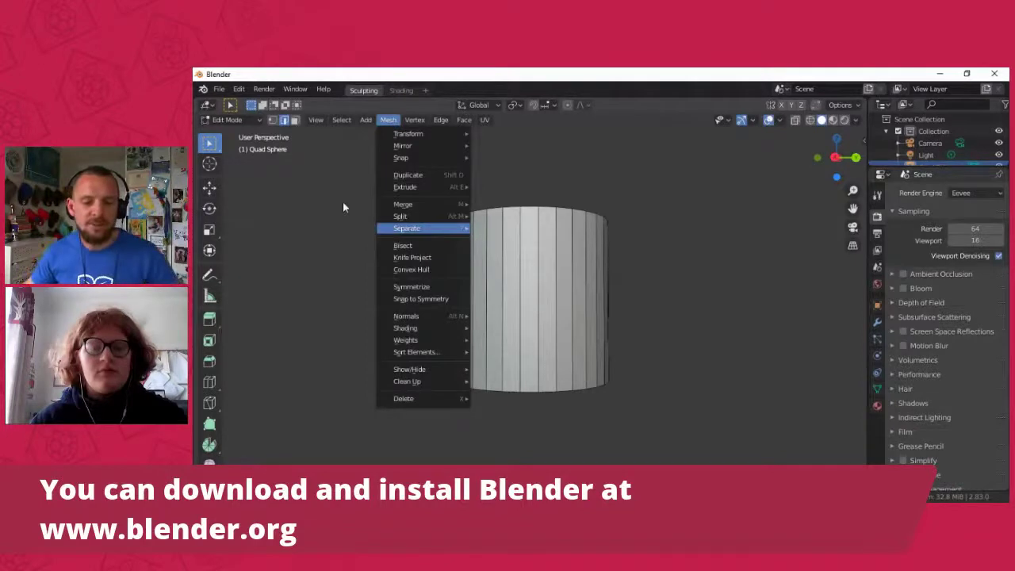
# Step: View the cylinder straight along its axis, with its circular end enlarged
pyautogui.moveTo(365, 120)
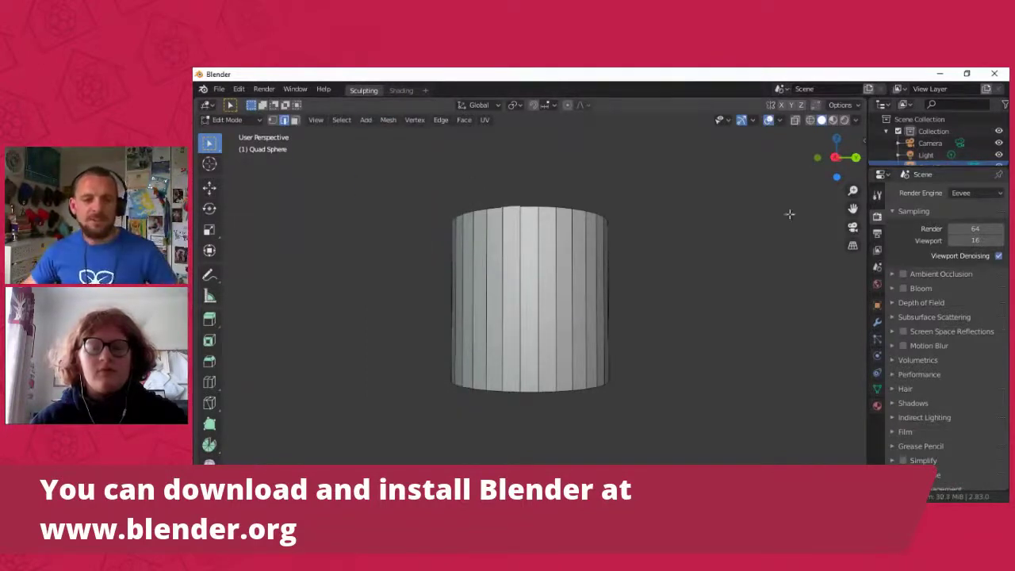
pyautogui.moveTo(818, 153)
pyautogui.mouseDown()
pyautogui.moveTo(819, 241)
pyautogui.moveTo(804, 153)
pyautogui.moveTo(836, 172)
pyautogui.moveTo(855, 157)
pyautogui.moveTo(839, 149)
pyautogui.moveTo(846, 140)
pyautogui.mouseUp()
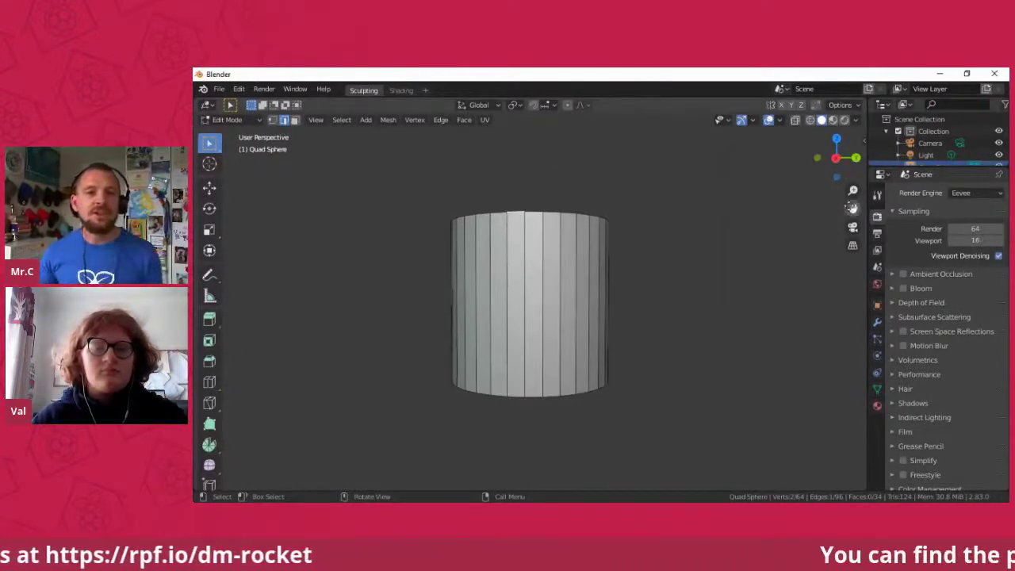
pyautogui.moveTo(838, 153); pyautogui.dragTo(854, 402)
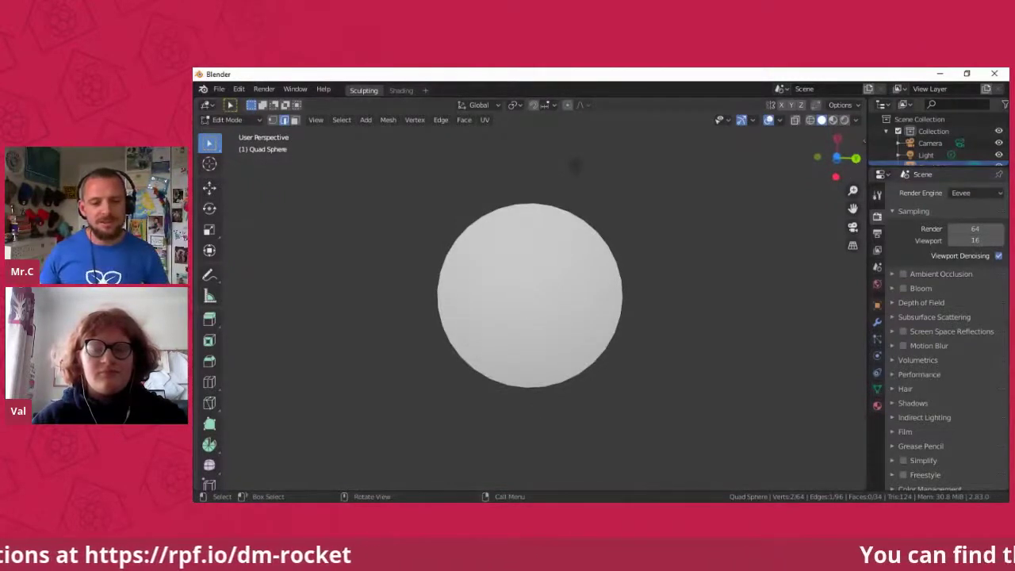
pyautogui.scroll(3, 634, 341)
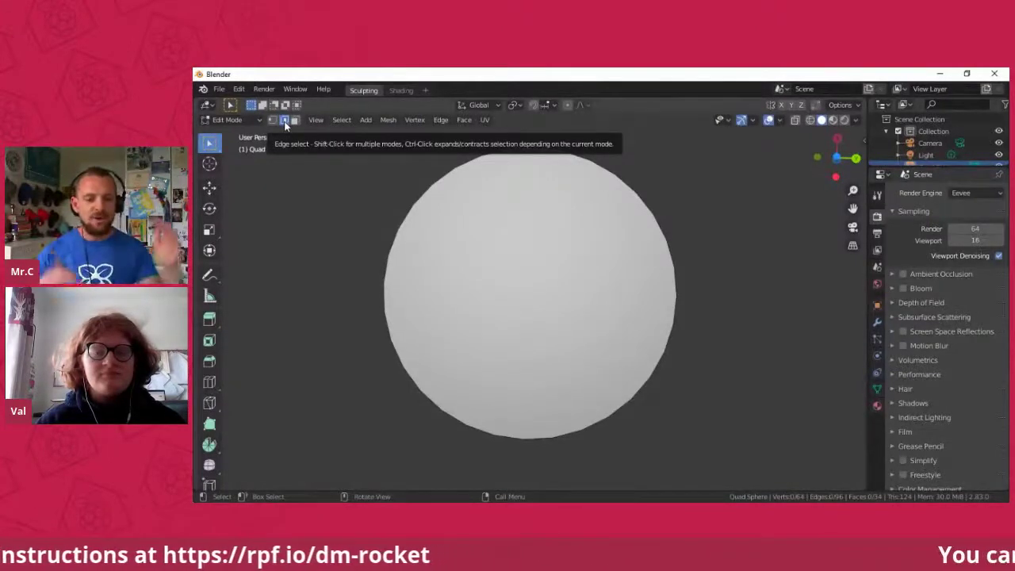
pyautogui.click(341, 120)
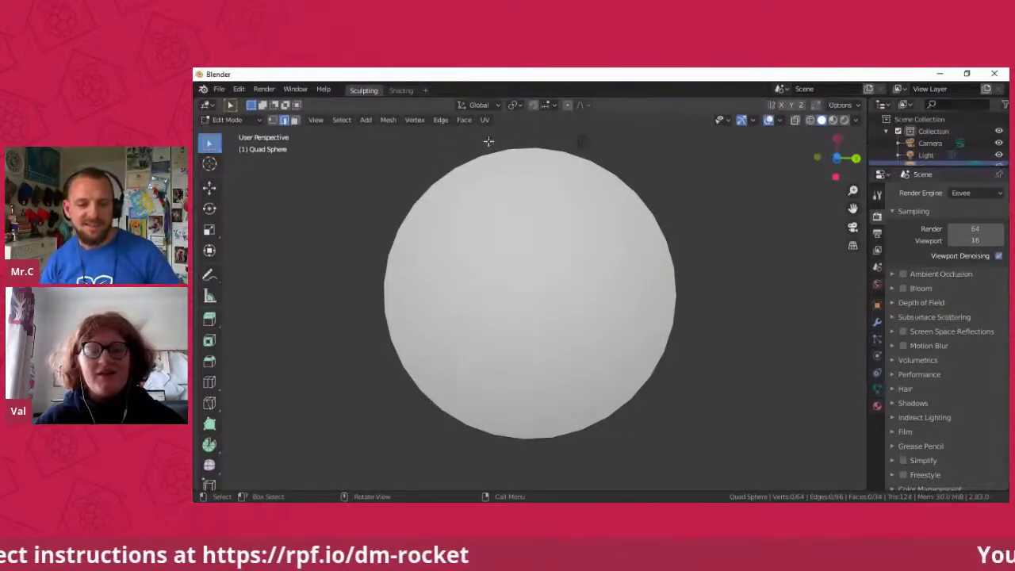
pyautogui.click(352, 119)
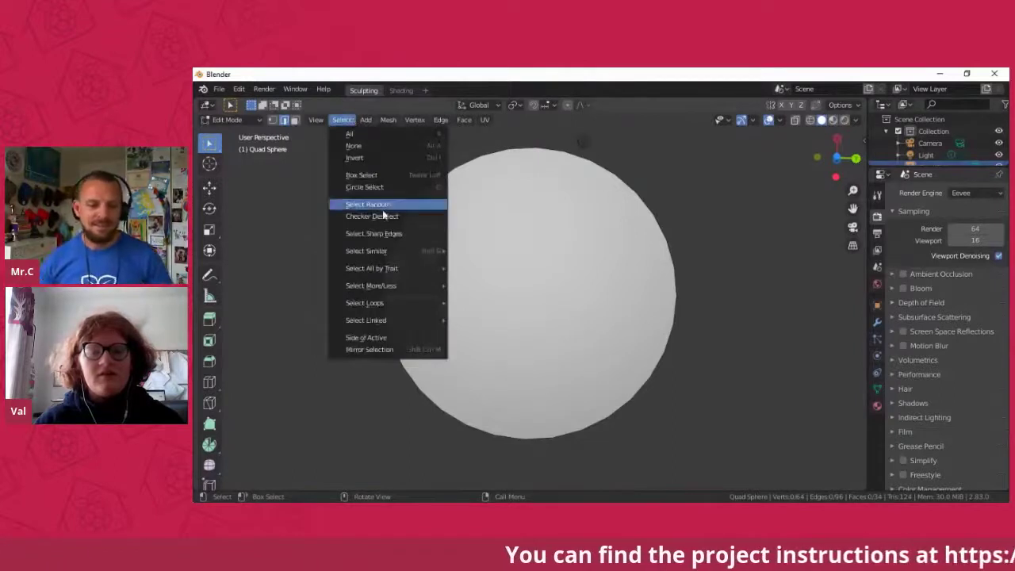
pyautogui.click(472, 137)
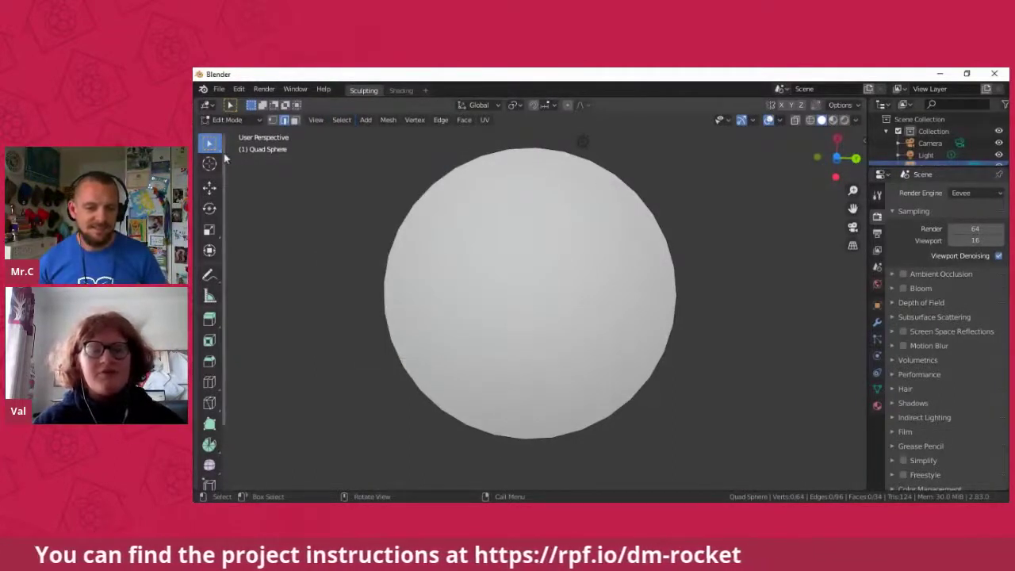
# Step: Select the groups of rim edges at four evenly spaced sides of the cylinder's circular end
pyautogui.moveTo(450, 146); pyautogui.dragTo(609, 180)
pyautogui.moveTo(684, 344); pyautogui.dragTo(646, 229)
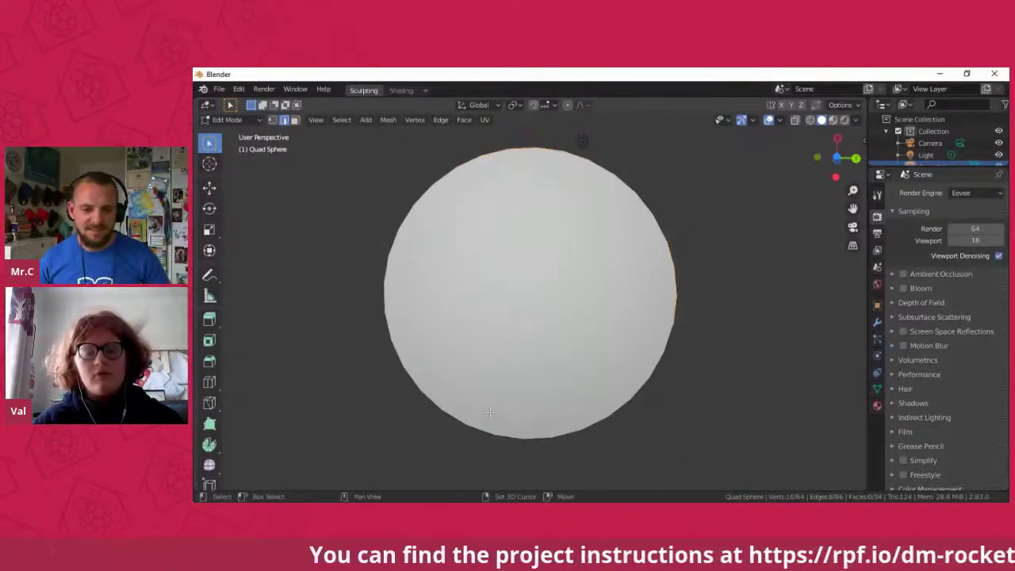
pyautogui.moveTo(486, 404); pyautogui.dragTo(588, 451)
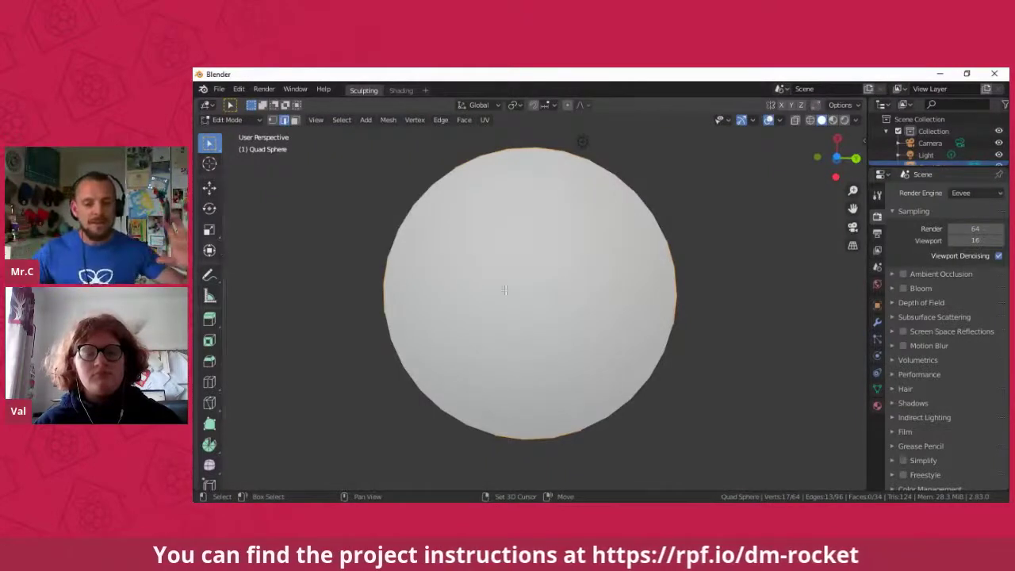
pyautogui.moveTo(474, 291)
pyautogui.mouseDown()
pyautogui.moveTo(428, 292)
pyautogui.moveTo(471, 294)
pyautogui.mouseUp()
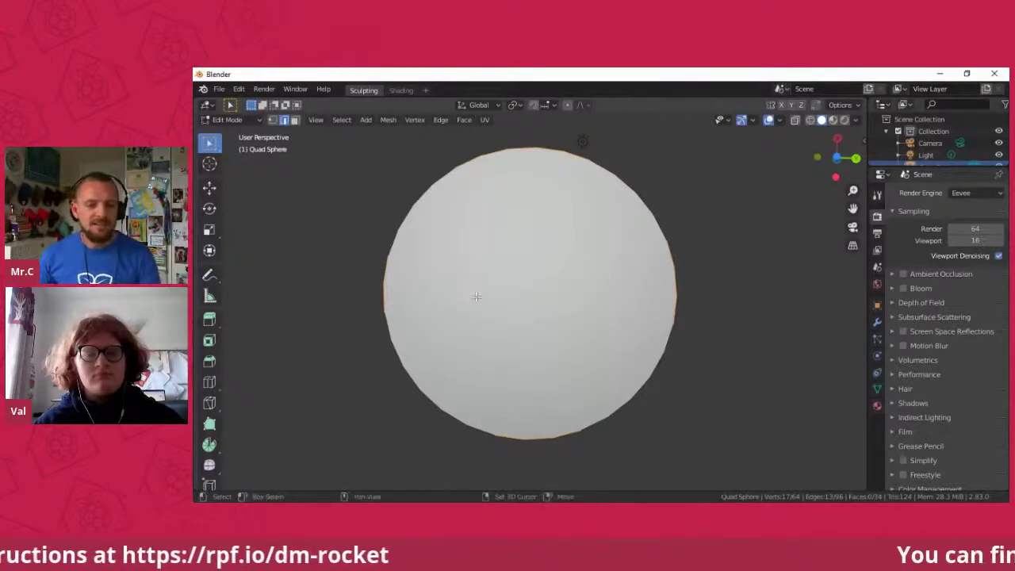
# Step: Try snapping the selected rim edges, and undo the resulting distortion of the mesh
pyautogui.hotkey('ctrl', 'z')
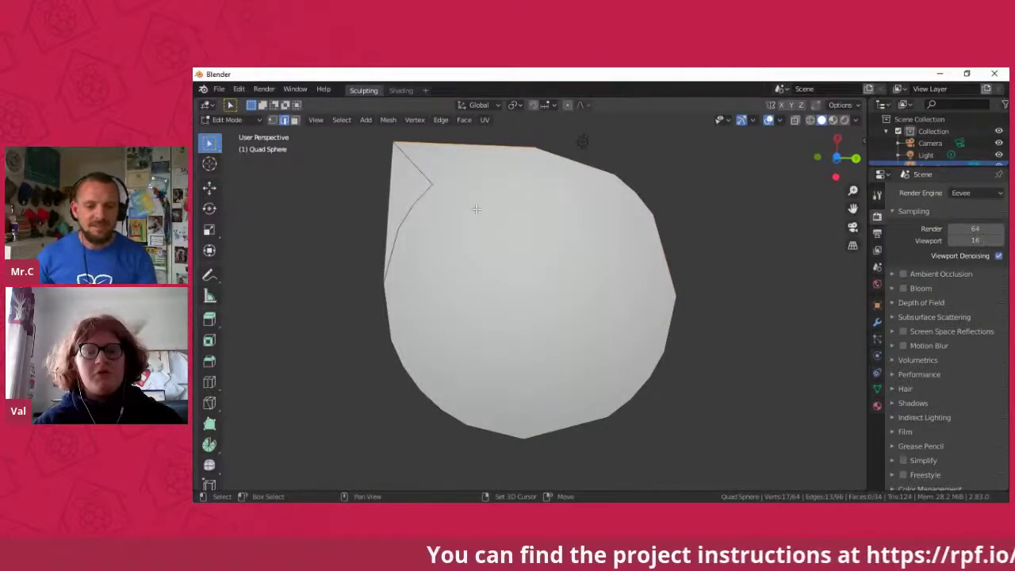
pyautogui.hotkey('shift', 's')
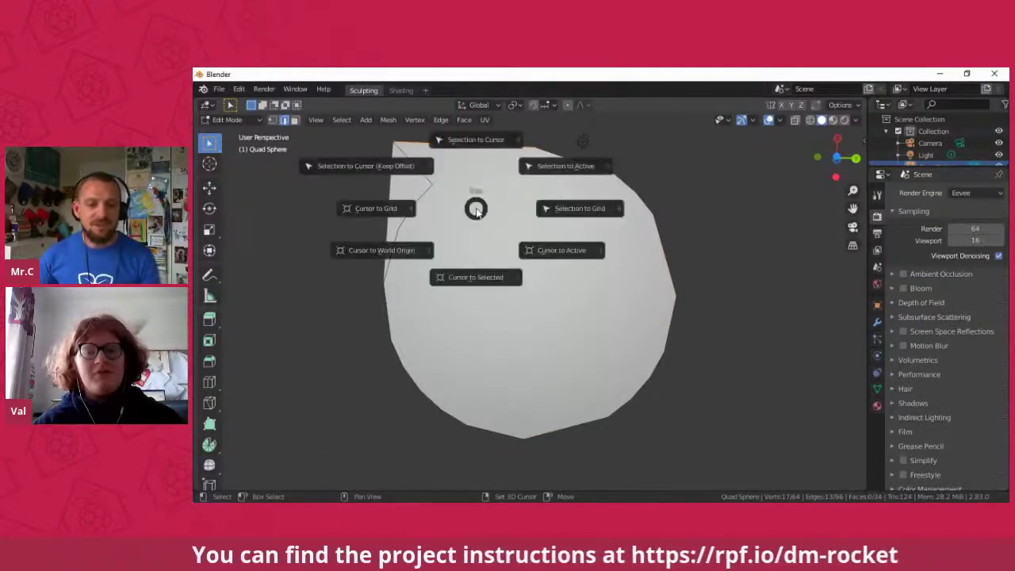
pyautogui.press('Escape')
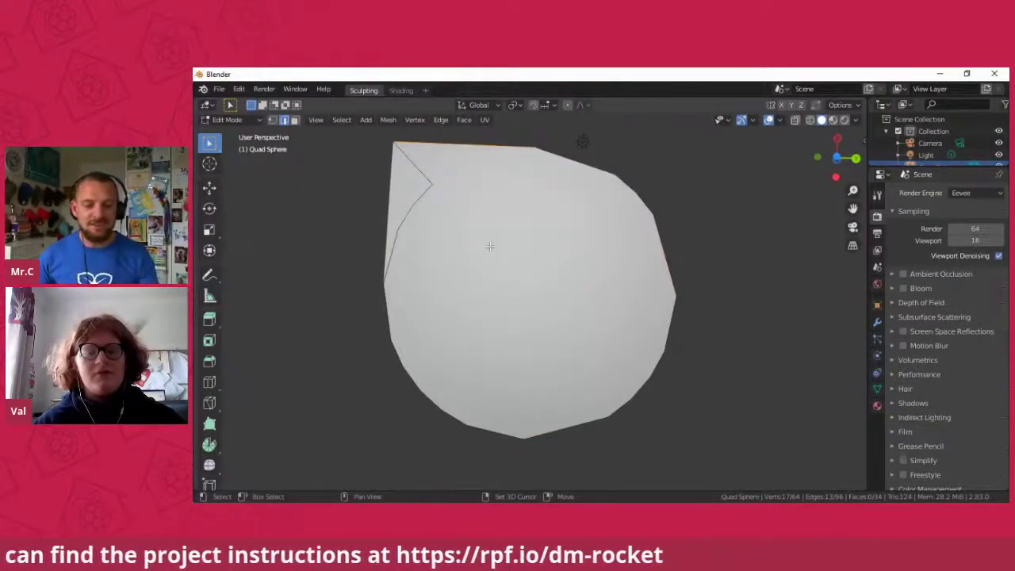
pyautogui.hotkey('shift', 's')
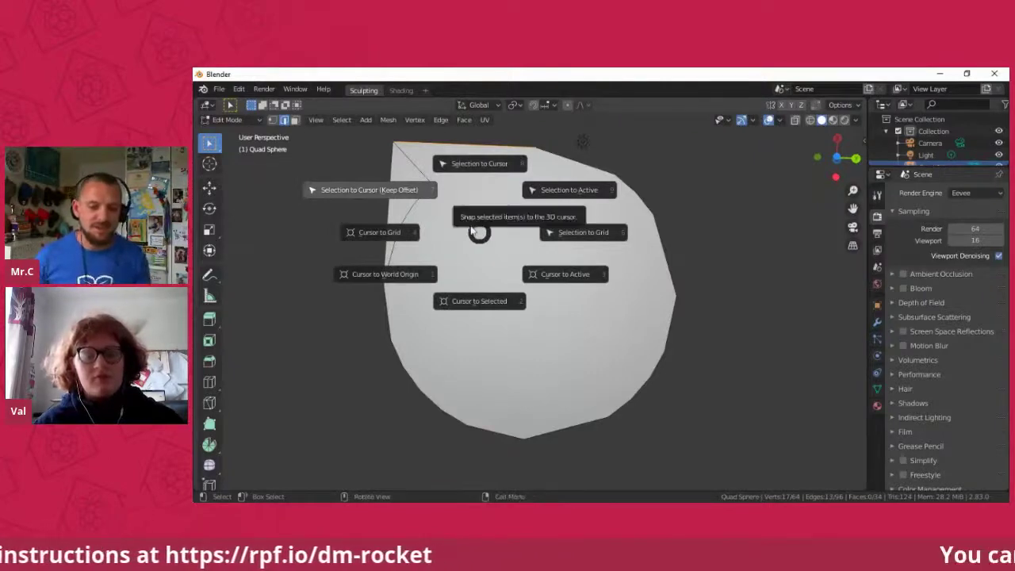
pyautogui.press('z')
pyautogui.press('Escape')
pyautogui.hotkey('ctrl', 'z')
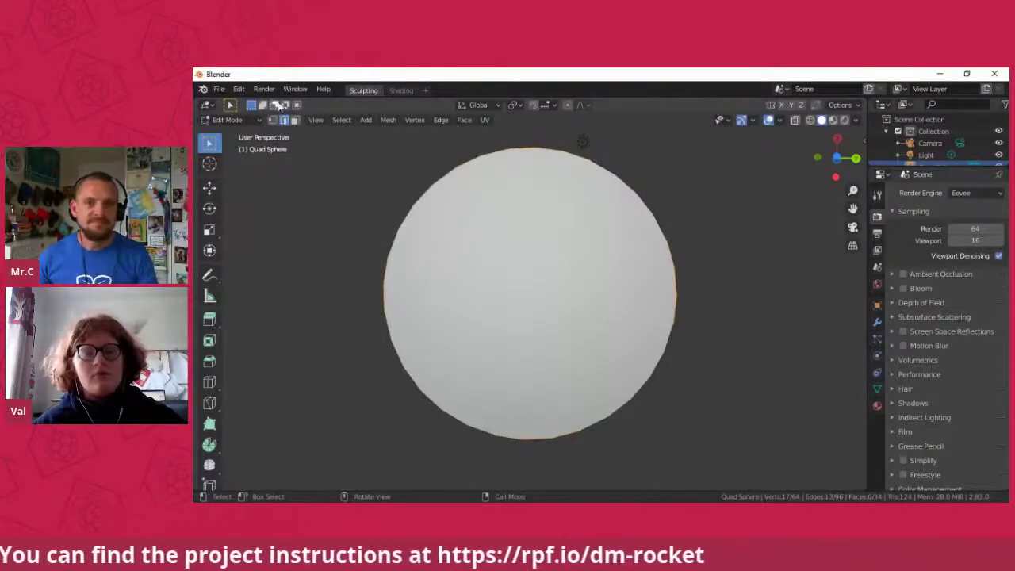
# Step: Switch the cylinder to Object Mode and back to Edit Mode, clearing the edge selection
pyautogui.click(209, 187)
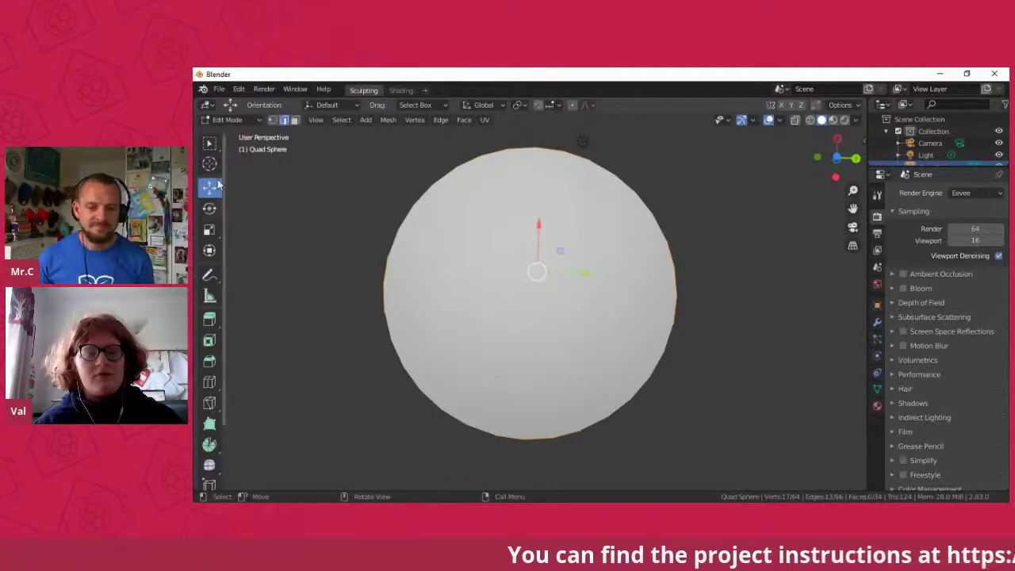
pyautogui.click(209, 143)
pyautogui.click(250, 120)
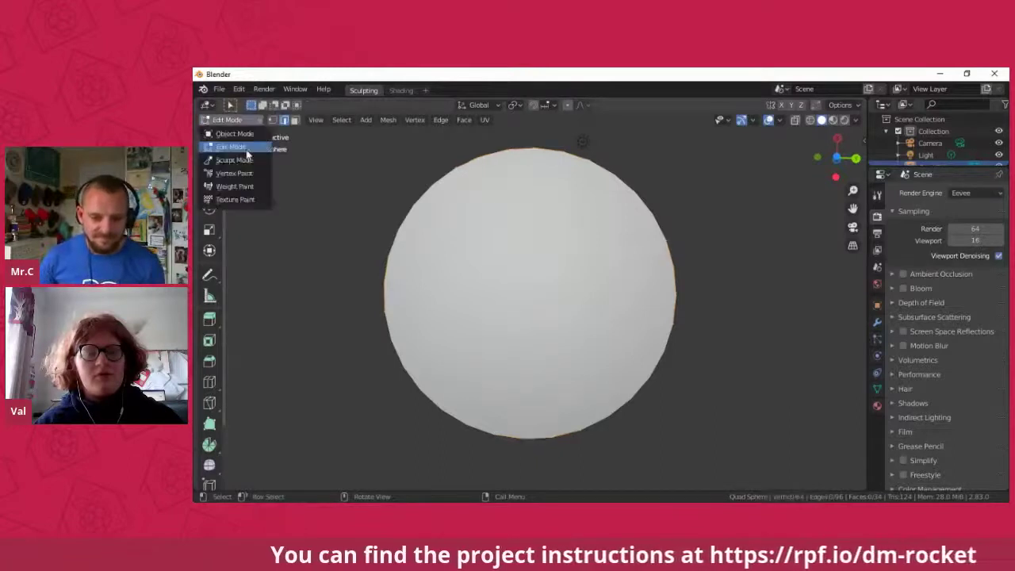
pyautogui.click(235, 133)
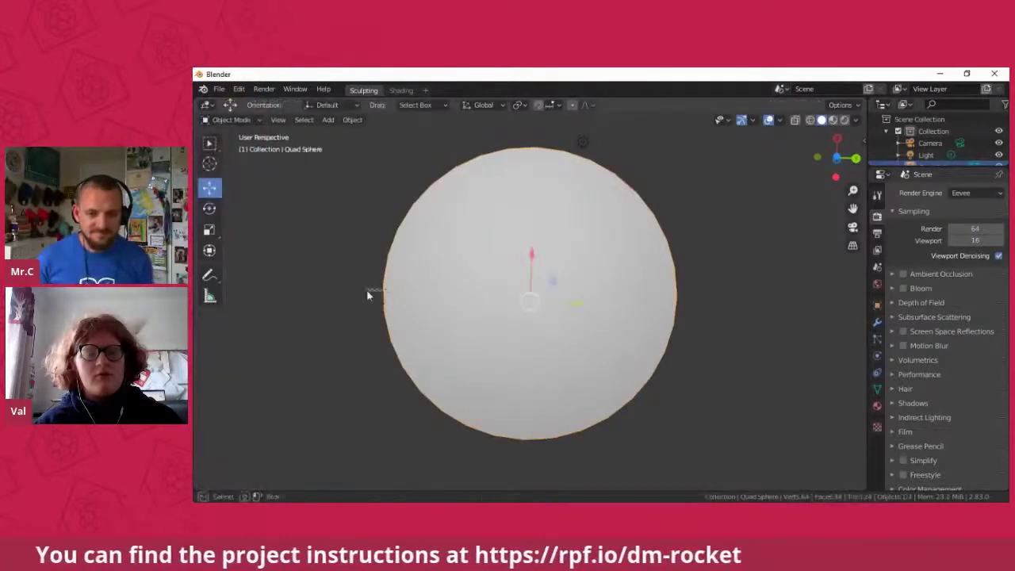
pyautogui.click(230, 120)
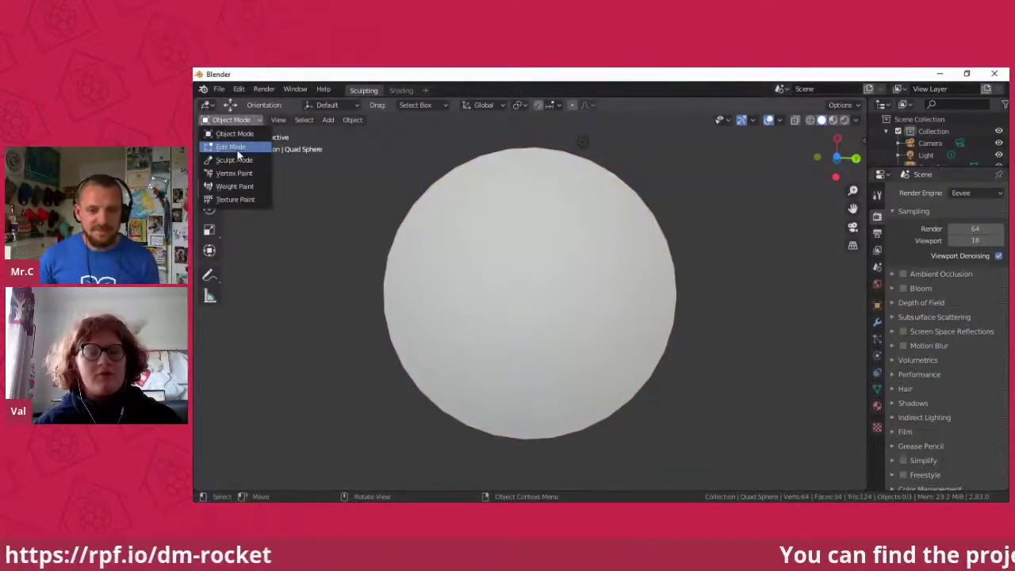
pyautogui.click(231, 146)
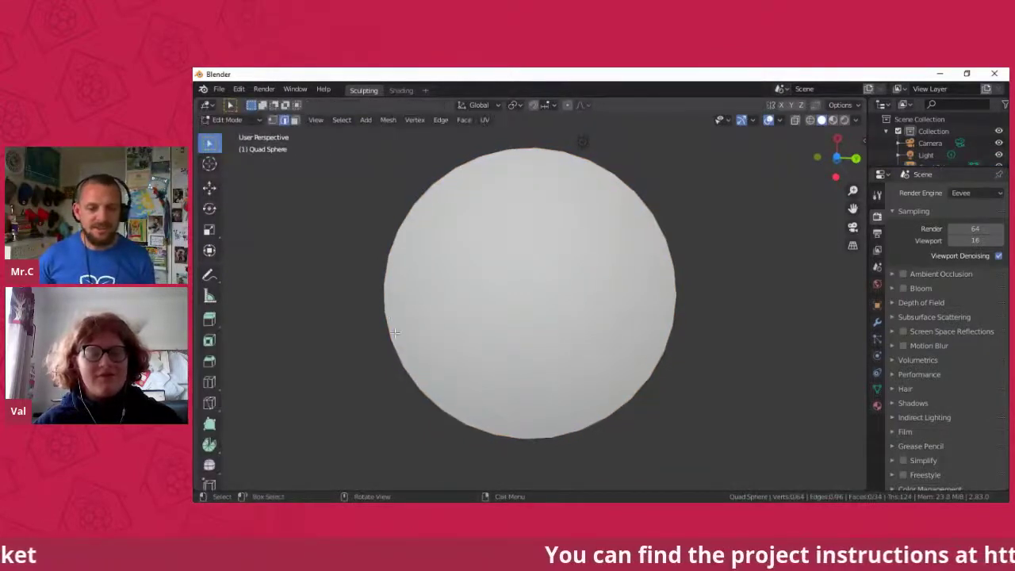
# Step: Box-select small groups of edges at four evenly spaced sides of the cylinder's rim, adding each to the selection
pyautogui.moveTo(405, 331); pyautogui.dragTo(358, 244)
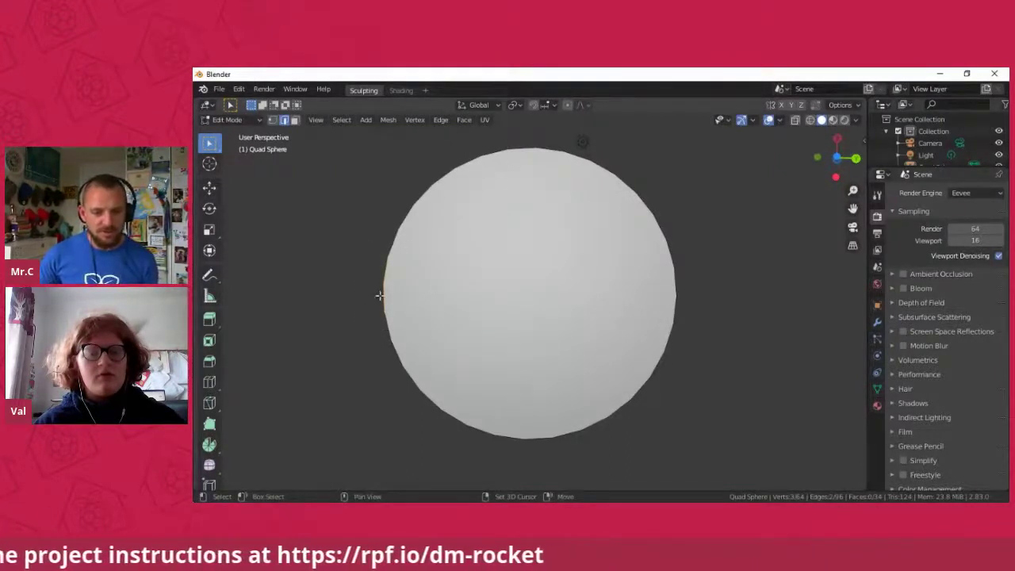
pyautogui.moveTo(481, 141); pyautogui.dragTo(588, 172)
pyautogui.keyDown('shift'); pyautogui.moveTo(680, 361); pyautogui.dragTo(660, 232); pyautogui.keyUp('shift')
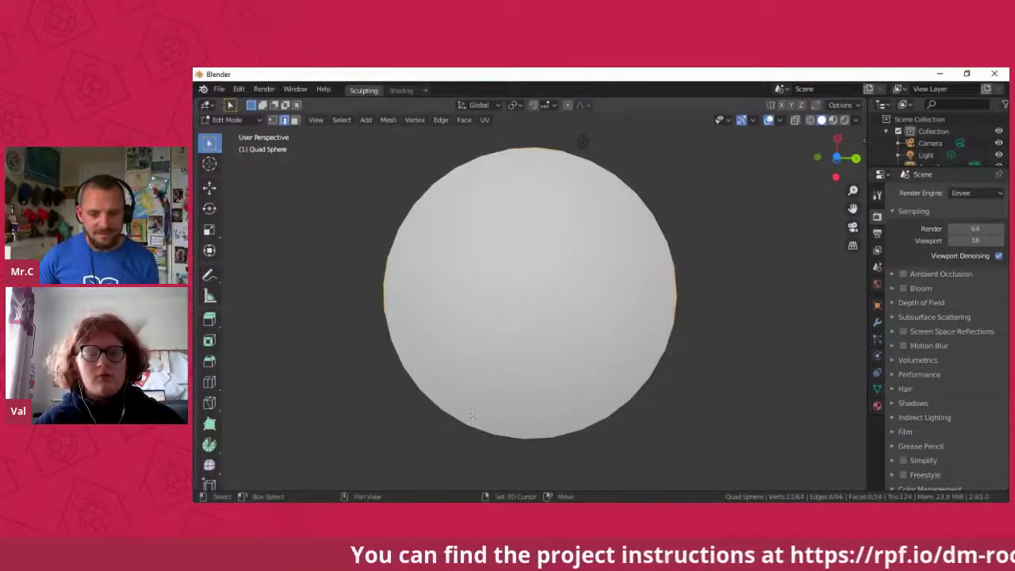
pyautogui.keyDown('shift'); pyautogui.moveTo(472, 414); pyautogui.dragTo(583, 450); pyautogui.keyUp('shift')
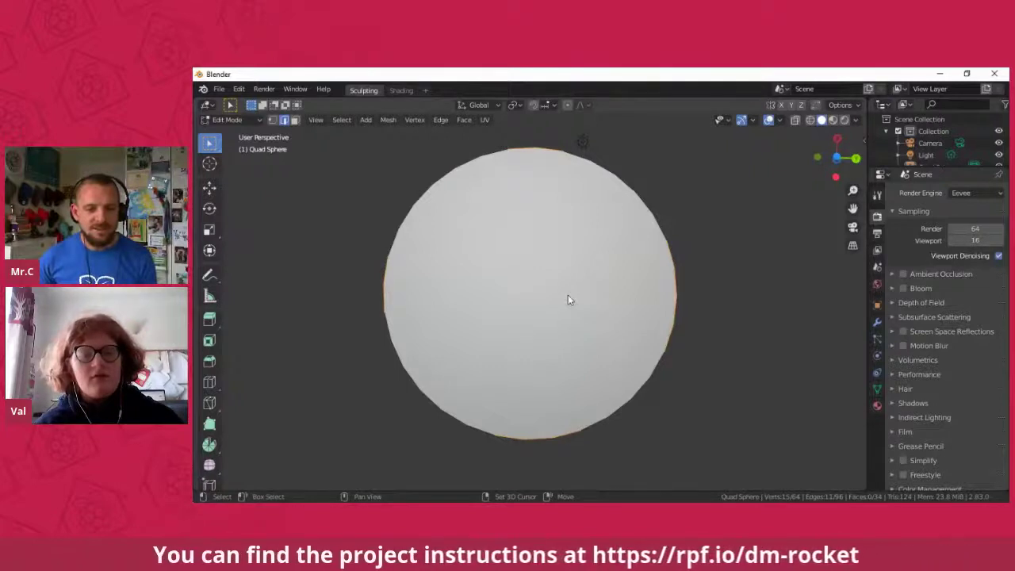
# Step: Snap the four selected groups of rim edges to the grid with Selection to Grid
pyautogui.hotkey('shift', 's')
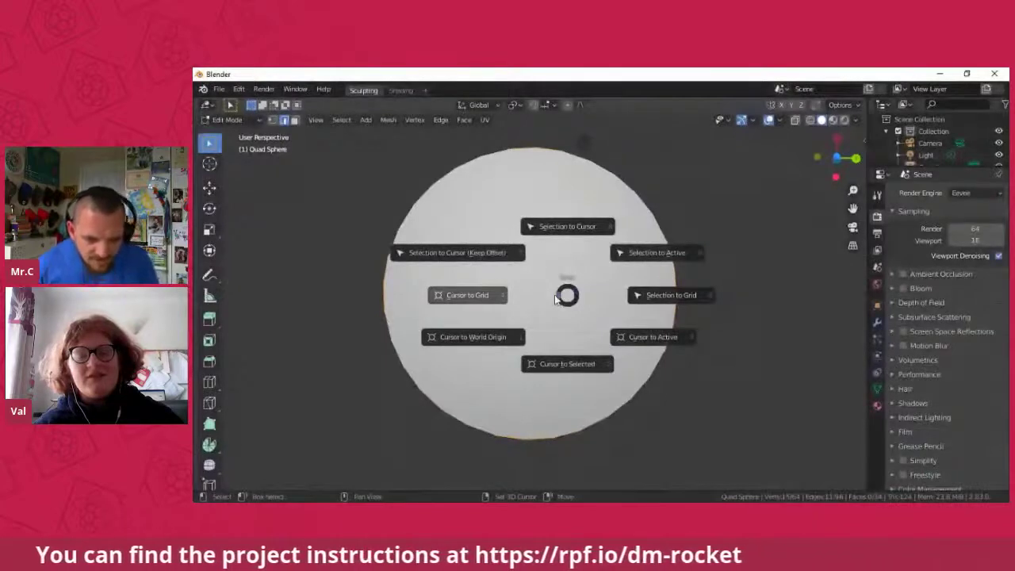
pyautogui.click(639, 296)
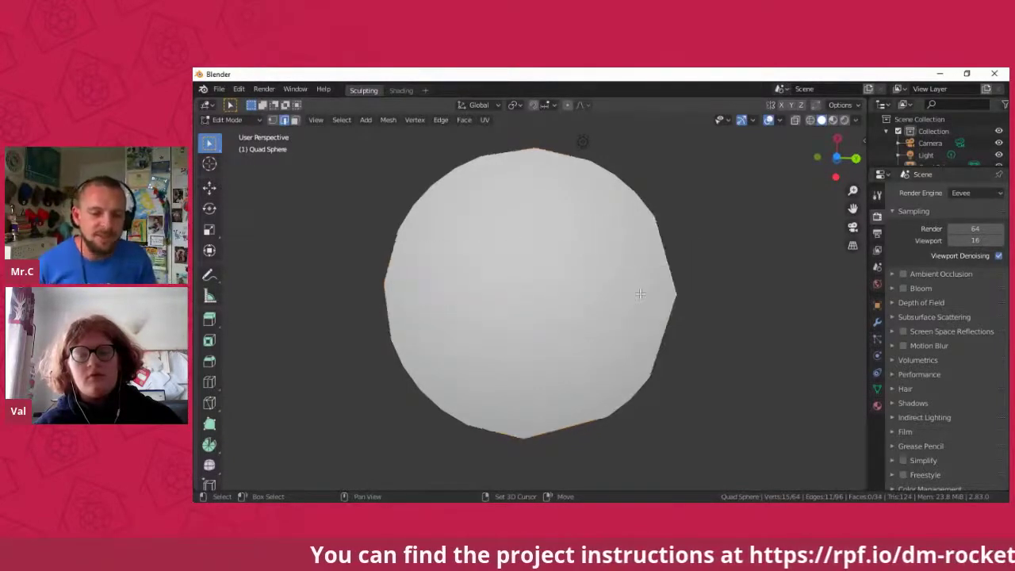
pyautogui.keyDown('shift'); pyautogui.click(665, 264); pyautogui.keyUp('shift')
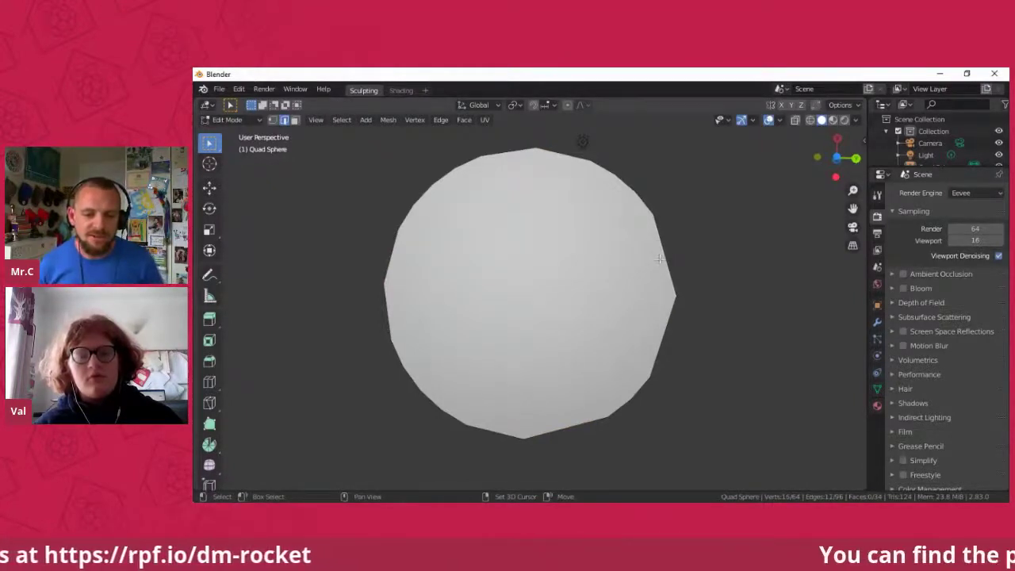
# Step: Examine the snapped rim in wireframe shading, return to solid shading and check the shape from another angle
pyautogui.hotkey('shift', 'z')
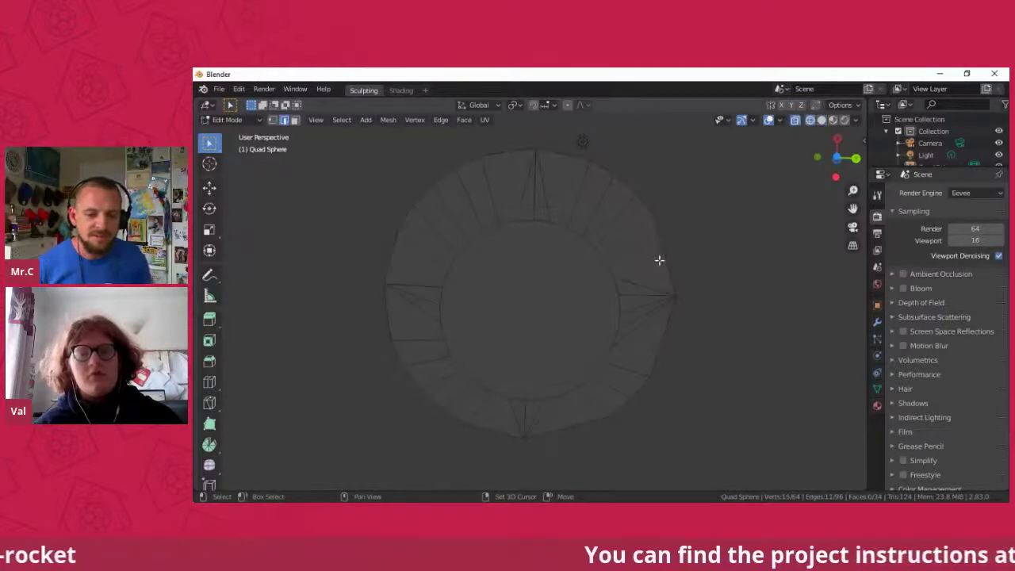
pyautogui.moveTo(730, 237); pyautogui.dragTo(719, 299)
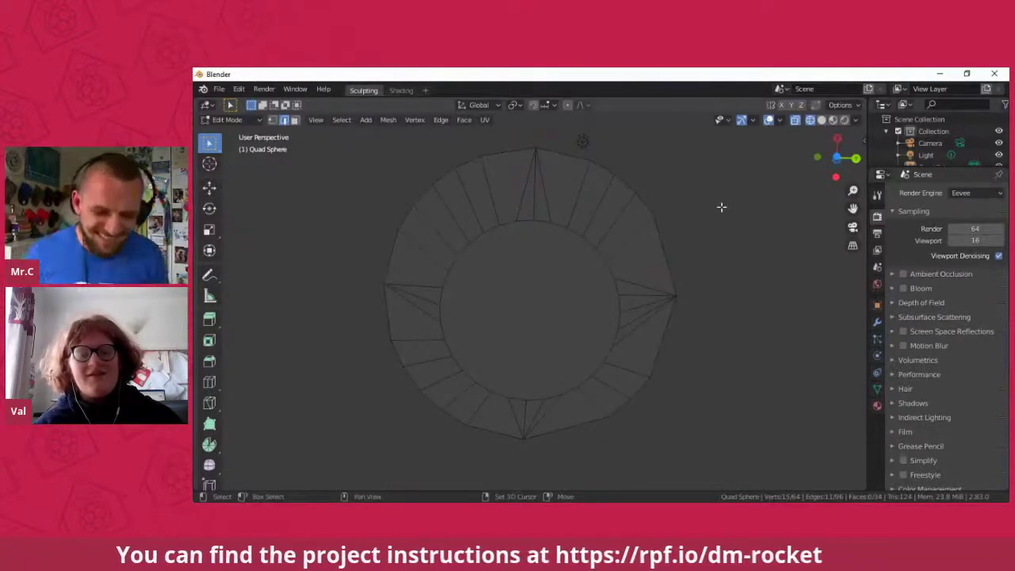
pyautogui.hotkey('shift', 'z')
pyautogui.hotkey('shift', 'z')
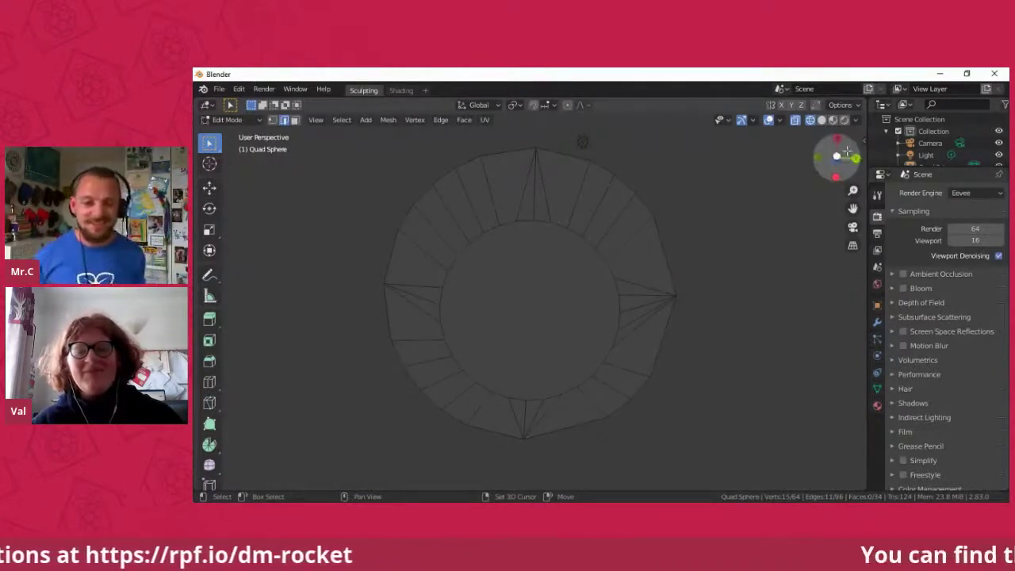
pyautogui.moveTo(846, 151); pyautogui.dragTo(753, 248)
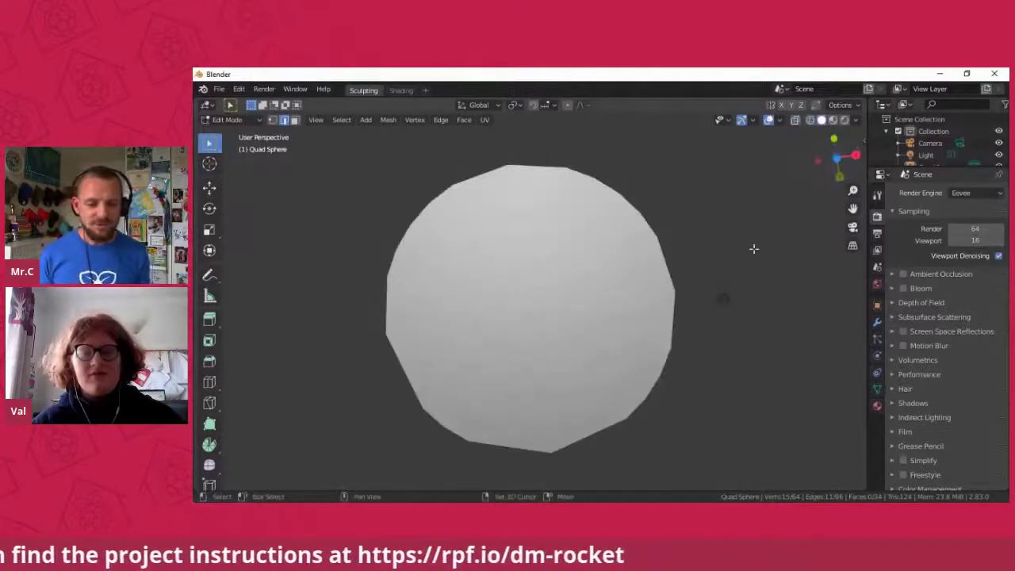
pyautogui.moveTo(840, 158); pyautogui.dragTo(841, 208)
# Step: Revert the mesh through the undo history to the Box Select entry preceding Snap Selection to Grid
pyautogui.click(239, 89)
pyautogui.click(267, 132)
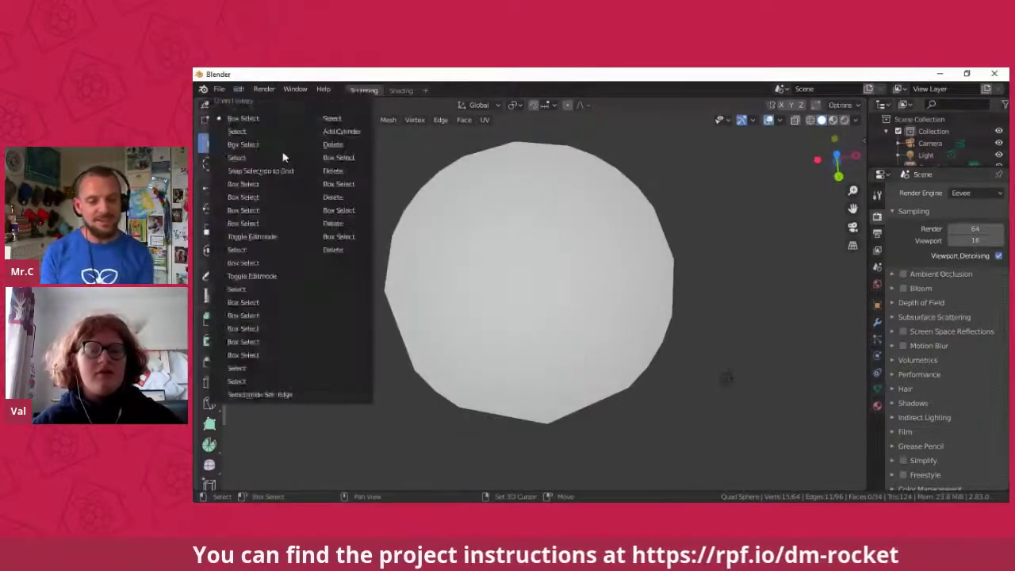
pyautogui.click(283, 145)
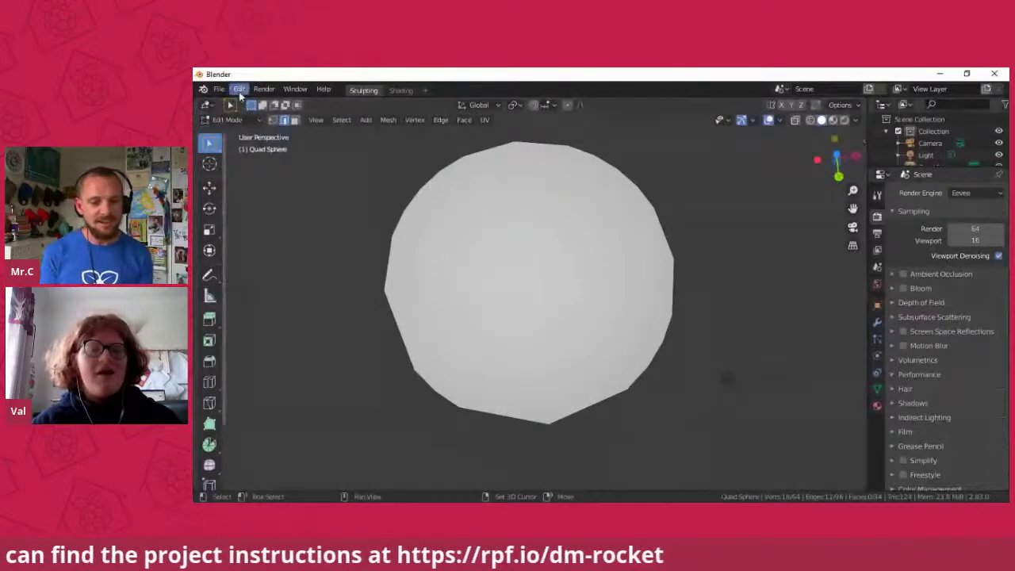
pyautogui.click(239, 90)
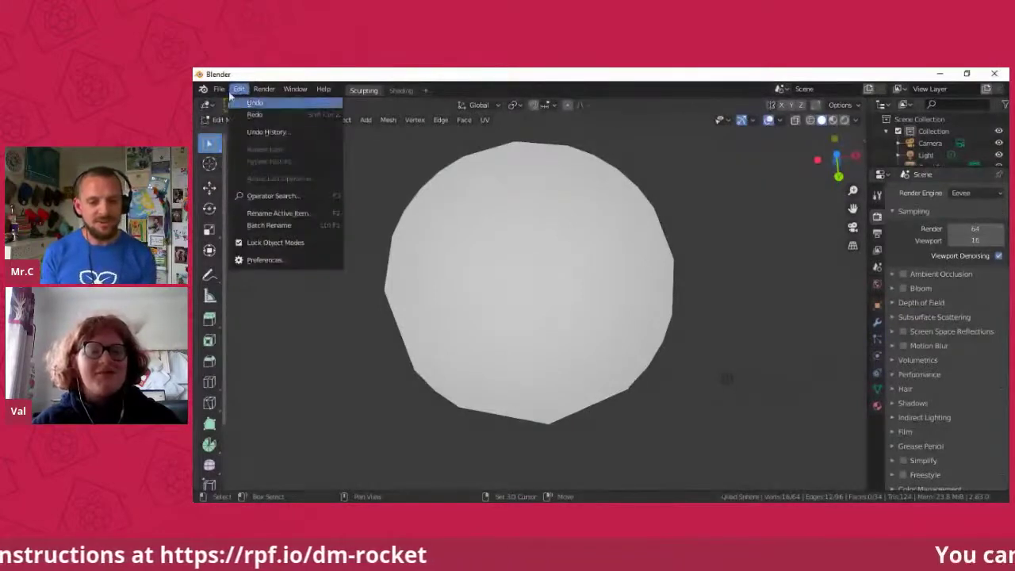
pyautogui.click(261, 132)
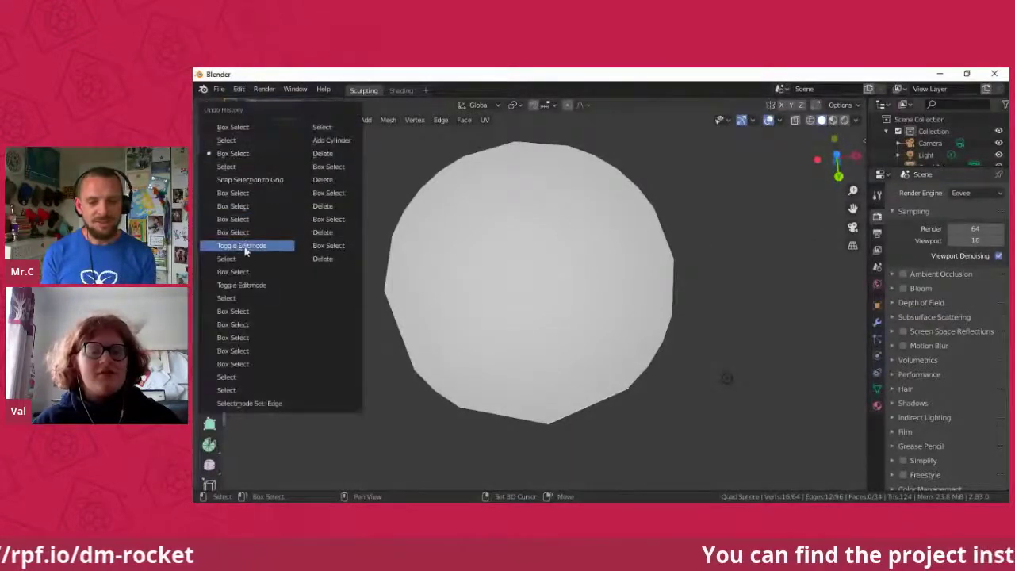
pyautogui.click(244, 196)
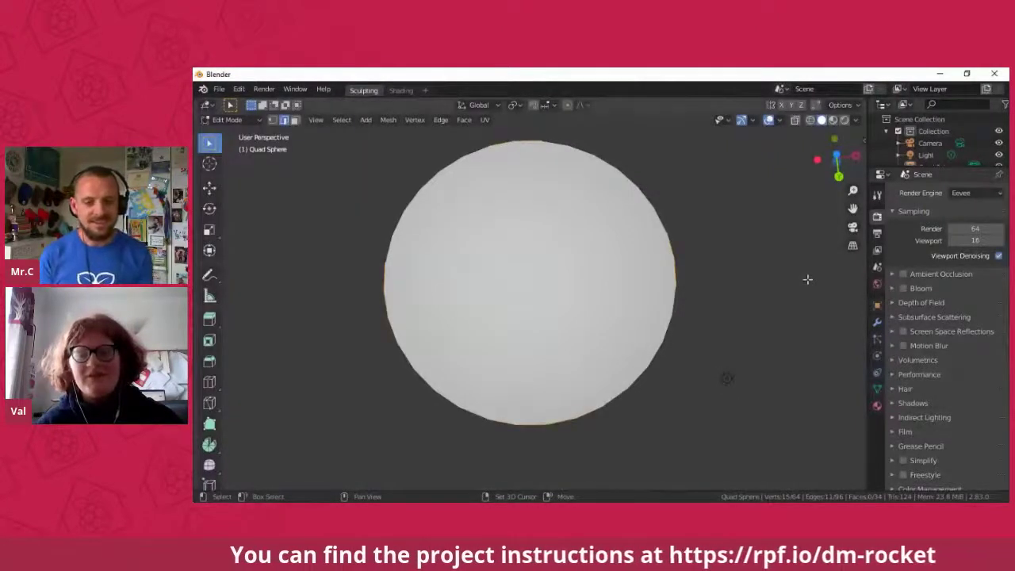
# Step: Try to enlarge a single edge on the +Y side of the cylinder's rim with Scale
pyautogui.moveTo(837, 158); pyautogui.dragTo(839, 163)
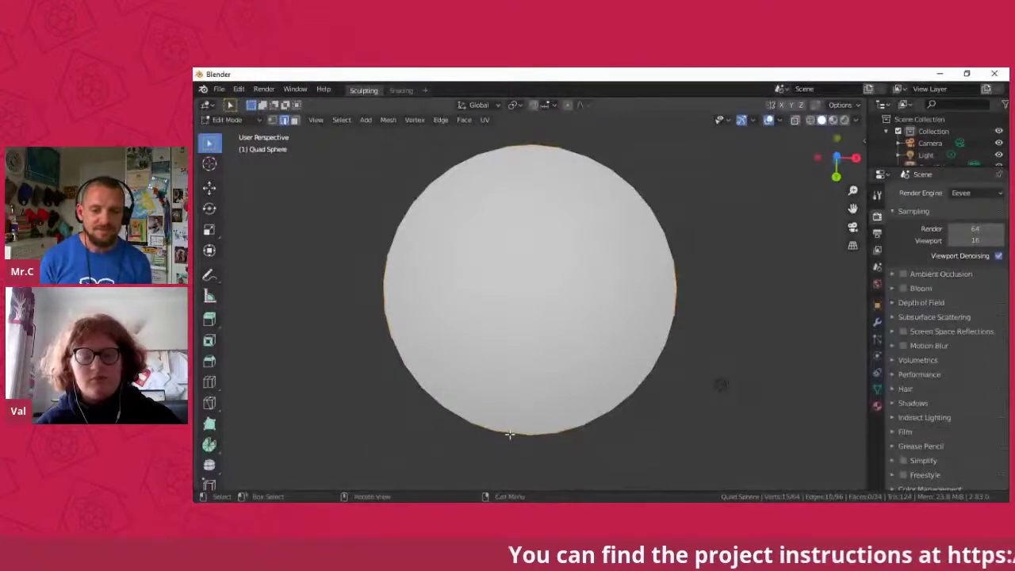
pyautogui.click(566, 437)
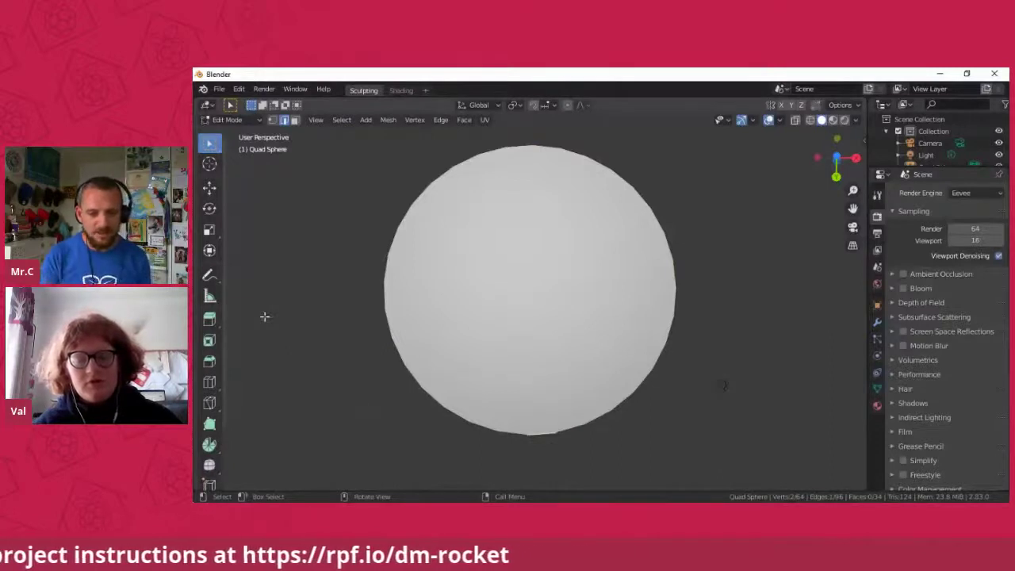
pyautogui.click(324, 378)
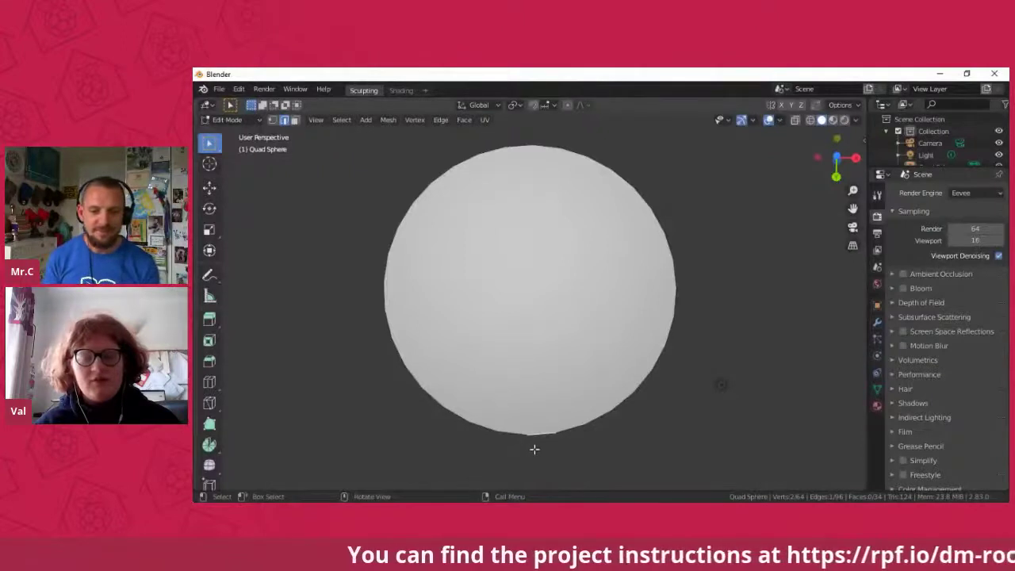
pyautogui.scroll(2, 535, 449)
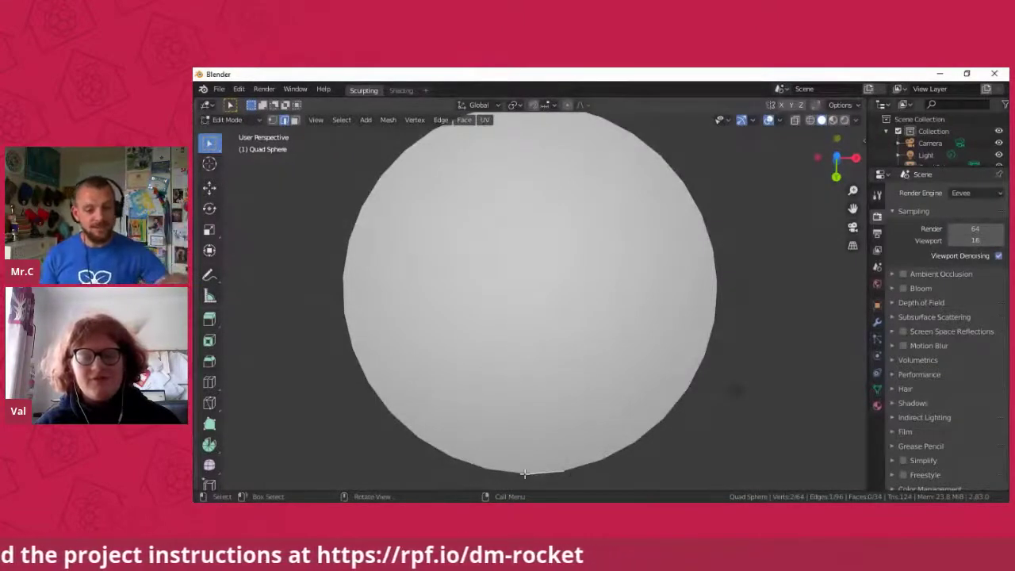
pyautogui.scroll(-1, 579, 452)
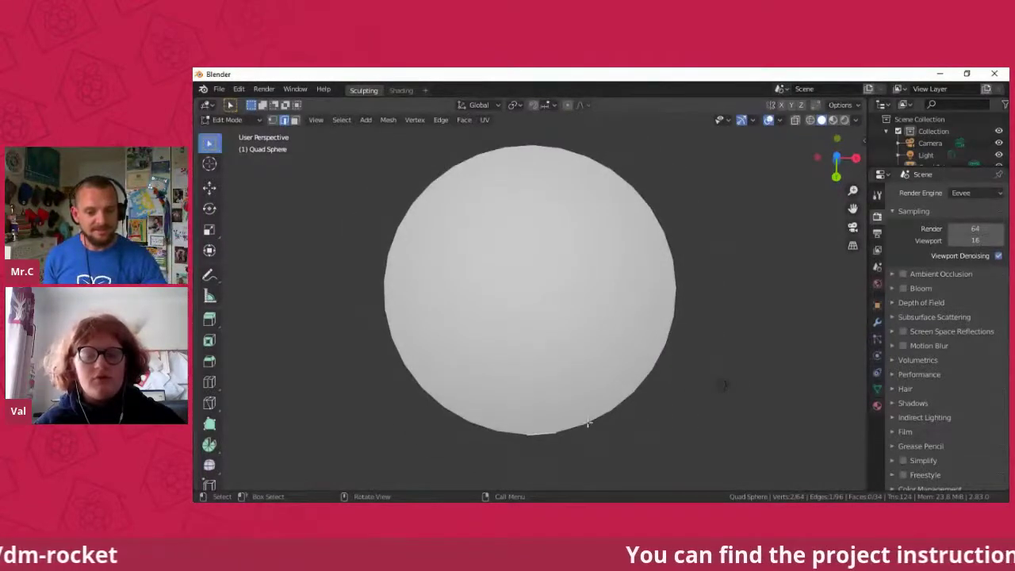
pyautogui.press('s')
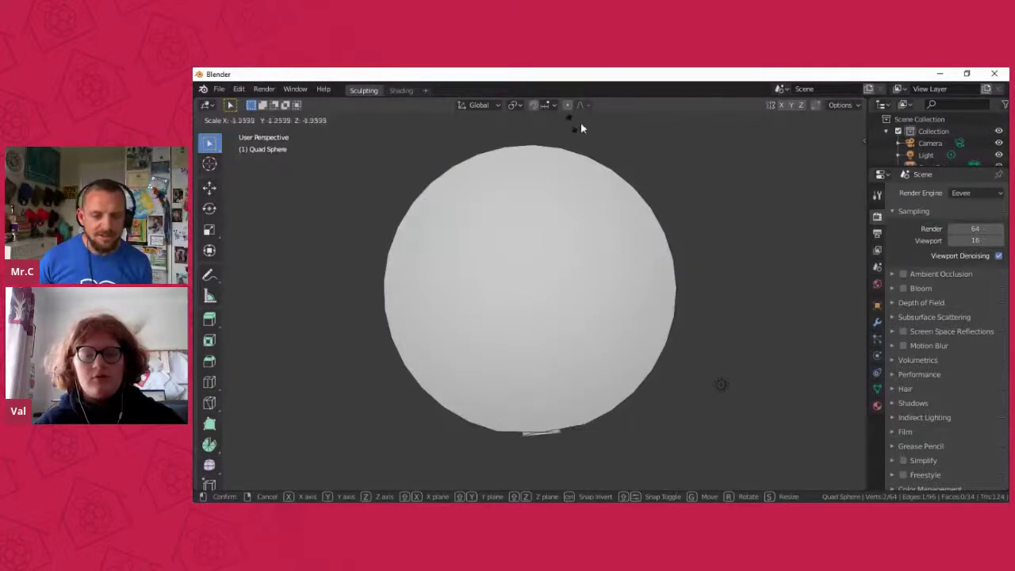
pyautogui.click(584, 438)
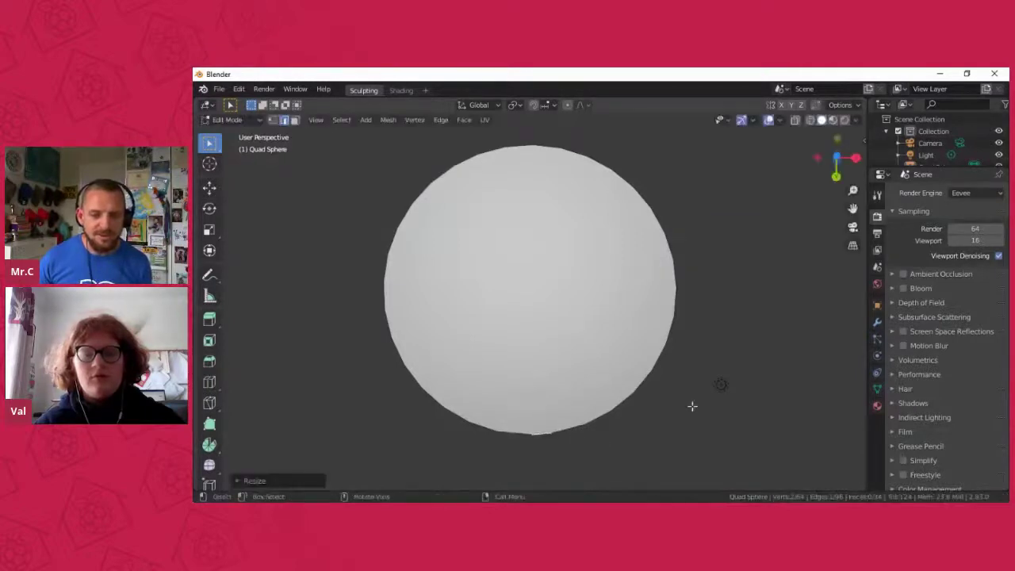
# Step: Undo the single-edge resize, select the adjacent front edge of the rim and start scaling that one
pyautogui.moveTo(847, 147); pyautogui.dragTo(822, 441)
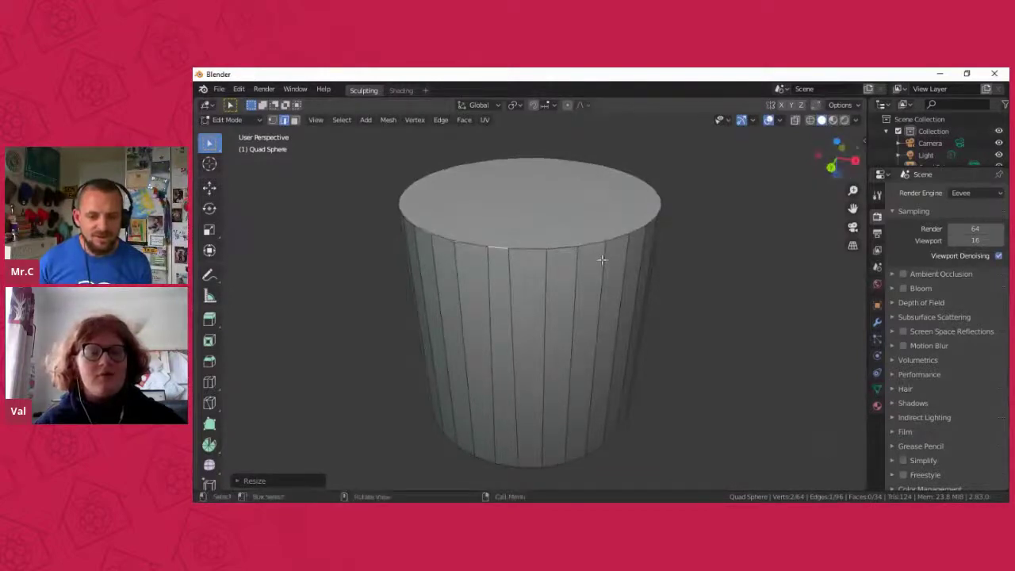
pyautogui.click(239, 89)
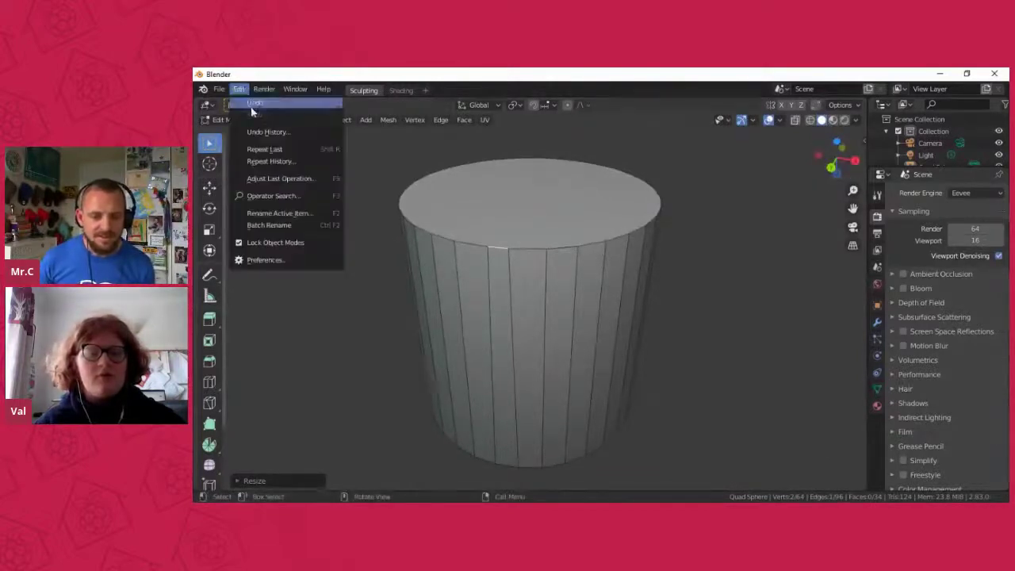
pyautogui.click(253, 106)
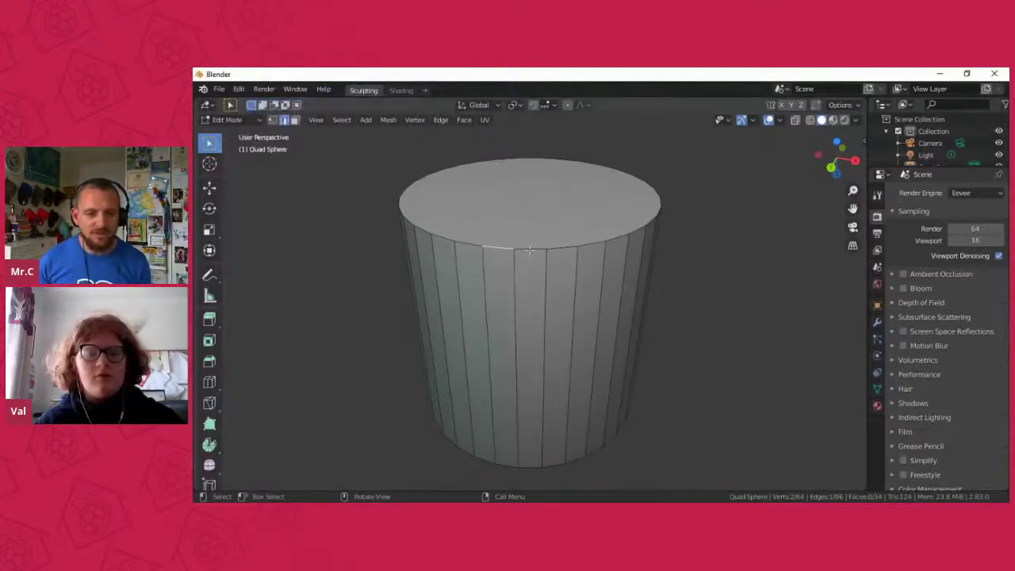
pyautogui.click(530, 251)
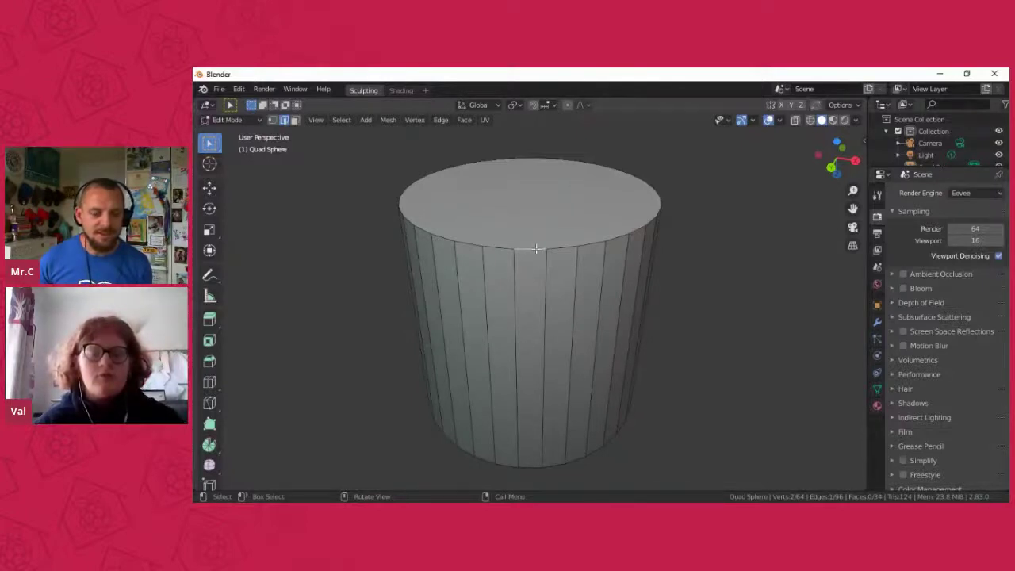
pyautogui.press('s')
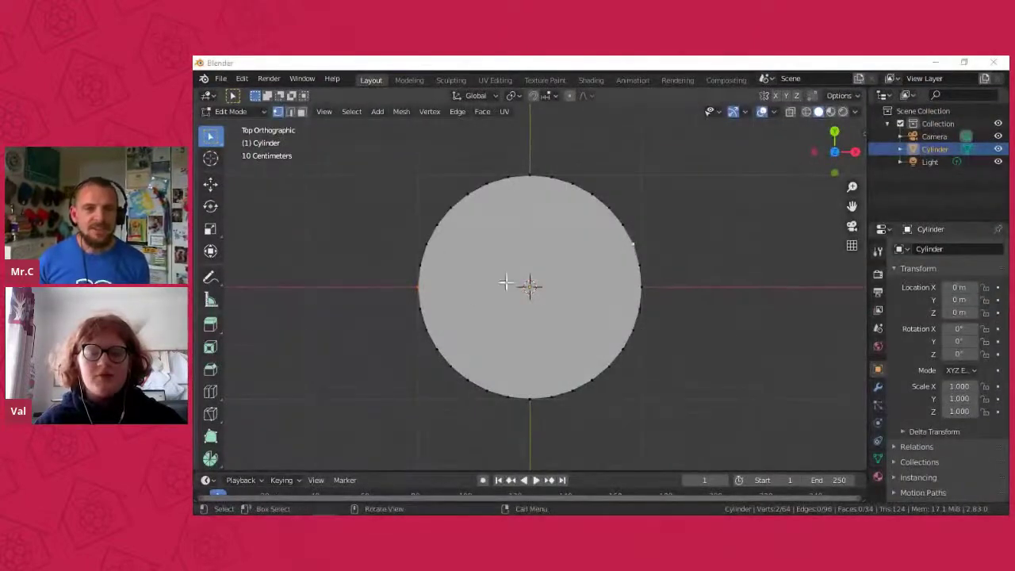
# Step: Show the cylinder from above, switch to edge selection and try scaling one rim edge on the +X side
pyautogui.moveTo(834, 150); pyautogui.dragTo(832, 153)
pyautogui.click(832, 153)
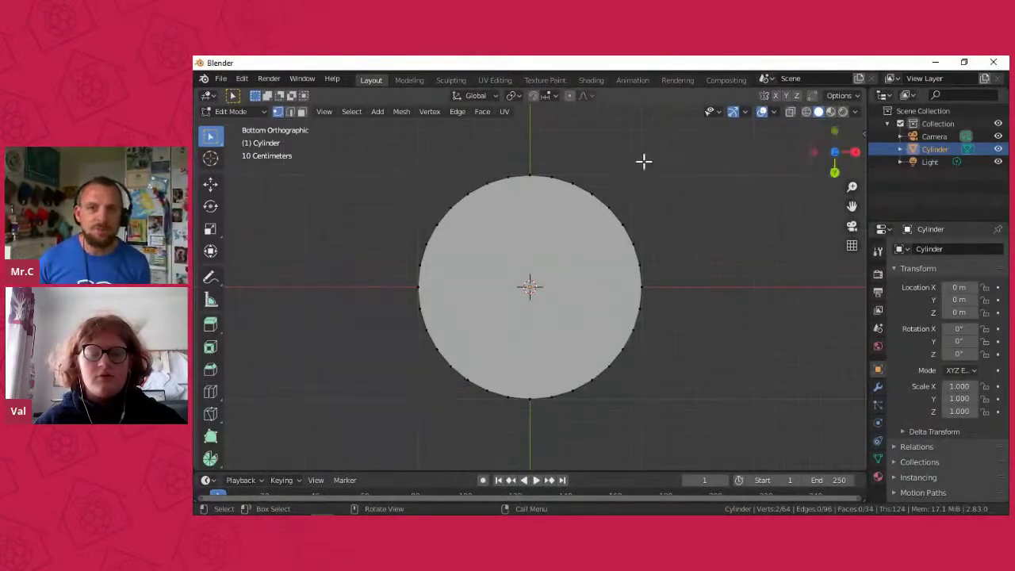
pyautogui.click(854, 153)
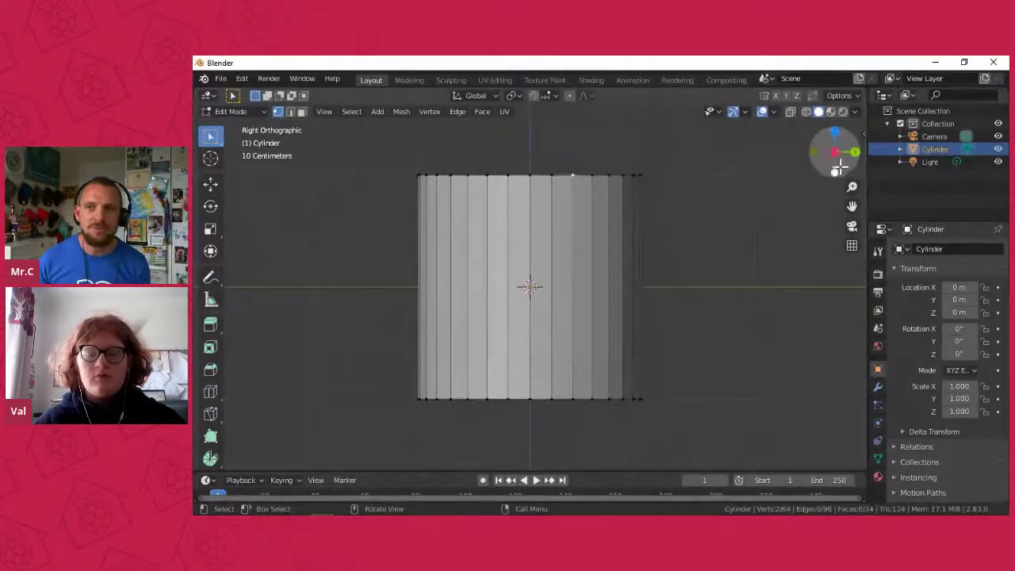
pyautogui.click(854, 152)
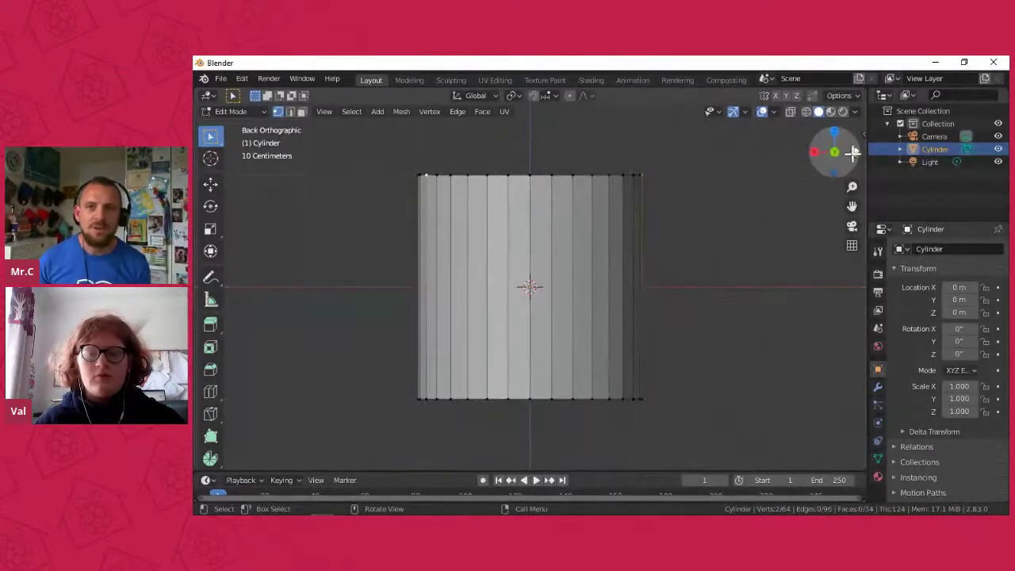
pyautogui.click(834, 131)
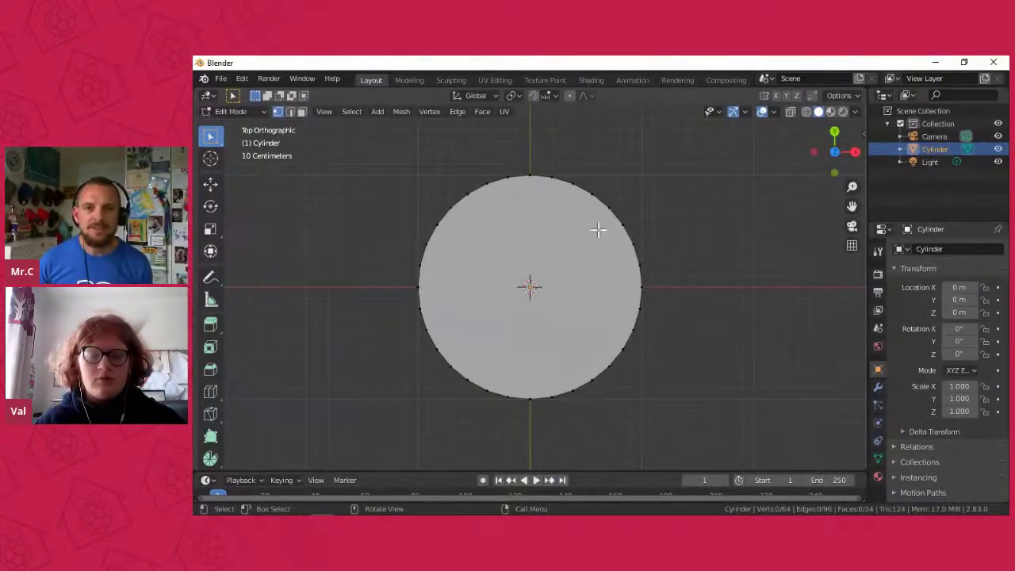
pyautogui.scroll(2, 555, 289)
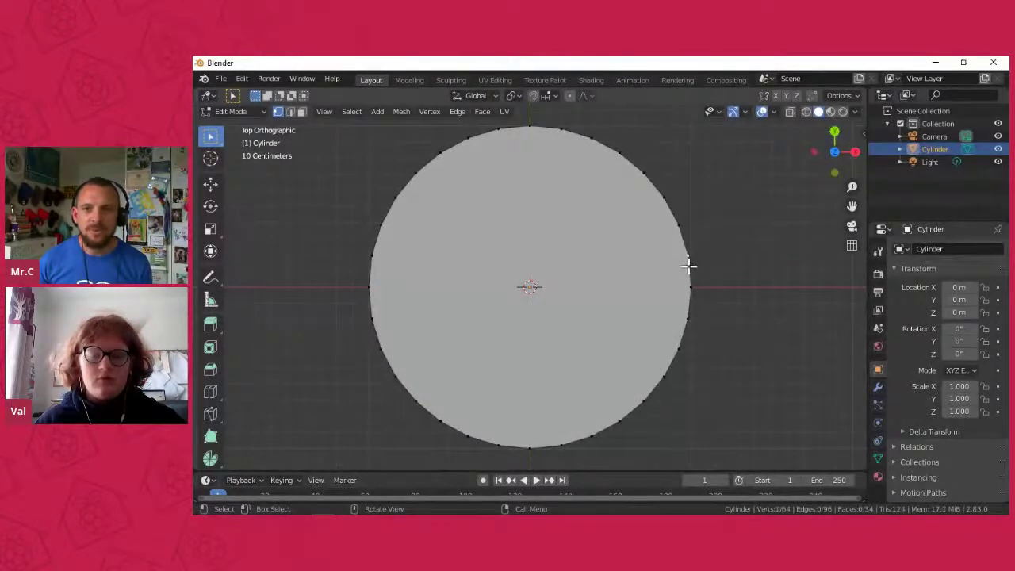
pyautogui.click(689, 270)
pyautogui.click(689, 275)
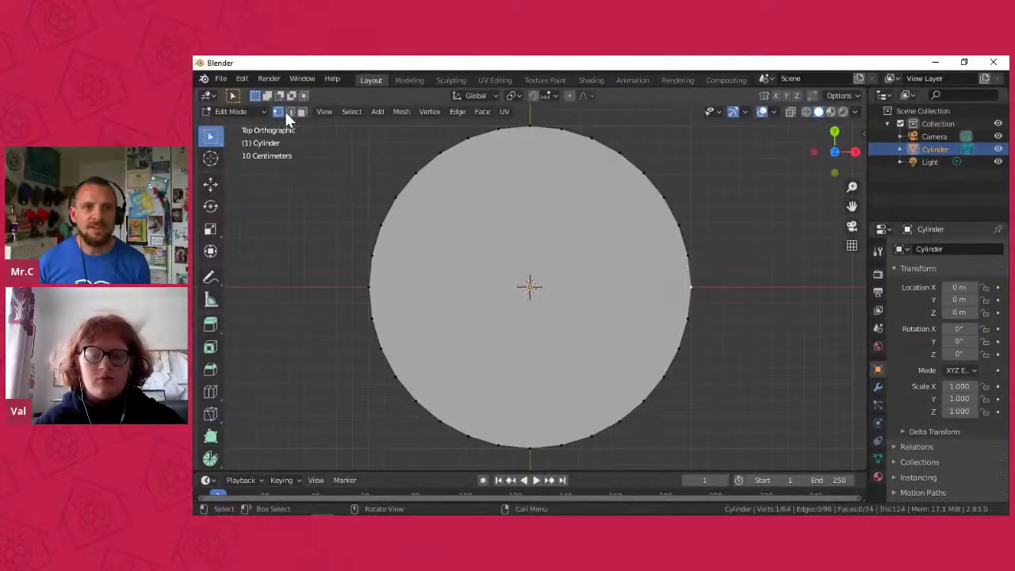
pyautogui.click(289, 110)
pyautogui.click(683, 242)
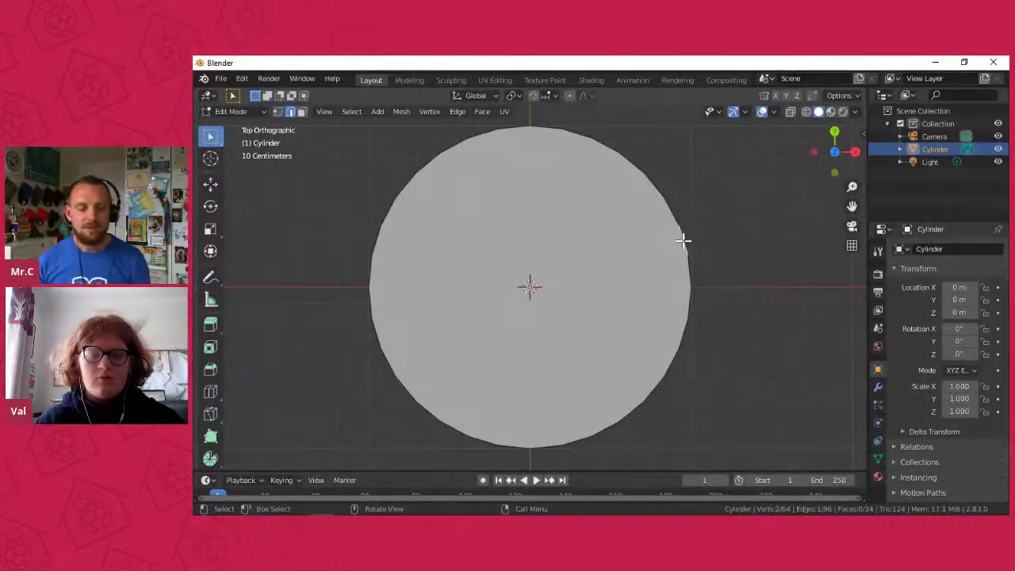
pyautogui.press('g')
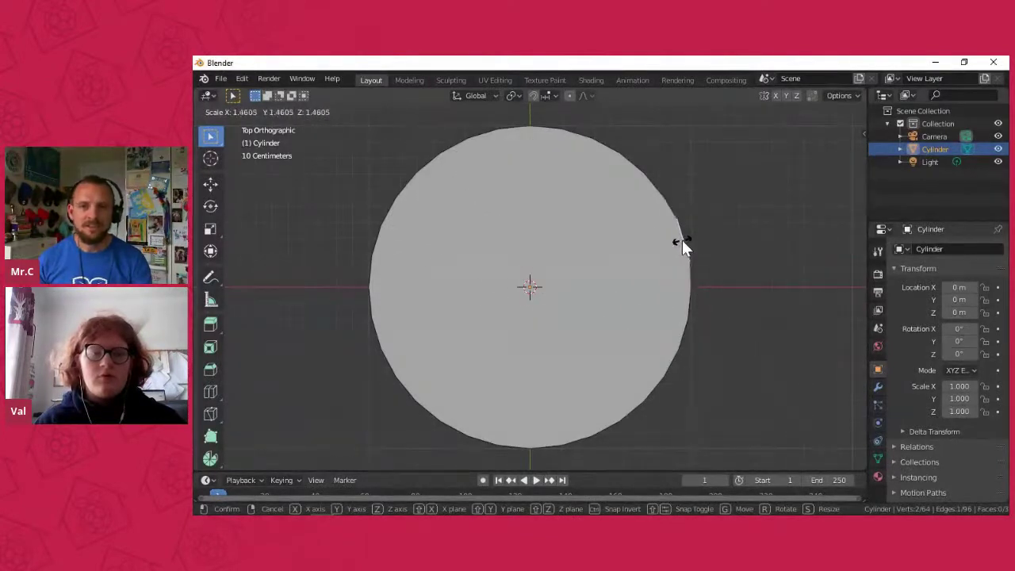
pyautogui.click(681, 242)
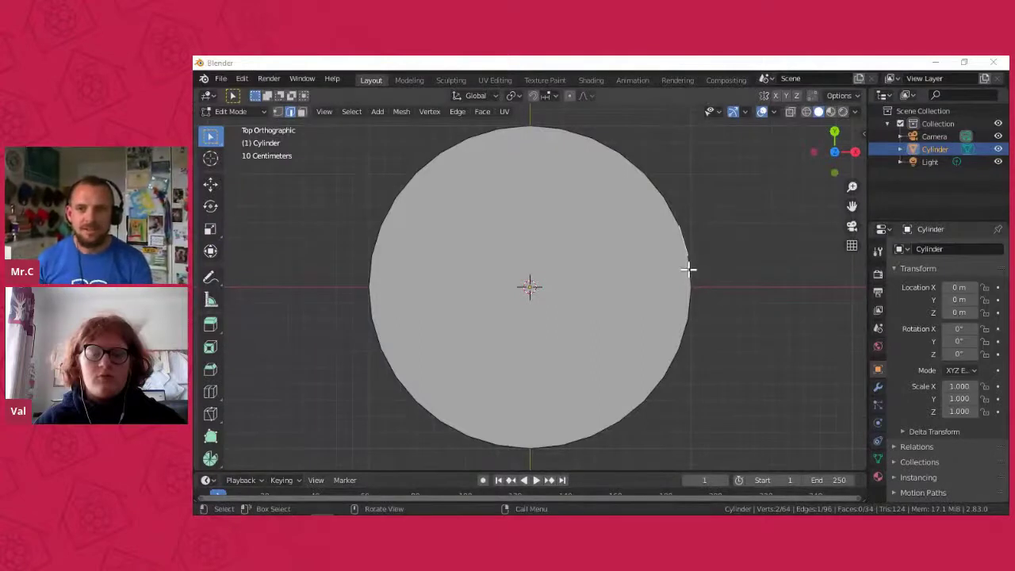
# Step: Add three more single edges spaced around the top rim to the selection
pyautogui.keyDown('shift'); pyautogui.click(373, 324); pyautogui.keyUp('shift')
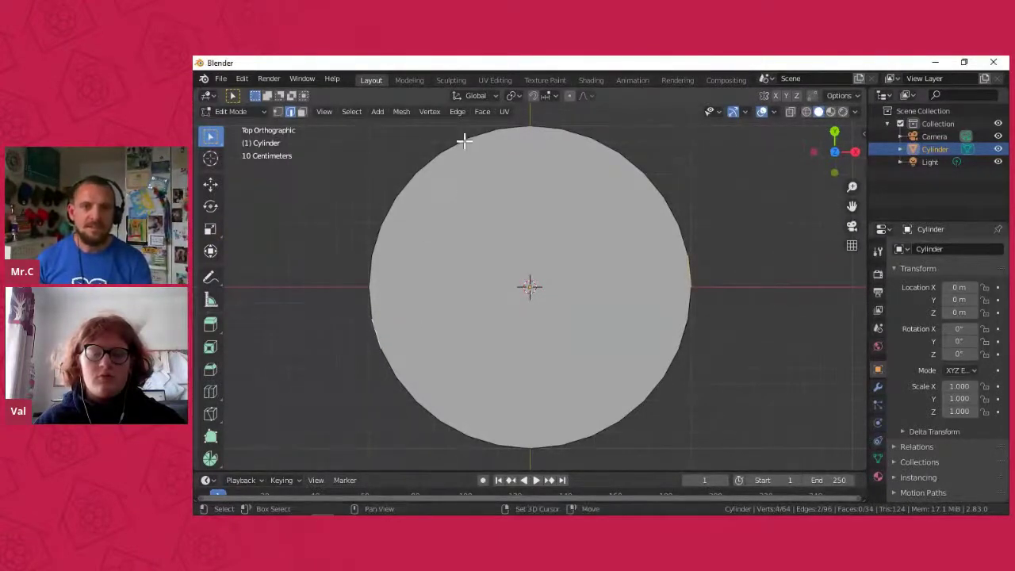
pyautogui.keyDown('shift'); pyautogui.click(635, 402); pyautogui.keyUp('shift')
pyautogui.keyDown('shift'); pyautogui.click(627, 406); pyautogui.keyUp('shift')
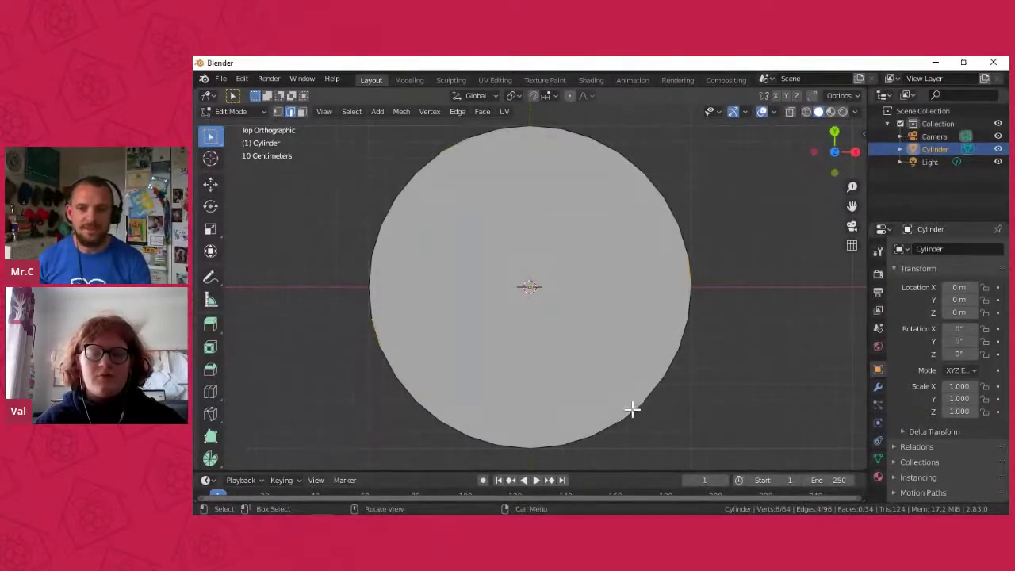
# Step: Scale the four selected rim edges outward in two passes so they form fins around the cylinder
pyautogui.press('s')
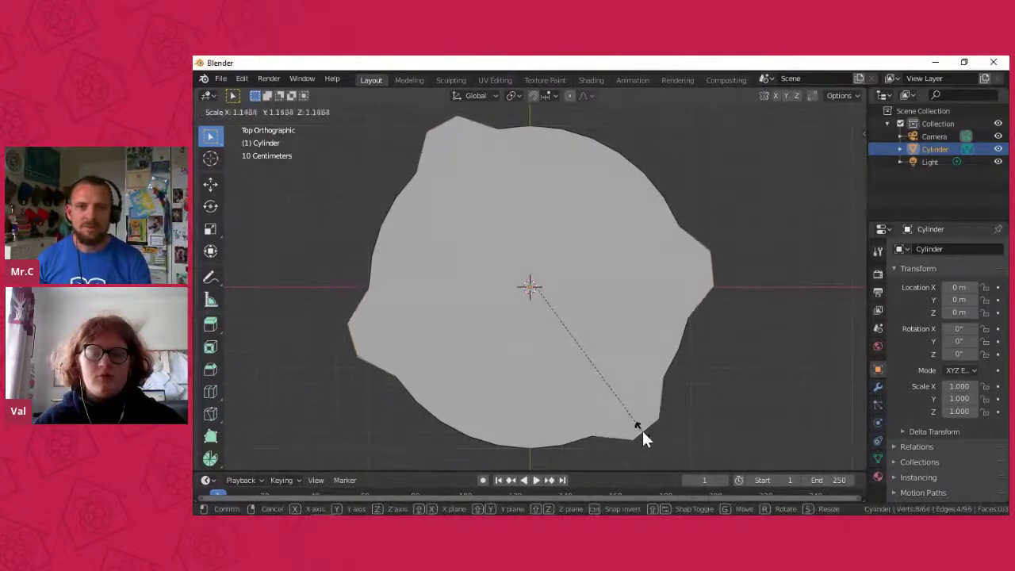
pyautogui.click(645, 435)
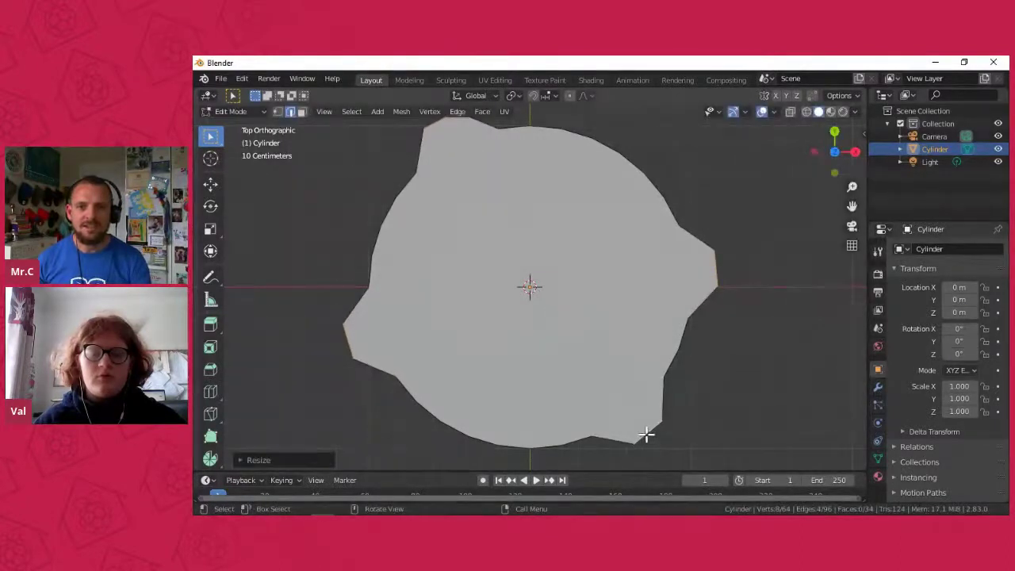
pyautogui.press('s')
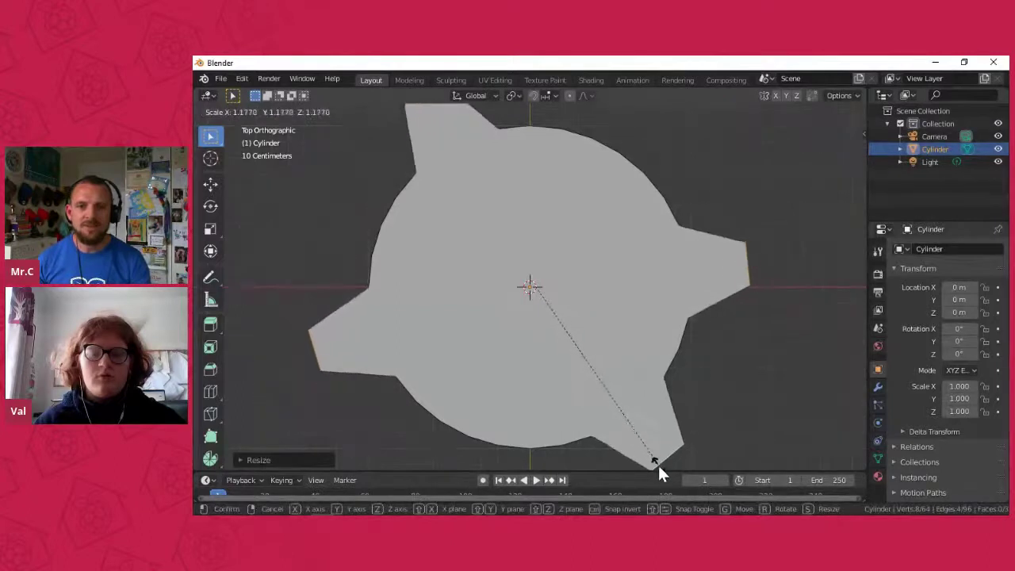
pyautogui.click(660, 466)
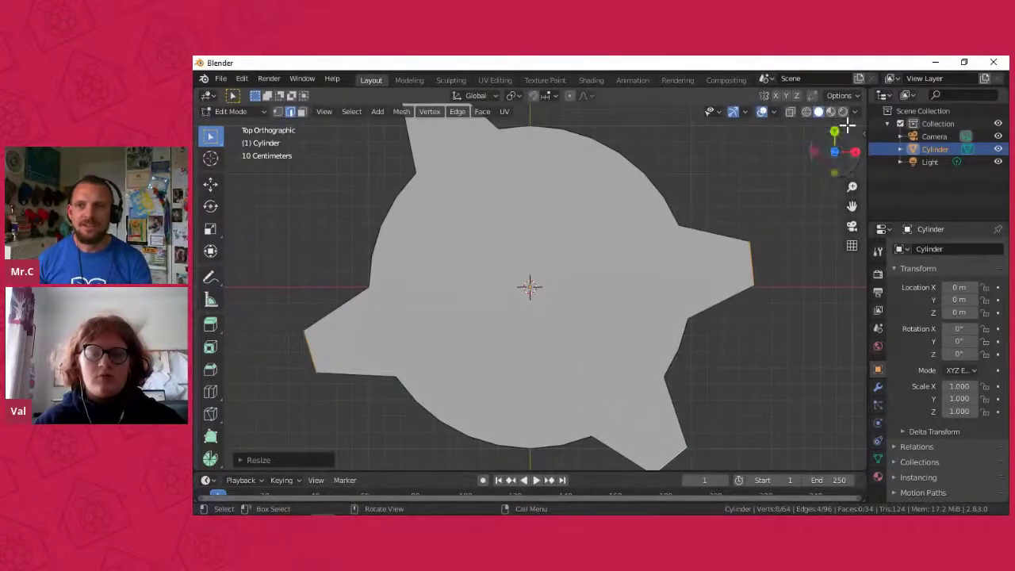
# Step: Examine the flared fins in the right and front orthographic views and from an angled perspective
pyautogui.click(854, 151)
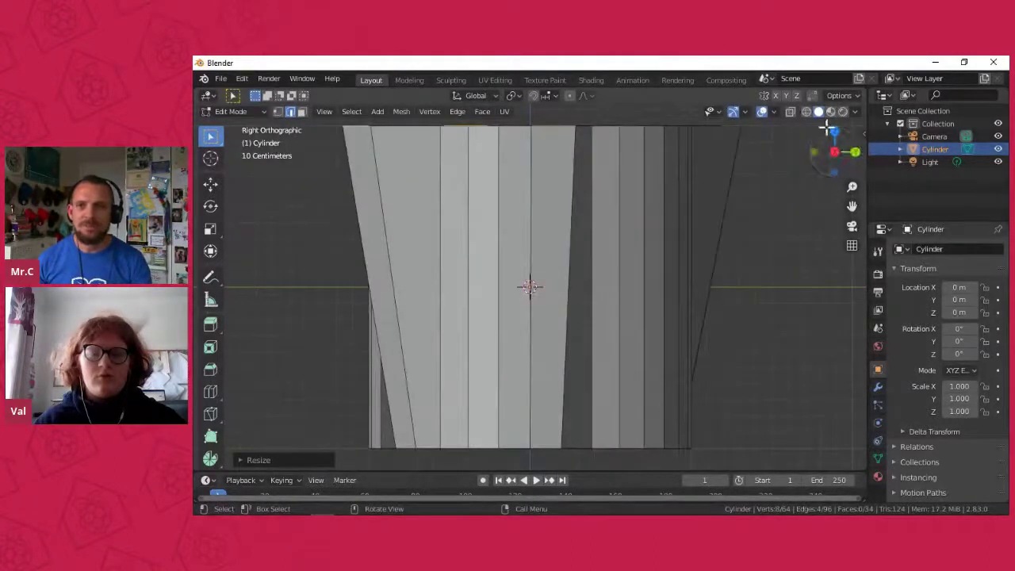
pyautogui.click(814, 151)
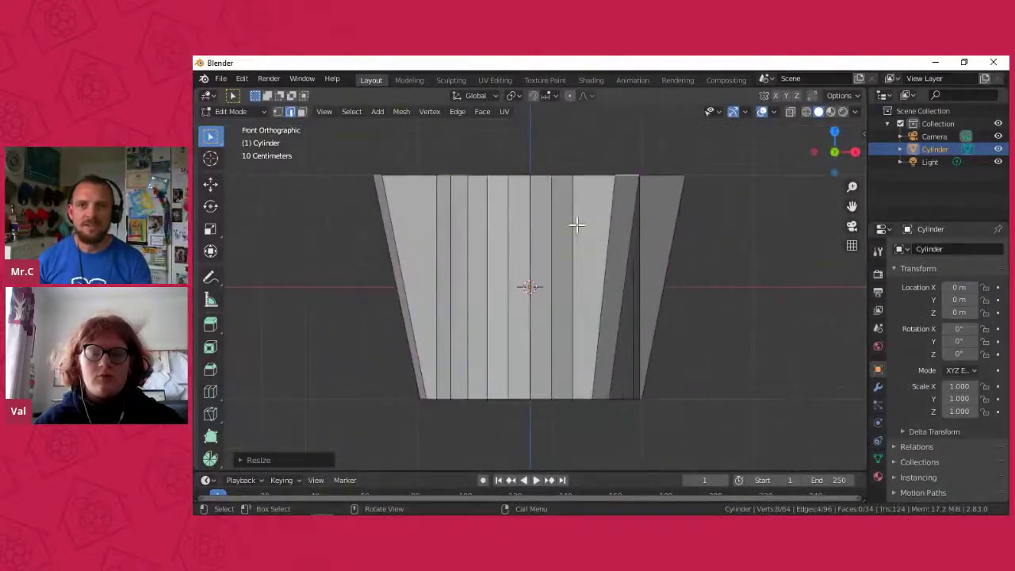
pyautogui.click(552, 242)
pyautogui.scroll(2, 556, 244)
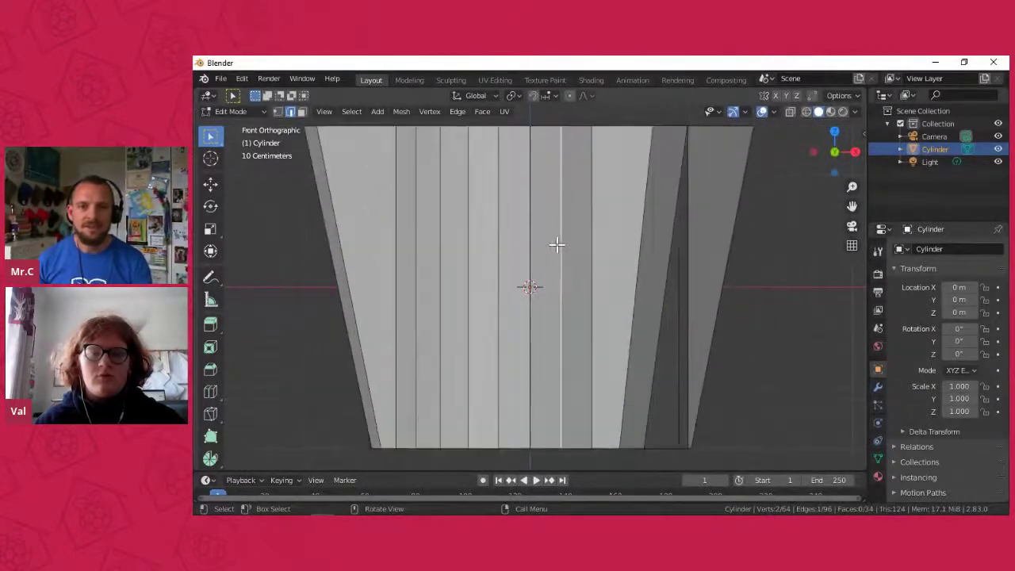
pyautogui.scroll(-1, 557, 244)
pyautogui.moveTo(833, 151); pyautogui.dragTo(644, 238)
# Step: Undo the last edge selection and both outward resizes of the four rim edges
pyautogui.hotkey('ctrl', 'z')
pyautogui.hotkey('ctrl', 'z')
pyautogui.hotkey('ctrl', 'z')
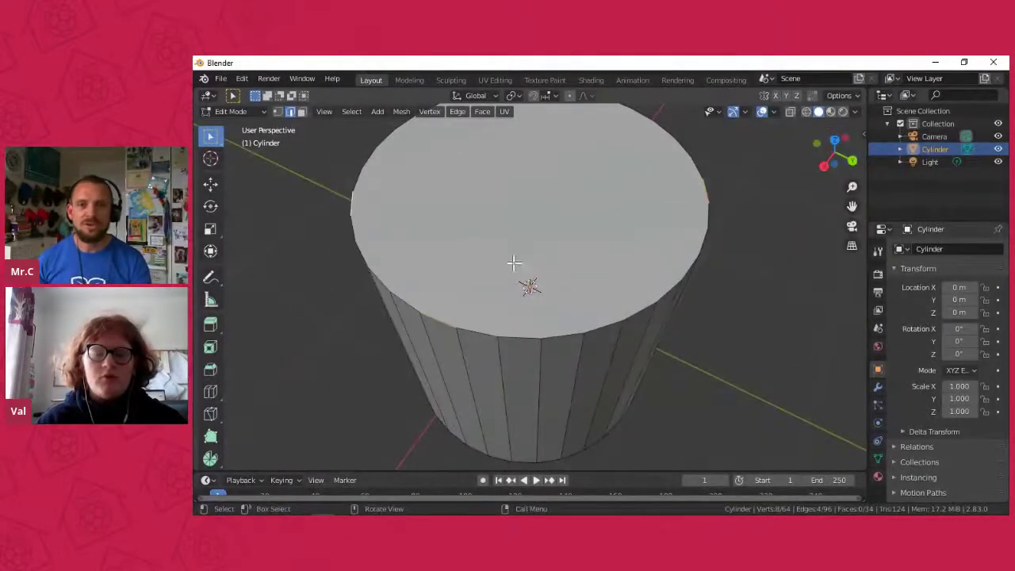
# Step: From the top view, select four single edges spaced evenly around the cylinder's rim
pyautogui.scroll(-1, 529, 247)
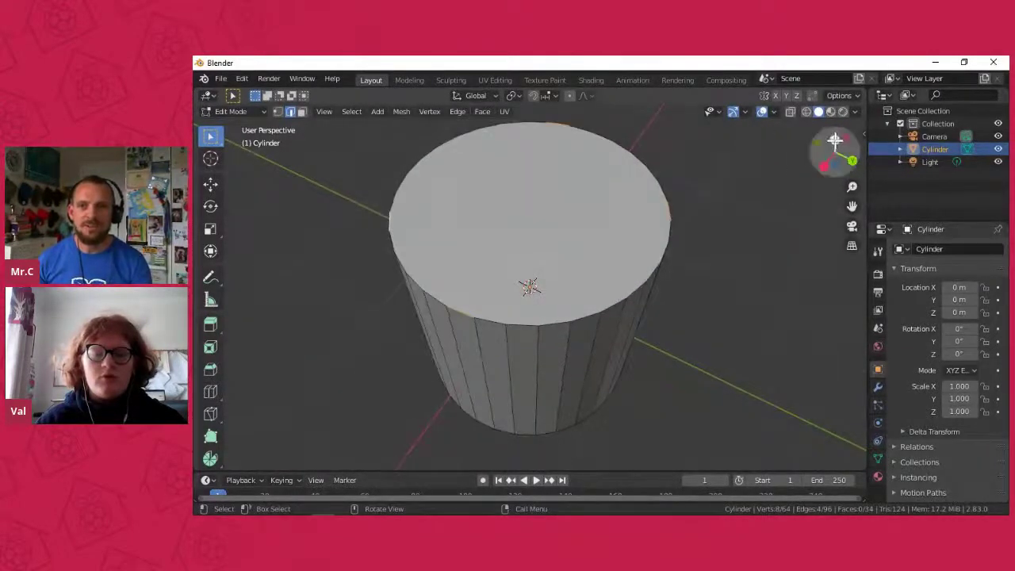
pyautogui.click(834, 140)
pyautogui.click(474, 187)
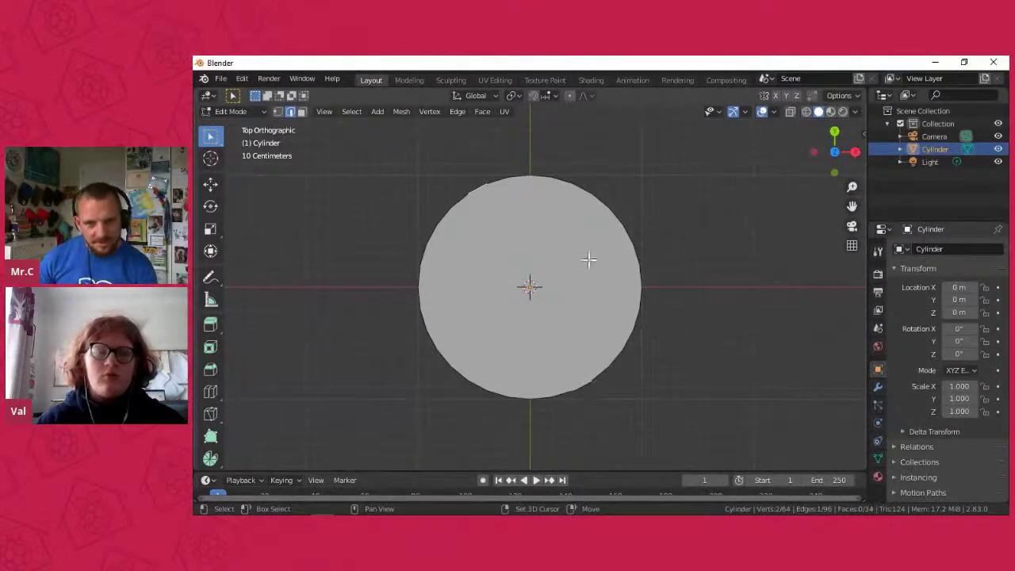
pyautogui.keyDown('shift'); pyautogui.click(632, 257); pyautogui.keyUp('shift')
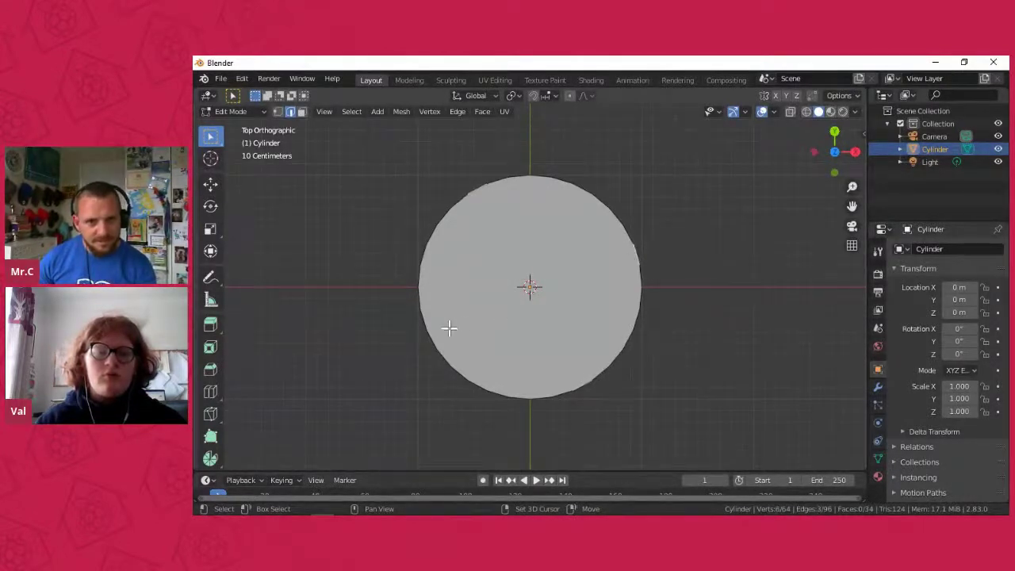
pyautogui.keyDown('shift'); pyautogui.click(421, 328); pyautogui.keyUp('shift')
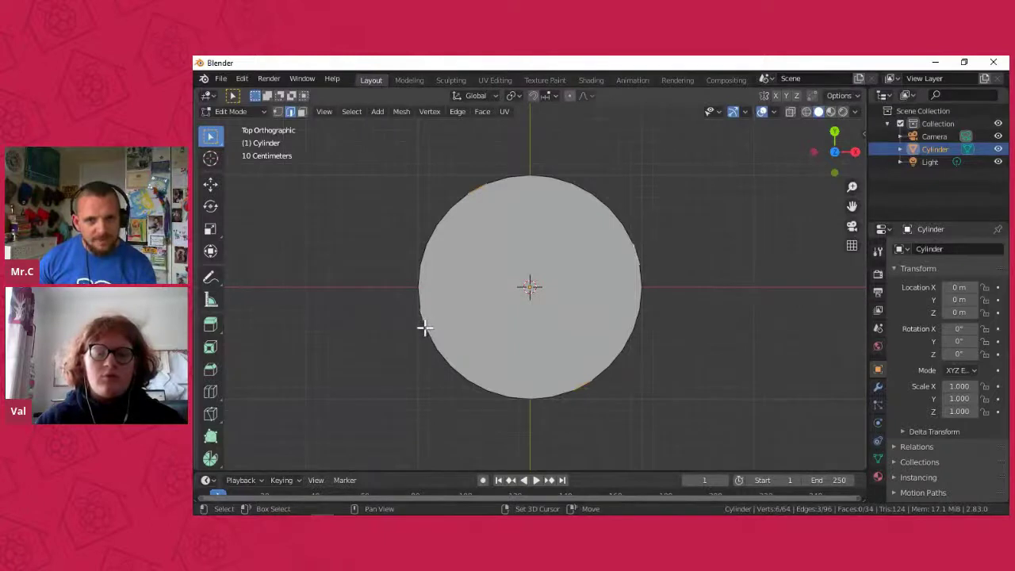
# Step: Scale the four selected rim edges outward by a factor of about 1.5 and check the fins from the back
pyautogui.press('s')
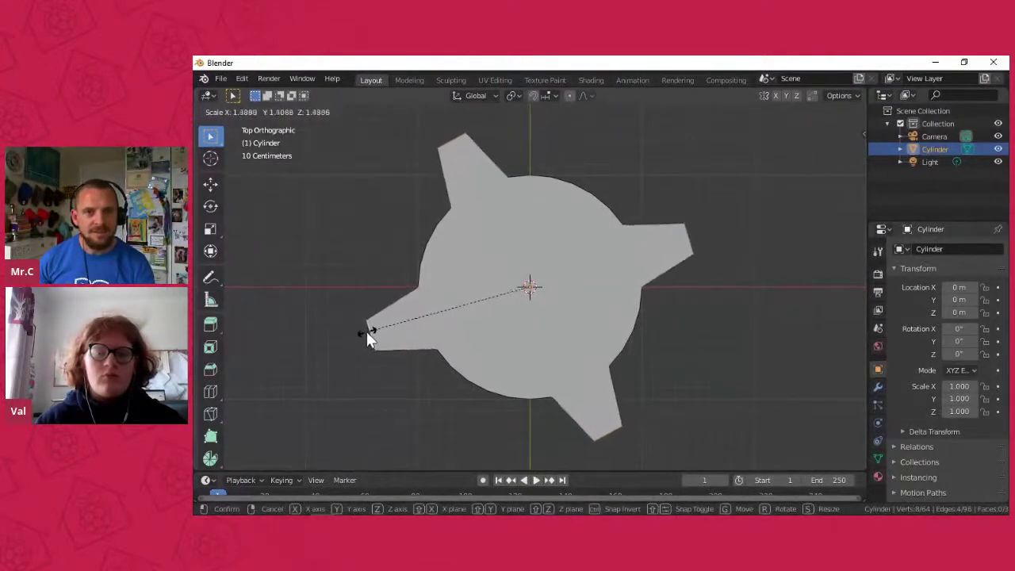
pyautogui.click(366, 331)
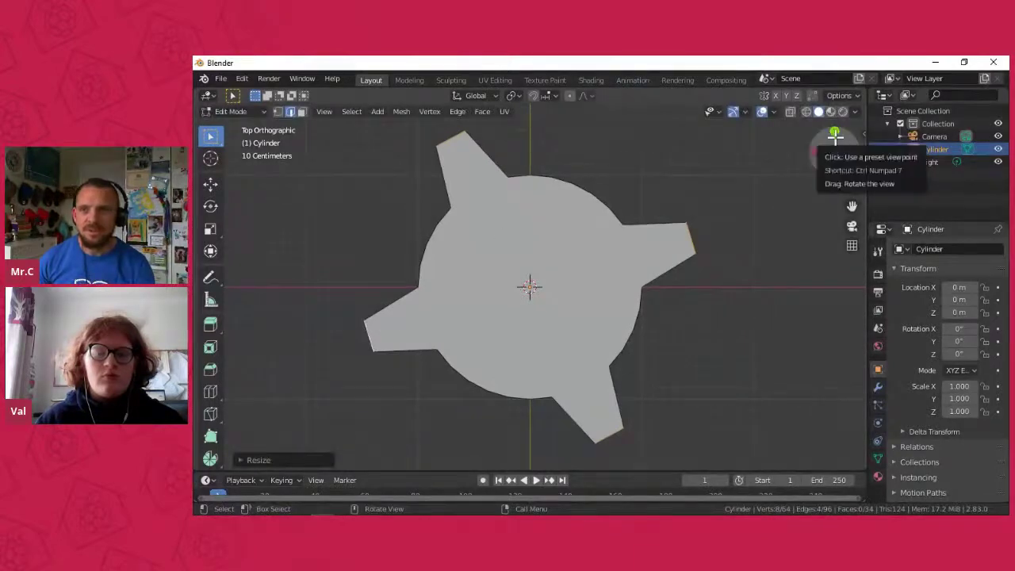
pyautogui.click(835, 133)
pyautogui.scroll(-4, 640, 251)
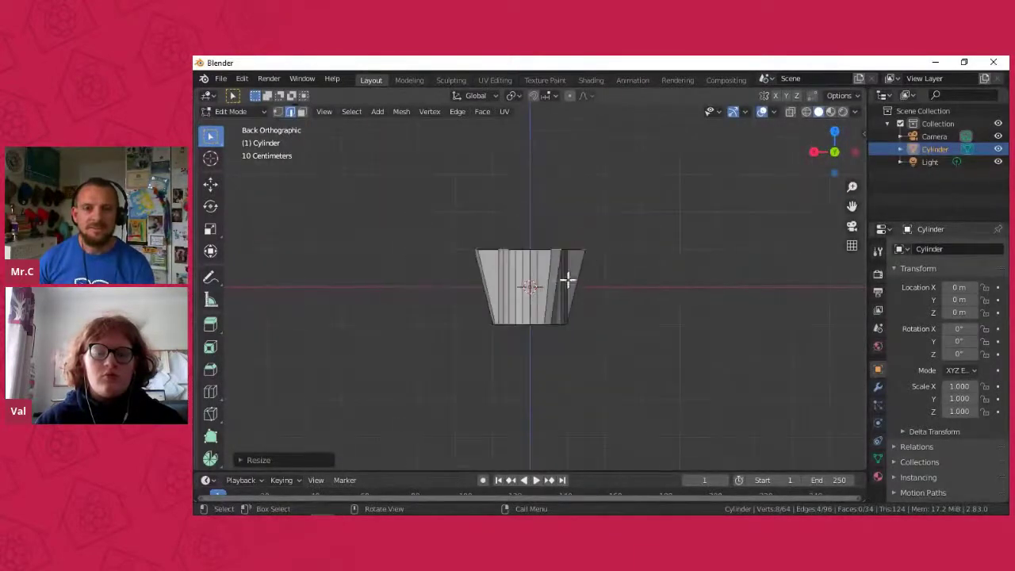
pyautogui.scroll(3, 568, 279)
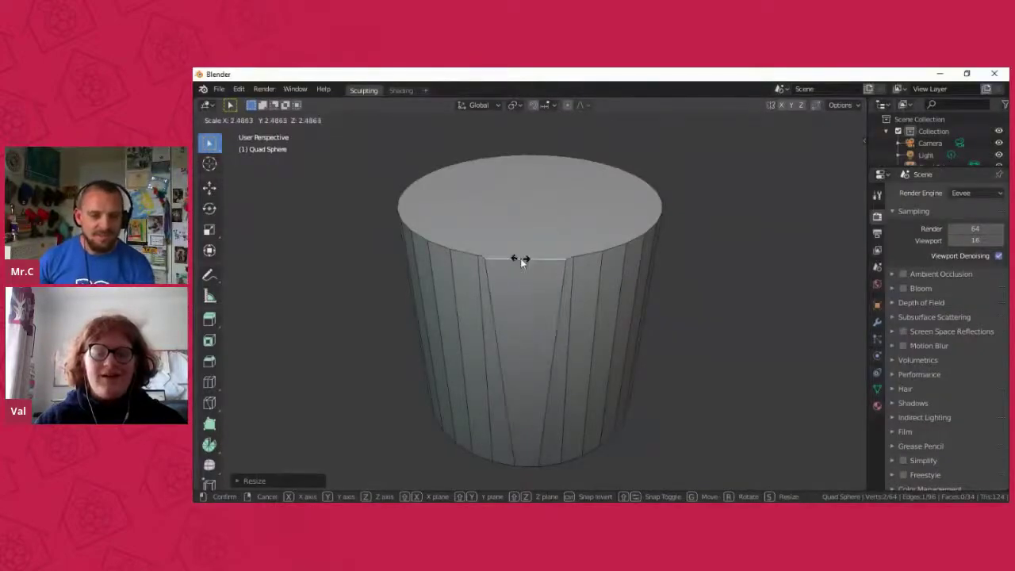
# Step: Undo the trial resize of the single front rim edge and close the render window
pyautogui.click(523, 255)
pyautogui.click(239, 89)
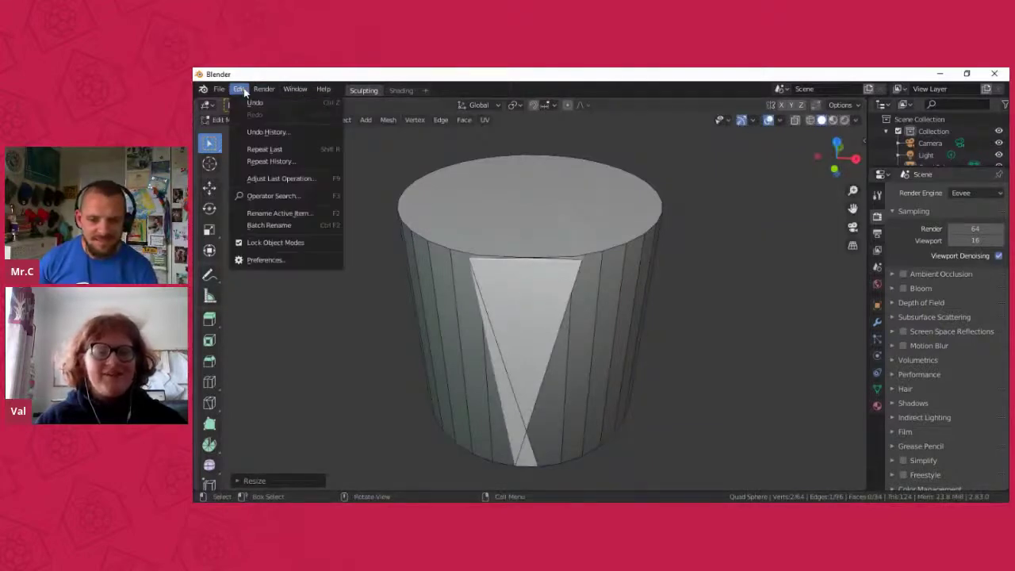
pyautogui.click(269, 103)
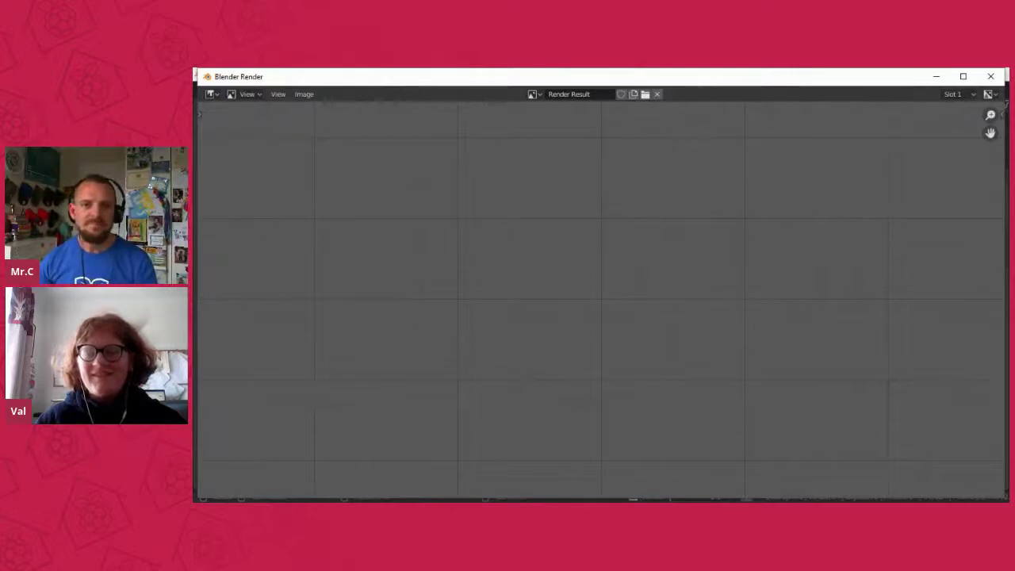
pyautogui.click(990, 76)
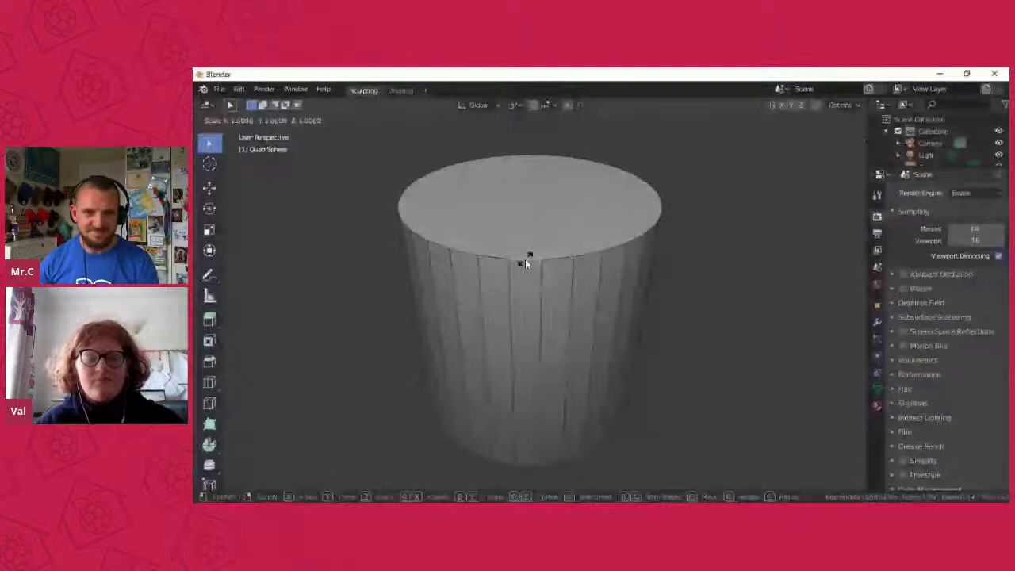
# Step: Try scaling the single front rim edge by a factor of about 109, and undo the resize
pyautogui.press('s')
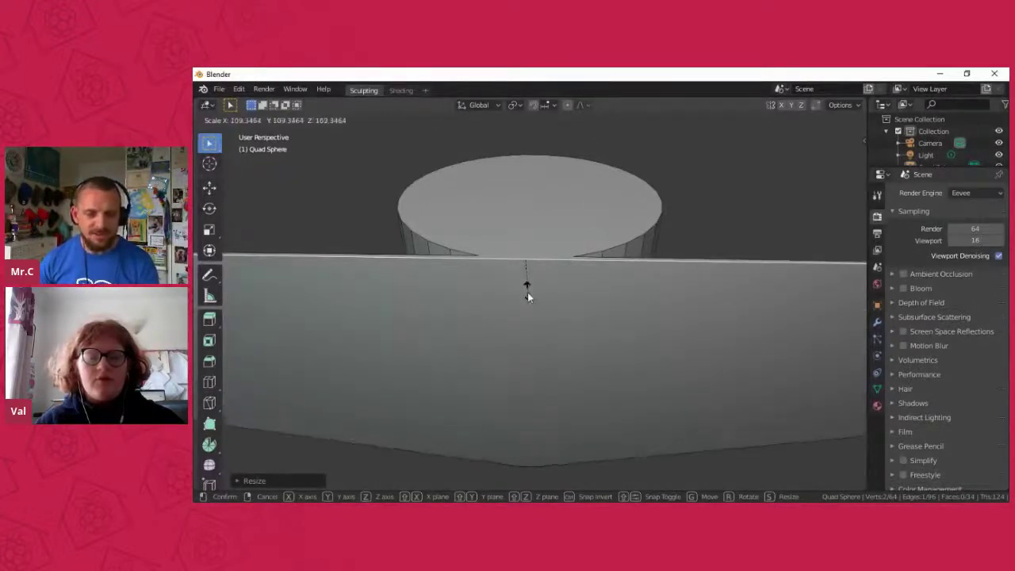
pyautogui.click(517, 287)
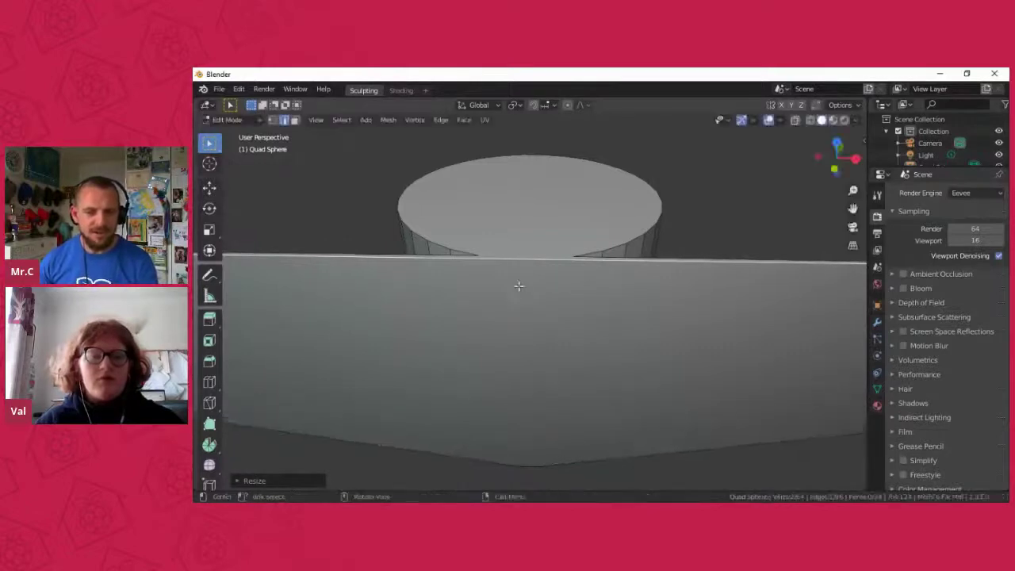
pyautogui.click(240, 89)
pyautogui.click(257, 111)
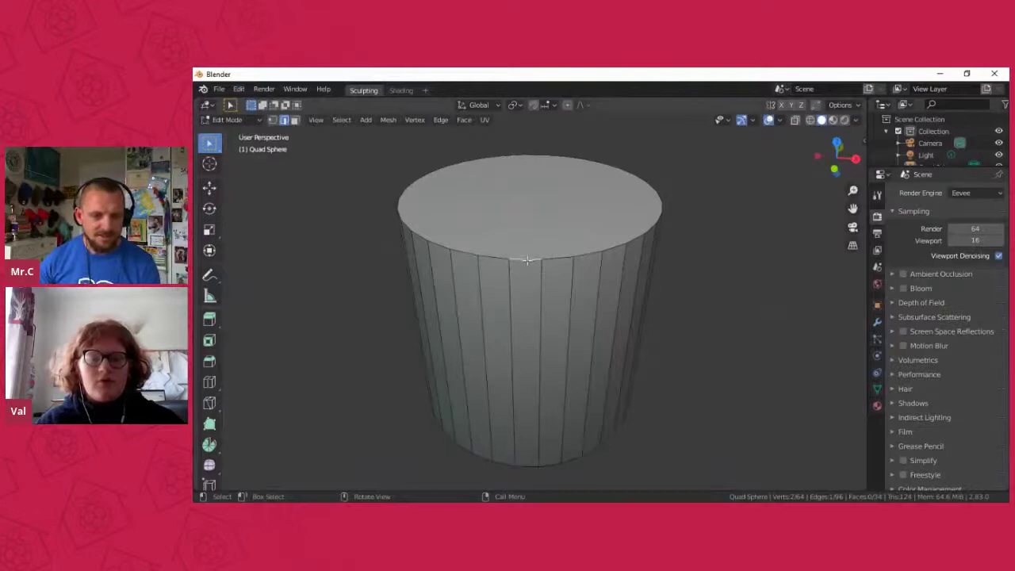
# Step: Try scaling the single front rim edge in place once more
pyautogui.rightClick(525, 259)
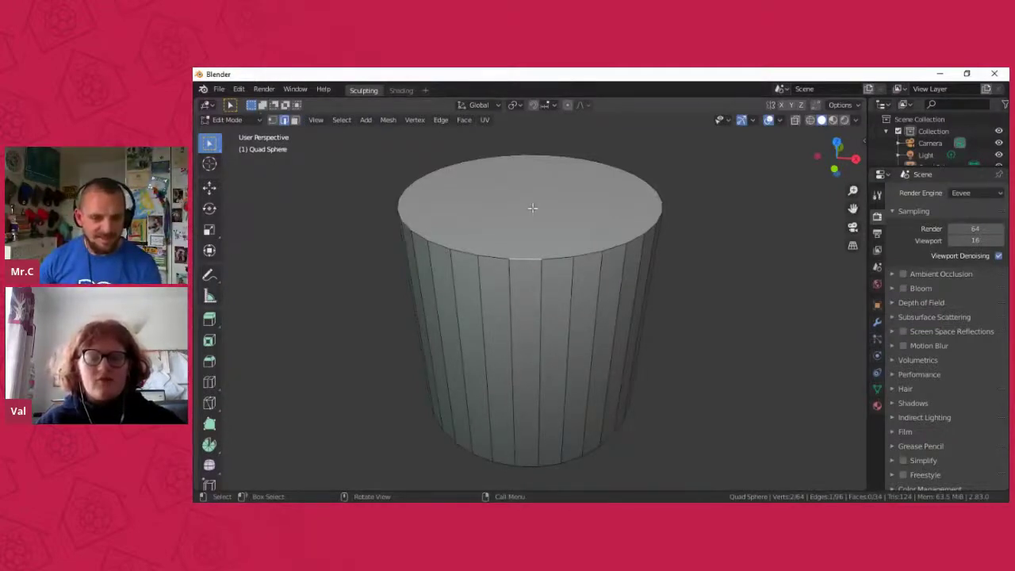
pyautogui.press('s')
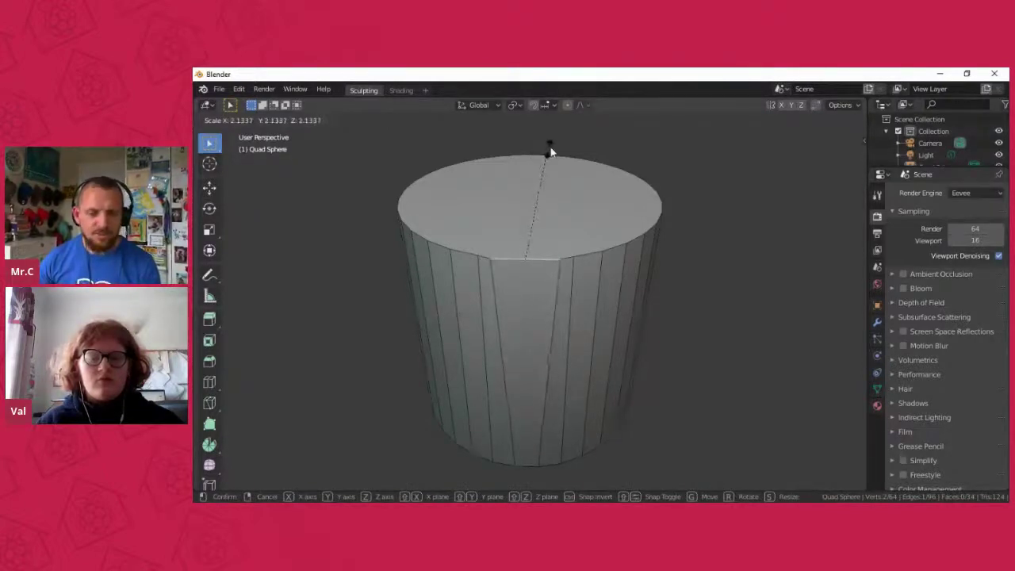
pyautogui.click(531, 212)
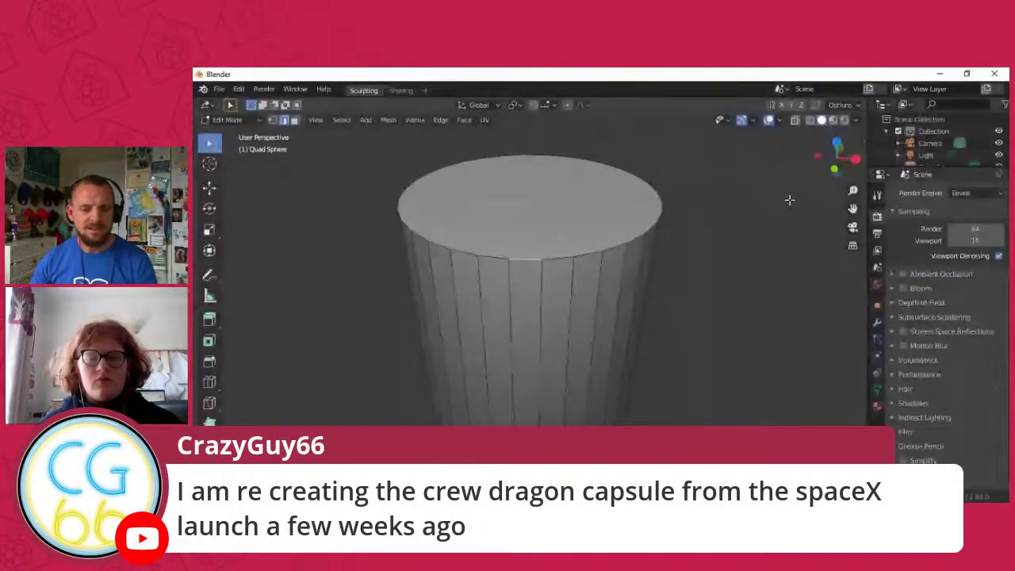
# Step: Try snapping the selected rim edge to the 3D cursor, inspect the cylinder from below, and undo the snap
pyautogui.hotkey('shift', 's')
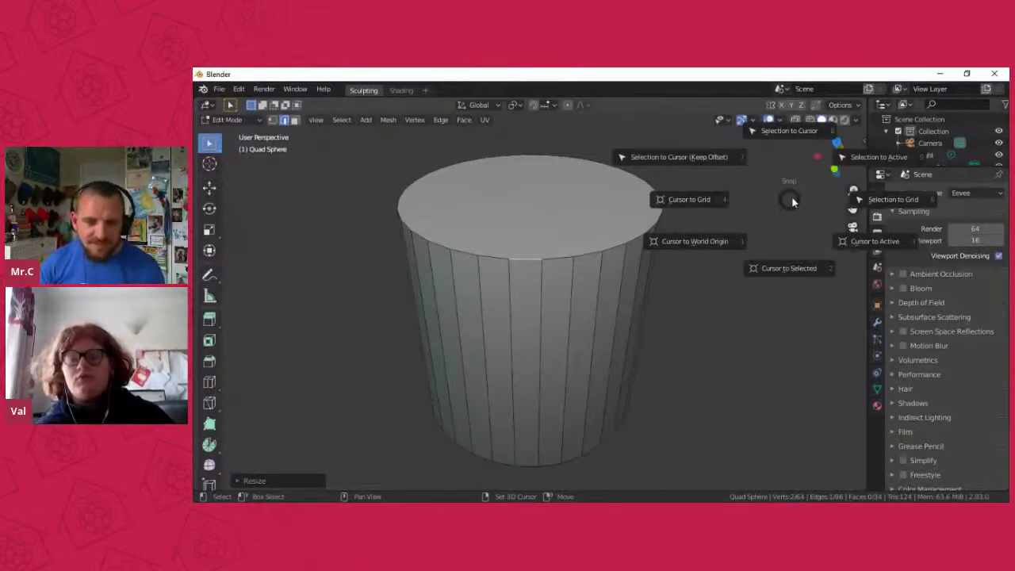
pyautogui.click(792, 131)
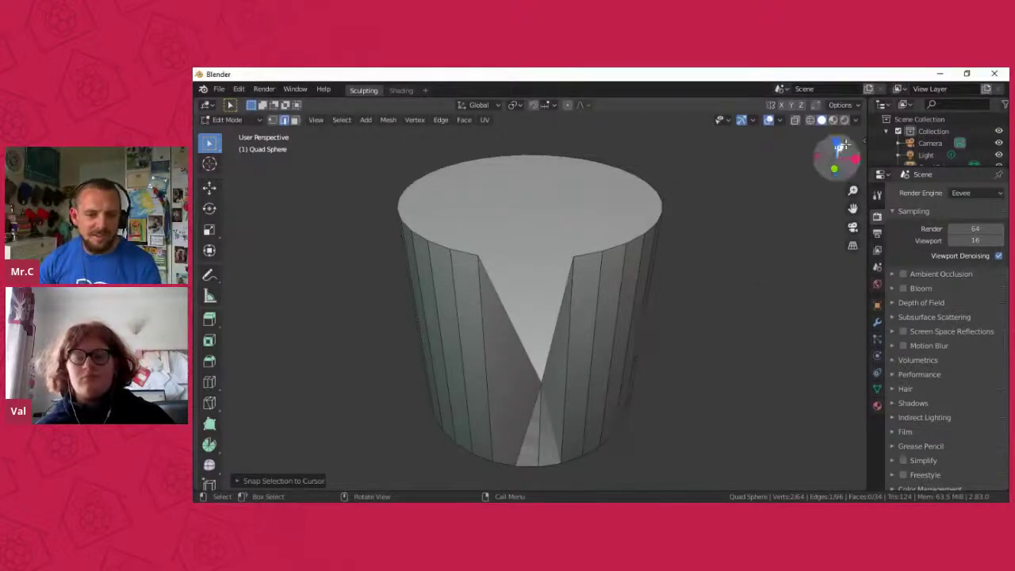
pyautogui.moveTo(842, 153); pyautogui.dragTo(497, 308)
pyautogui.click(238, 88)
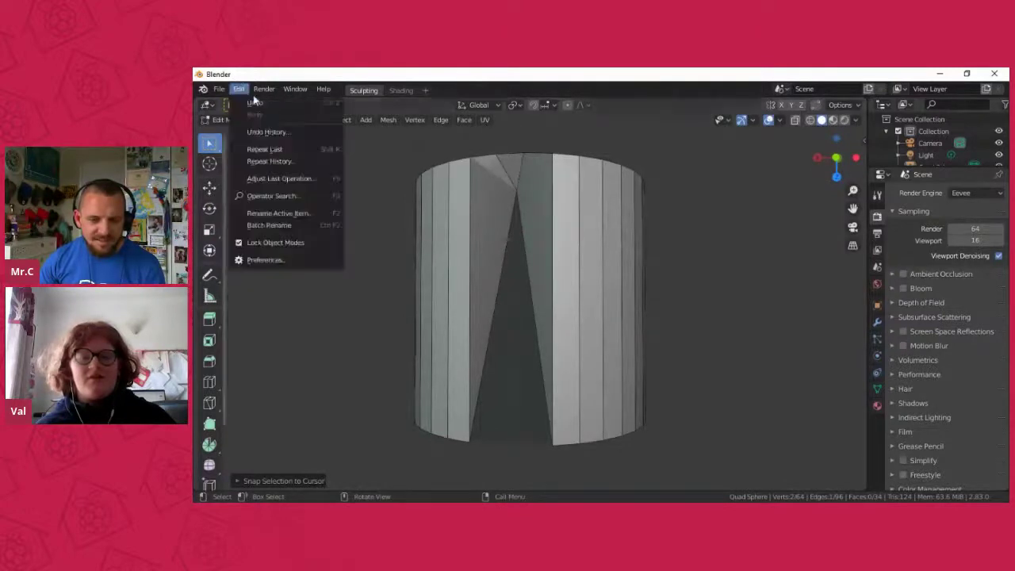
pyautogui.click(260, 103)
# Step: In the top view, box-select the single rim edge beside the Y axis and scale it by about 1.8
pyautogui.scroll(-1, 674, 202)
pyautogui.scroll(2, 675, 202)
pyautogui.scroll(-1, 675, 202)
pyautogui.moveTo(774, 234); pyautogui.dragTo(836, 176)
pyautogui.click(835, 176)
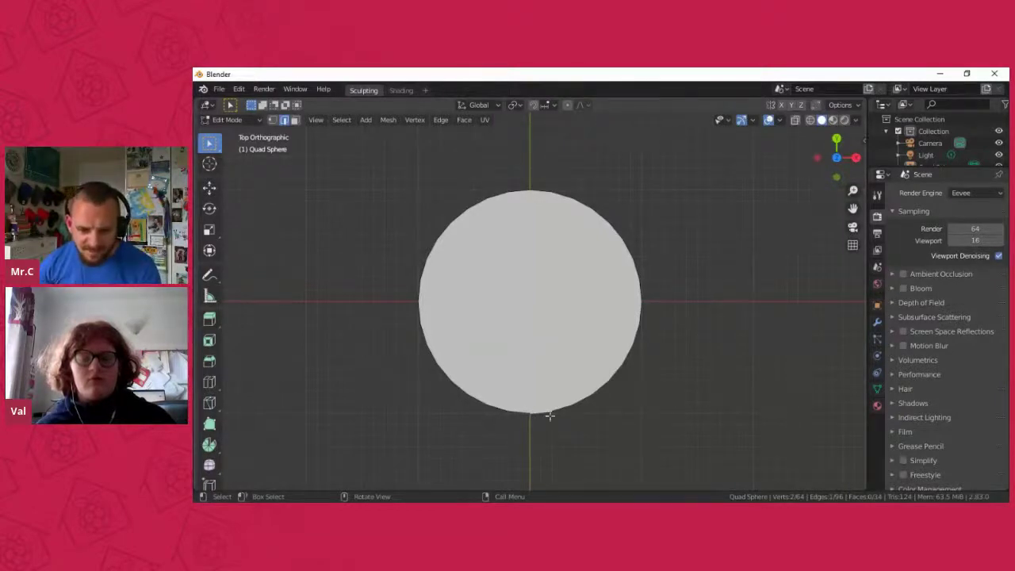
pyautogui.press('b')
pyautogui.moveTo(557, 440); pyautogui.dragTo(548, 411)
pyautogui.press('s')
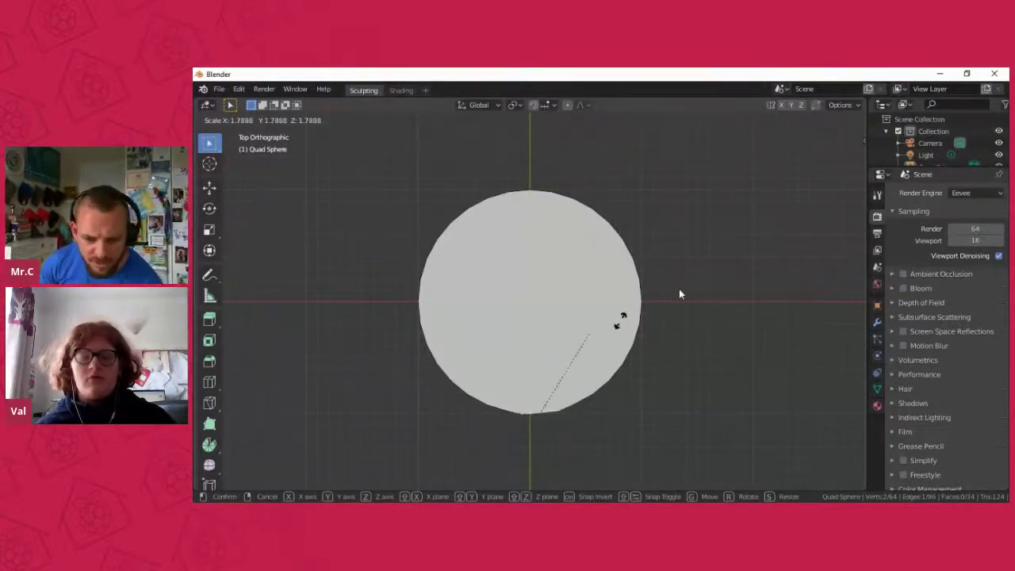
pyautogui.click(595, 326)
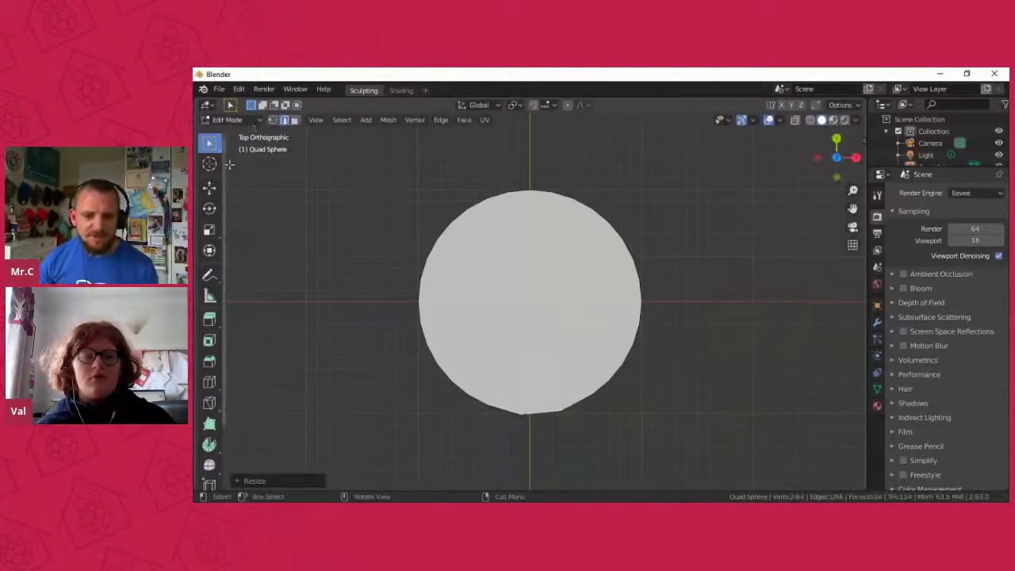
# Step: Try to adjust the enlarged rim edge with the Transform tool's gizmo
pyautogui.click(209, 250)
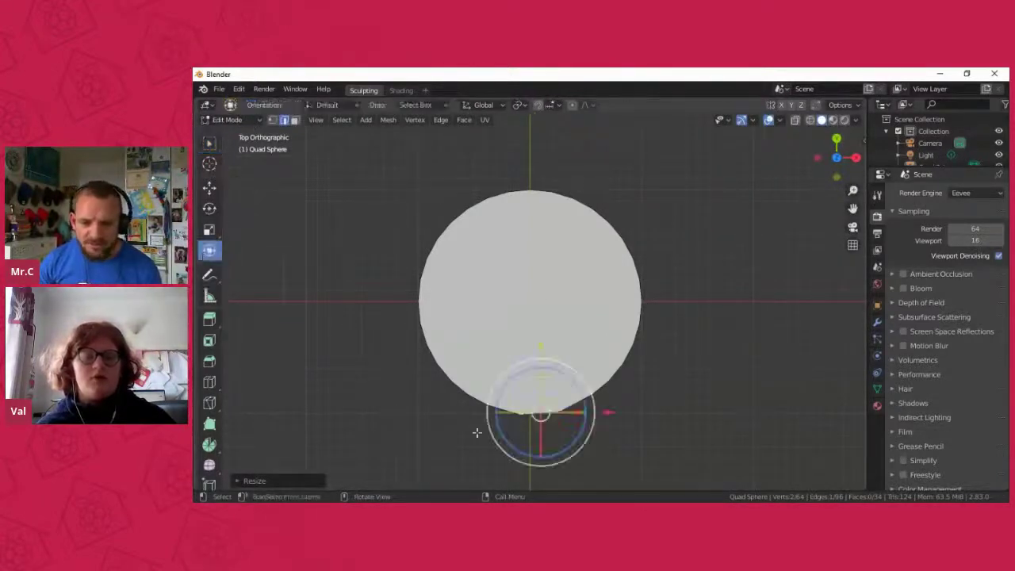
pyautogui.moveTo(561, 433)
pyautogui.mouseDown()
pyautogui.moveTo(552, 470)
pyautogui.moveTo(542, 116)
pyautogui.moveTo(471, 457)
pyautogui.moveTo(600, 419)
pyautogui.moveTo(543, 420)
pyautogui.moveTo(551, 432)
pyautogui.mouseUp()
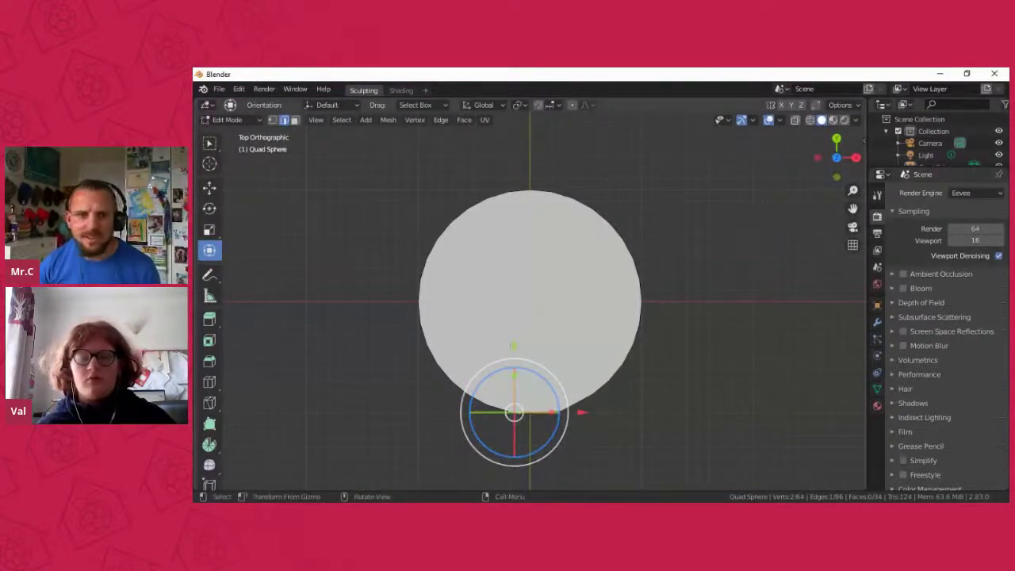
pyautogui.click(516, 344)
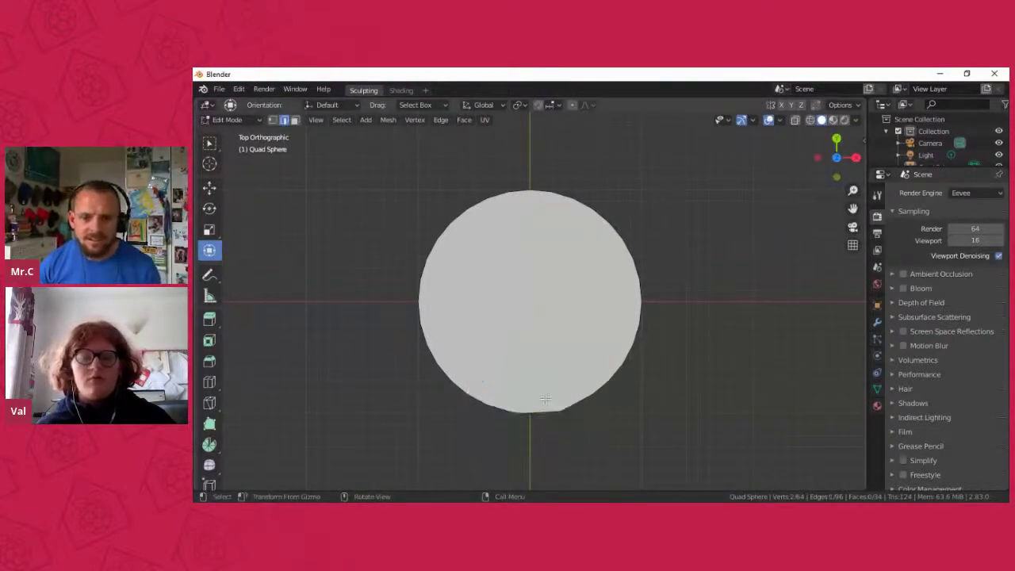
# Step: Undo and redo the latest selection changes to get back to the single enlarged rim edge
pyautogui.click(240, 88)
pyautogui.click(256, 102)
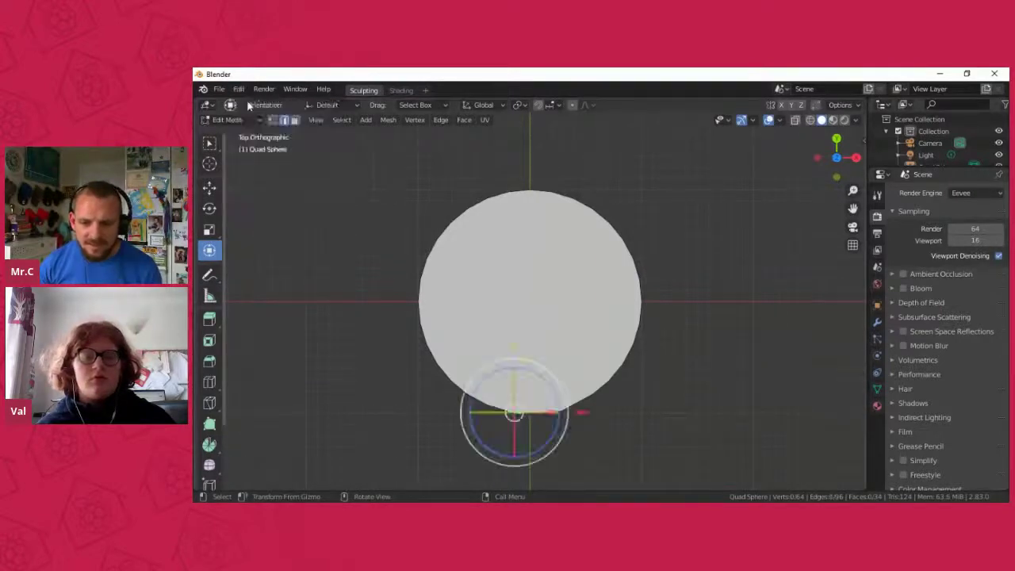
pyautogui.click(239, 89)
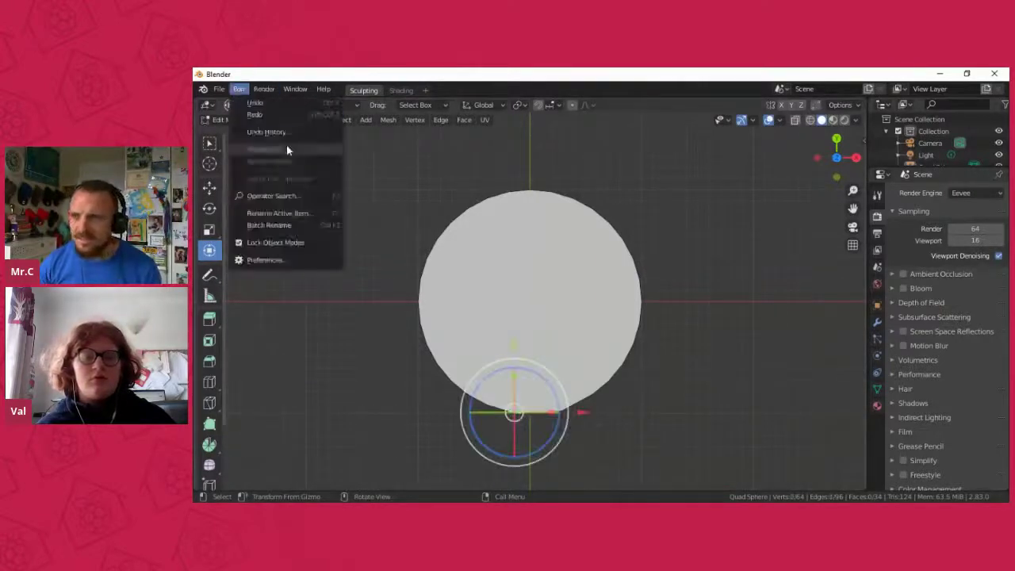
pyautogui.click(268, 113)
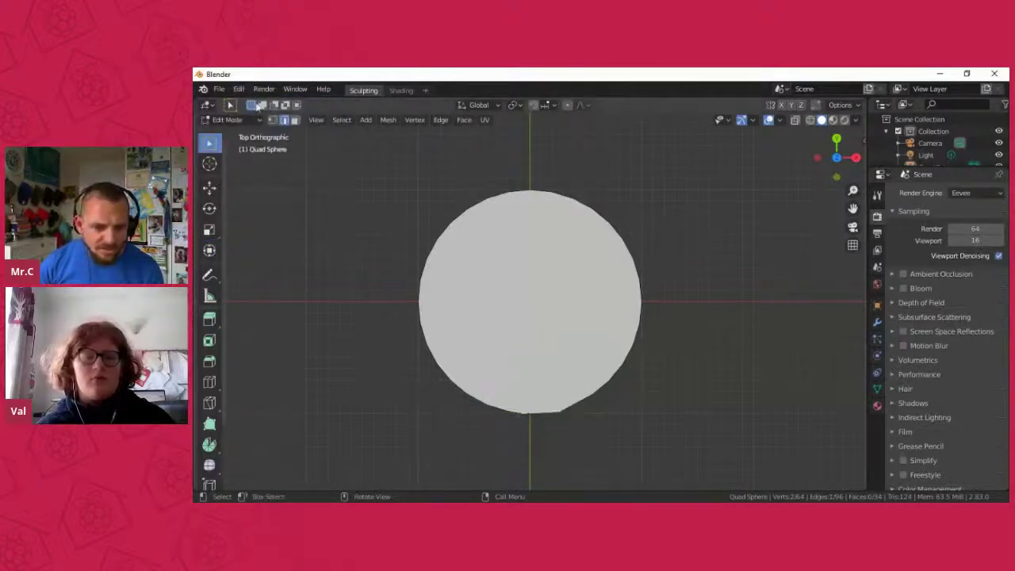
pyautogui.click(243, 90)
pyautogui.click(260, 114)
pyautogui.click(236, 92)
pyautogui.click(254, 104)
# Step: Switch to Object Mode and select the whole cylinder with the Move tool
pyautogui.click(230, 120)
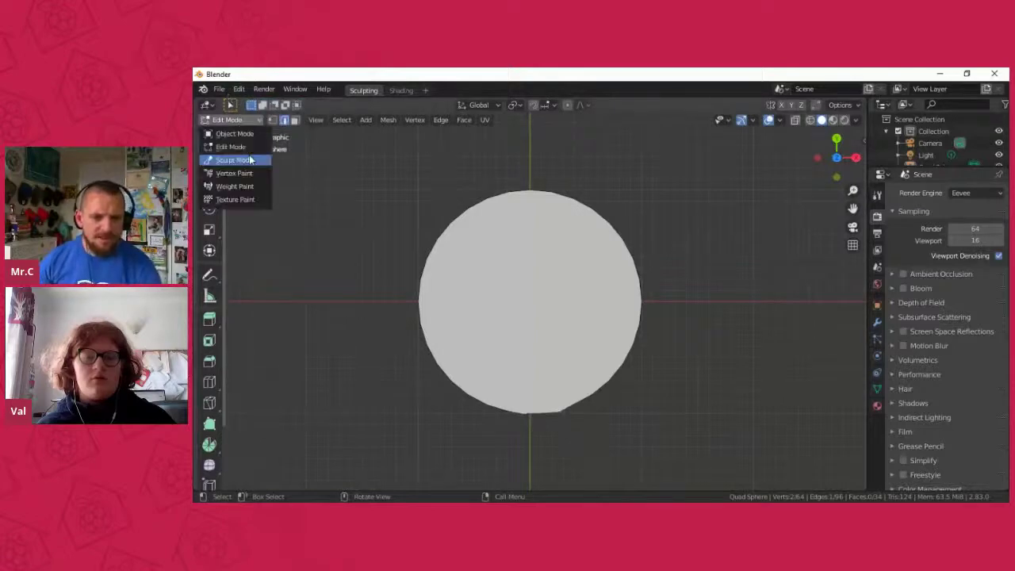
pyautogui.click(234, 131)
pyautogui.click(209, 164)
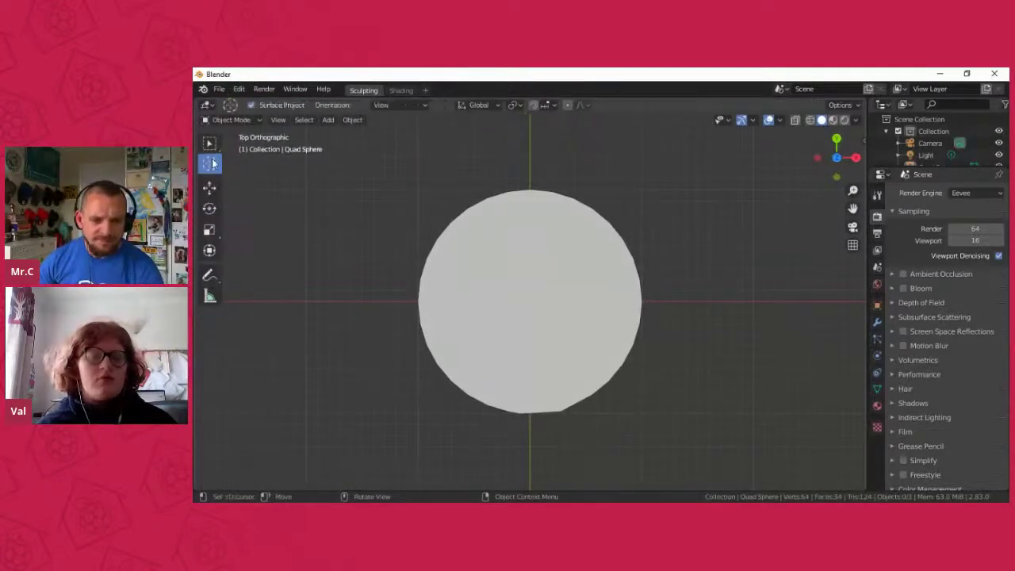
pyautogui.click(209, 187)
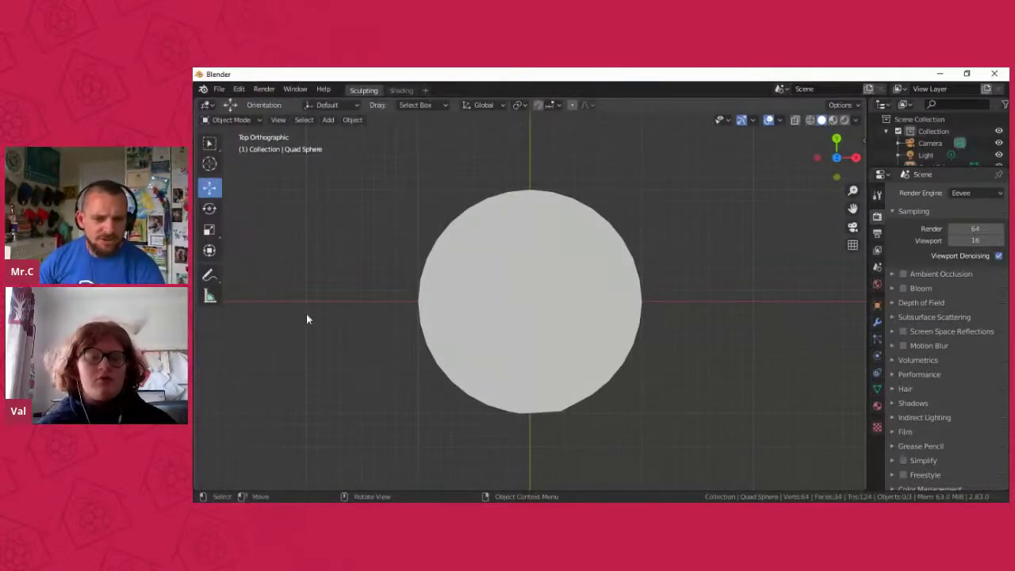
pyautogui.click(532, 413)
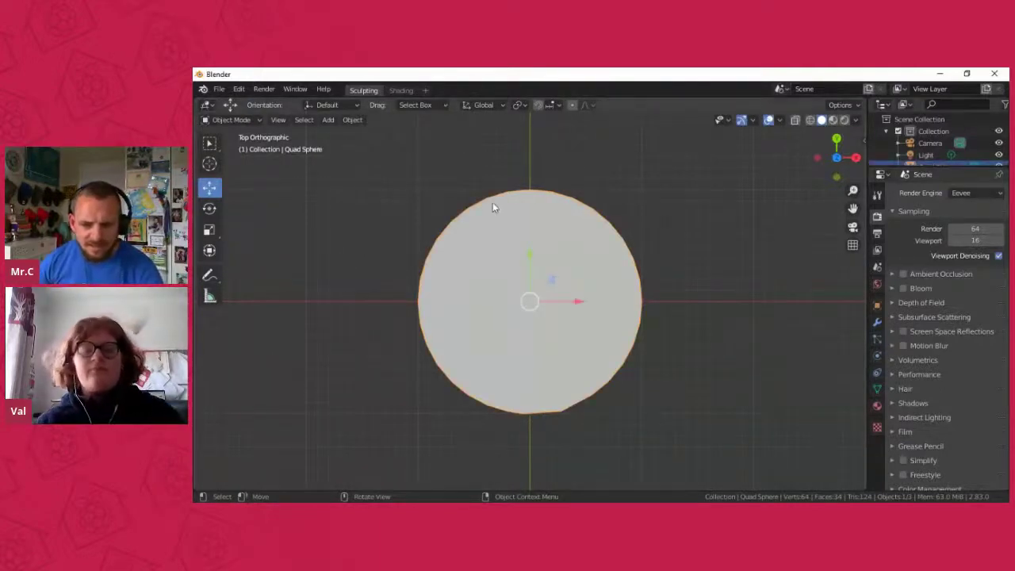
pyautogui.moveTo(542, 412)
pyautogui.mouseDown()
pyautogui.moveTo(541, 440)
pyautogui.moveTo(539, 412)
pyautogui.mouseUp()
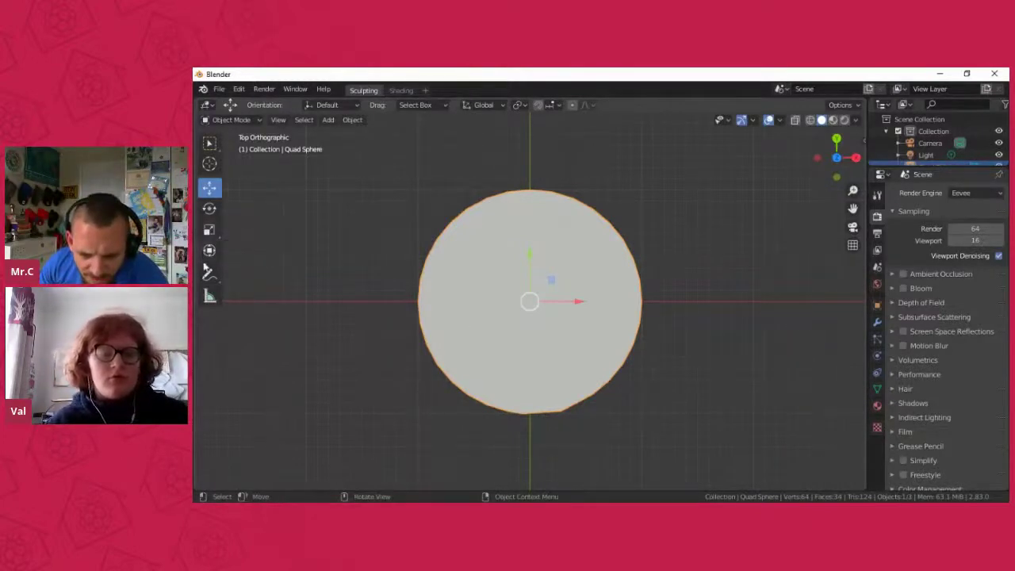
# Step: Activate the Transform tool and box-select the whole cylinder
pyautogui.click(208, 252)
pyautogui.moveTo(541, 412)
pyautogui.mouseDown()
pyautogui.moveTo(540, 438)
pyautogui.moveTo(541, 415)
pyautogui.mouseUp()
pyautogui.moveTo(407, 188); pyautogui.dragTo(675, 442)
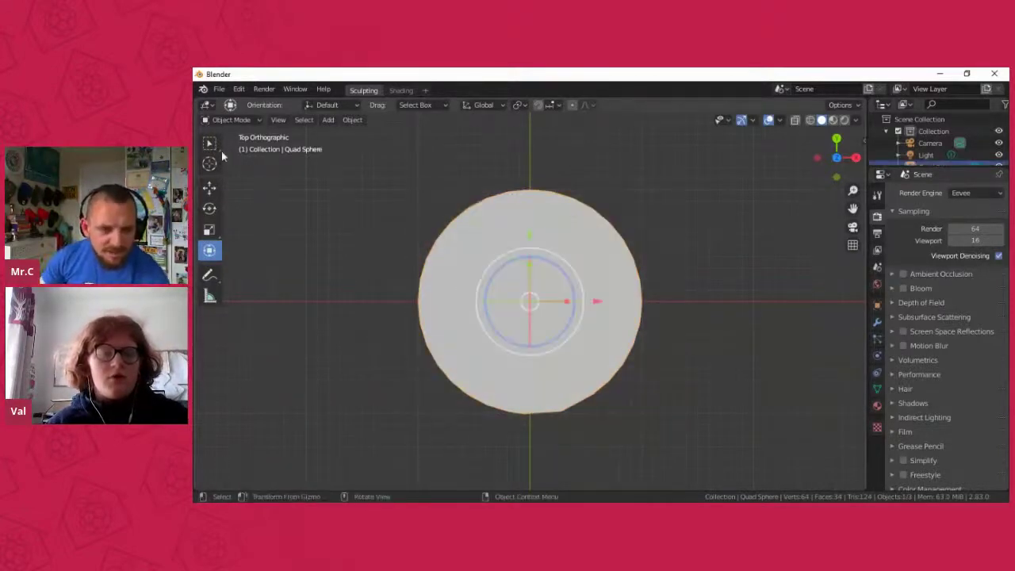
pyautogui.click(218, 89)
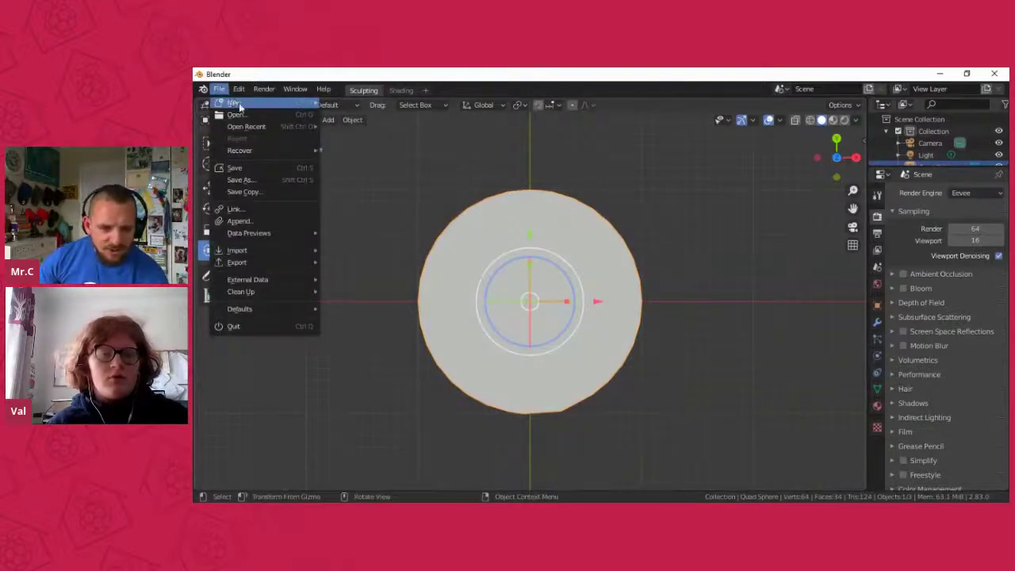
pyautogui.moveTo(238, 104)
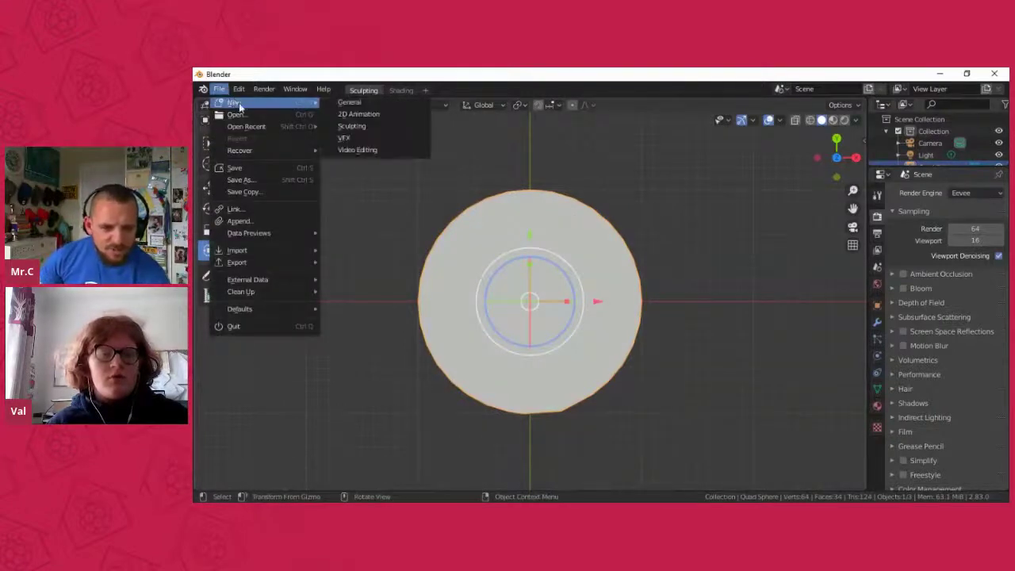
pyautogui.click(368, 125)
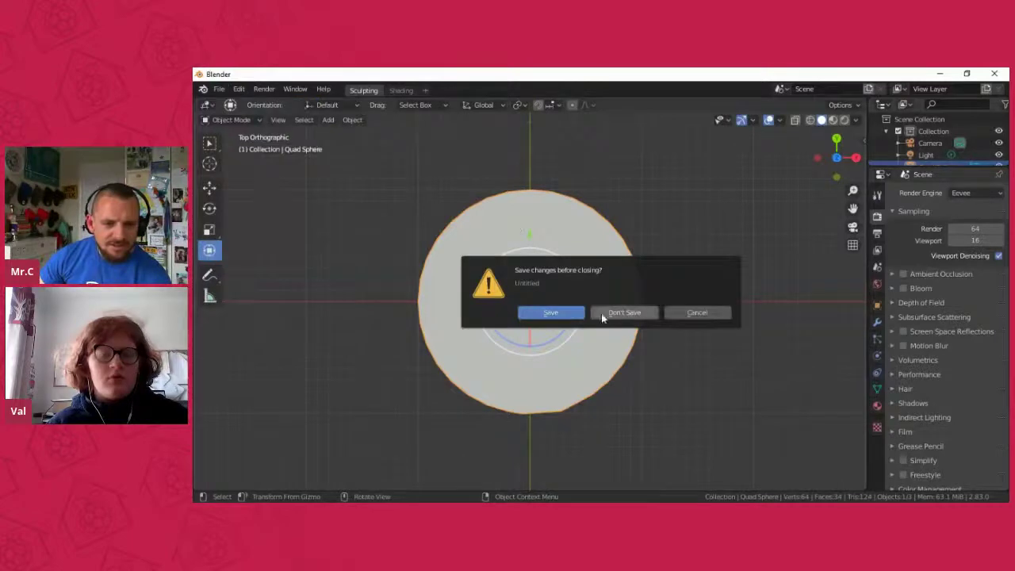
pyautogui.click(675, 314)
# Step: Start a new General file without saving the current scene
pyautogui.click(238, 89)
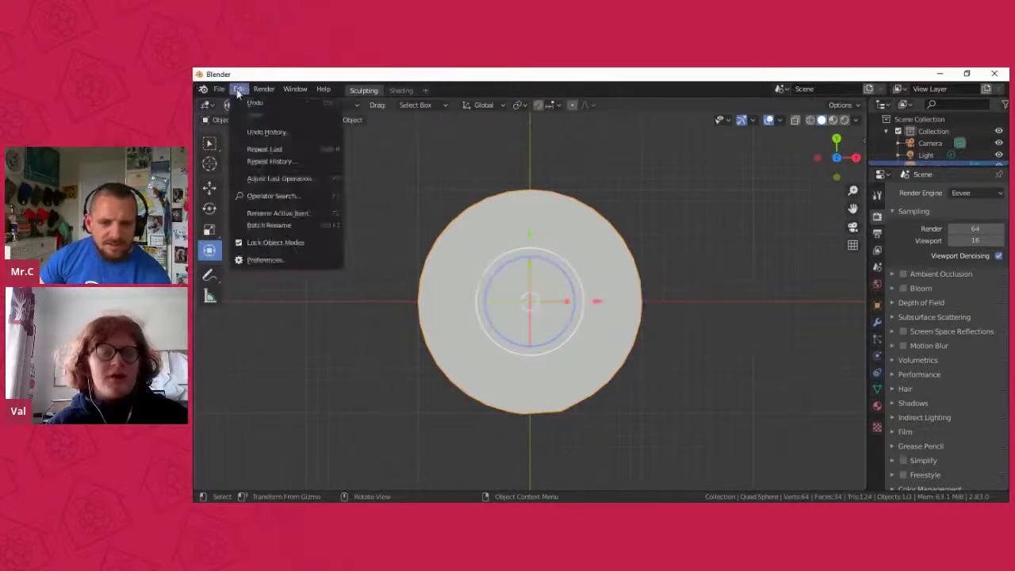
pyautogui.moveTo(219, 89)
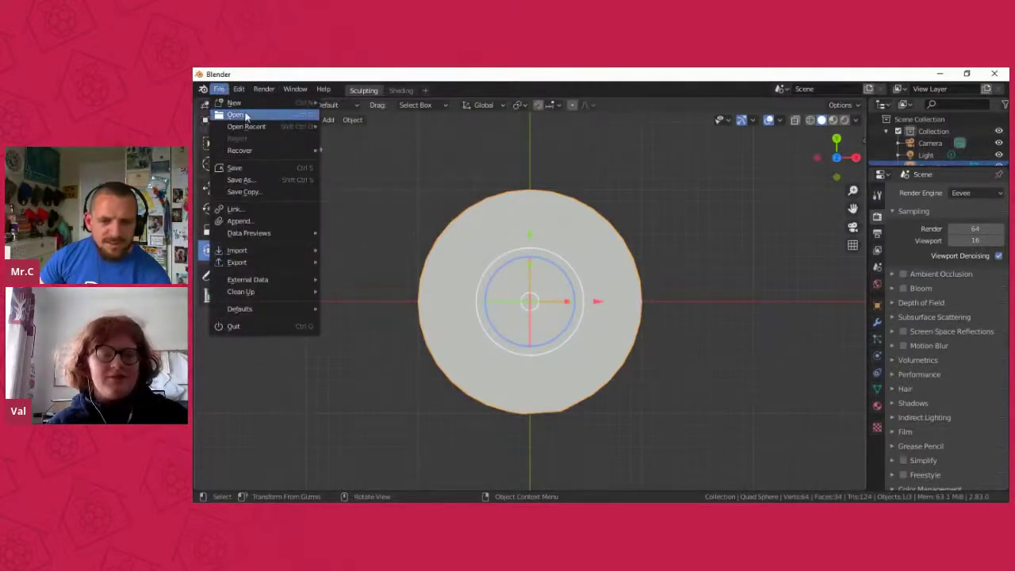
pyautogui.click(353, 103)
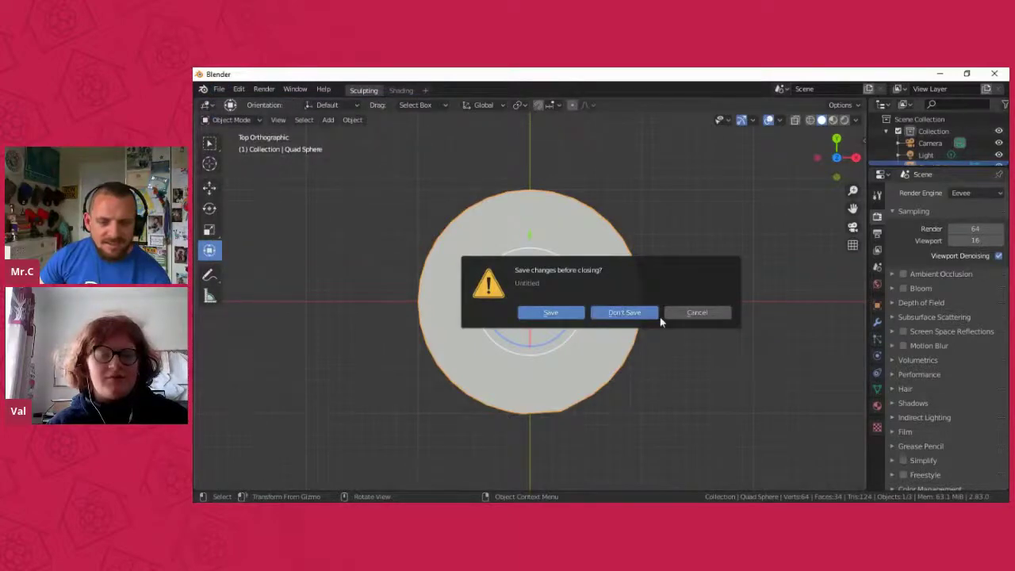
pyautogui.click(628, 312)
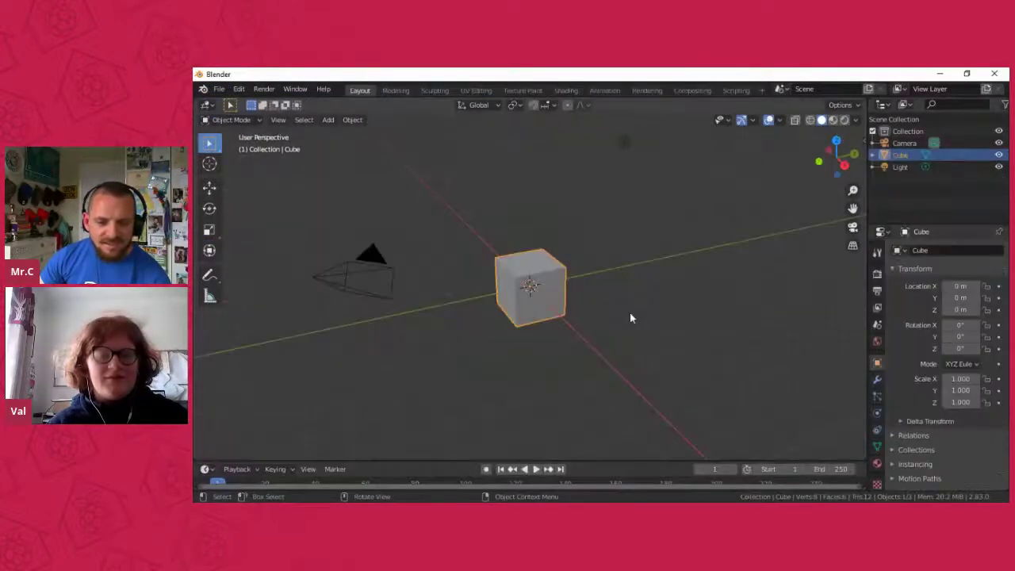
# Step: Select the default cube and delete it from the scene
pyautogui.click(630, 316)
pyautogui.scroll(1, 565, 265)
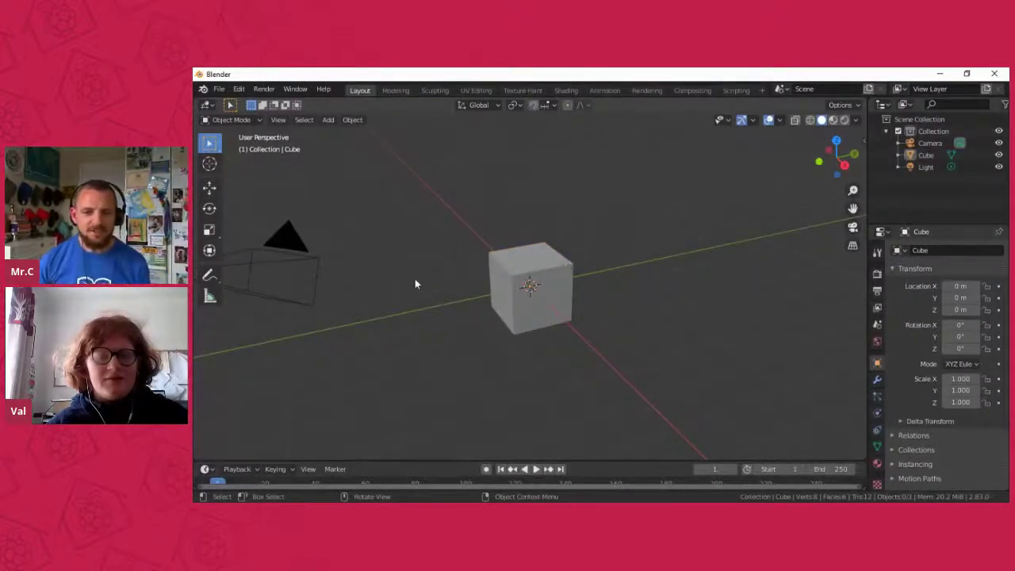
pyautogui.click(519, 294)
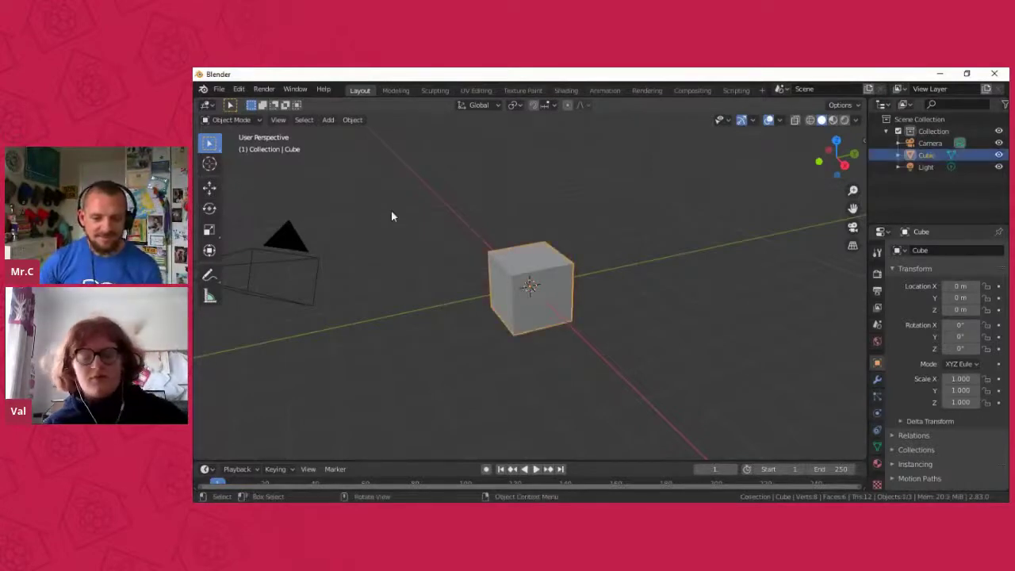
pyautogui.press('x')
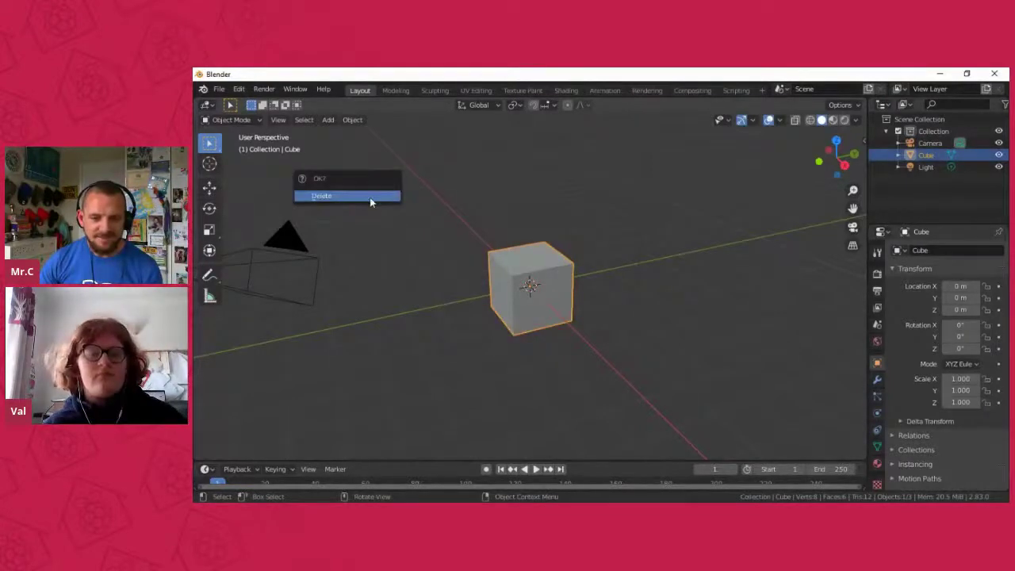
pyautogui.click(370, 199)
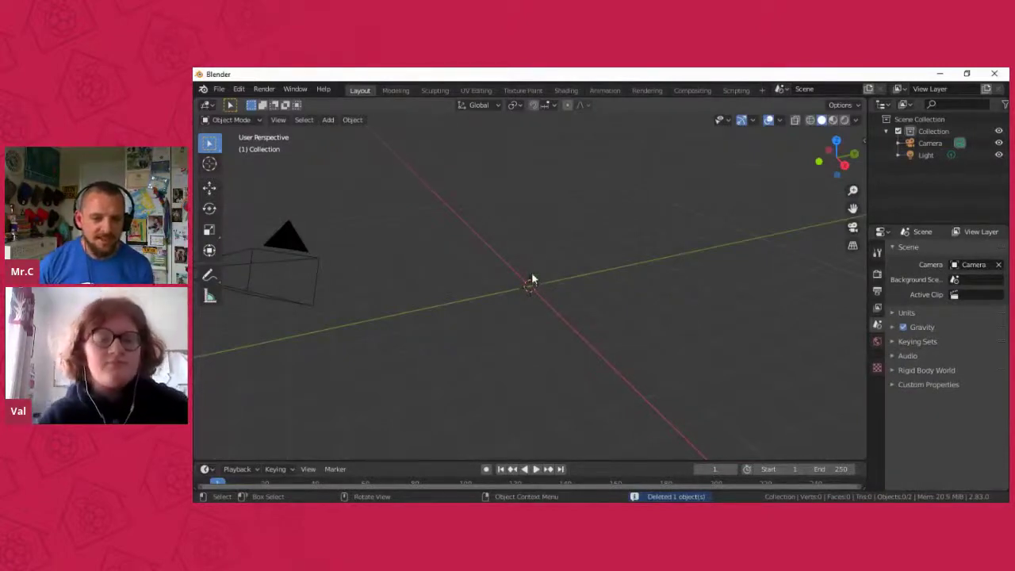
# Step: Add a cylinder mesh at the scene's origin
pyautogui.click(328, 120)
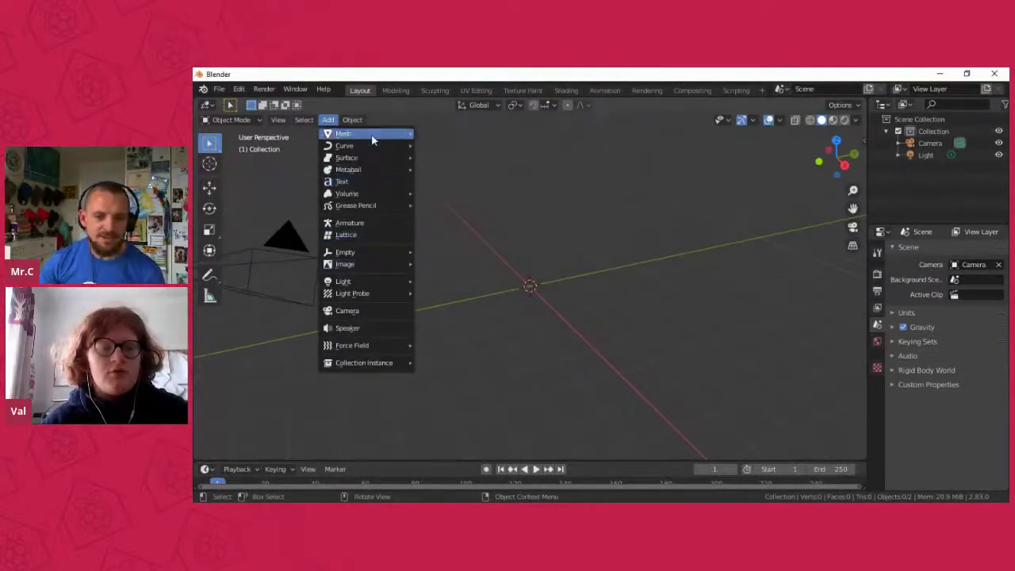
pyautogui.moveTo(372, 139)
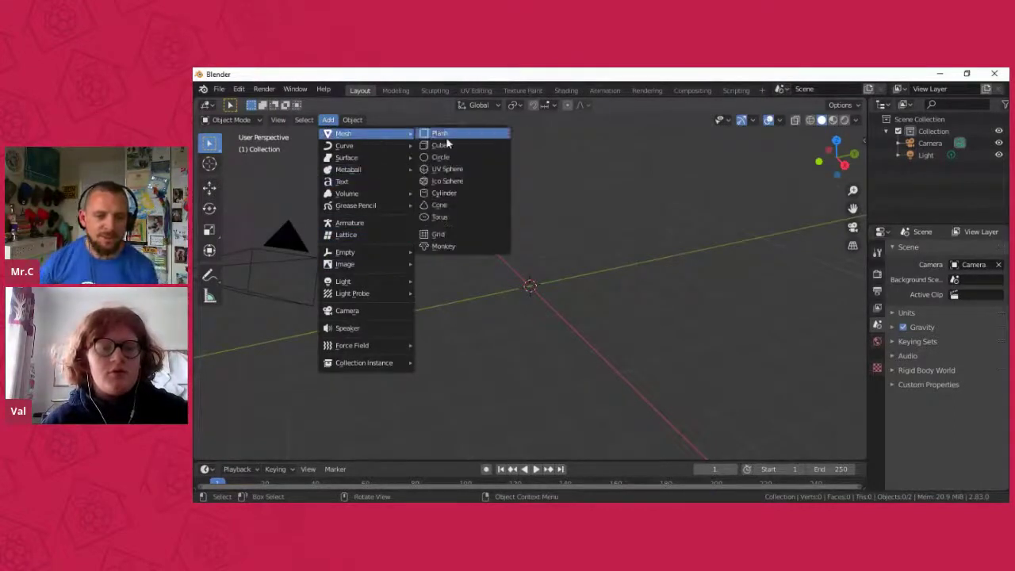
pyautogui.click(460, 194)
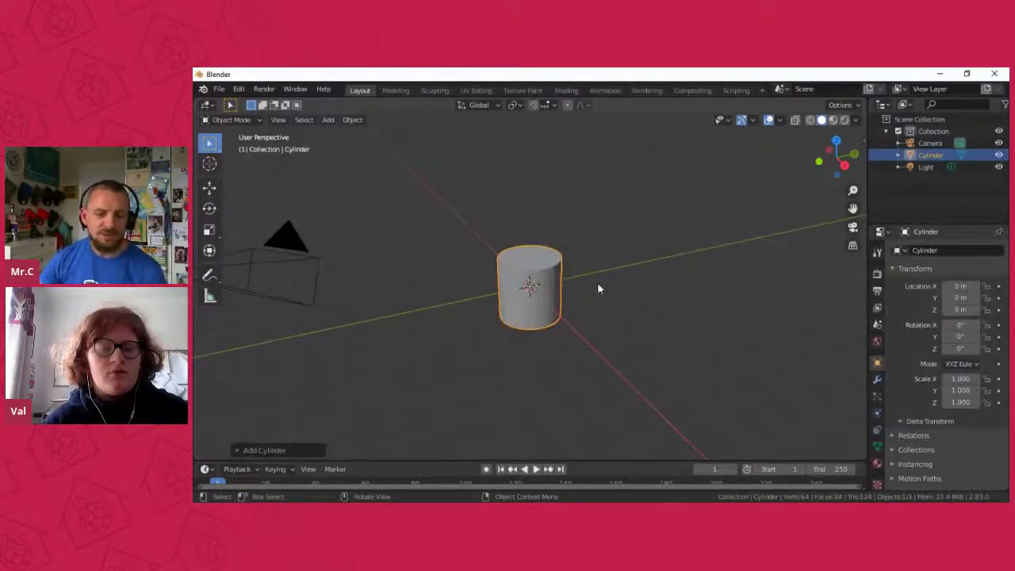
# Step: Enter Edit Mode on the cylinder in top orthographic view and clear the mesh selection
pyautogui.scroll(6, 597, 289)
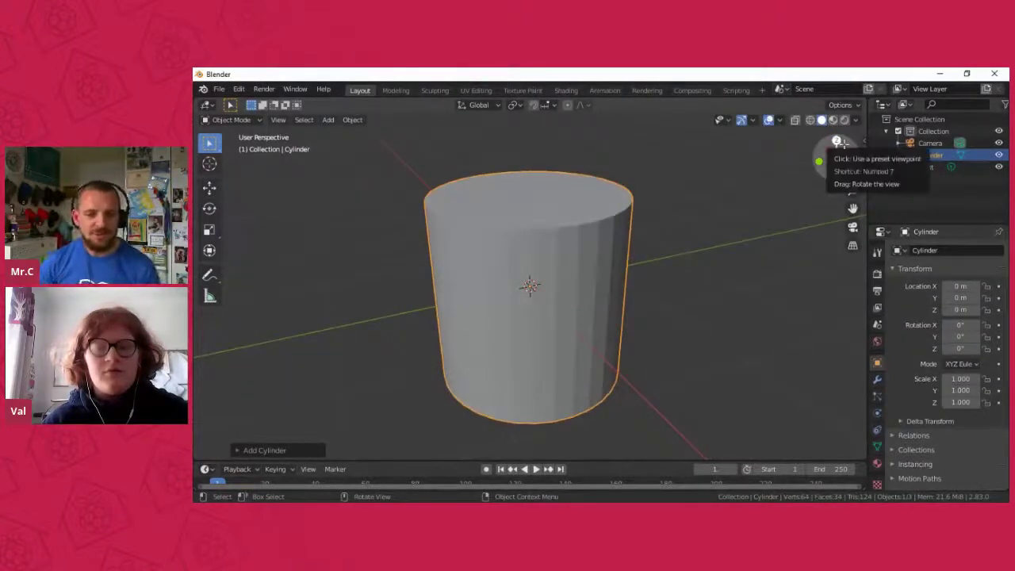
pyautogui.moveTo(827, 161); pyautogui.dragTo(829, 257)
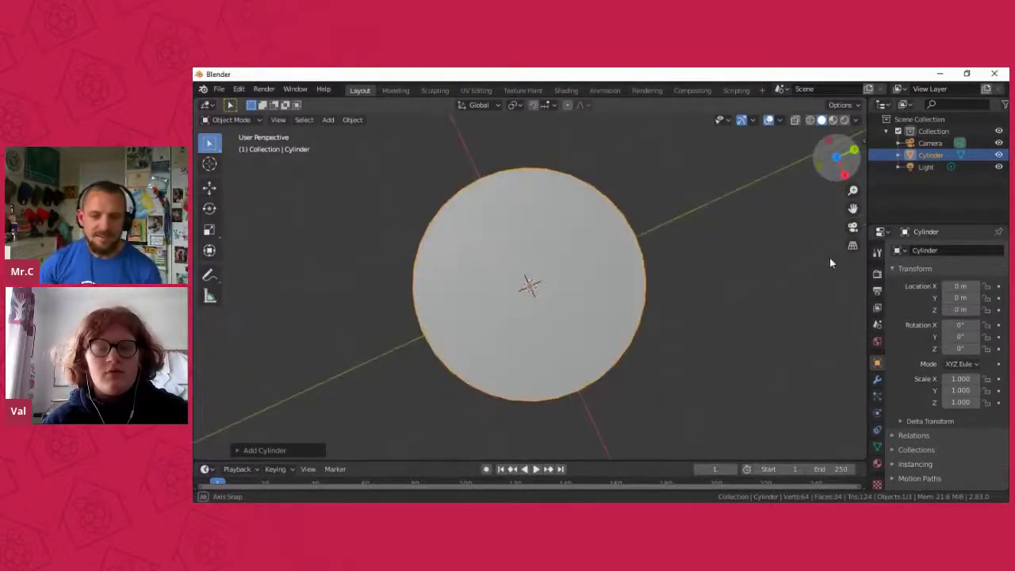
pyautogui.click(837, 156)
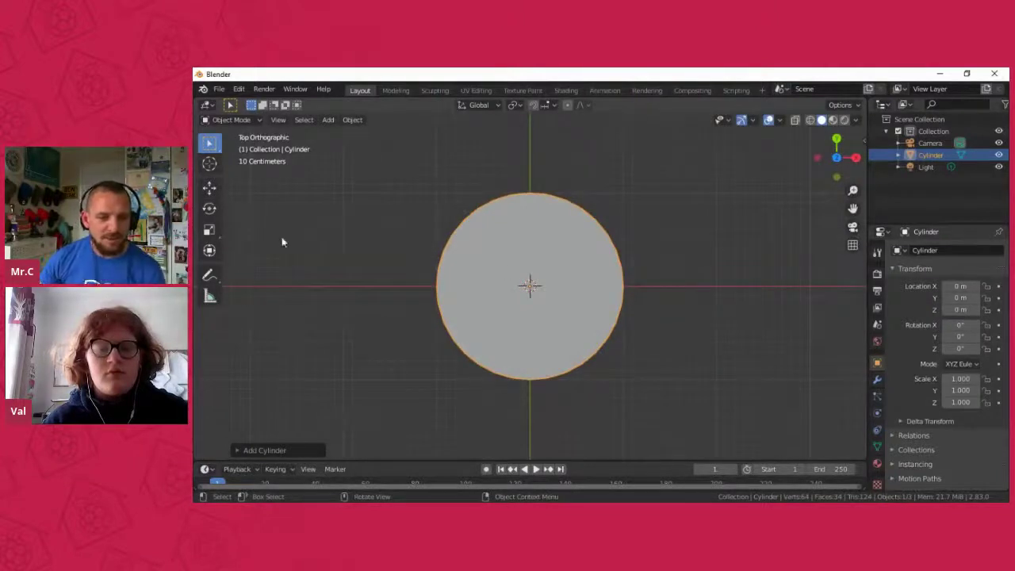
pyautogui.click(230, 120)
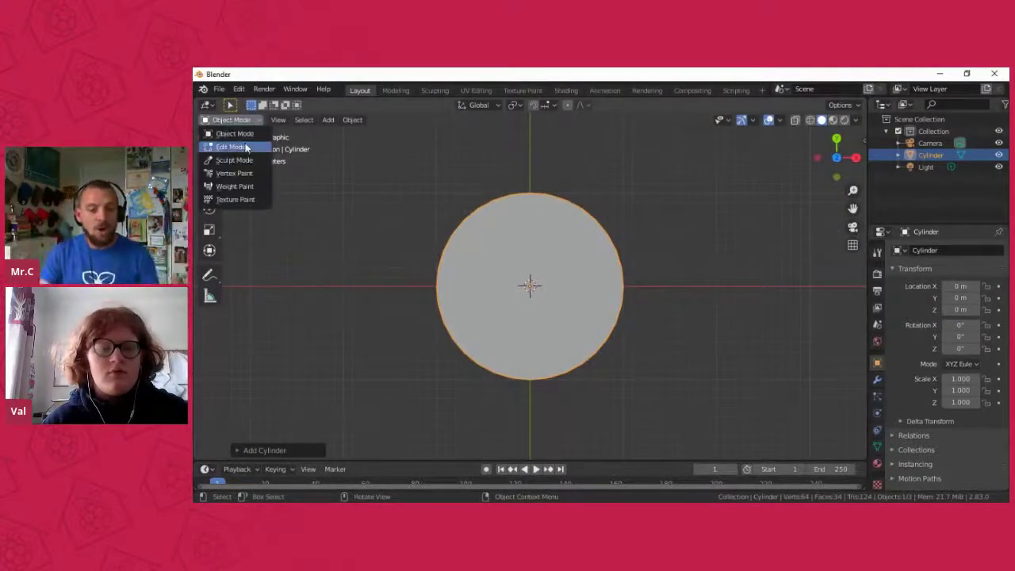
pyautogui.click(231, 143)
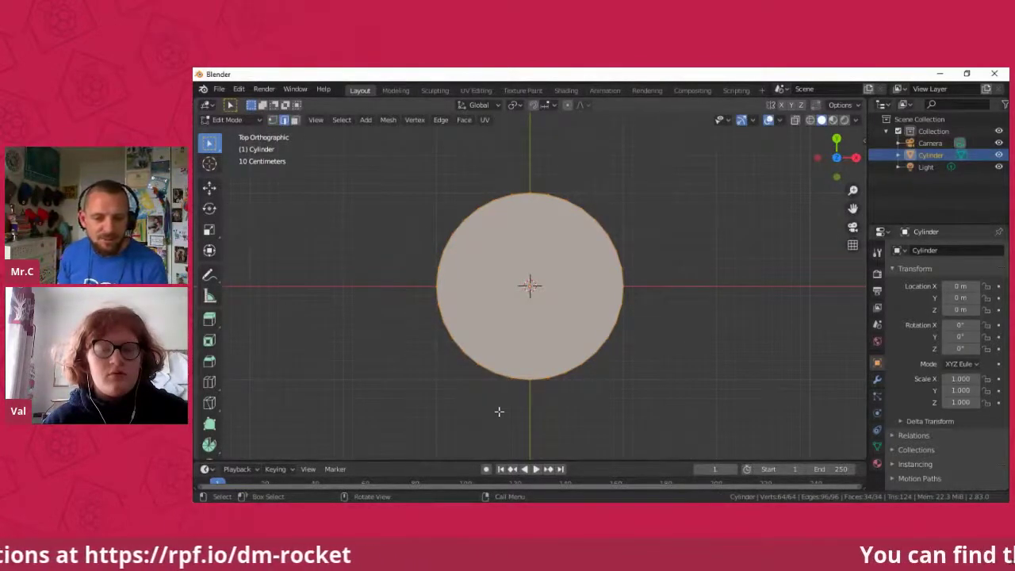
pyautogui.click(376, 375)
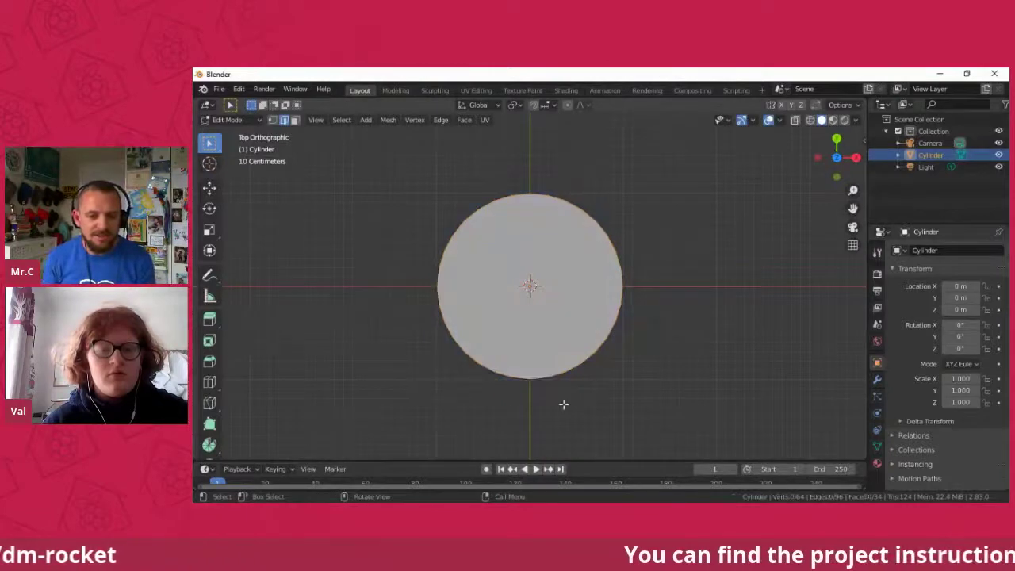
# Step: Select a single rim edge on the cylinder's positive Y side and try to scale it outward
pyautogui.click(527, 204)
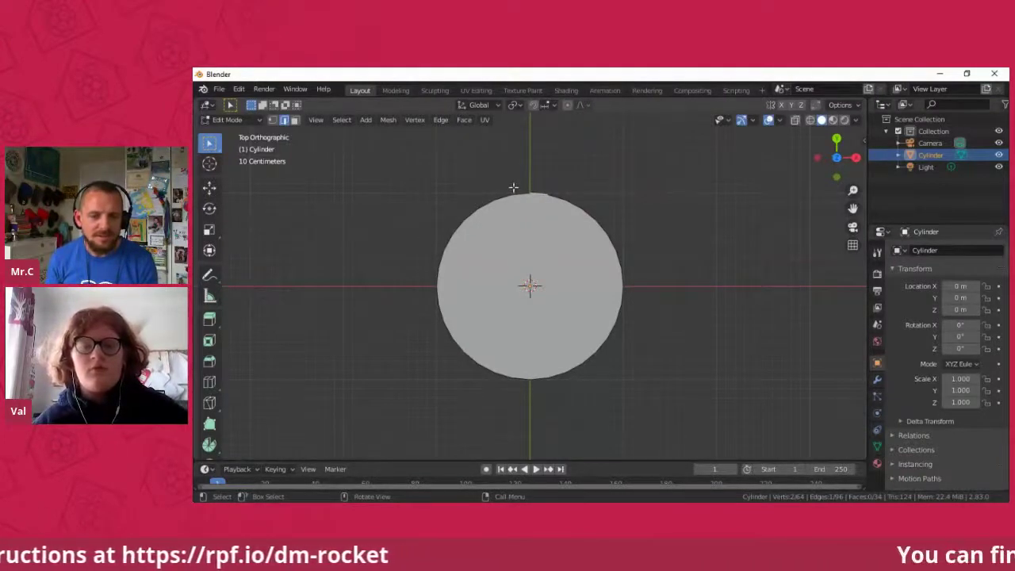
pyautogui.press('g')
pyautogui.press('s')
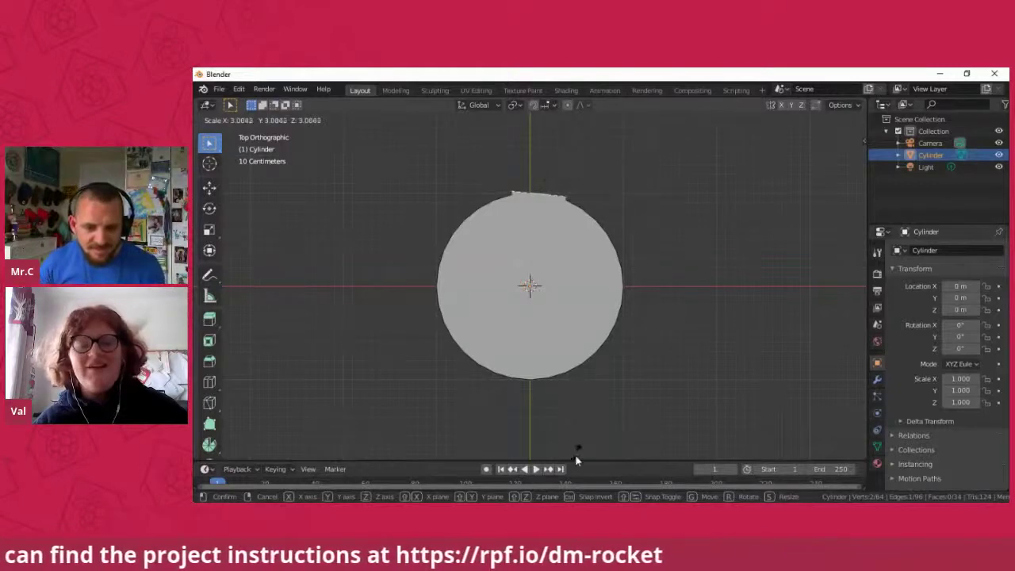
pyautogui.click(563, 170)
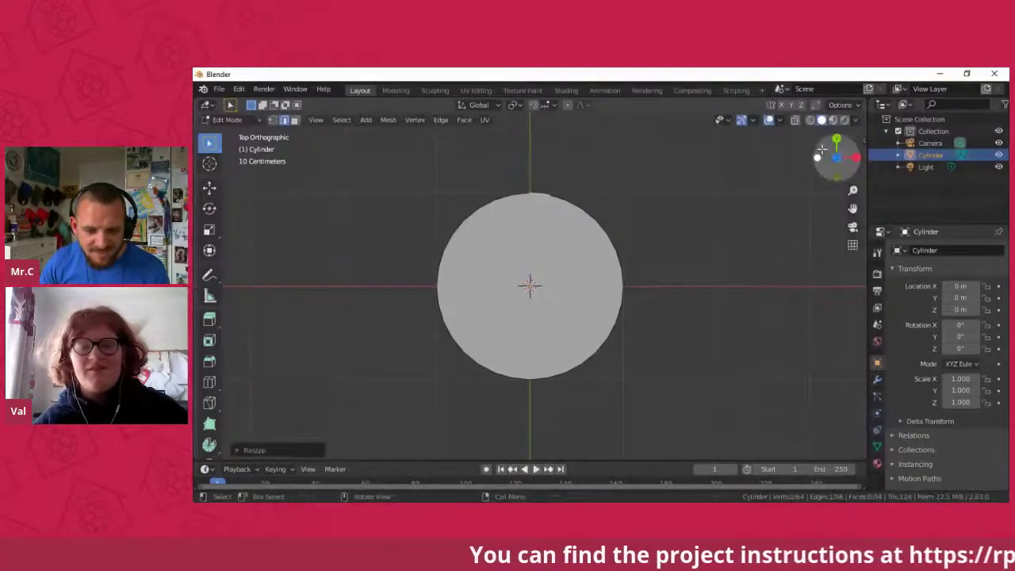
pyautogui.moveTo(840, 157); pyautogui.dragTo(844, 170)
pyautogui.click(836, 157)
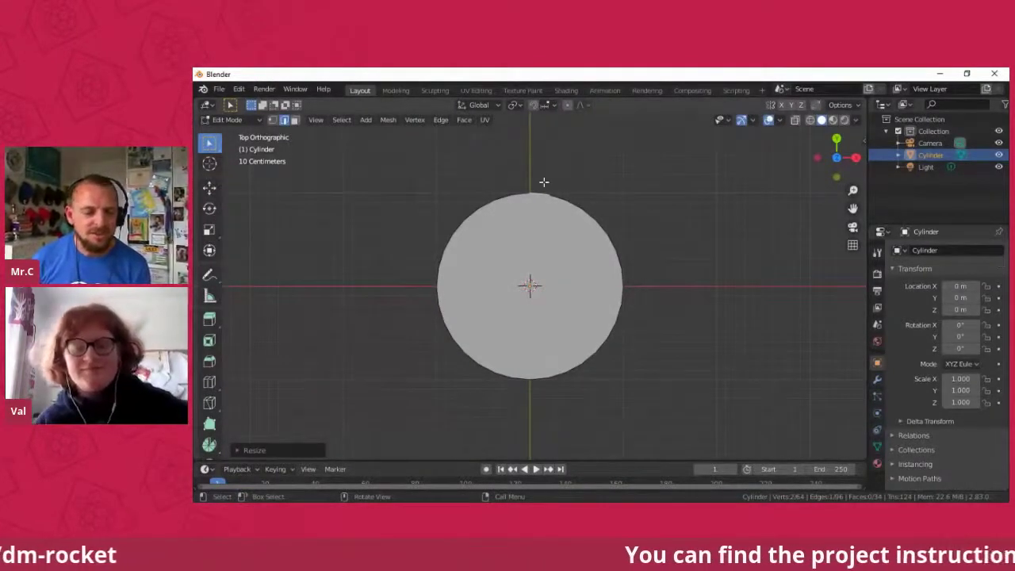
# Step: Clear the selection, reselect the rim edge beside the positive Y axis, and try scaling it again
pyautogui.click(808, 294)
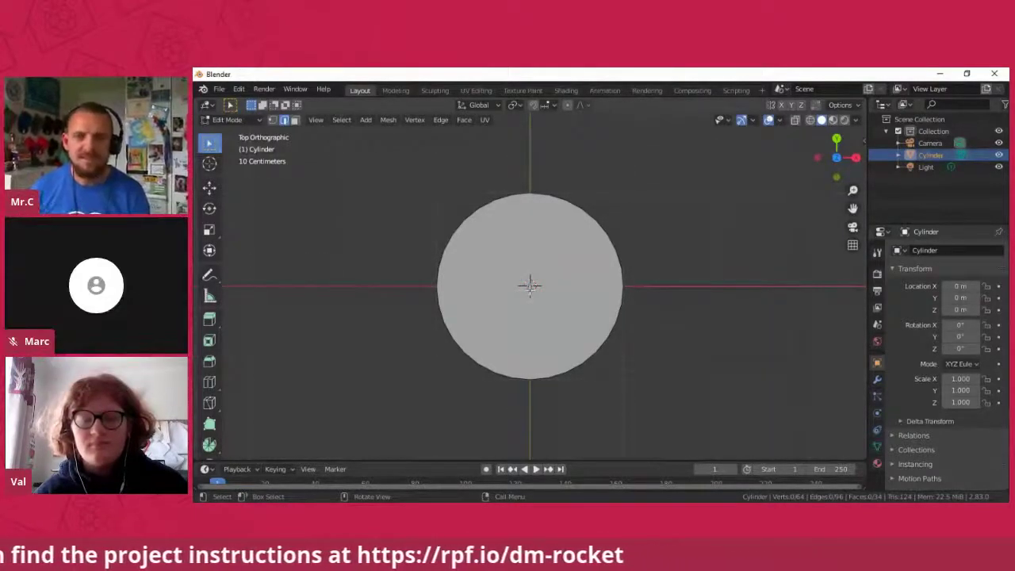
pyautogui.moveTo(529, 287); pyautogui.dragTo(543, 279)
pyautogui.press('s')
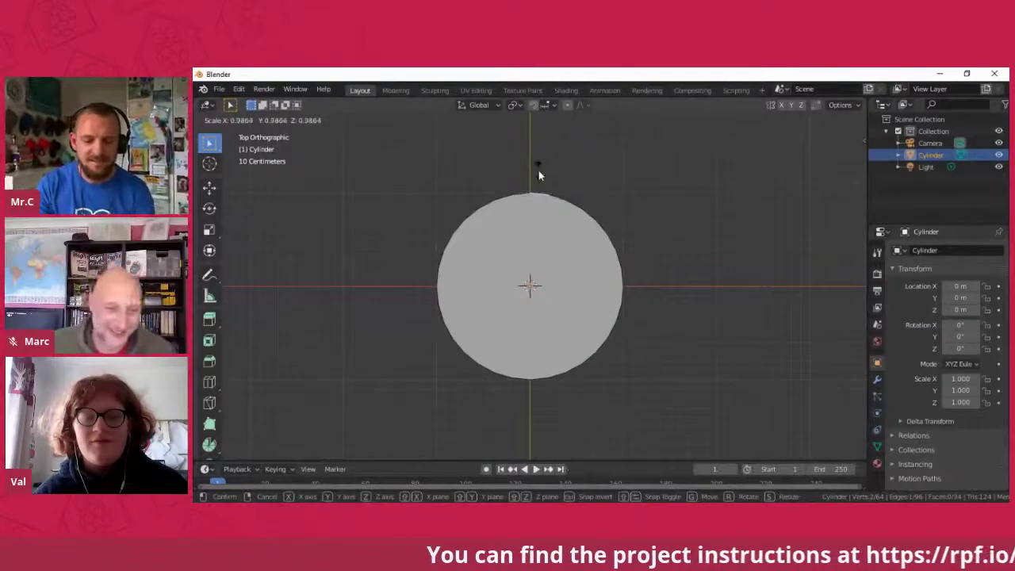
pyautogui.click(537, 172)
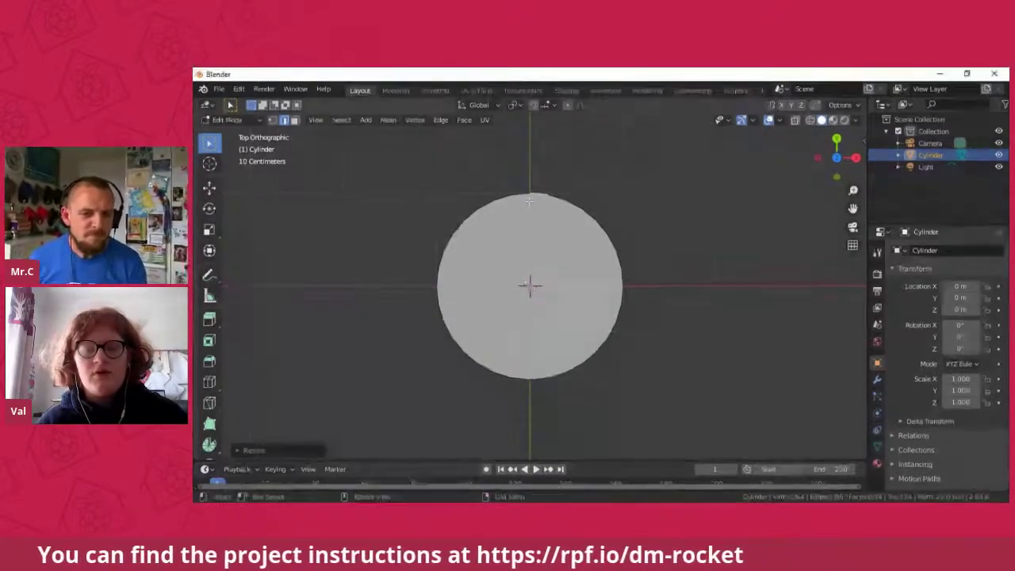
# Step: Try scaling the rim edge on the positive Y side far beyond the cylinder, and undo that scaling
pyautogui.scroll(2, 545, 135)
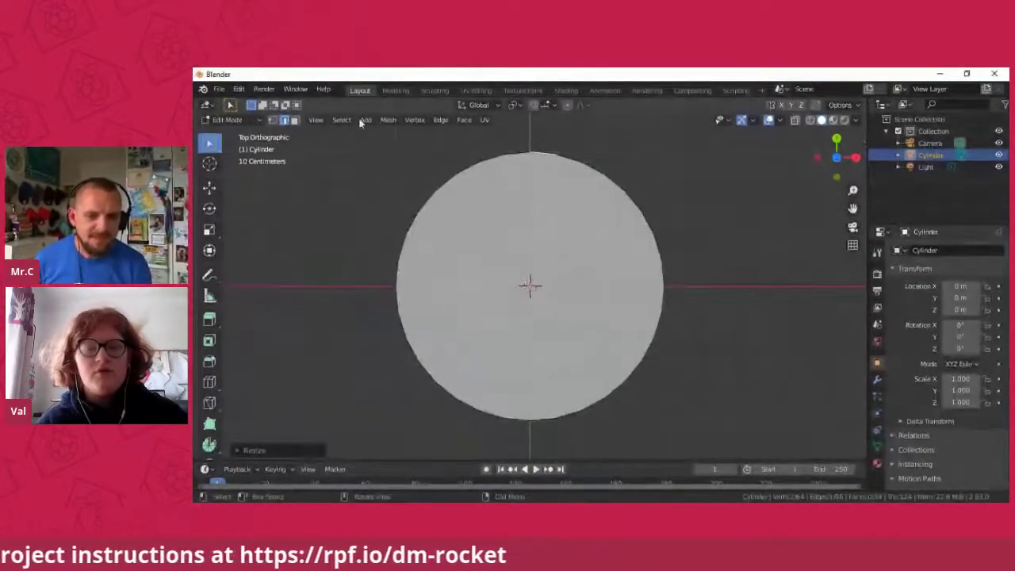
pyautogui.click(543, 153)
pyautogui.press('s')
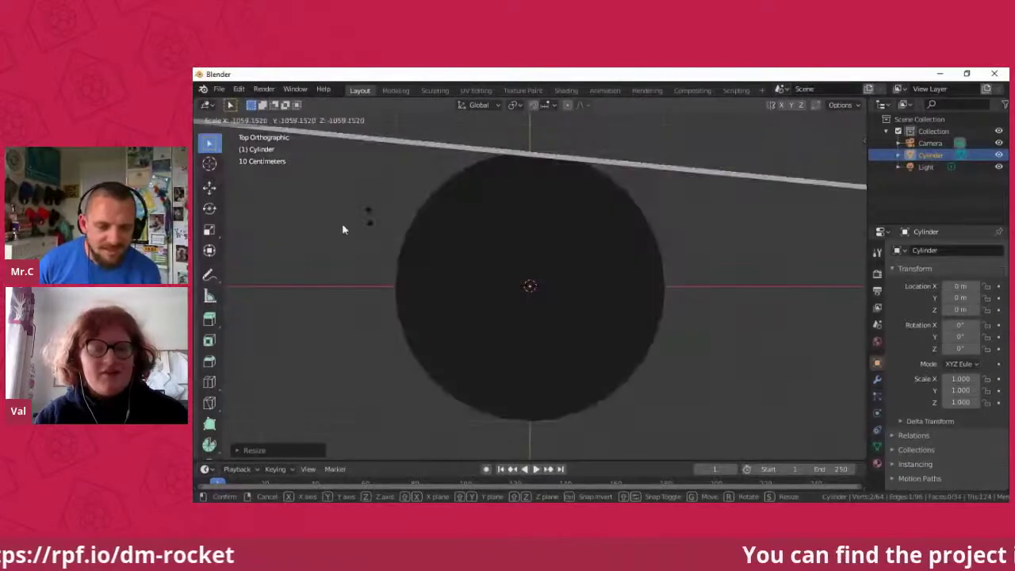
pyautogui.click(320, 306)
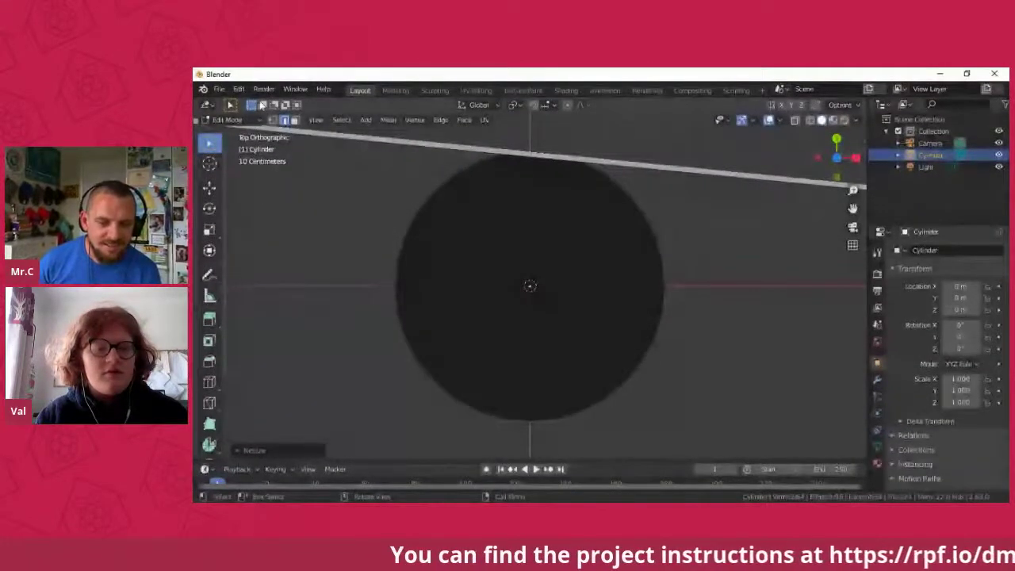
pyautogui.click(238, 89)
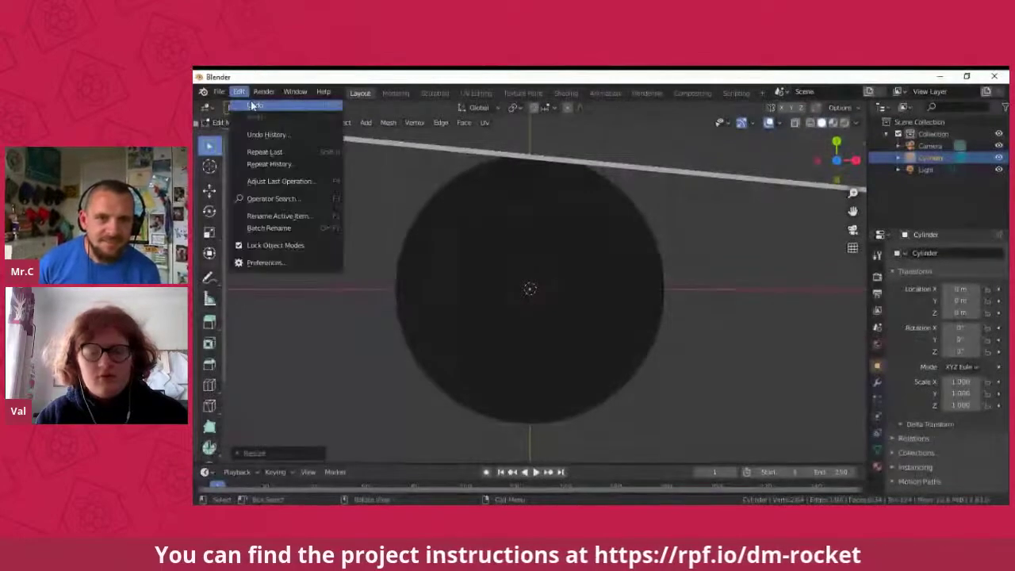
pyautogui.click(252, 105)
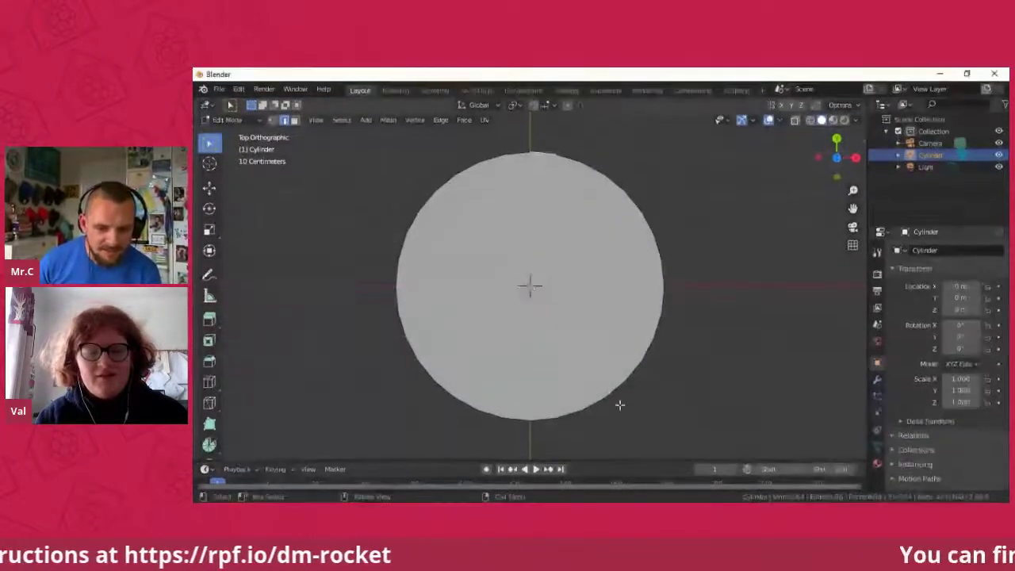
# Step: Move the rim edge on the cylinder's positive Y side outward by about 0.4 m to form a fin
pyautogui.press('k')
pyautogui.click(542, 153)
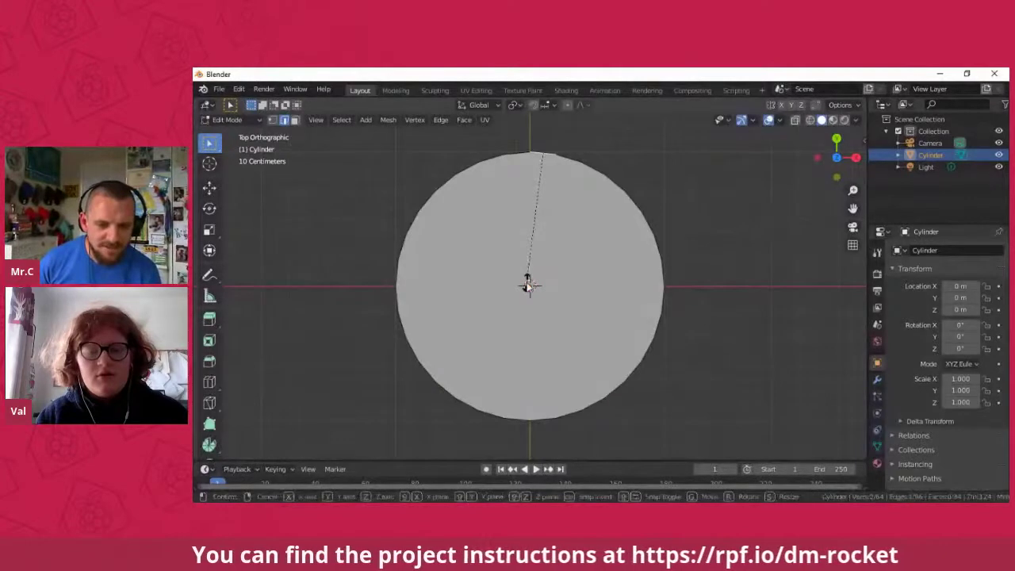
pyautogui.press('s')
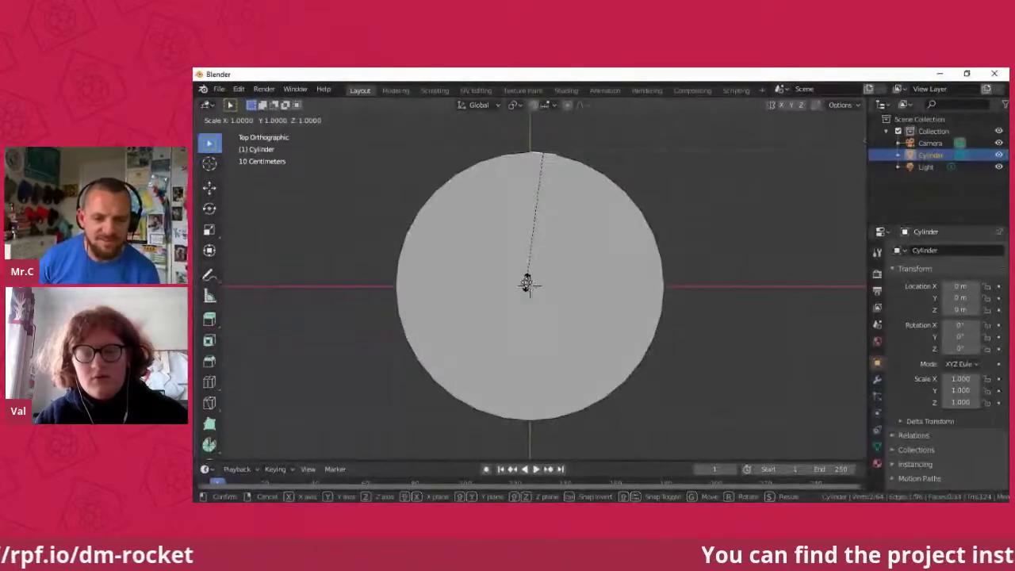
pyautogui.press('Escape')
pyautogui.press('g')
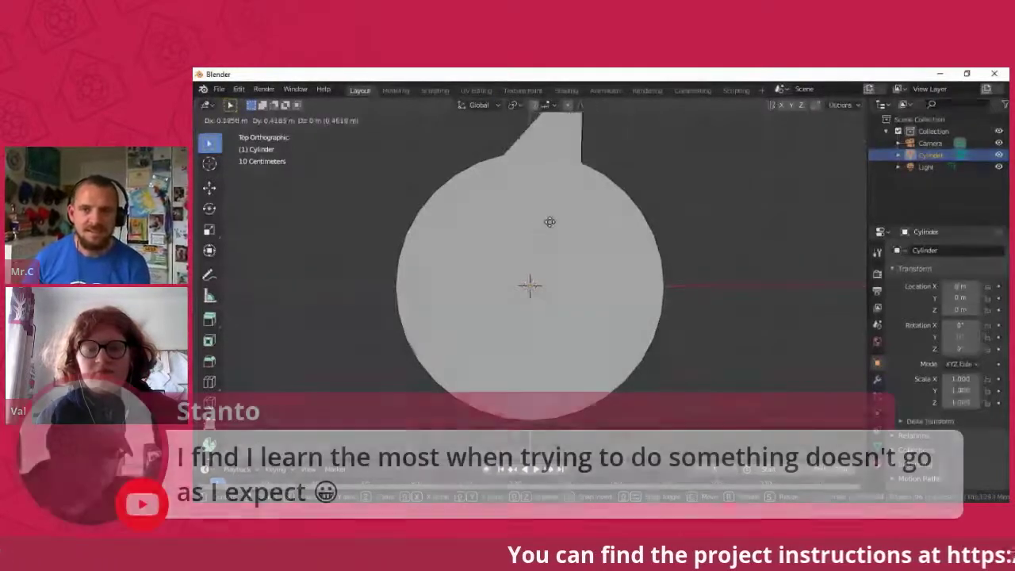
pyautogui.click(549, 221)
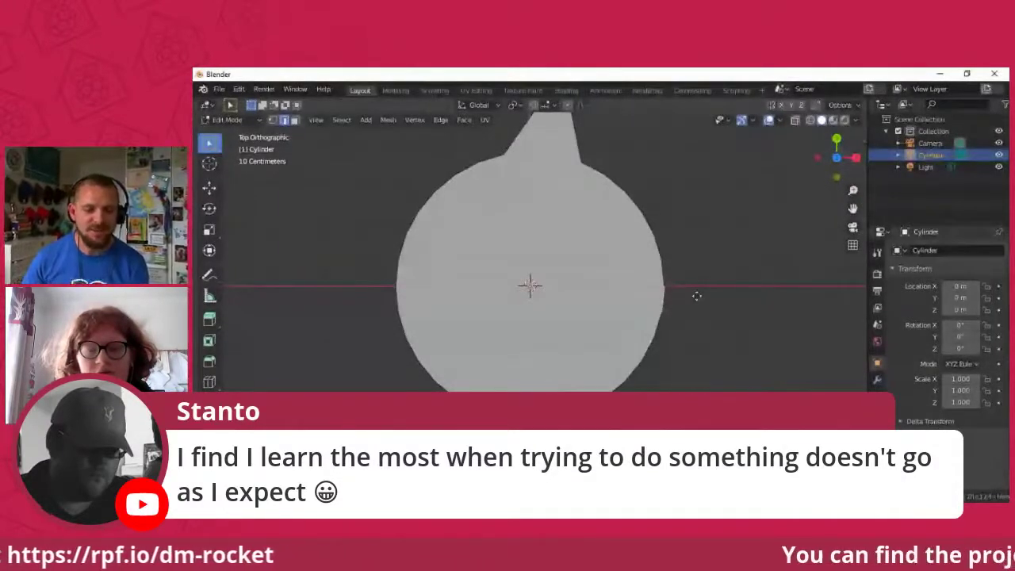
# Step: Move one rim edge on each of the positive X, negative Y and negative X sides outward by about 0.5 m as fins
pyautogui.press('g')
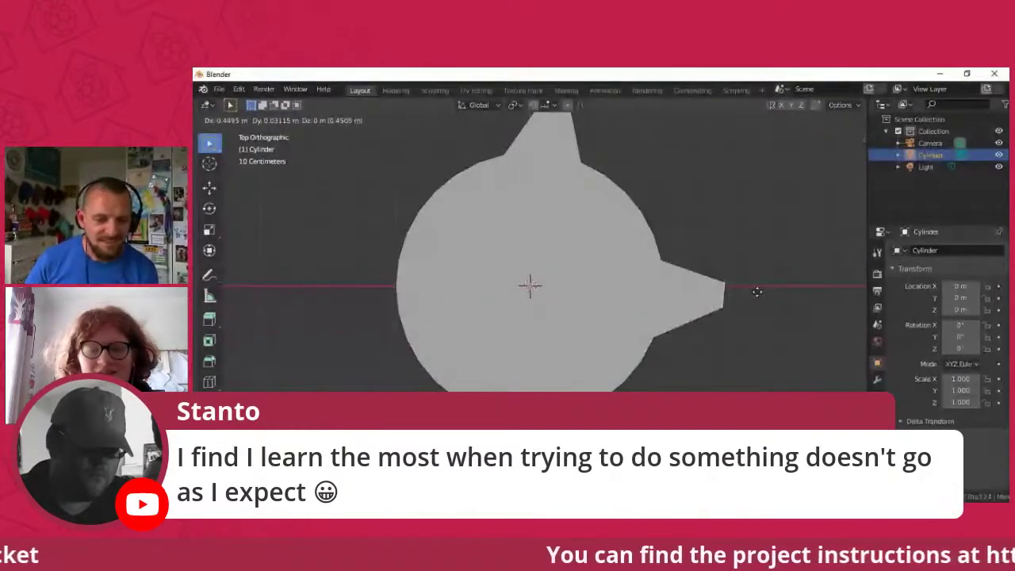
pyautogui.click(757, 292)
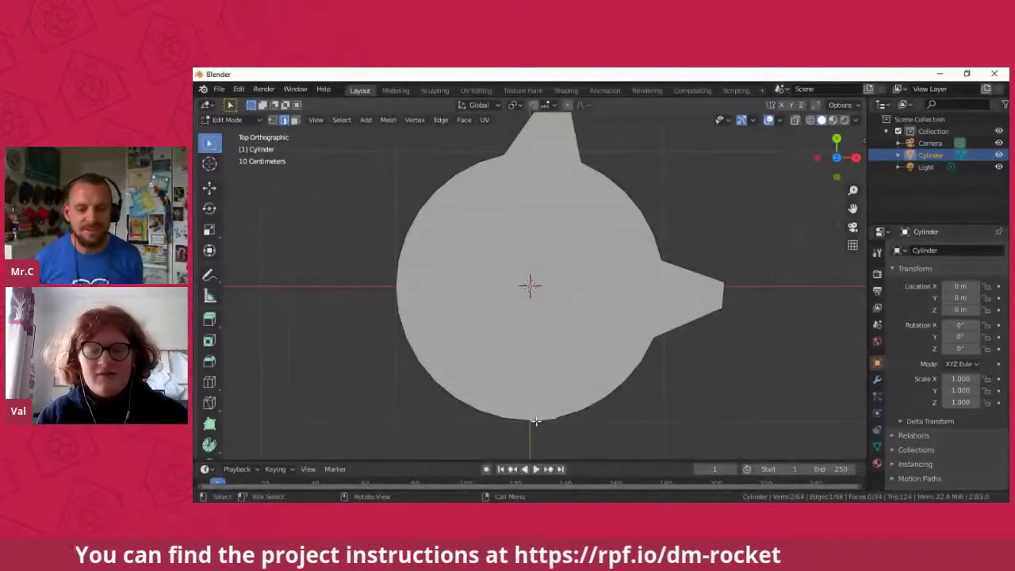
pyautogui.press('g')
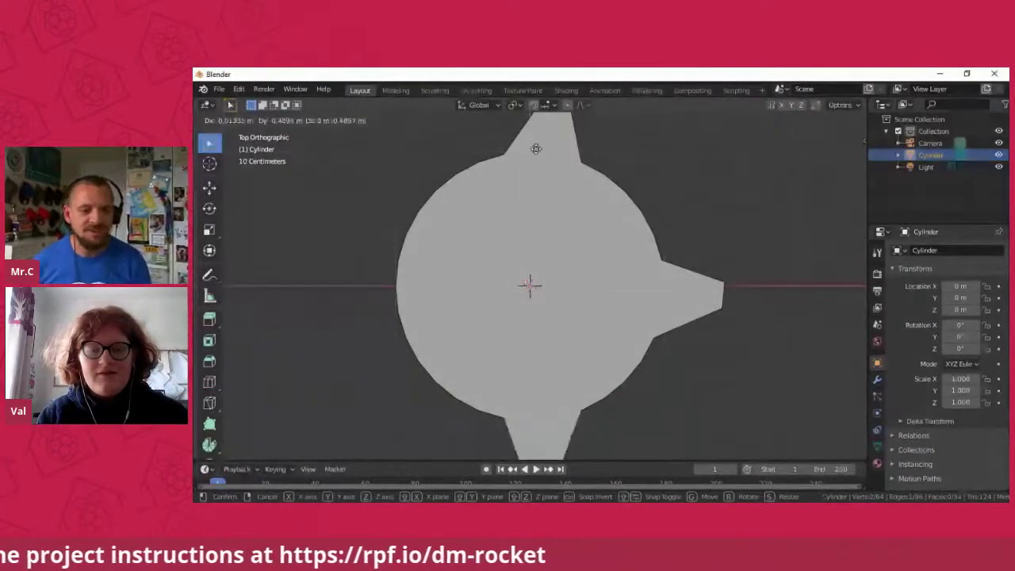
pyautogui.click(545, 147)
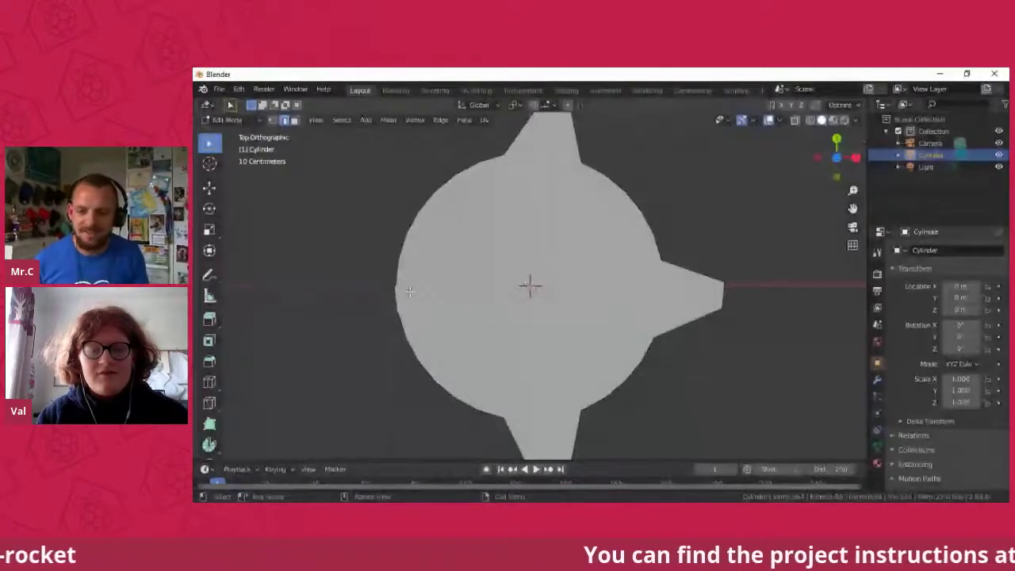
pyautogui.press('g')
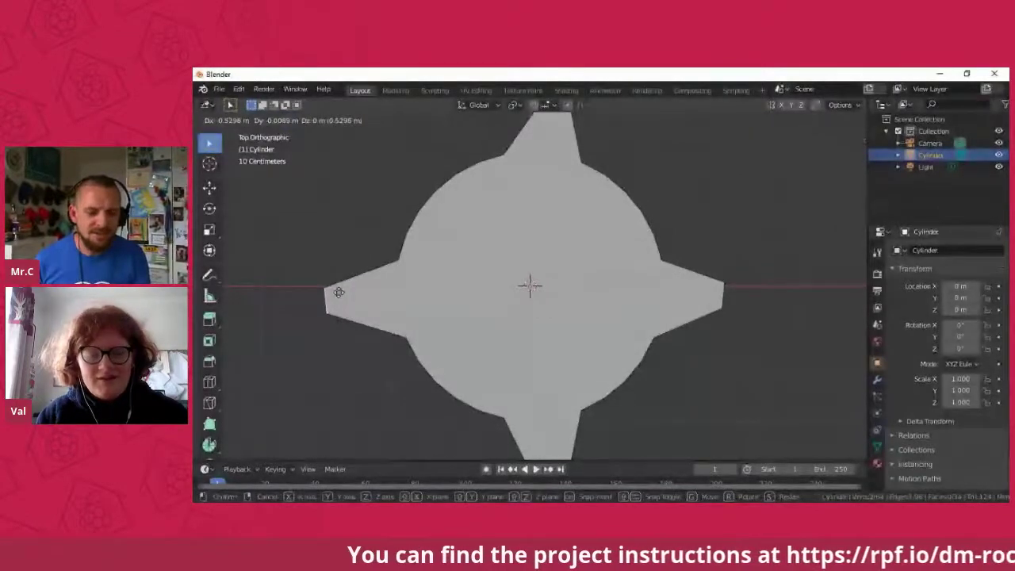
pyautogui.click(338, 292)
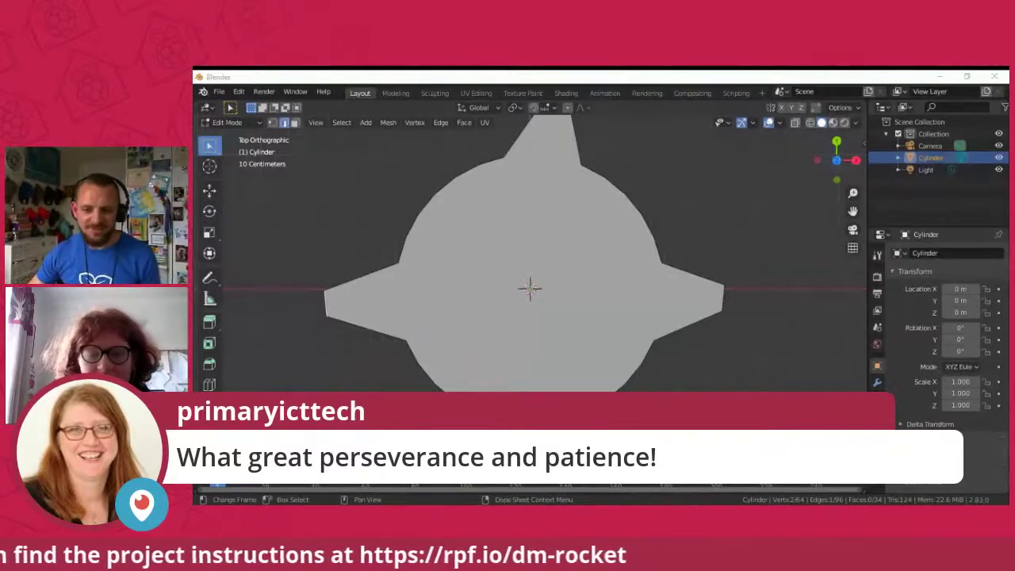
# Step: Nudge the outer edge of the positive Y fin slightly toward negative X to even out its shape
pyautogui.scroll(-3, 602, 328)
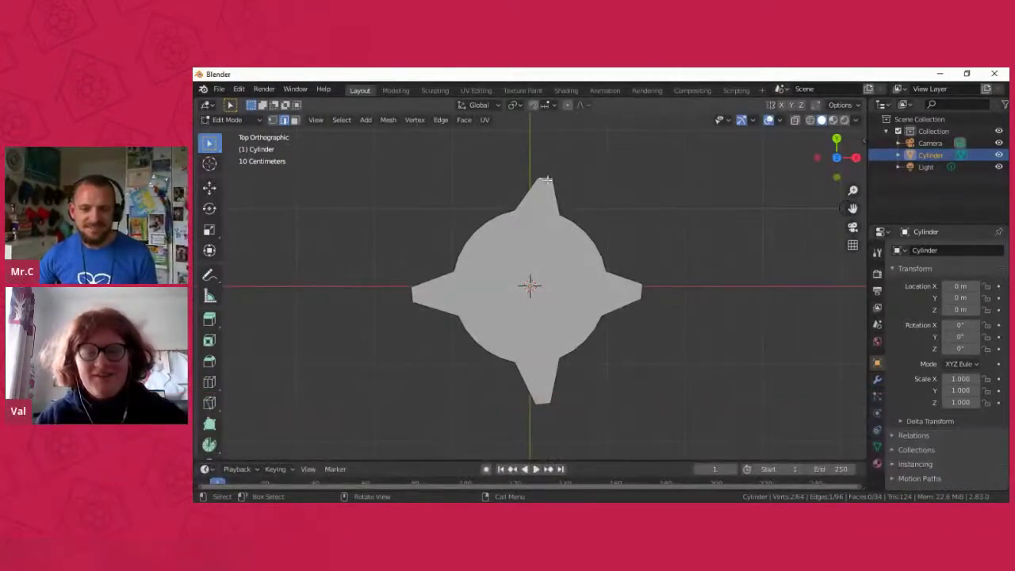
pyautogui.moveTo(540, 178); pyautogui.dragTo(538, 173)
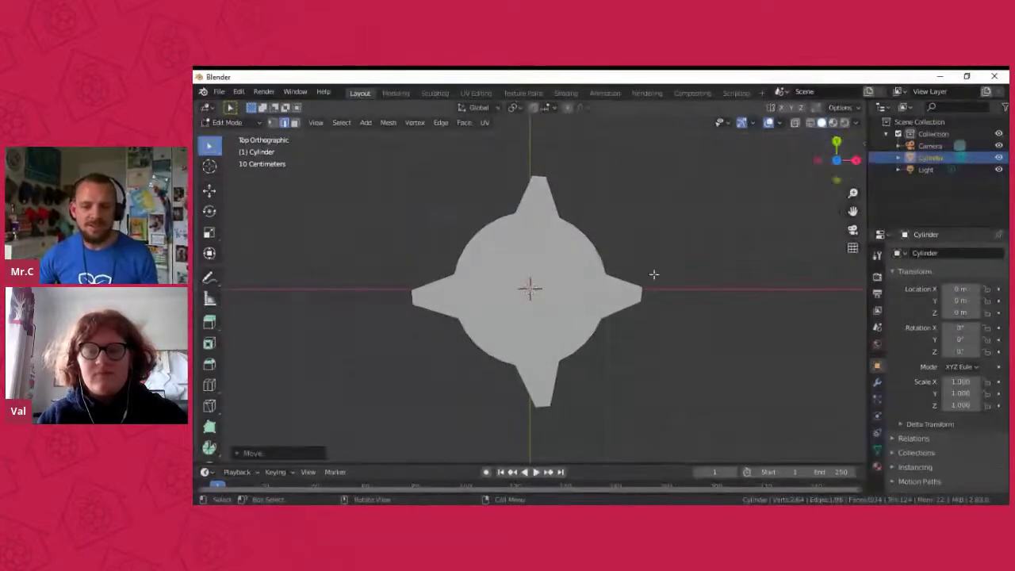
# Step: Switch to face selection and select the cylinder's flat end face opposite the fins
pyautogui.scroll(-2, 767, 262)
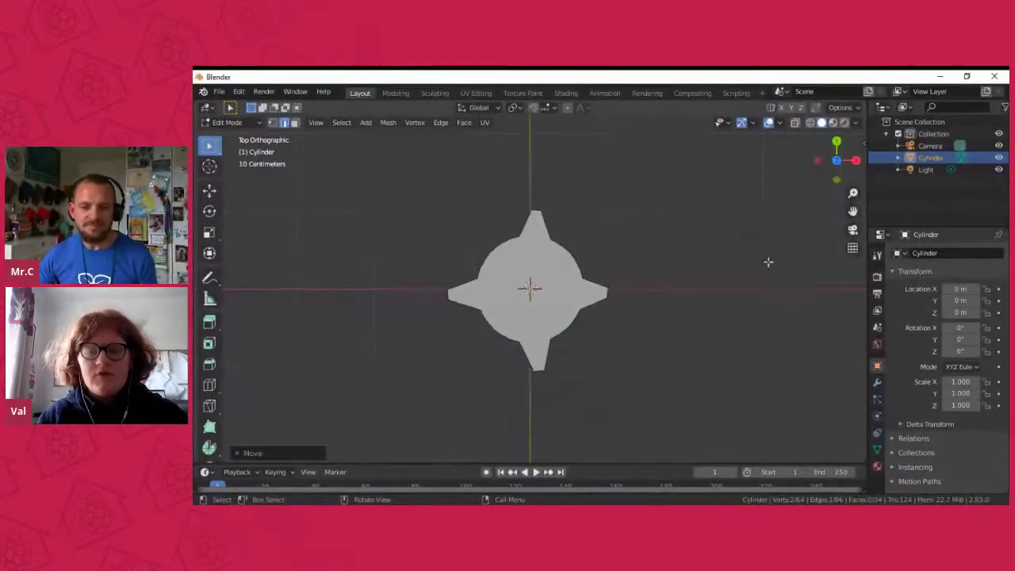
pyautogui.moveTo(848, 148); pyautogui.dragTo(826, 418)
pyautogui.moveTo(220, 313); pyautogui.dragTo(477, 282)
pyautogui.moveTo(477, 281); pyautogui.dragTo(434, 141, button='middle')
pyautogui.click(838, 161)
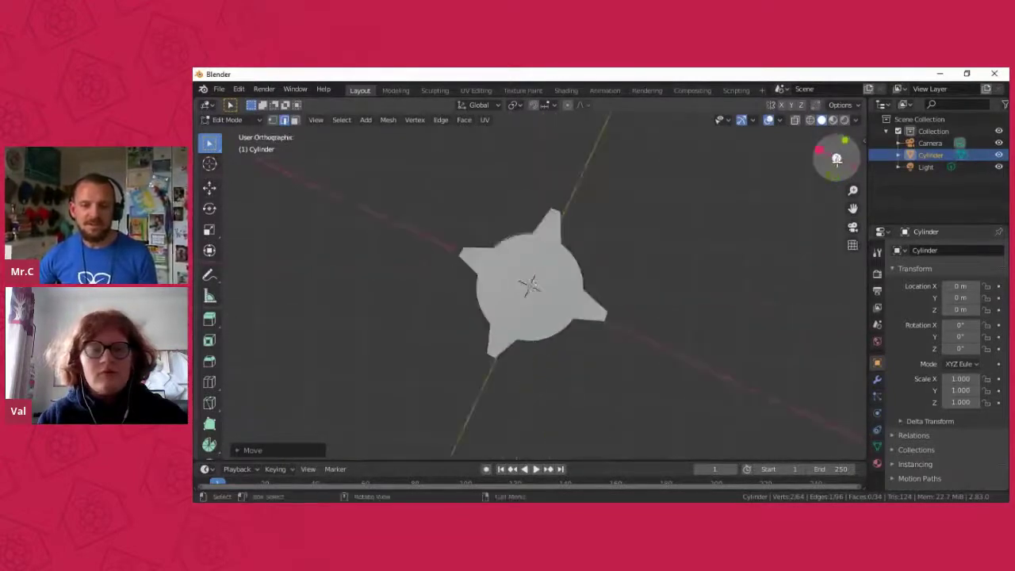
pyautogui.click(837, 161)
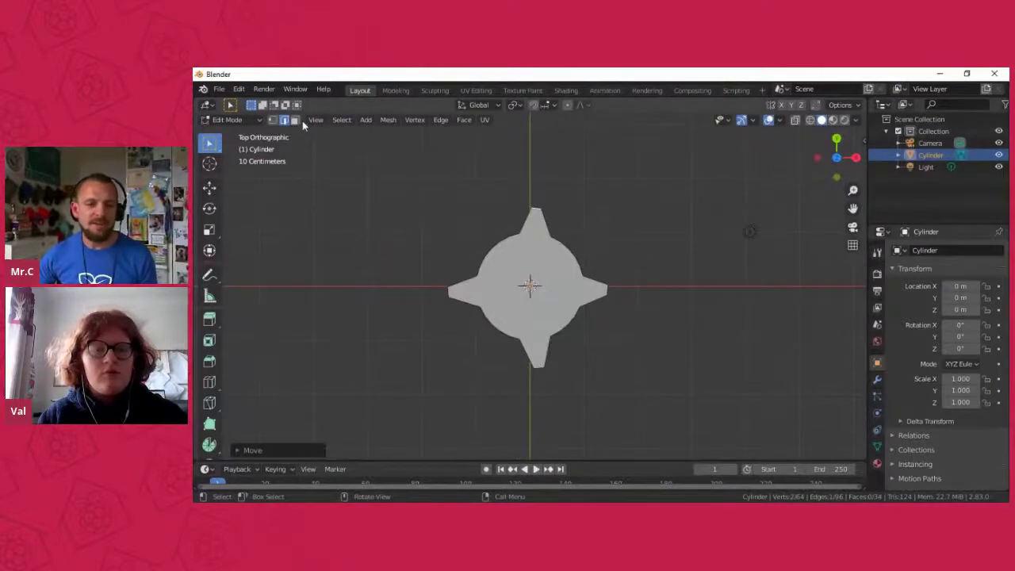
pyautogui.click(295, 120)
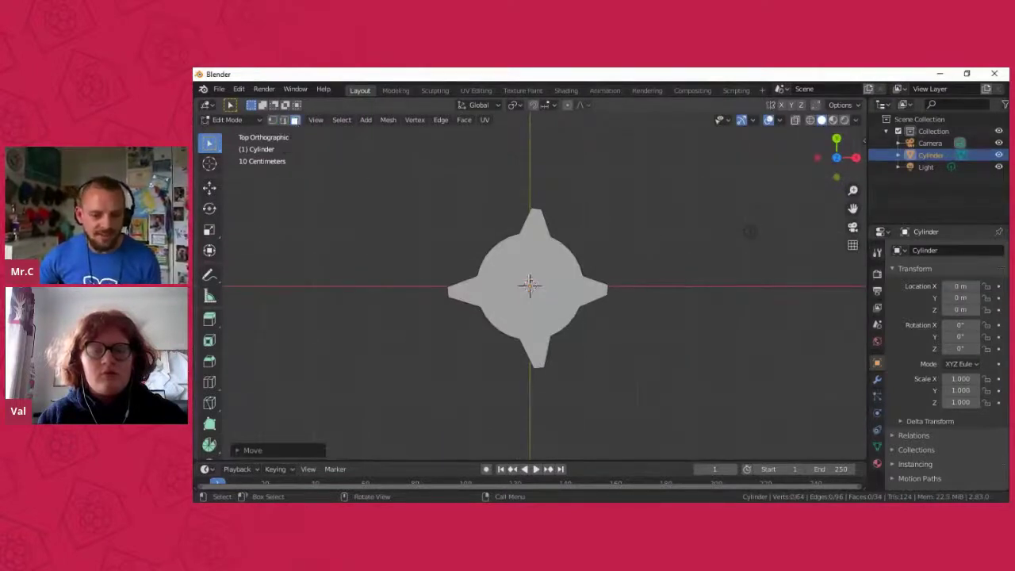
pyautogui.click(529, 279)
pyautogui.scroll(1, 644, 272)
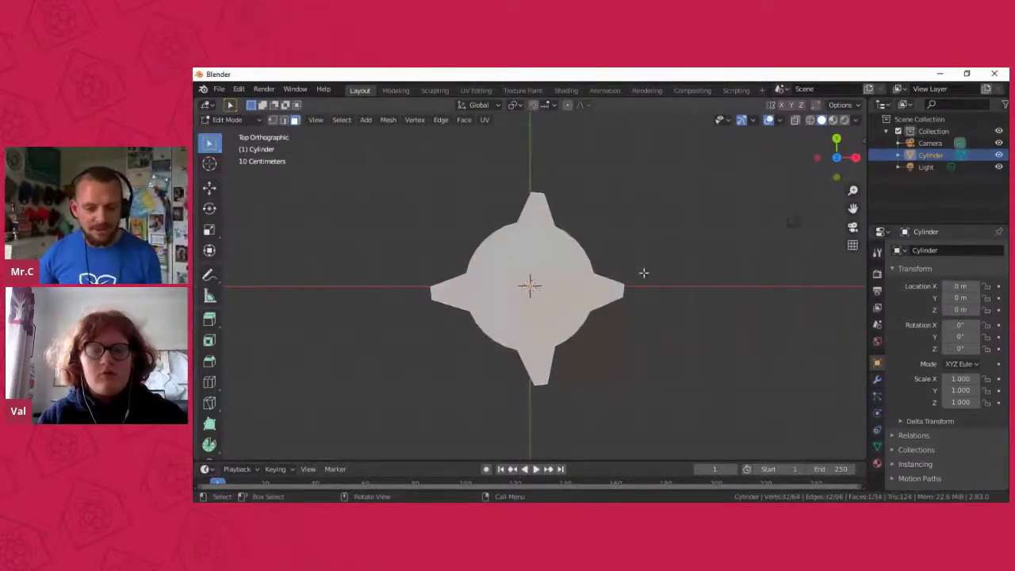
pyautogui.moveTo(836, 161); pyautogui.dragTo(801, 412)
pyautogui.click(553, 272)
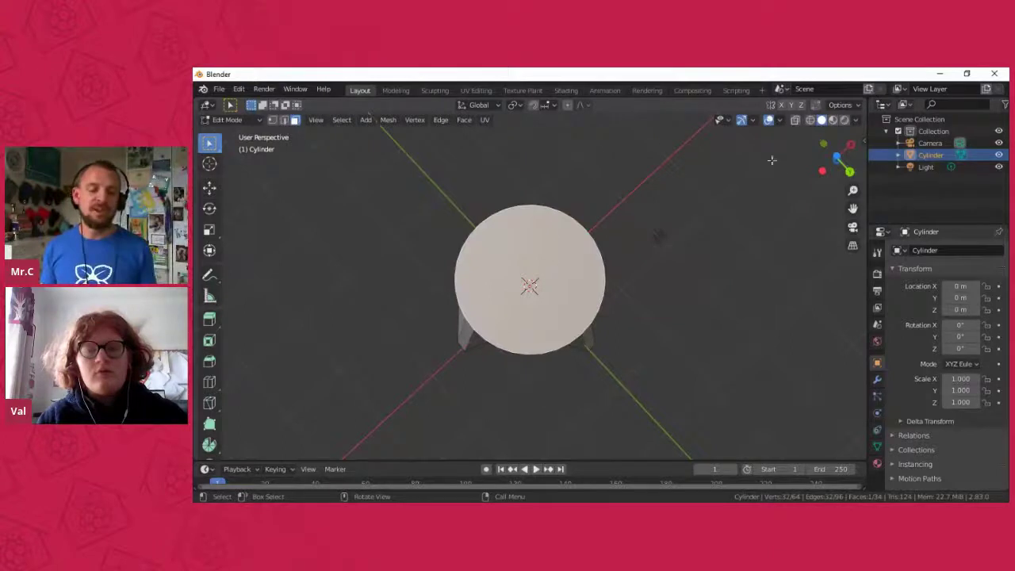
pyautogui.moveTo(836, 147); pyautogui.dragTo(773, 159)
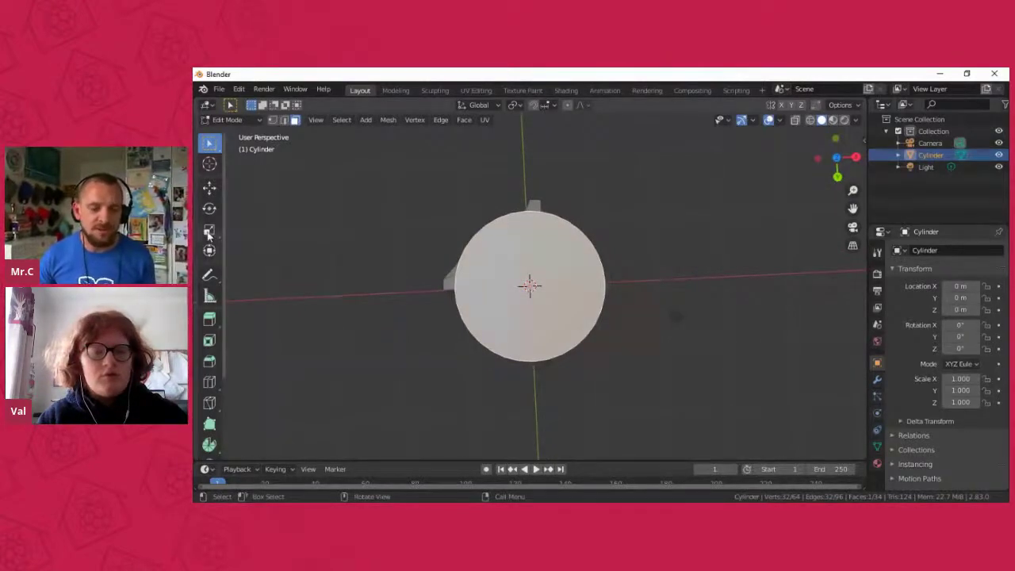
# Step: Extrude the selected end face straight away from the fins, slightly longer than the finned section, to form the rocket body
pyautogui.click(209, 319)
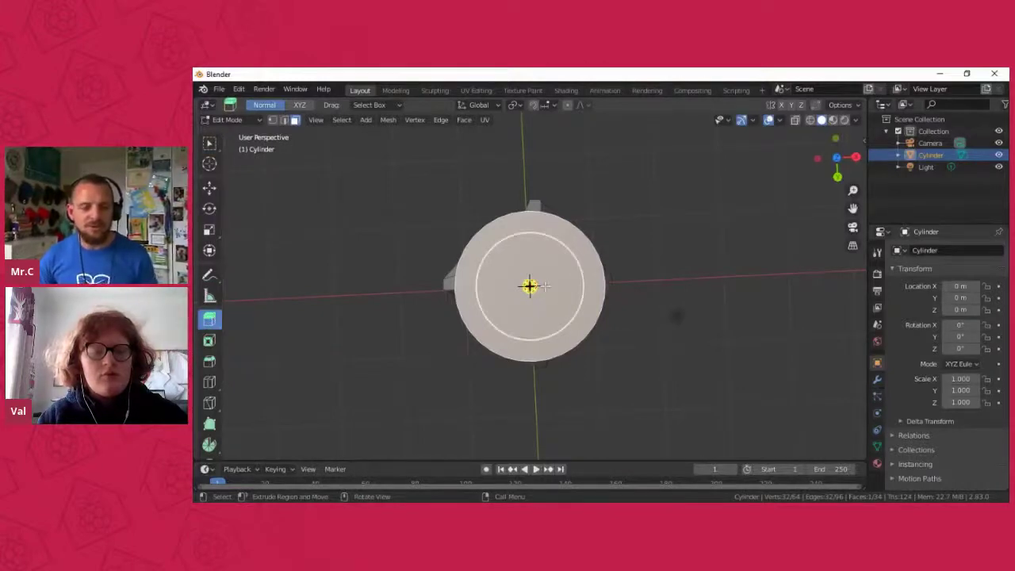
pyautogui.click(836, 177)
pyautogui.moveTo(529, 395); pyautogui.dragTo(519, 202)
pyautogui.scroll(-3, 573, 154)
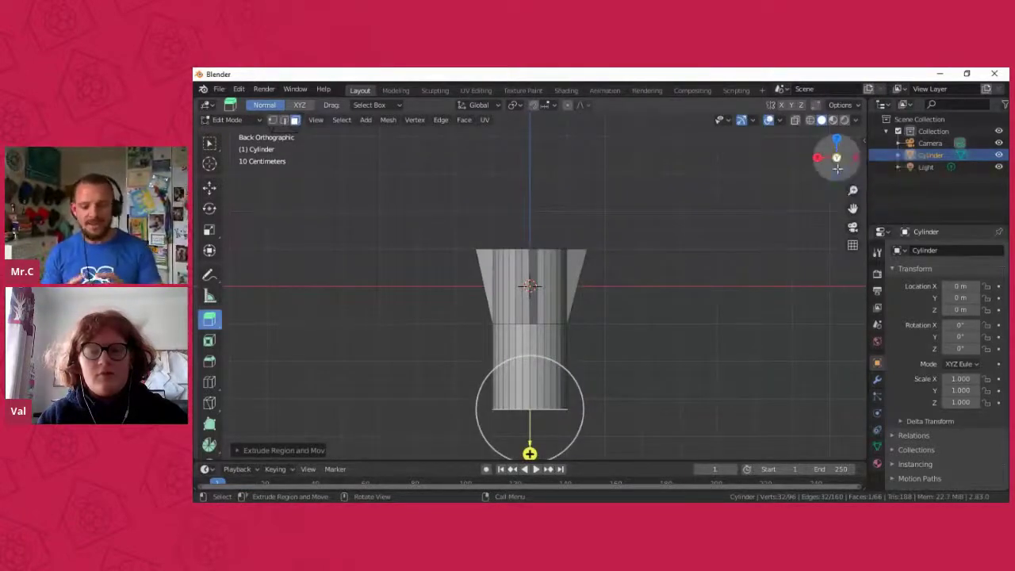
# Step: Lengthen the rocket body by pulling its end face further from the fins, and clear the selection
pyautogui.moveTo(848, 146); pyautogui.dragTo(614, 295)
pyautogui.moveTo(639, 233); pyautogui.dragTo(602, 261, button='middle')
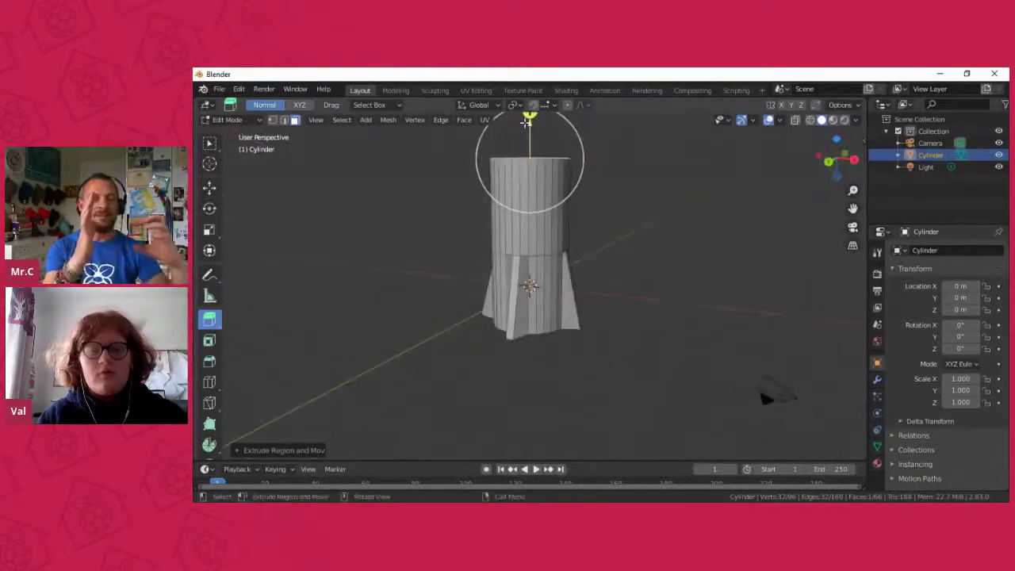
pyautogui.moveTo(529, 110); pyautogui.dragTo(533, 431)
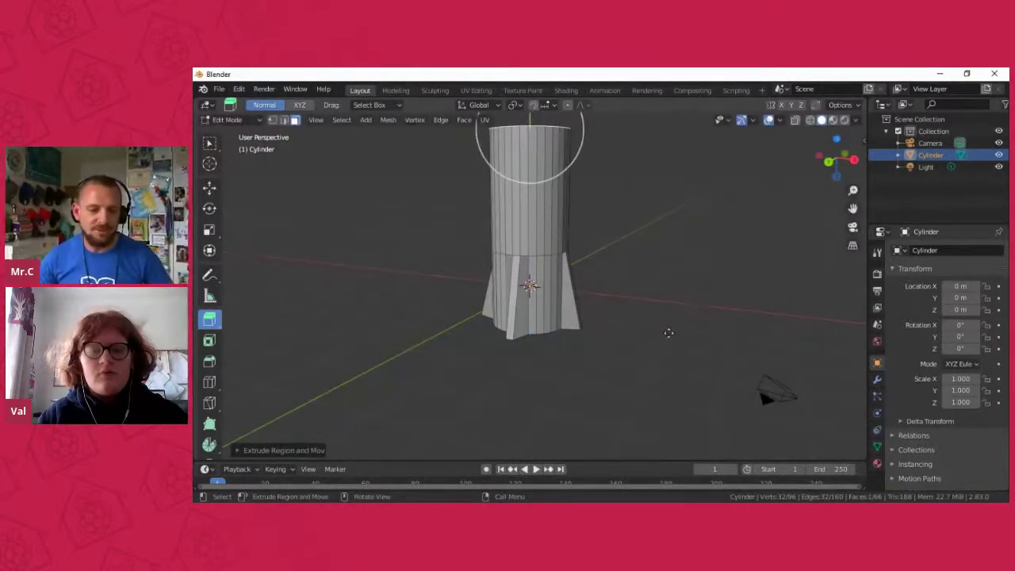
pyautogui.scroll(-2, 428, 208)
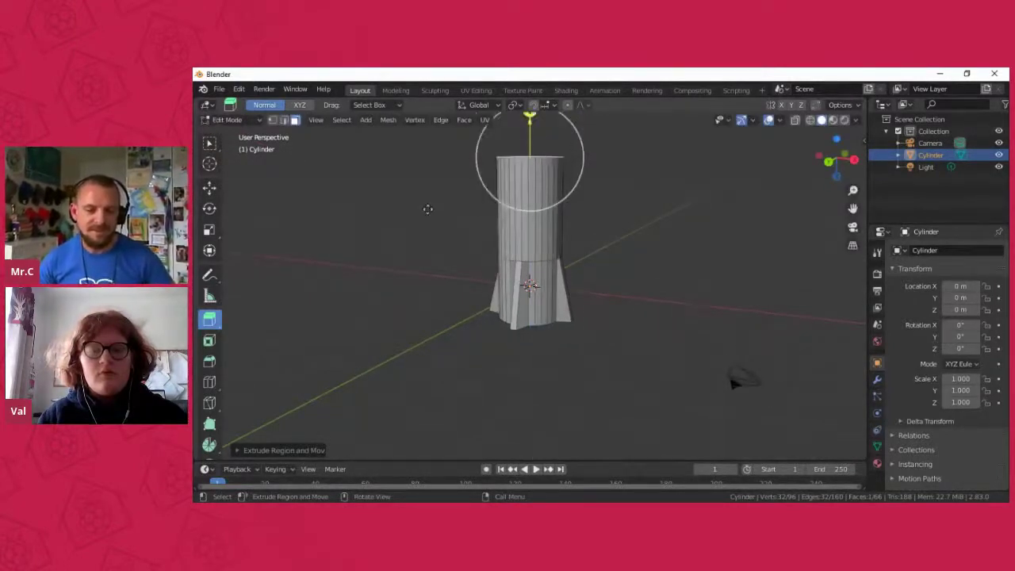
pyautogui.click(689, 240)
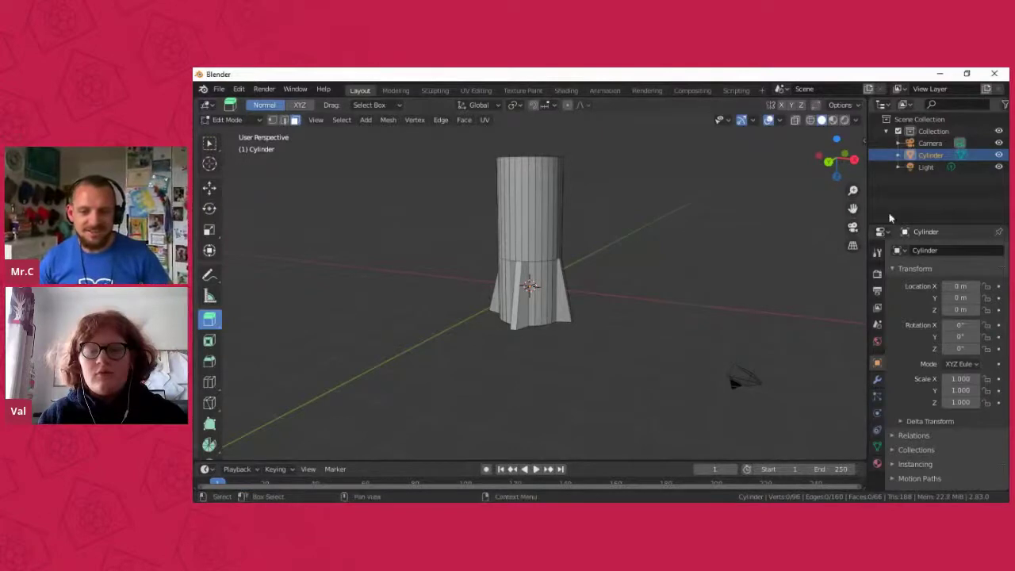
# Step: Examine the rocket's body and fins from several angles, including the flat end face
pyautogui.moveTo(852, 208); pyautogui.dragTo(847, 265)
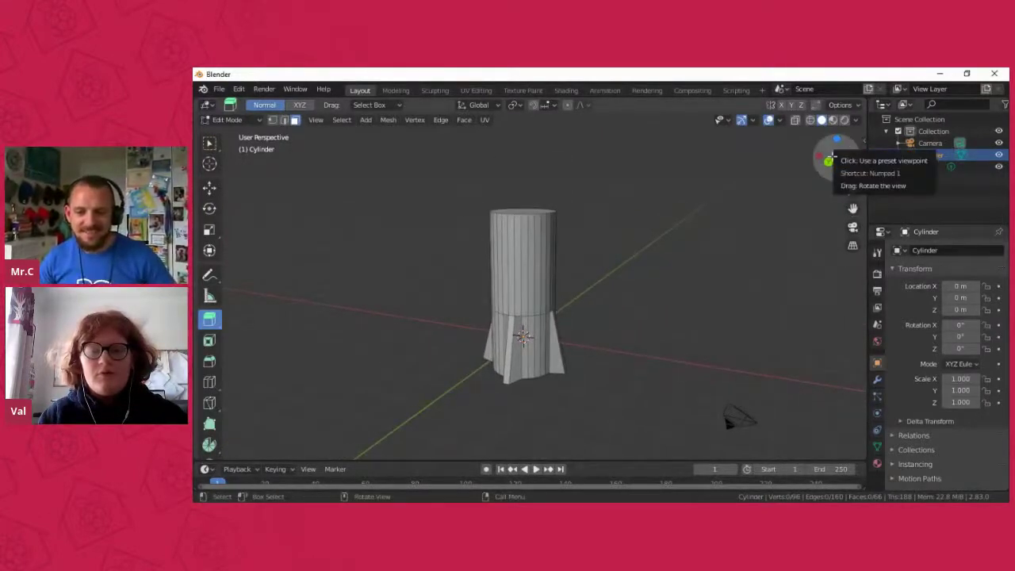
pyautogui.click(828, 160)
pyautogui.moveTo(846, 148); pyautogui.dragTo(672, 119)
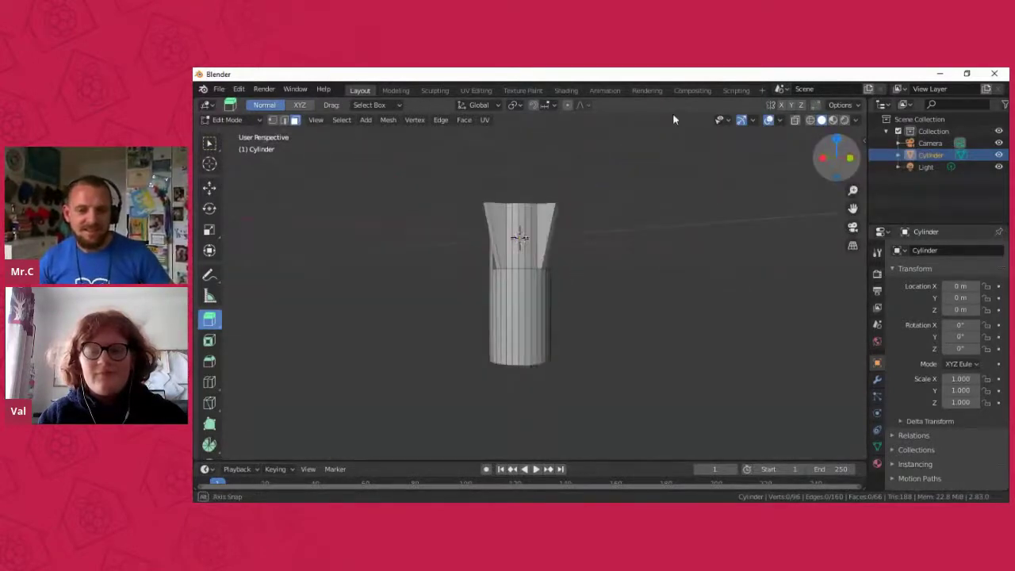
pyautogui.moveTo(672, 119); pyautogui.dragTo(197, 214)
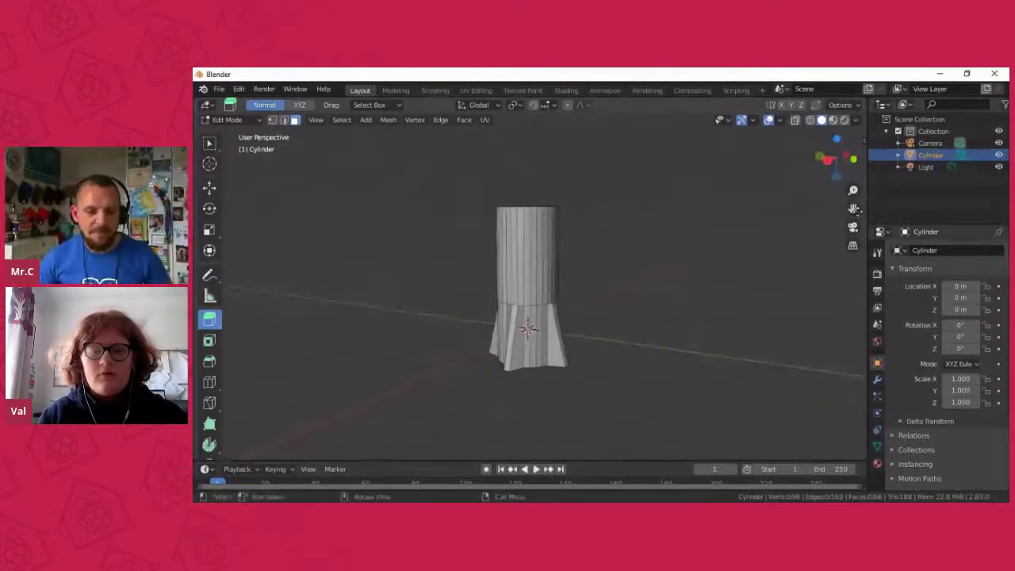
pyautogui.scroll(2, 576, 357)
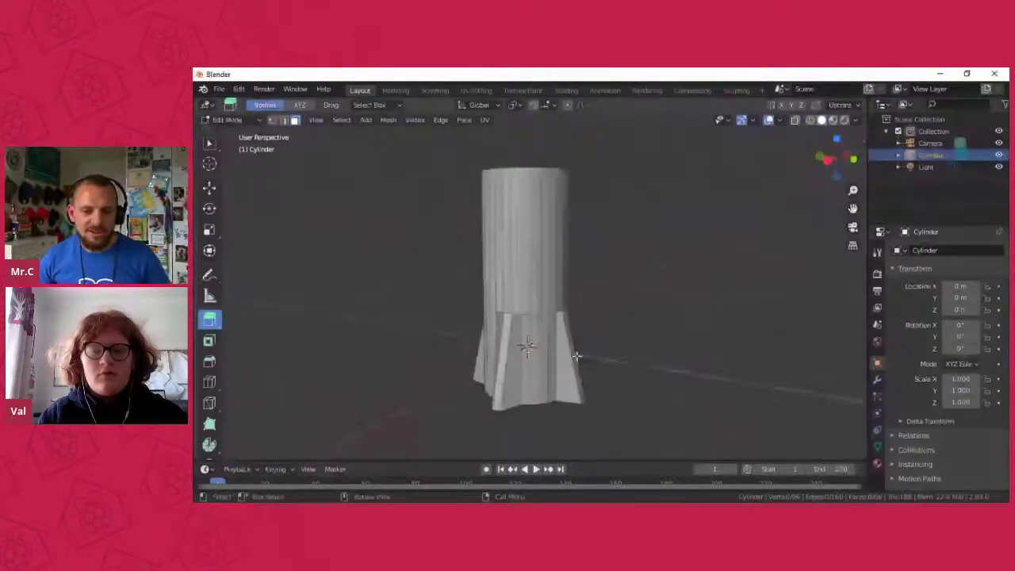
pyautogui.scroll(-2, 576, 357)
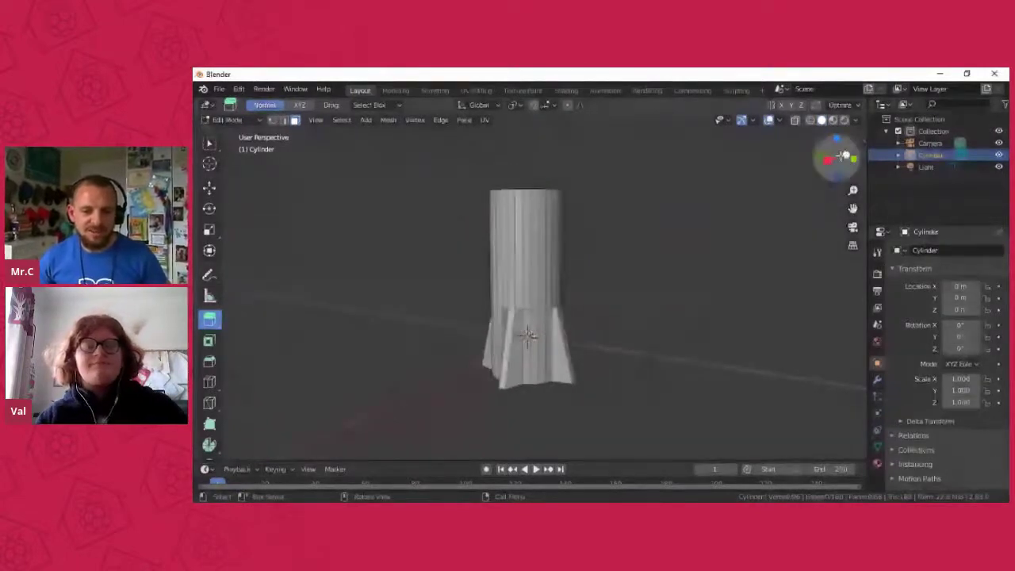
pyautogui.moveTo(842, 155); pyautogui.dragTo(332, 186)
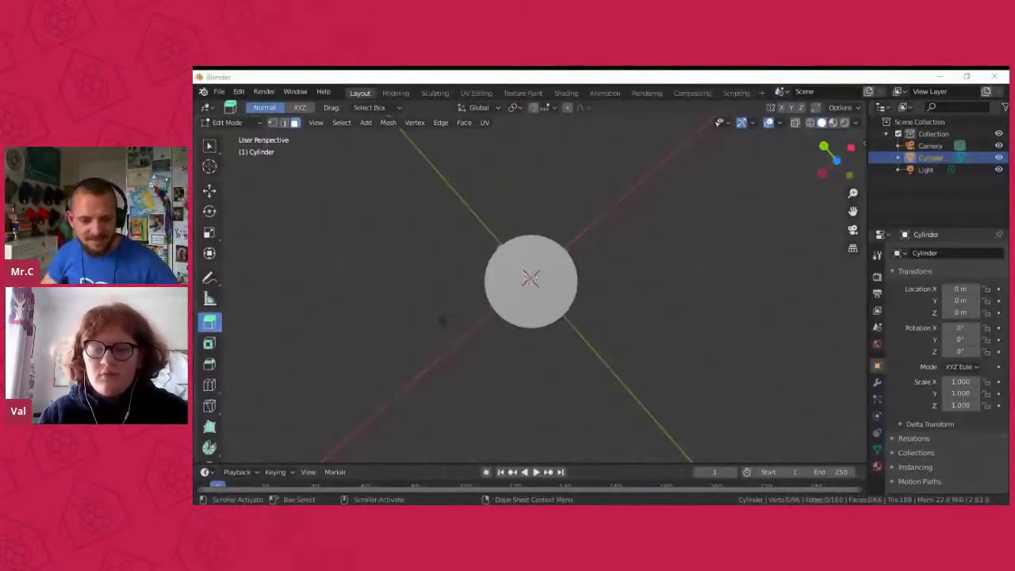
pyautogui.click(611, 400)
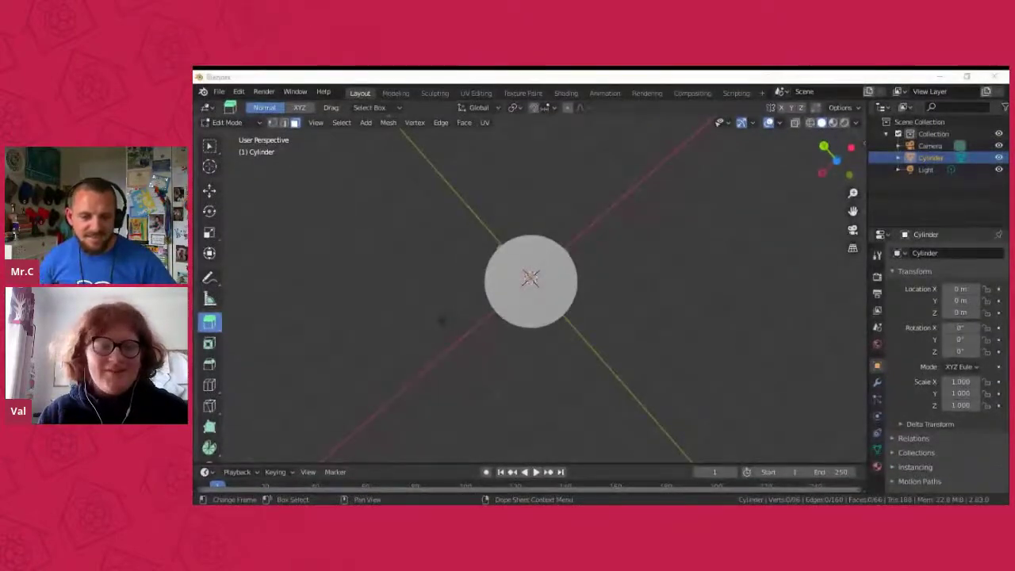
pyautogui.click(194, 299)
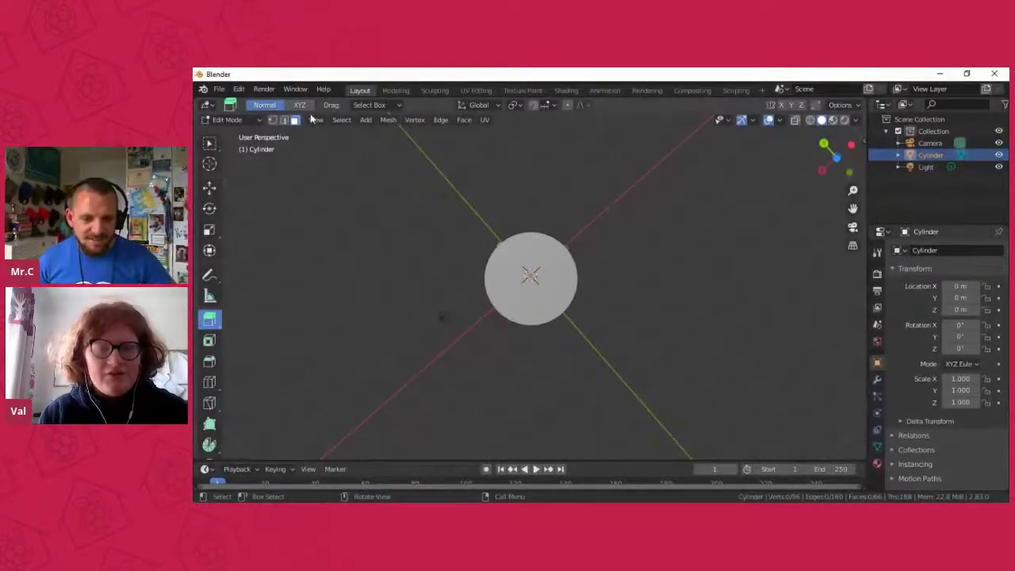
# Step: Select the flat end face opposite the fins, extrude it about 1.2 m back inside the rocket body, and clear the selection
pyautogui.click(579, 291)
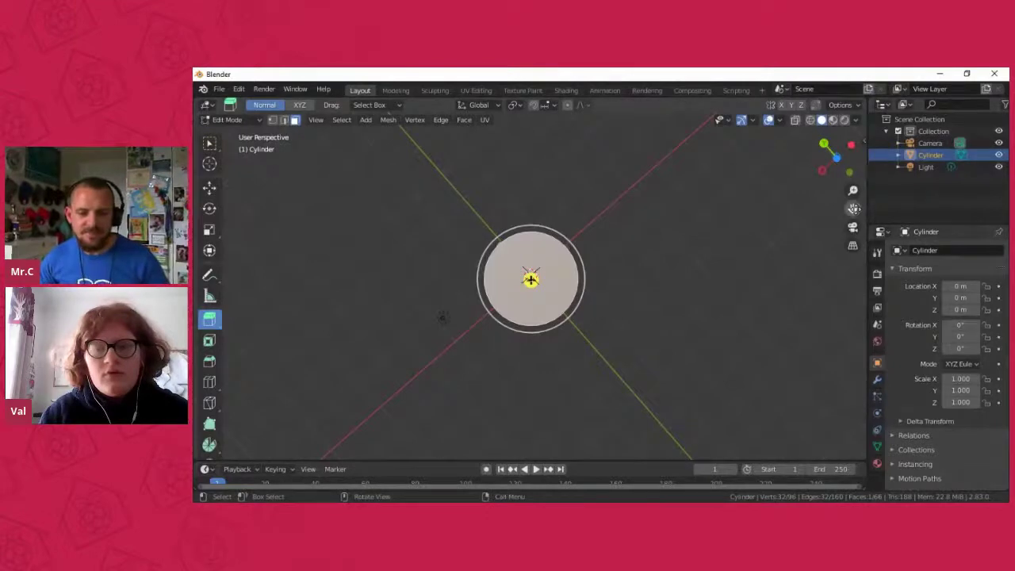
pyautogui.click(824, 145)
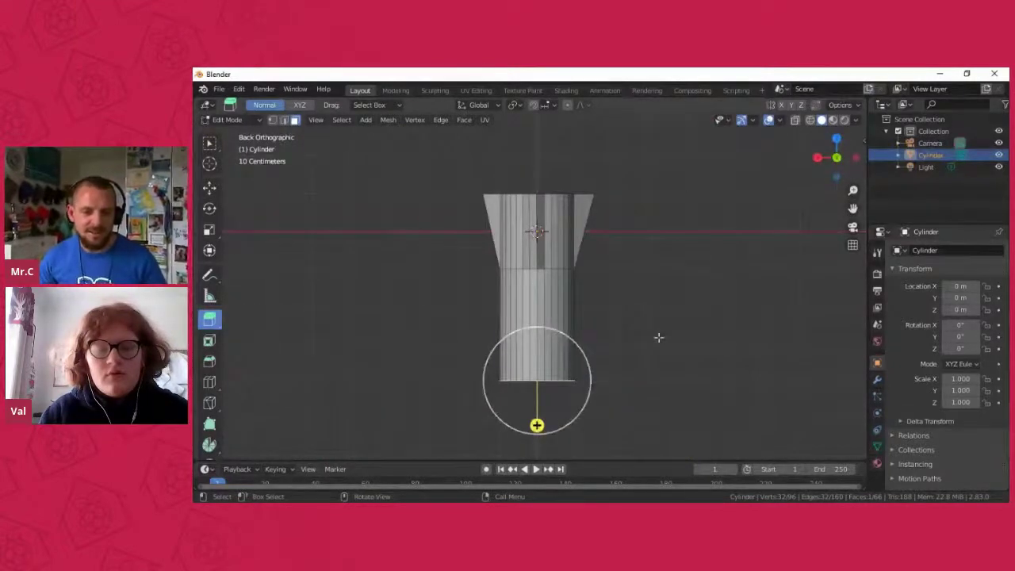
pyautogui.scroll(-1, 658, 337)
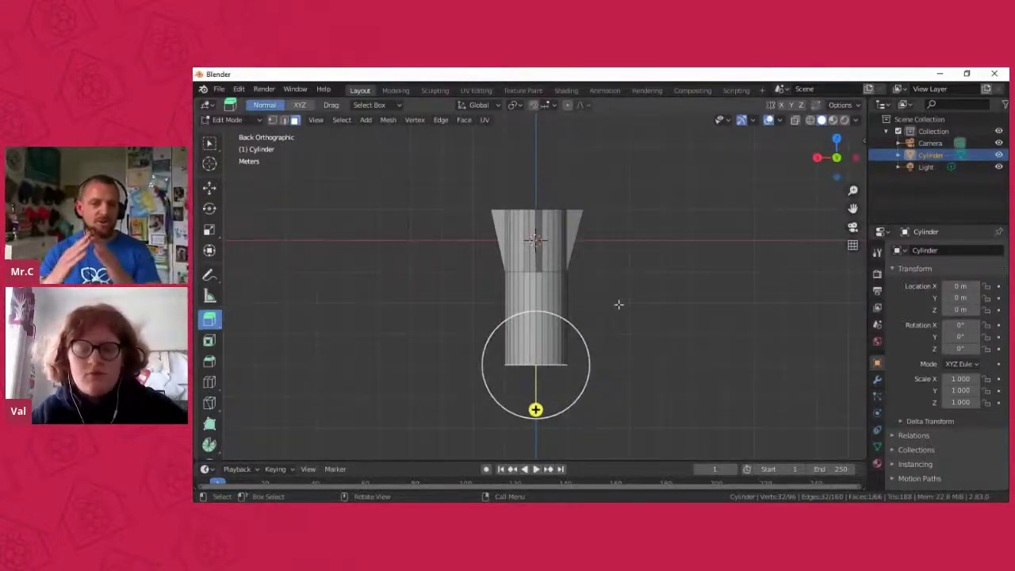
pyautogui.moveTo(535, 409); pyautogui.dragTo(536, 376)
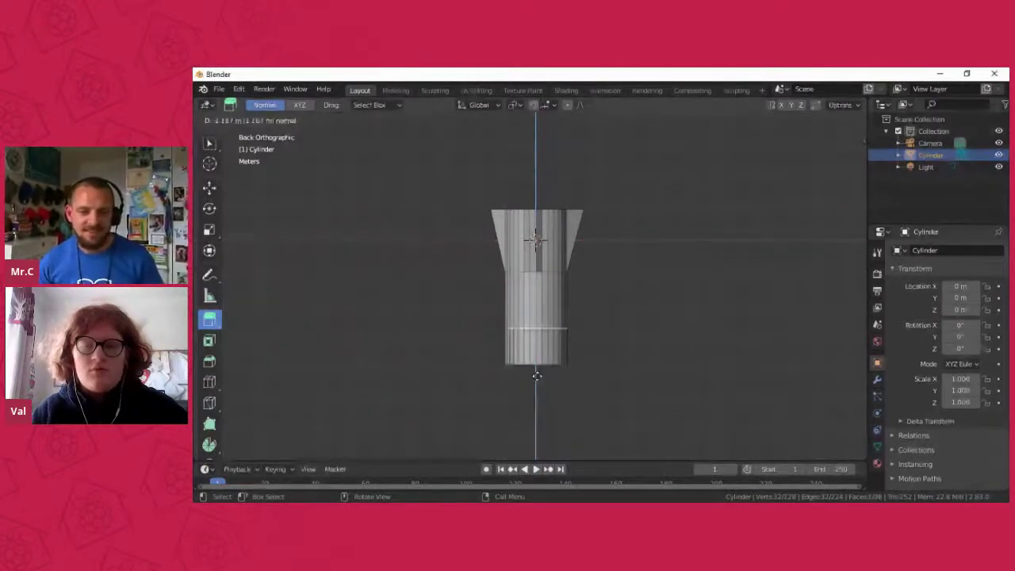
pyautogui.click(536, 376)
pyautogui.moveTo(537, 381); pyautogui.dragTo(743, 431, button='middle')
pyautogui.moveTo(518, 248)
pyautogui.mouseDown()
pyautogui.moveTo(552, 415)
pyautogui.moveTo(539, 233)
pyautogui.moveTo(525, 267)
pyautogui.moveTo(565, 408)
pyautogui.moveTo(544, 224)
pyautogui.moveTo(543, 250)
pyautogui.moveTo(524, 246)
pyautogui.mouseUp()
pyautogui.click(641, 246)
# Step: Select the recessed end face inside the body and extrude it outward past the rim
pyautogui.scroll(-1, 641, 247)
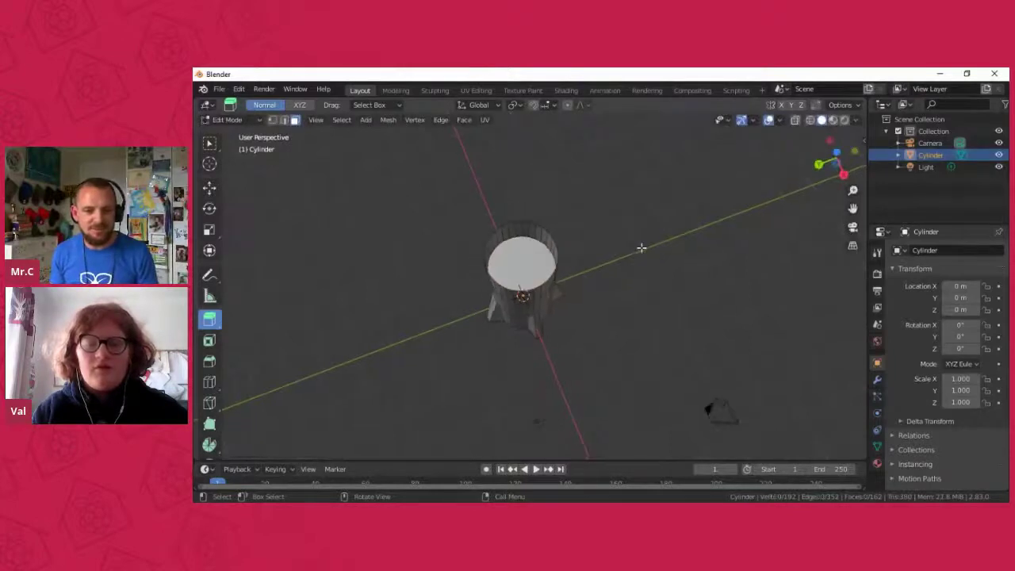
pyautogui.scroll(2, 641, 247)
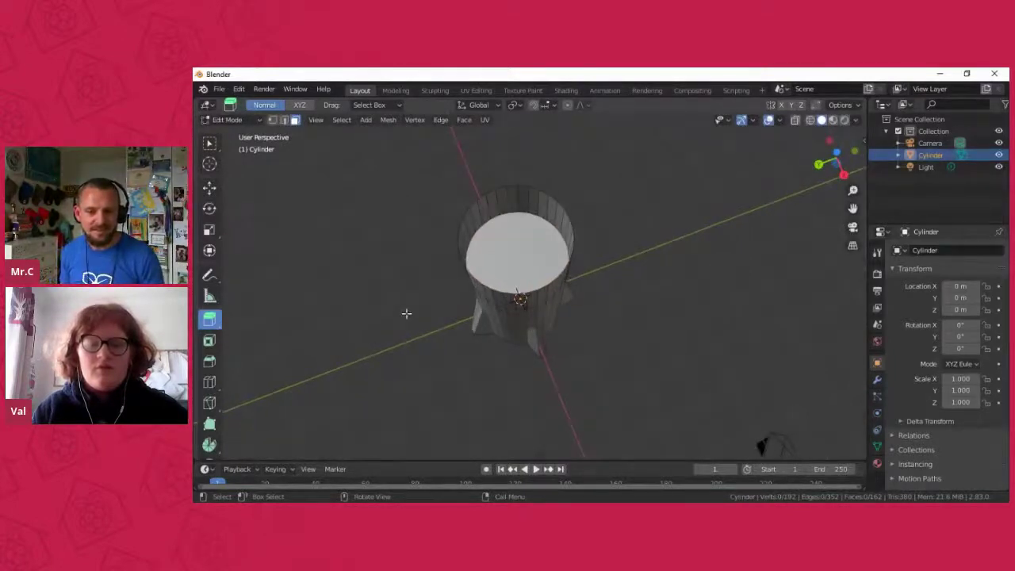
pyautogui.click(516, 242)
pyautogui.moveTo(516, 242); pyautogui.dragTo(512, 201)
pyautogui.click(607, 207)
pyautogui.click(575, 230)
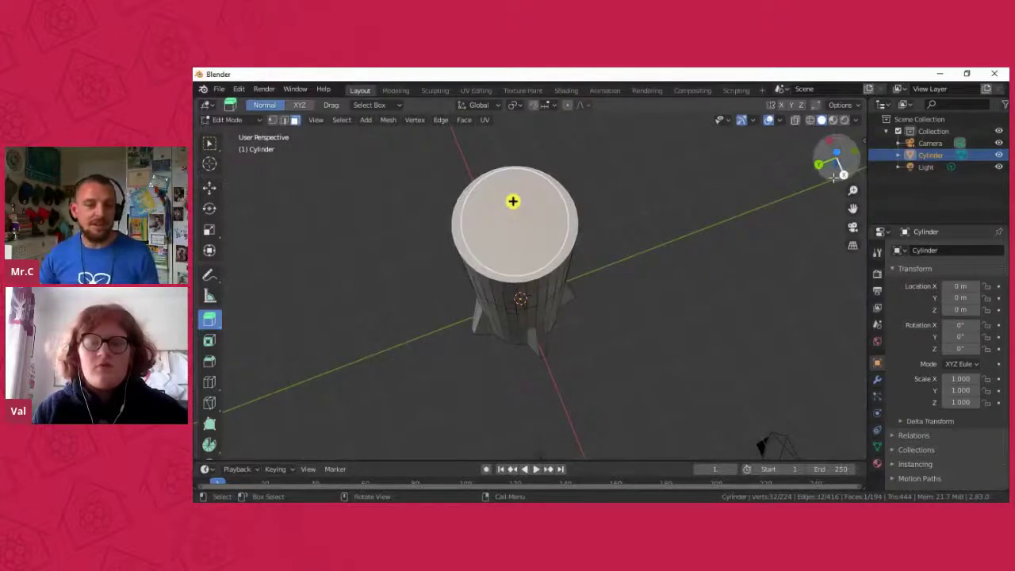
# Step: Scale the extruded end face down nearly to a point to form a nose cone, and view it from the side
pyautogui.moveTo(836, 163); pyautogui.dragTo(618, 191)
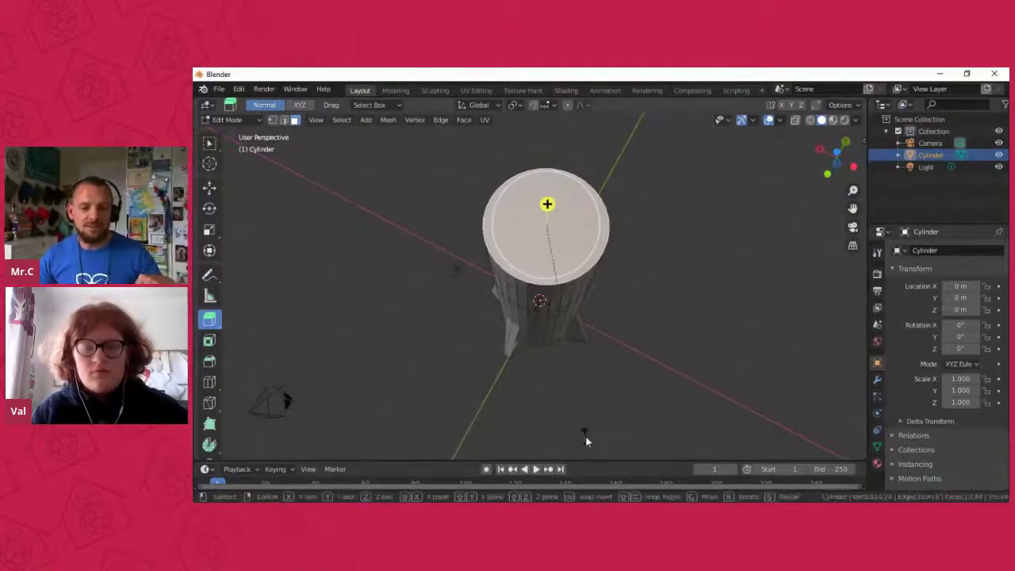
pyautogui.press('s')
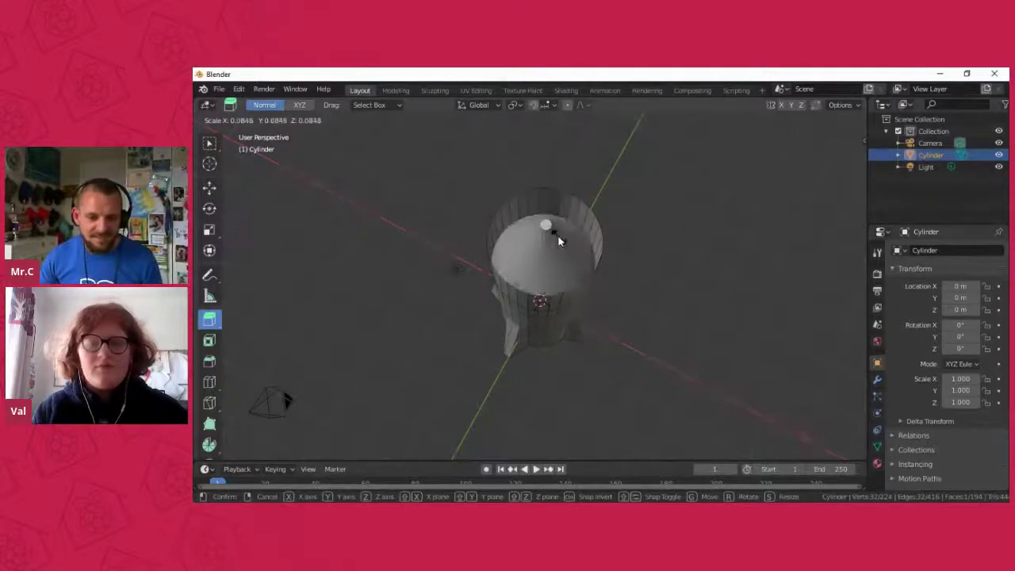
pyautogui.click(547, 232)
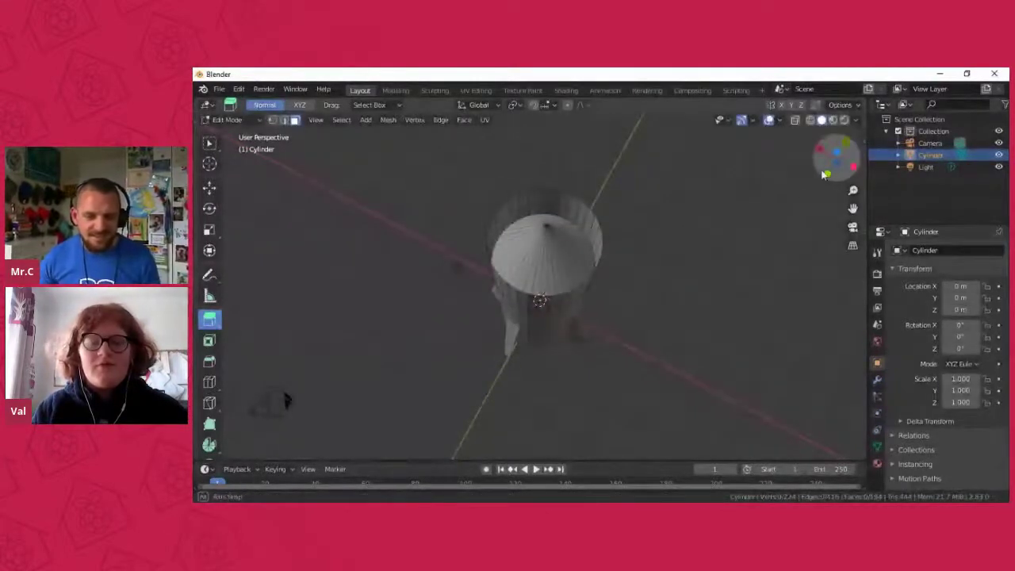
pyautogui.moveTo(824, 174); pyautogui.dragTo(517, 206)
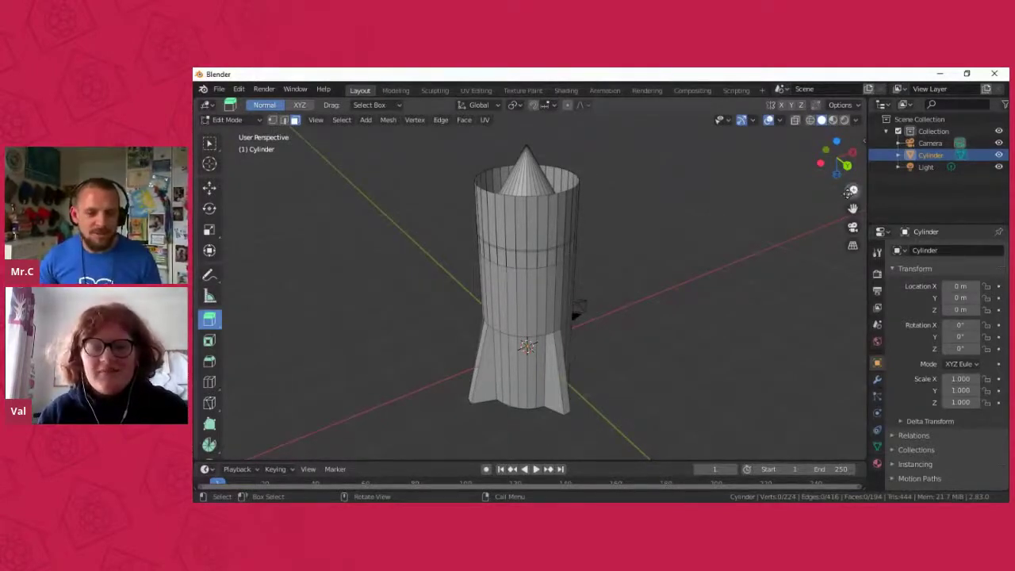
pyautogui.moveTo(849, 192); pyautogui.dragTo(823, 198)
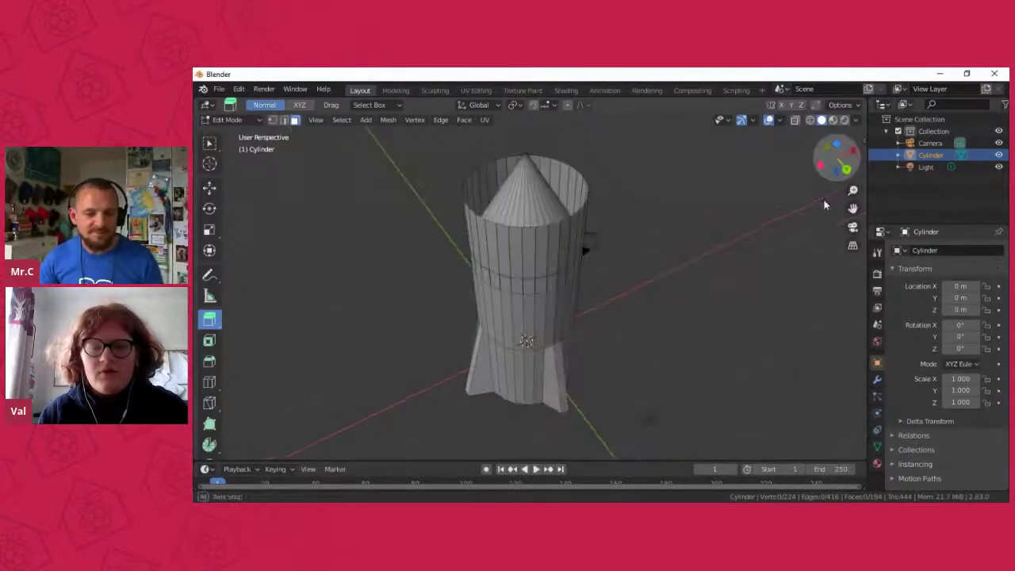
# Step: Try to remove the outer side faces around the nose cone by selecting them one at a time and deleting them as faces
pyautogui.click(528, 255)
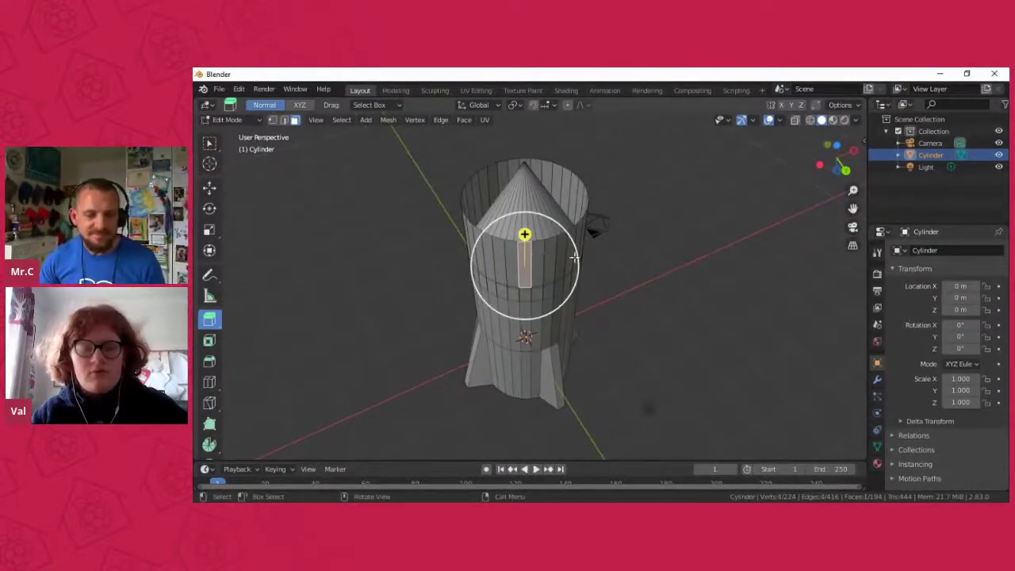
pyautogui.press('x')
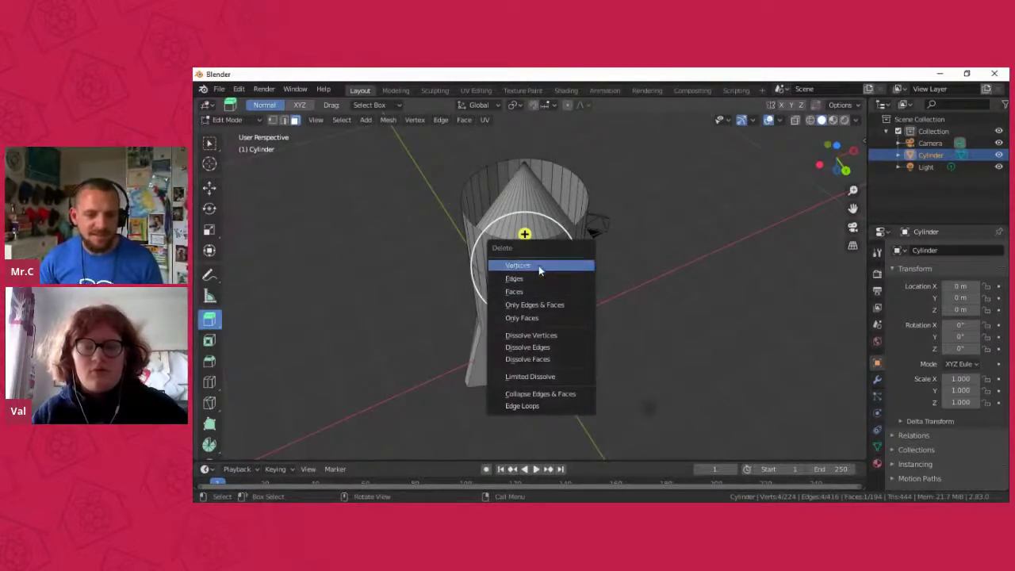
pyautogui.click(545, 291)
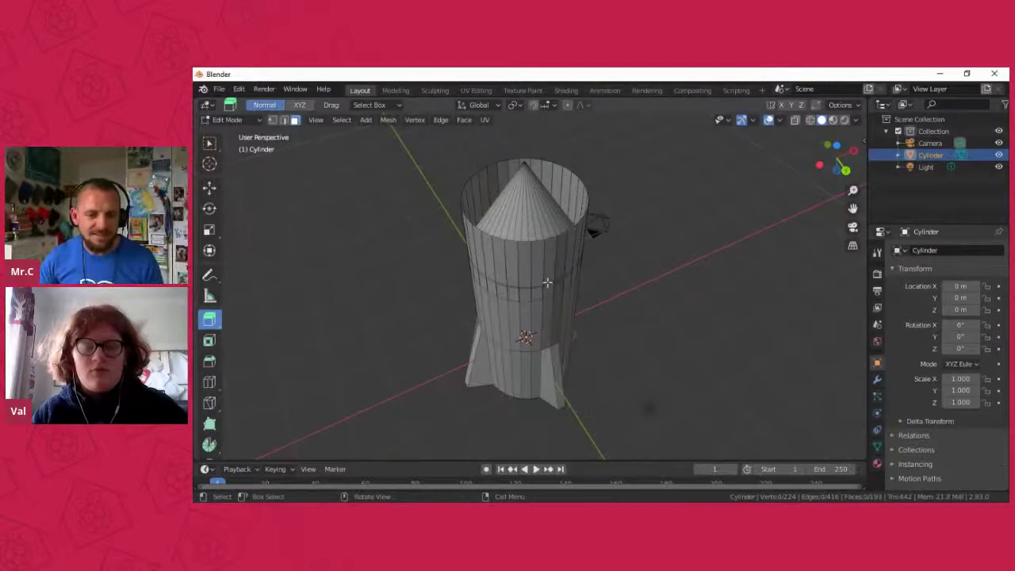
pyautogui.click(530, 262)
pyautogui.press('x')
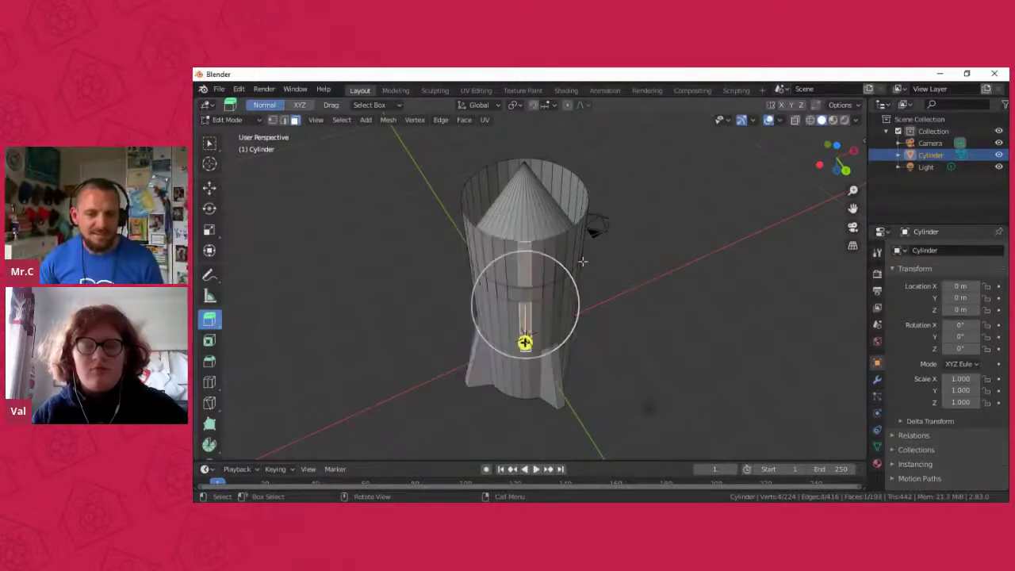
pyautogui.press('x')
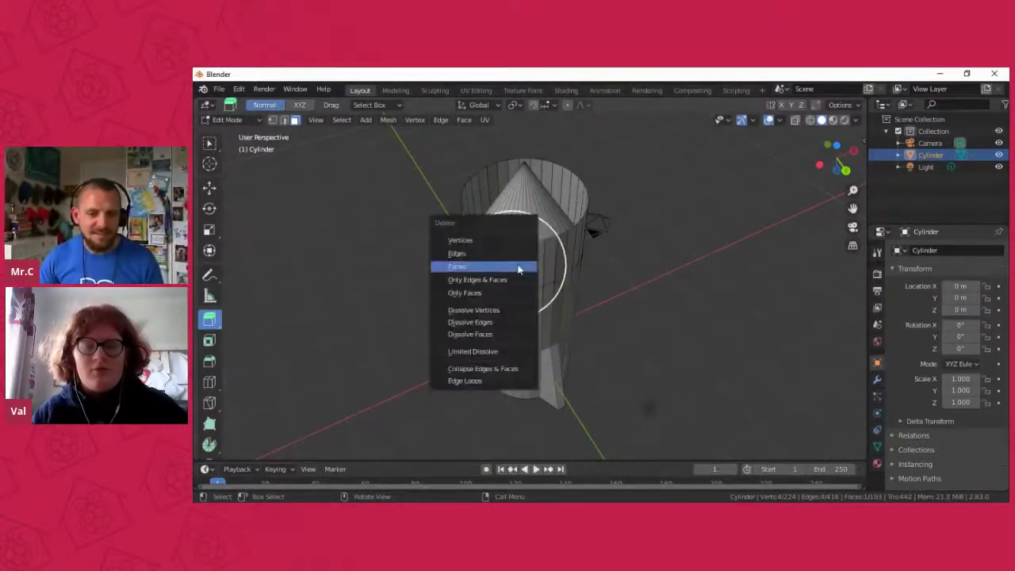
pyautogui.click(497, 253)
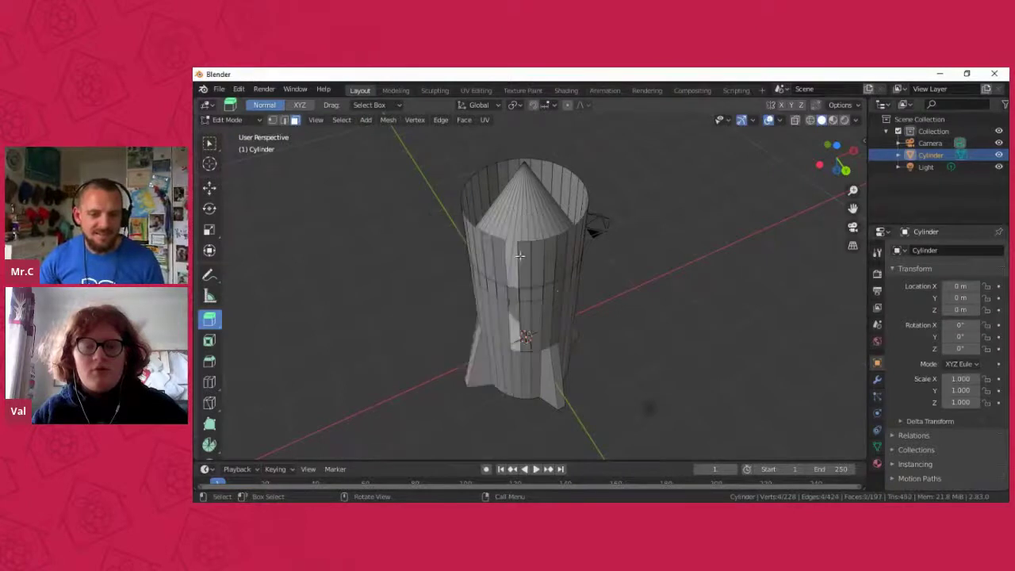
pyautogui.scroll(3, 565, 324)
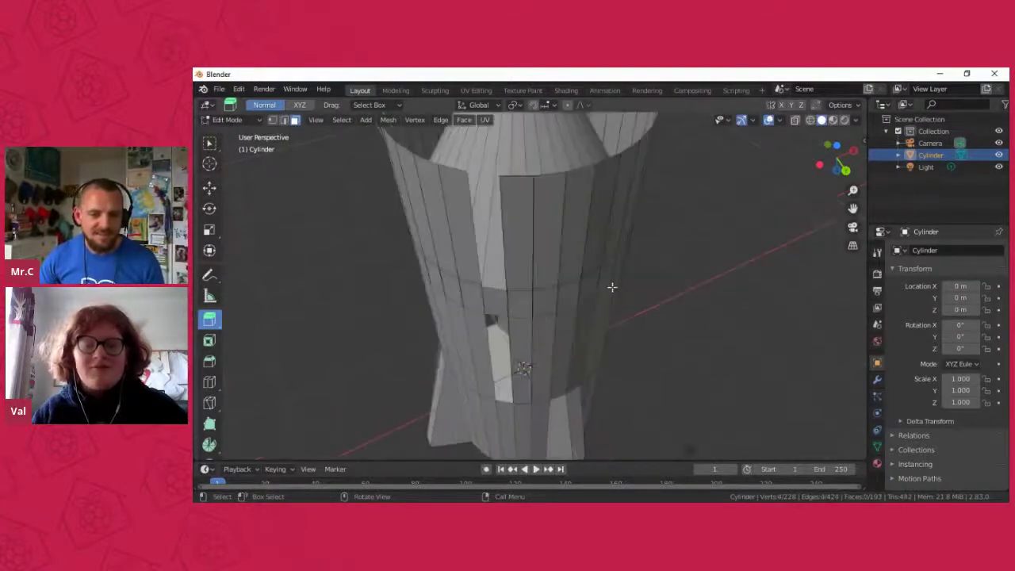
pyautogui.scroll(-1, 609, 287)
# Step: Undo the last side face deletion, clear the selection and view the whole rocket from the side
pyautogui.click(238, 89)
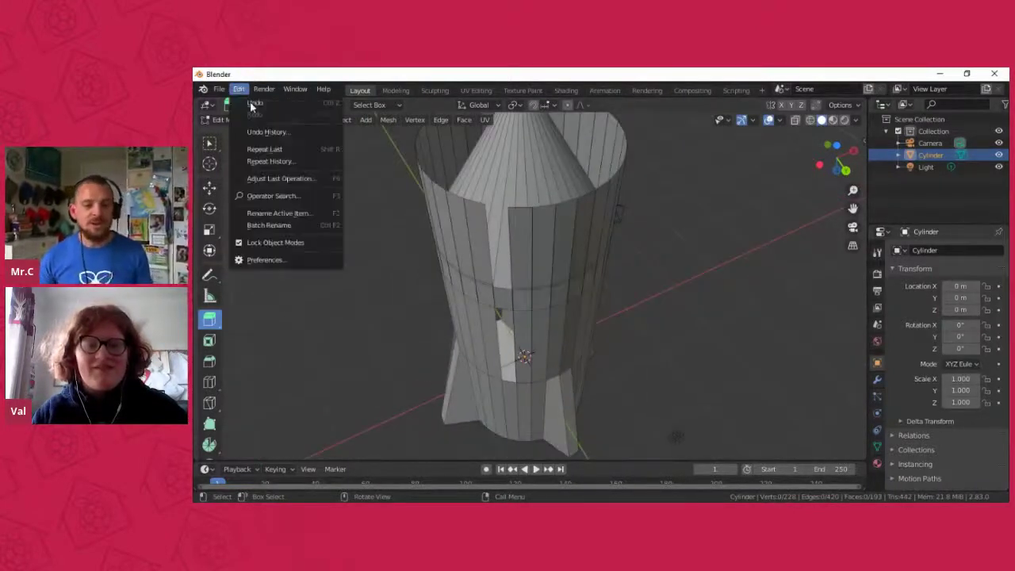
pyautogui.click(253, 104)
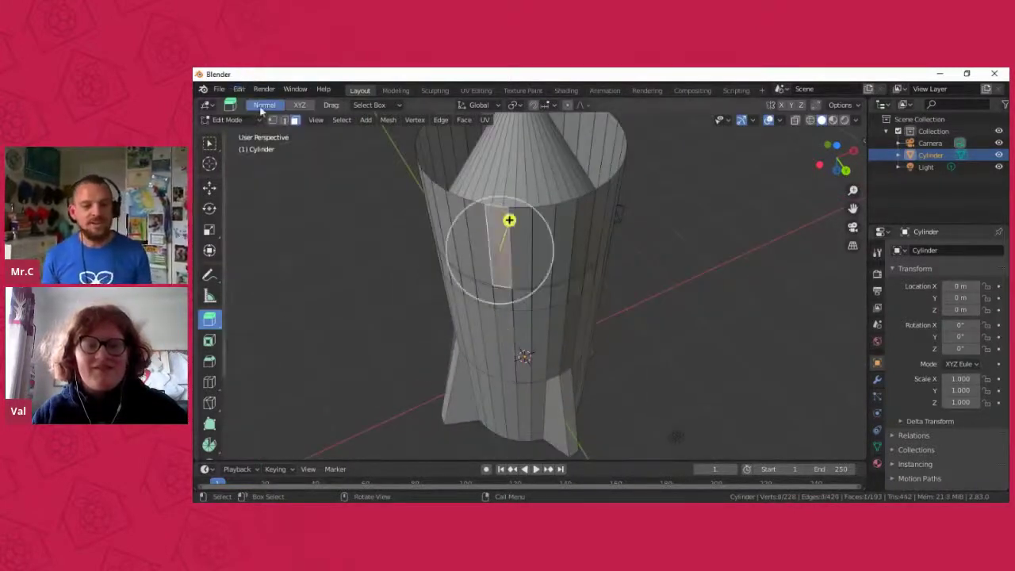
pyautogui.click(710, 252)
pyautogui.moveTo(830, 166); pyautogui.dragTo(812, 454)
pyautogui.scroll(-3, 610, 333)
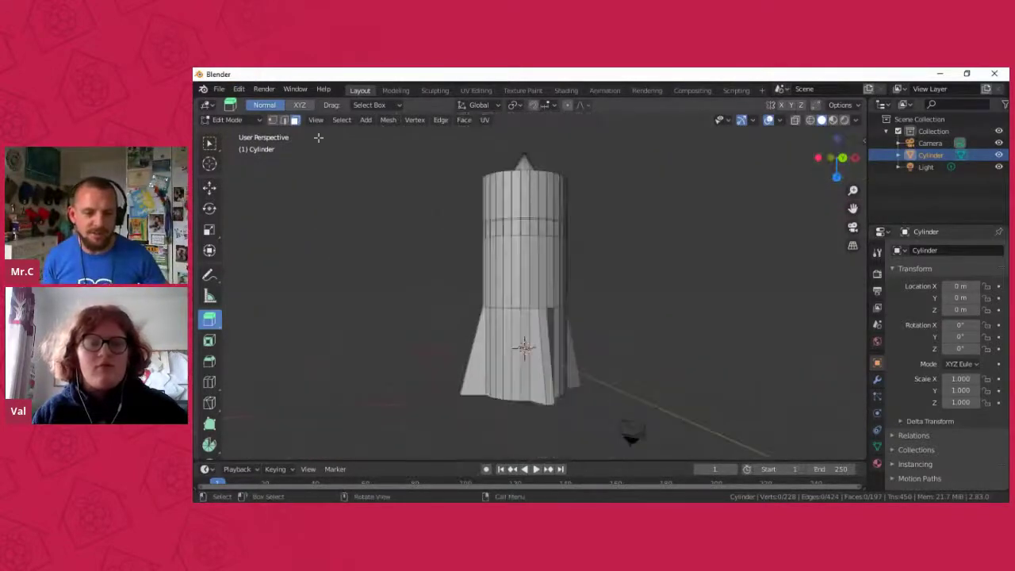
# Step: Use the undo history to revert to the Extrude Region and Move entry from before the nose cone was made
pyautogui.click(239, 88)
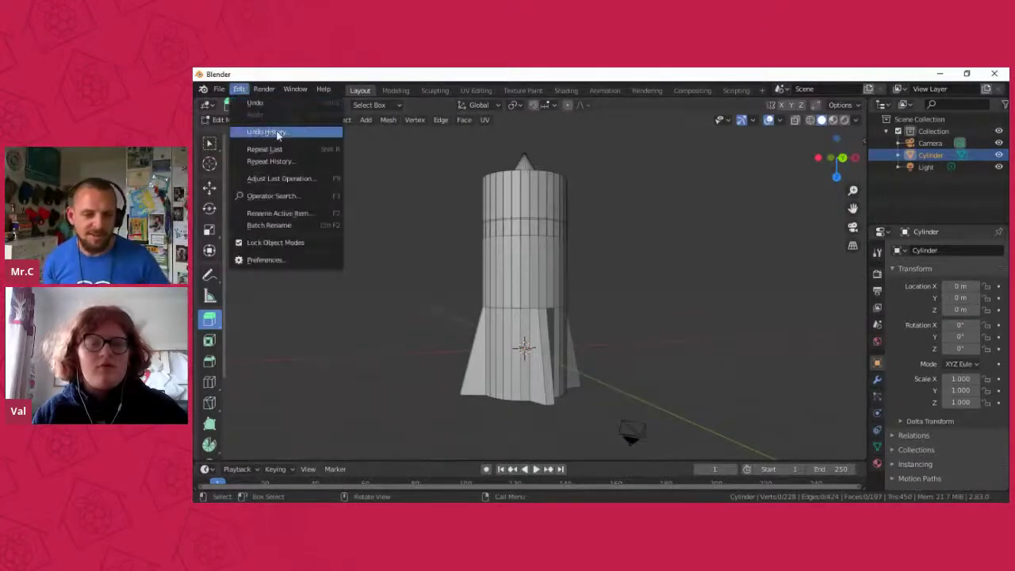
pyautogui.click(267, 131)
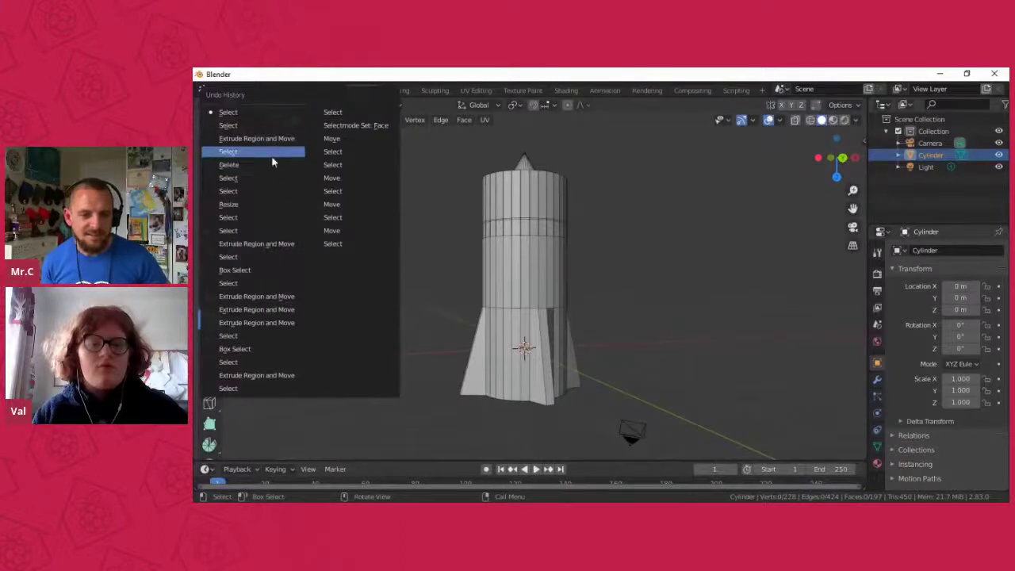
pyautogui.click(271, 156)
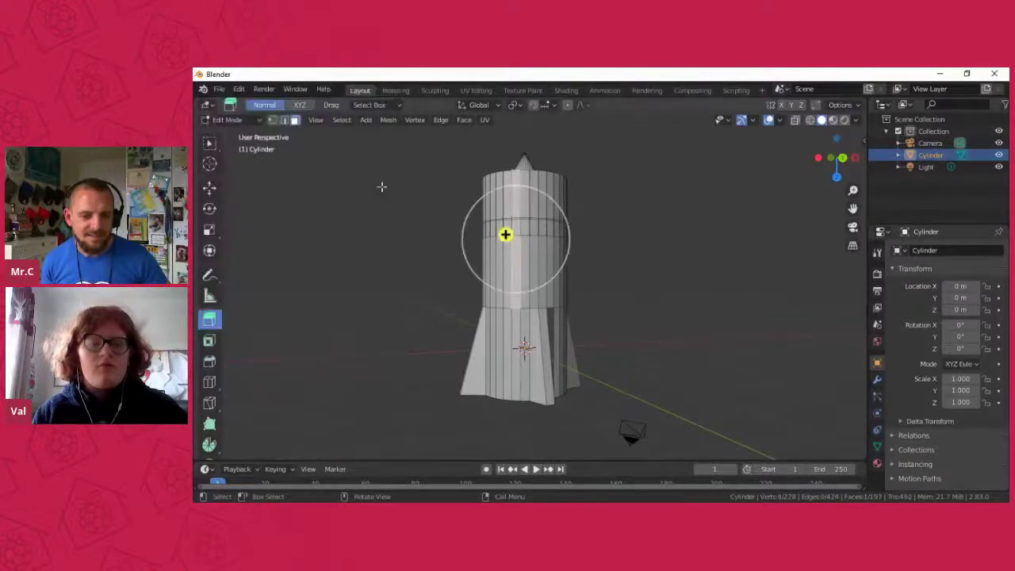
pyautogui.click(235, 90)
pyautogui.click(254, 119)
pyautogui.click(239, 90)
pyautogui.click(263, 132)
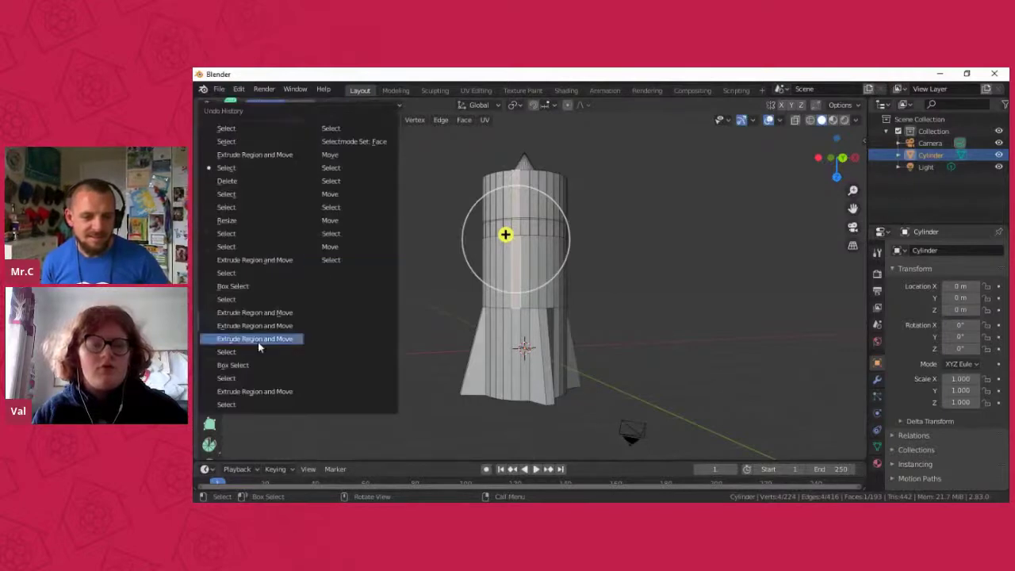
pyautogui.click(271, 316)
# Step: Extrude the recessed end face outward beyond the body's rim, keeping it at about full width
pyautogui.scroll(-3, 685, 224)
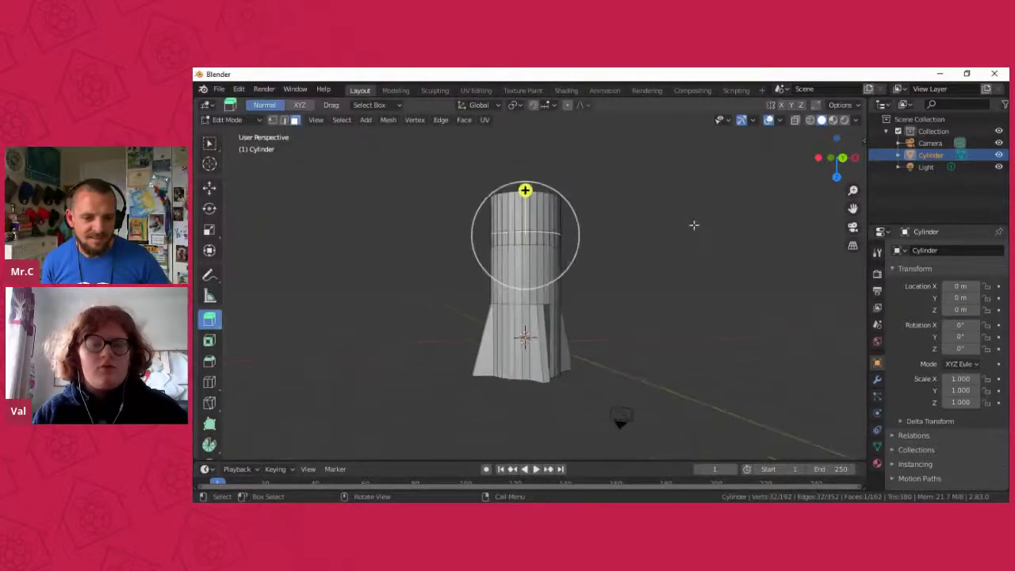
pyautogui.scroll(3, 685, 224)
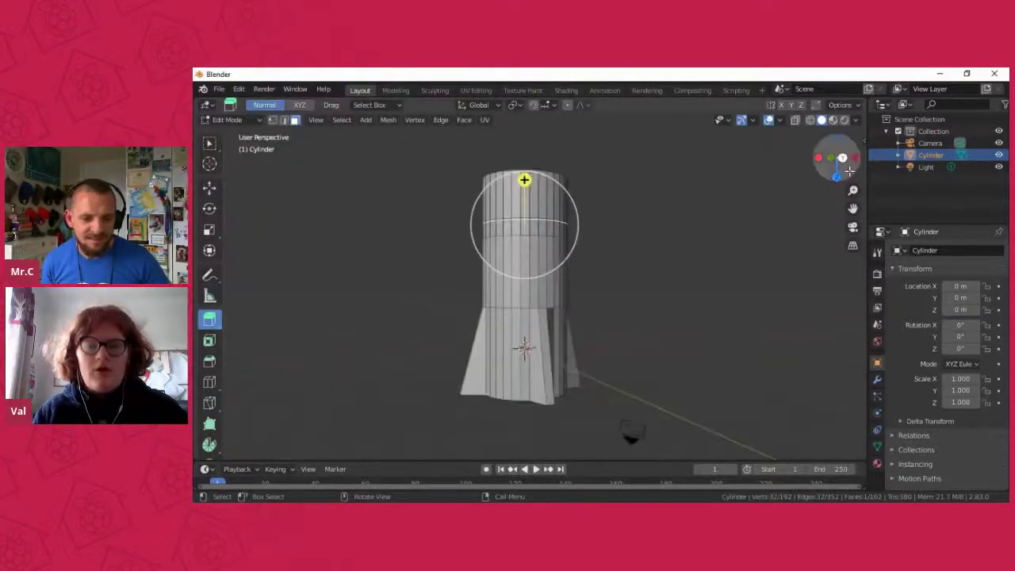
pyautogui.moveTo(849, 172); pyautogui.dragTo(836, 255)
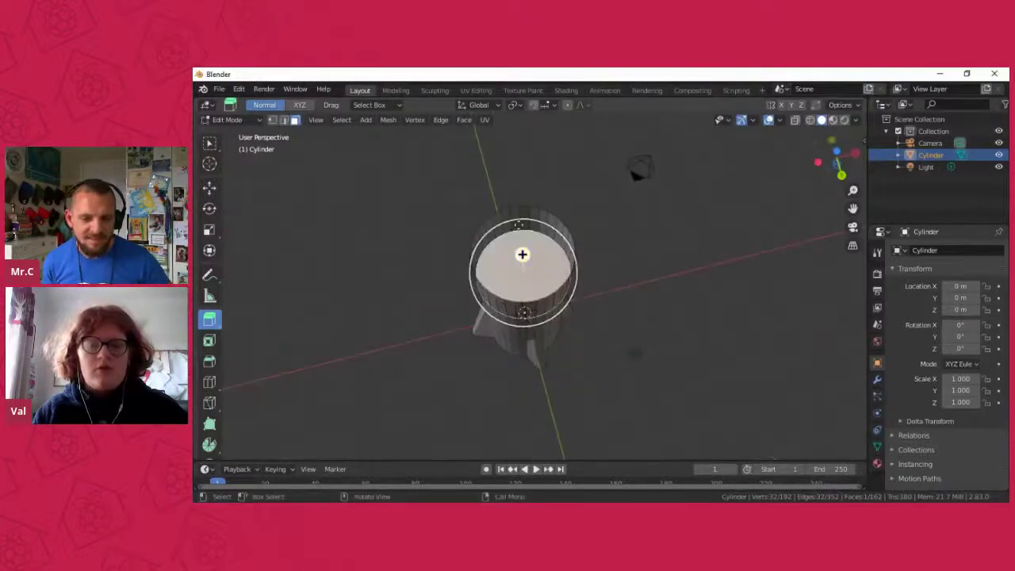
pyautogui.moveTo(521, 254); pyautogui.dragTo(520, 210)
pyautogui.moveTo(824, 158); pyautogui.dragTo(788, 430)
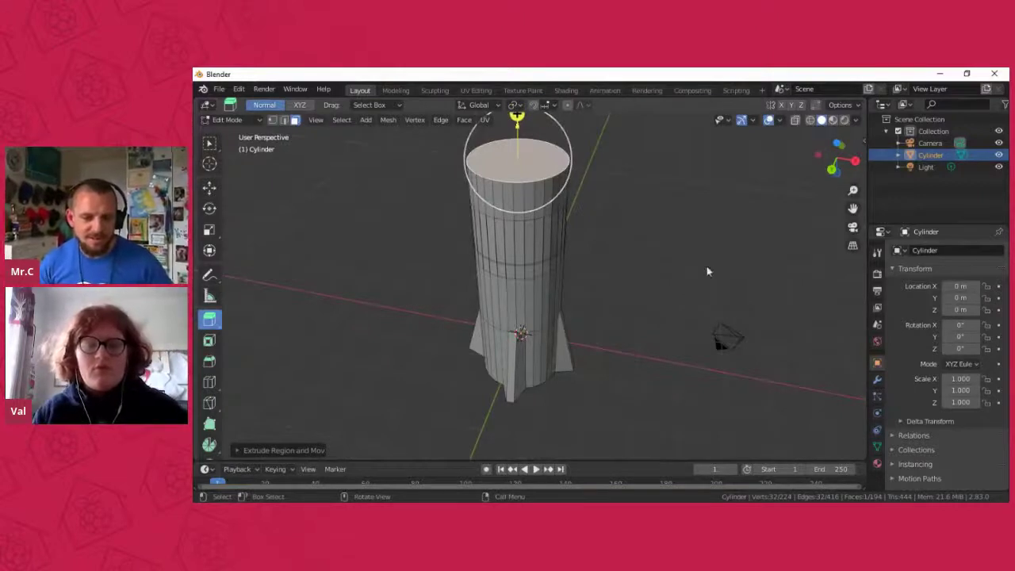
pyautogui.press('s')
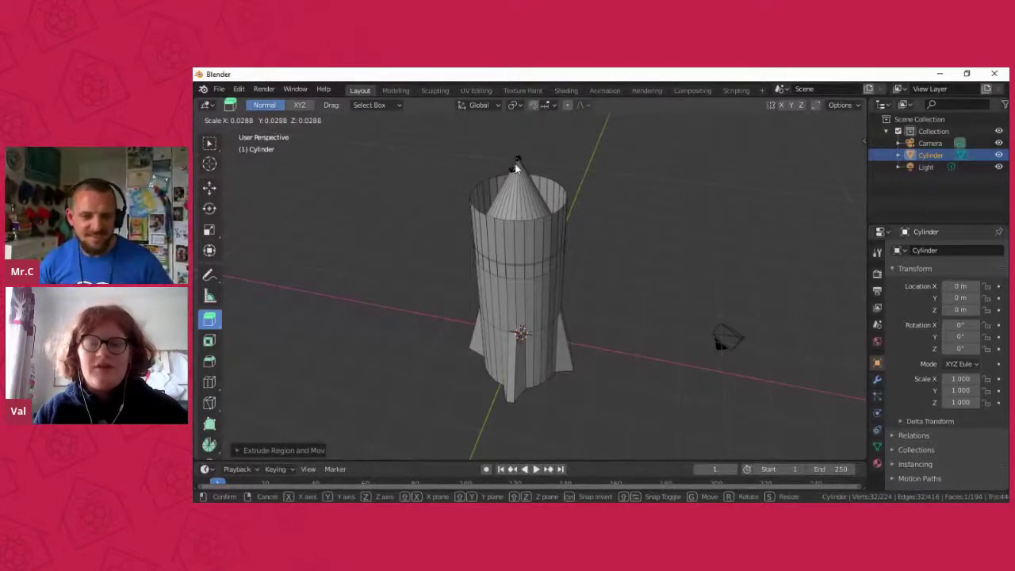
pyautogui.click(734, 202)
# Step: Extrude the rocket's full-width end face further outward and scale it down to about 0.07 to form a pointed nose cone
pyautogui.moveTo(831, 140); pyautogui.dragTo(828, 155)
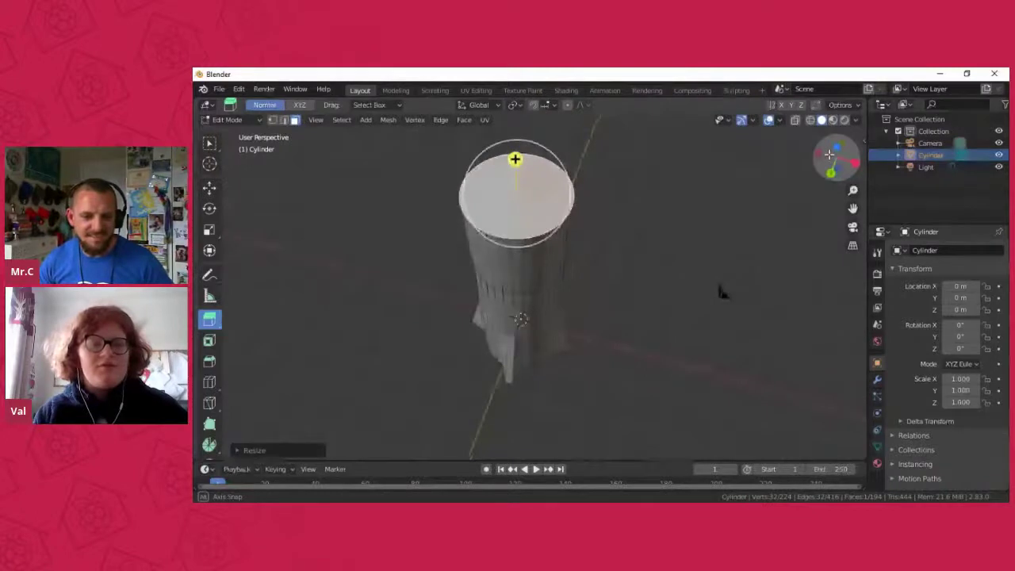
pyautogui.moveTo(721, 291); pyautogui.dragTo(721, 291, button='middle')
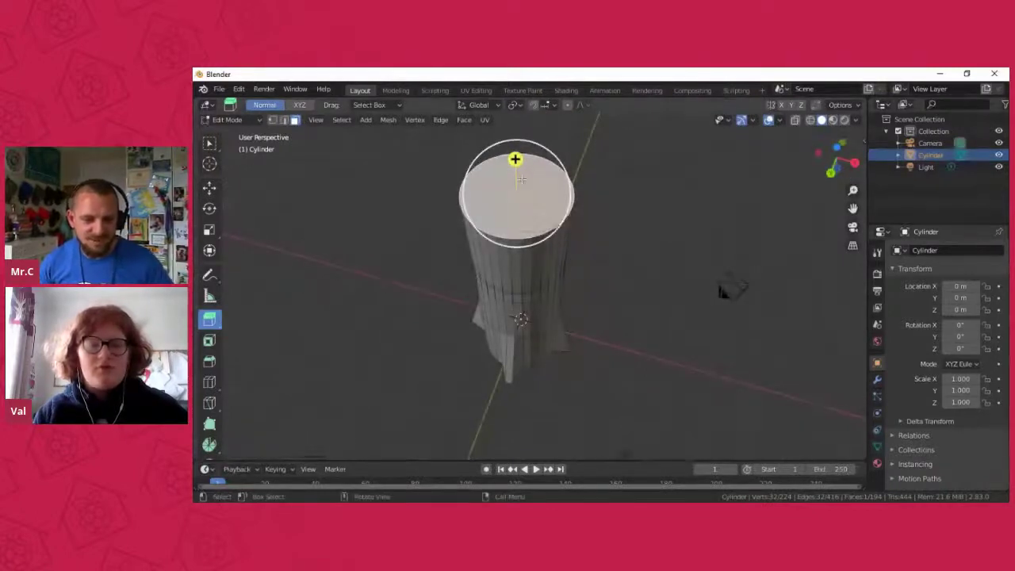
pyautogui.moveTo(515, 159); pyautogui.dragTo(523, 123)
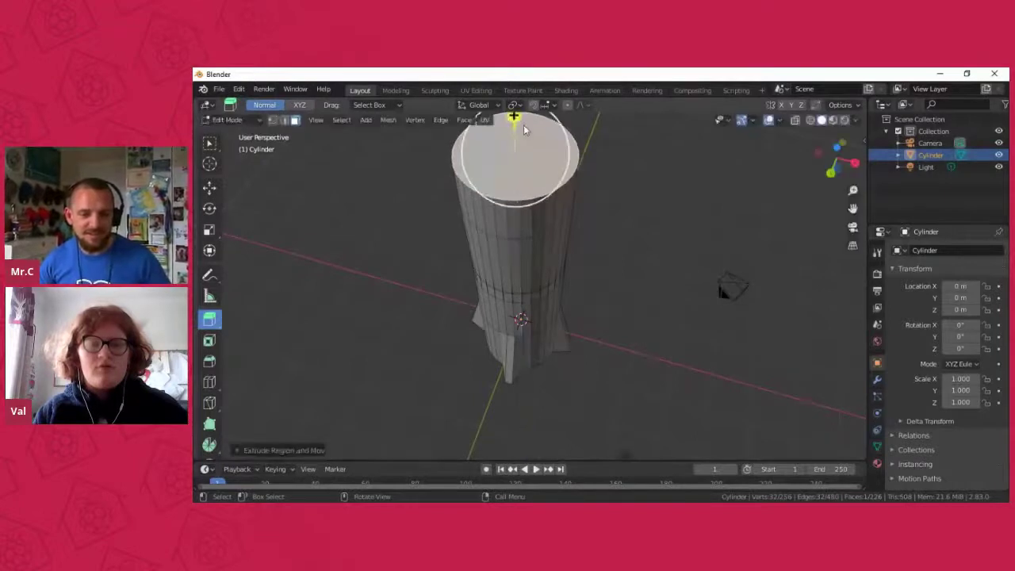
pyautogui.press('s')
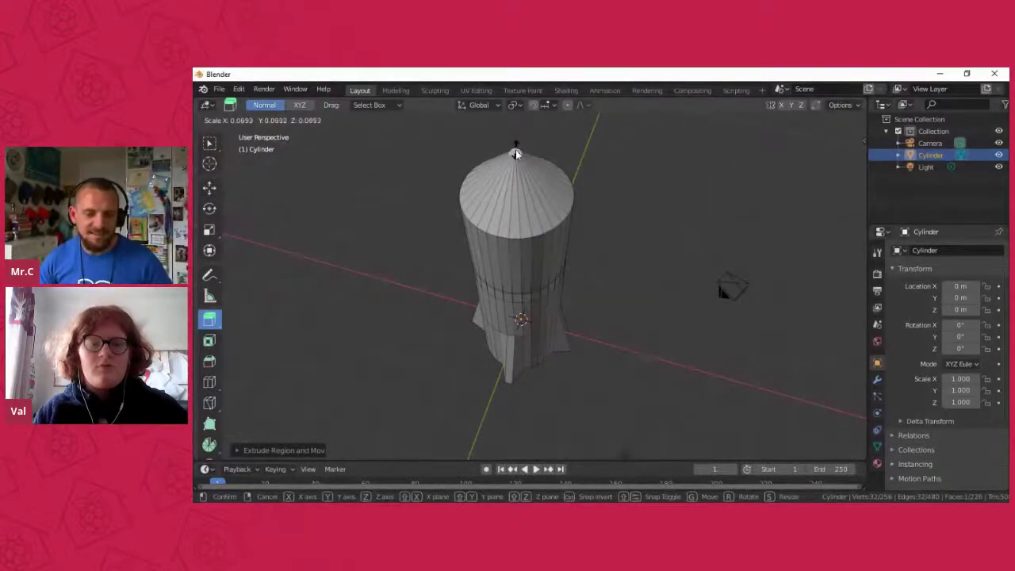
pyautogui.click(515, 154)
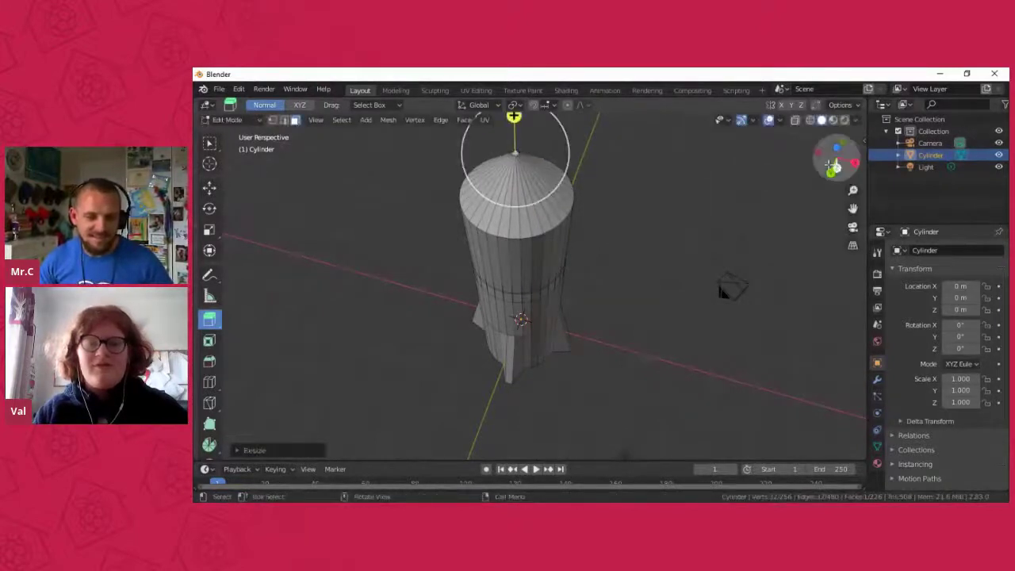
pyautogui.moveTo(829, 165); pyautogui.dragTo(795, 141)
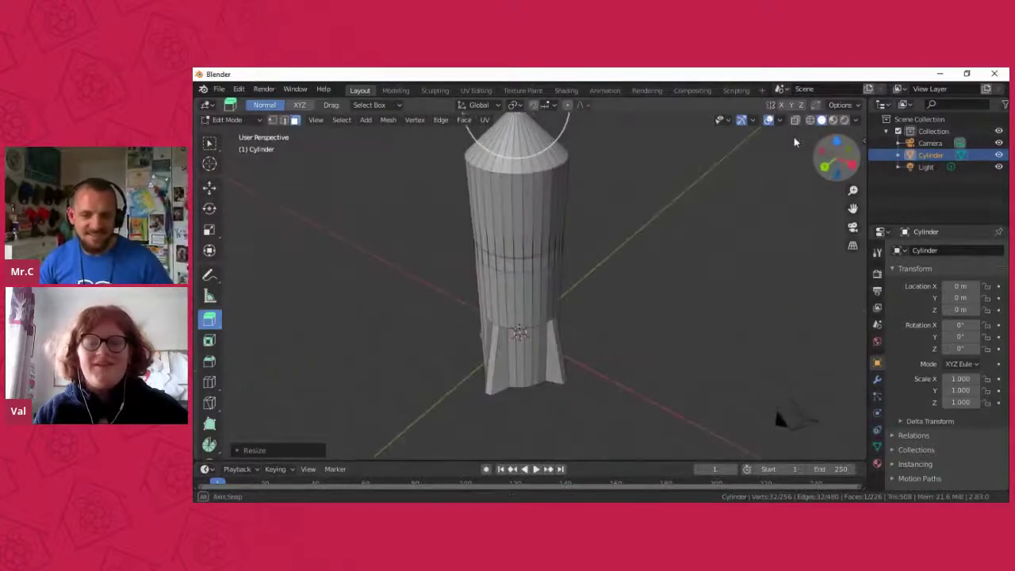
pyautogui.scroll(-2, 752, 194)
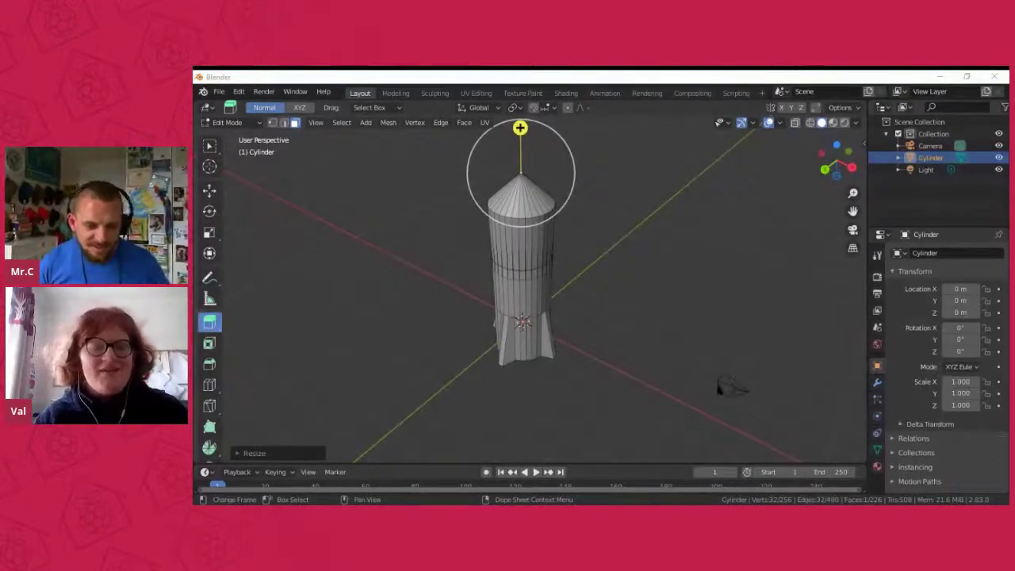
# Step: Return to Object Mode and scale the whole rocket down uniformly to about 0.656
pyautogui.click(641, 261)
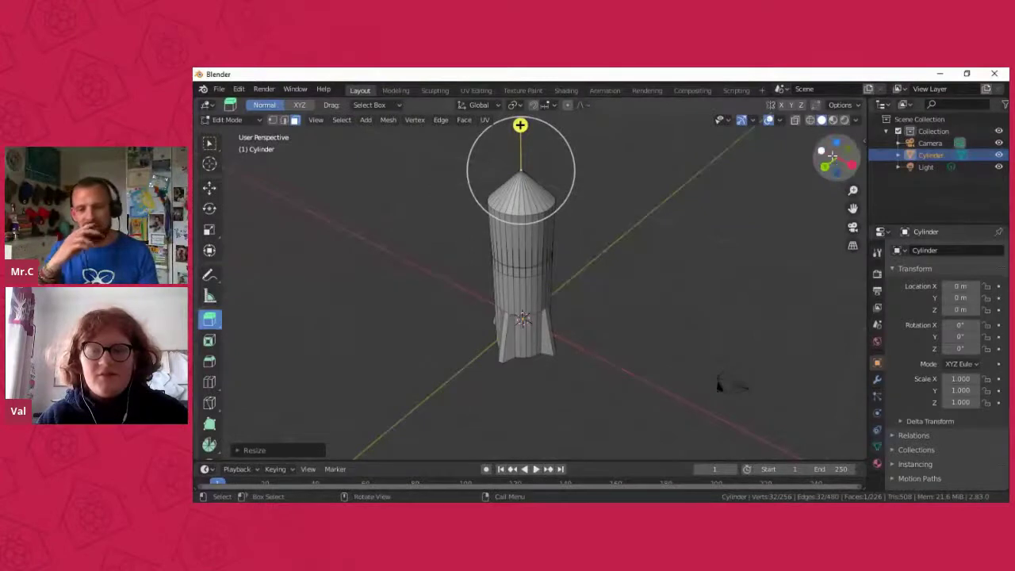
pyautogui.moveTo(831, 156)
pyautogui.mouseDown()
pyautogui.moveTo(819, 138)
pyautogui.moveTo(822, 149)
pyautogui.mouseUp()
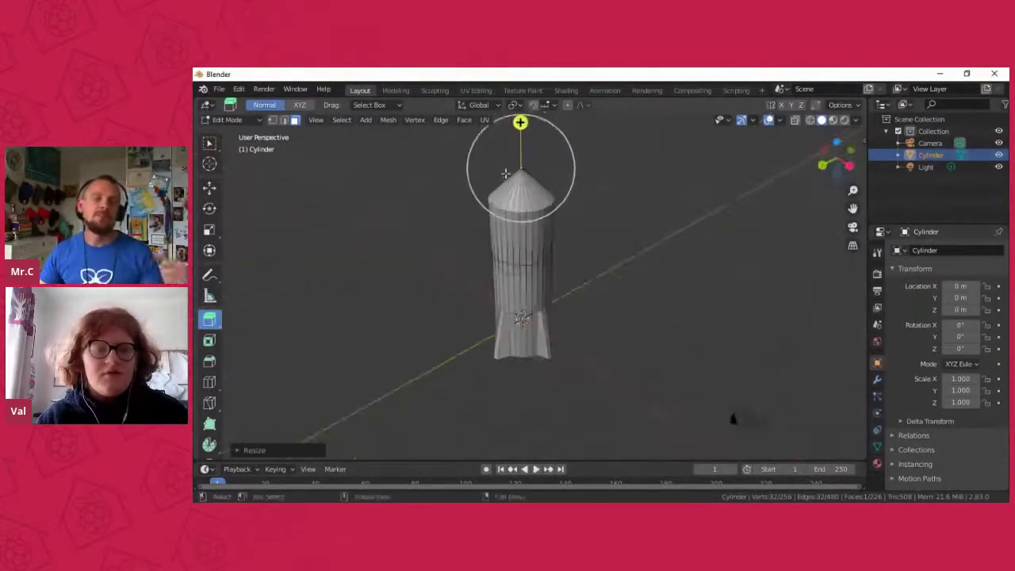
pyautogui.click(227, 120)
pyautogui.click(243, 136)
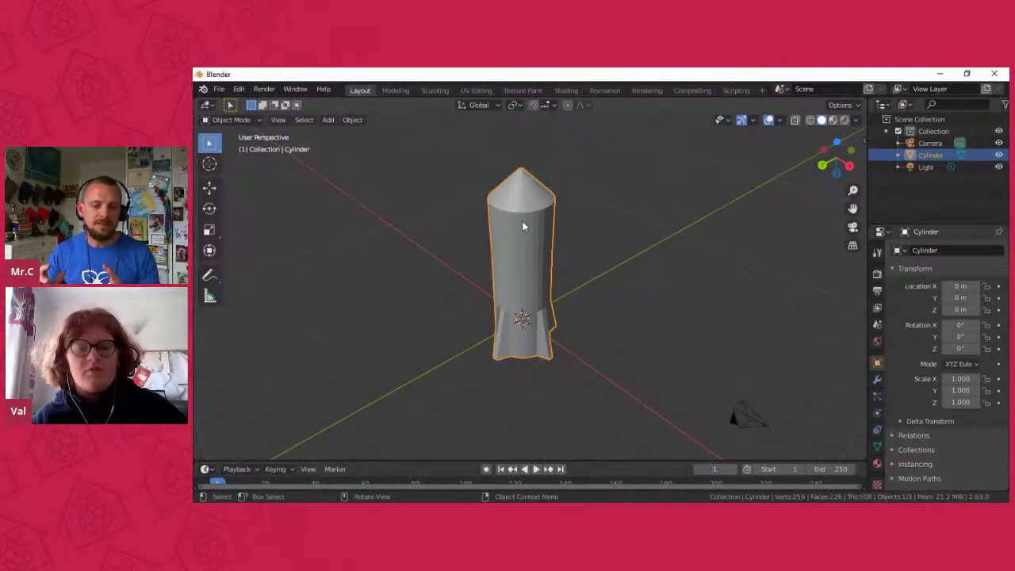
pyautogui.press('s')
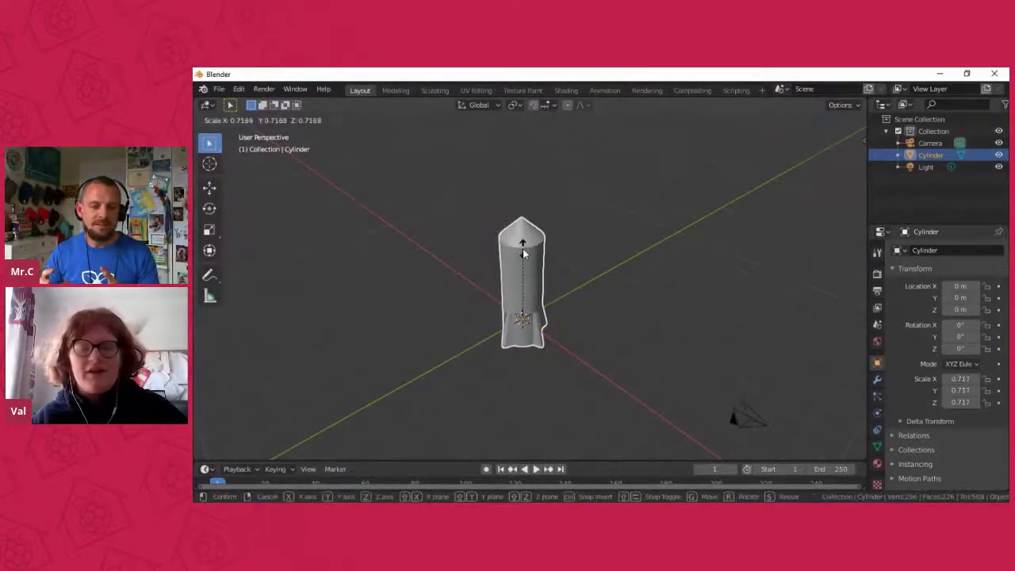
pyautogui.click(525, 241)
pyautogui.scroll(2, 524, 241)
pyautogui.moveTo(837, 159); pyautogui.dragTo(808, 460)
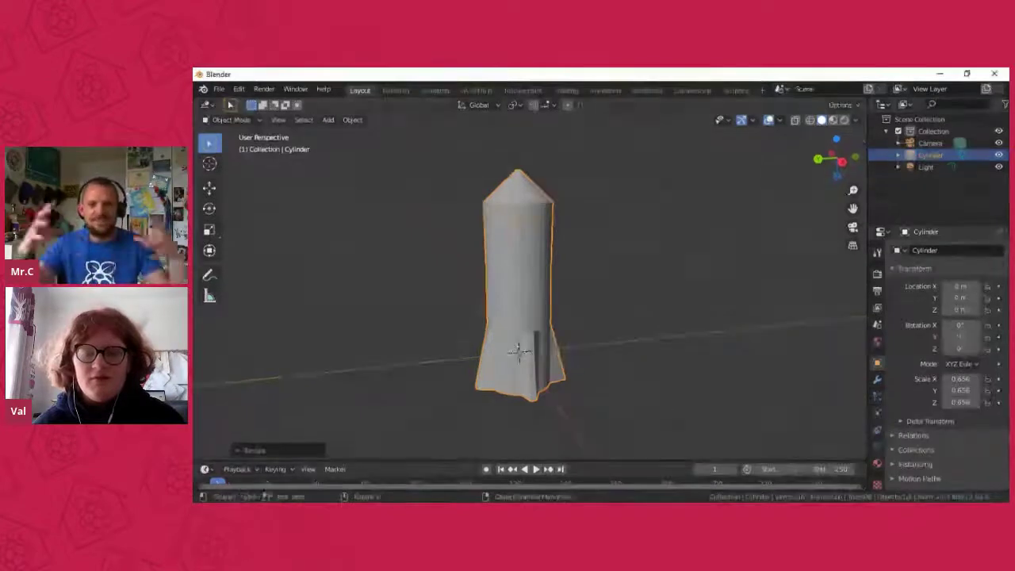
# Step: Reselect the whole rocket and give it a new material
pyautogui.scroll(3, 553, 403)
pyautogui.scroll(-3, 554, 403)
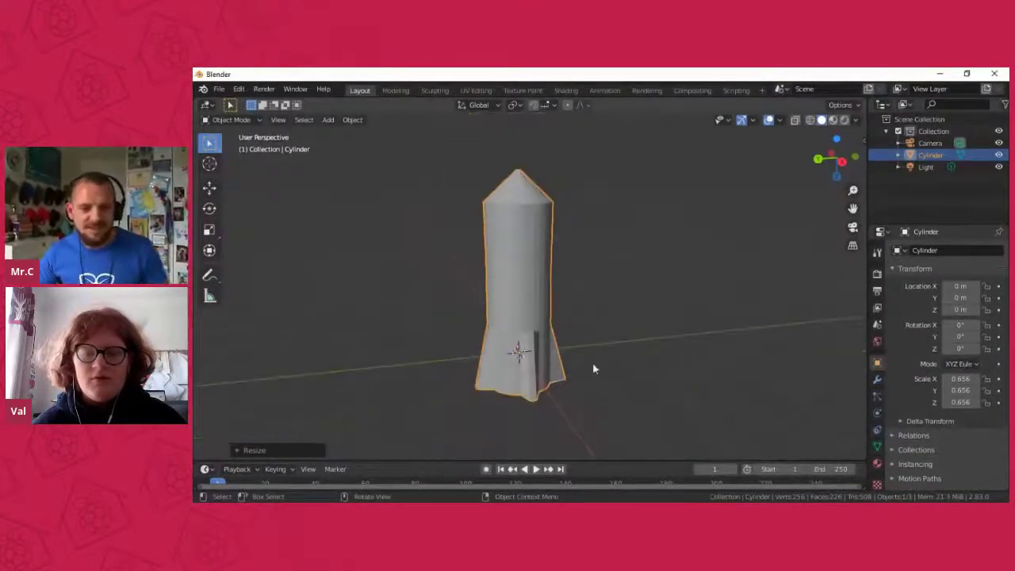
pyautogui.click(711, 323)
pyautogui.moveTo(582, 424); pyautogui.dragTo(403, 154)
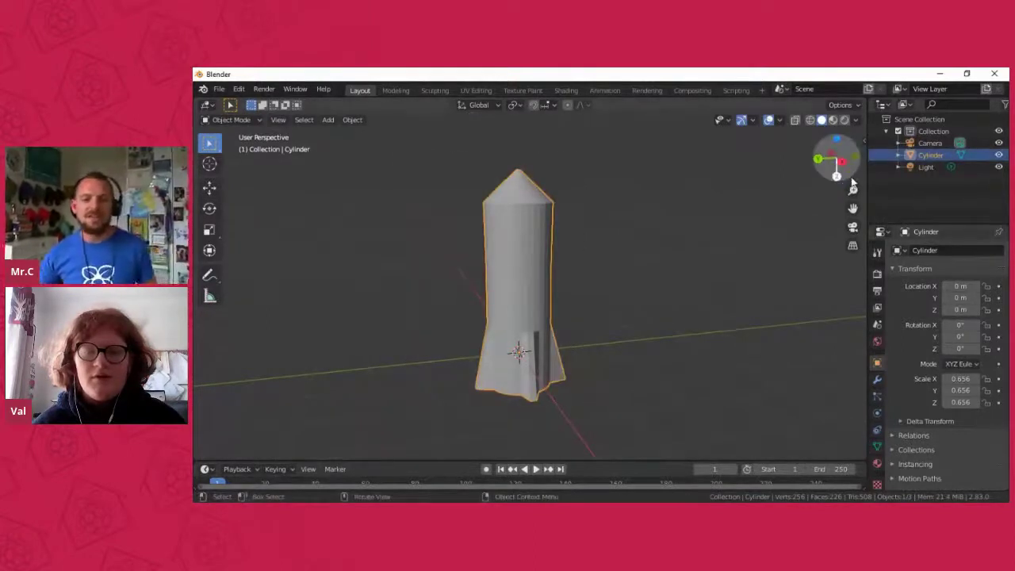
pyautogui.moveTo(831, 173); pyautogui.dragTo(798, 160)
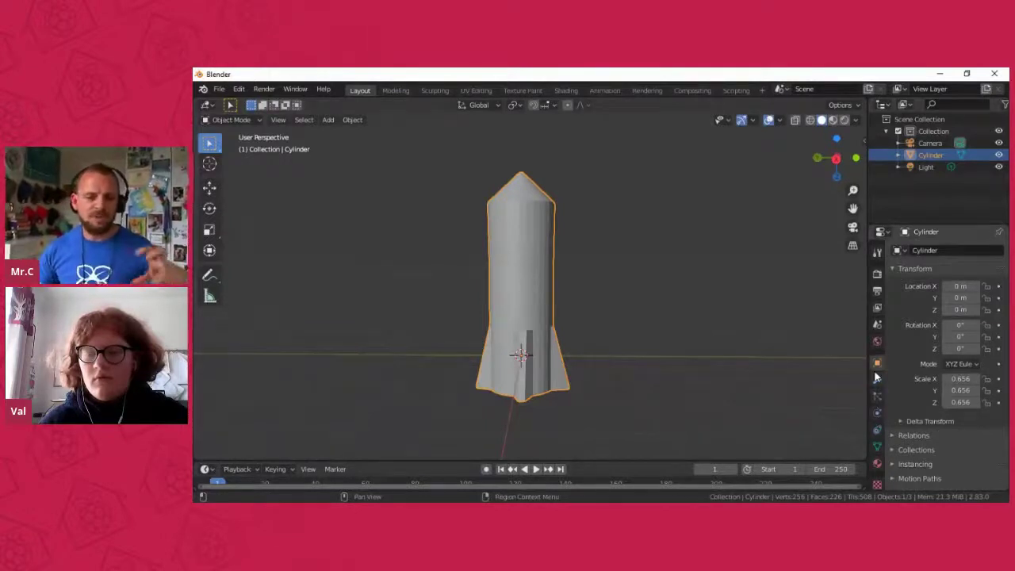
pyautogui.click(875, 466)
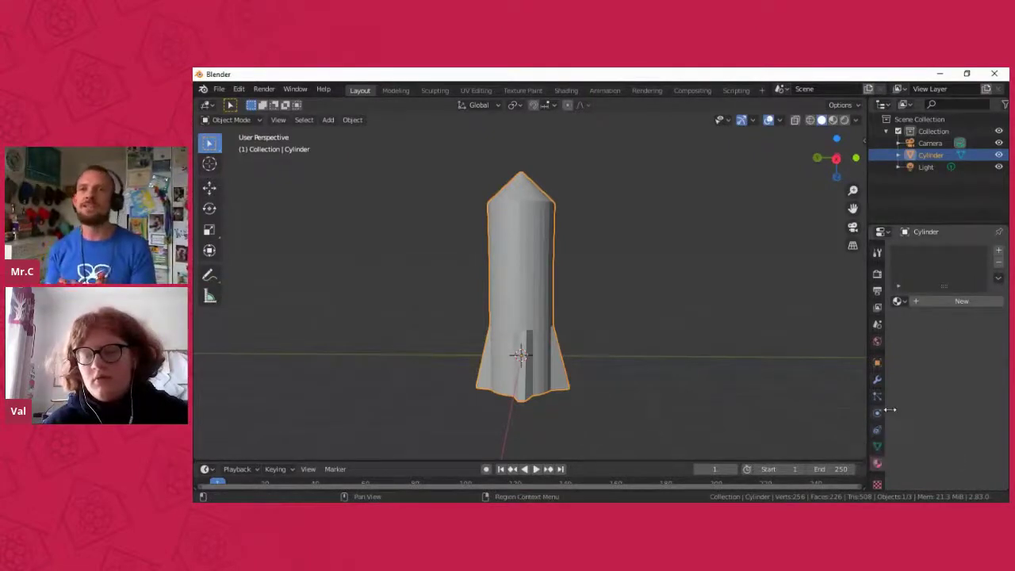
pyautogui.scroll(3, 693, 333)
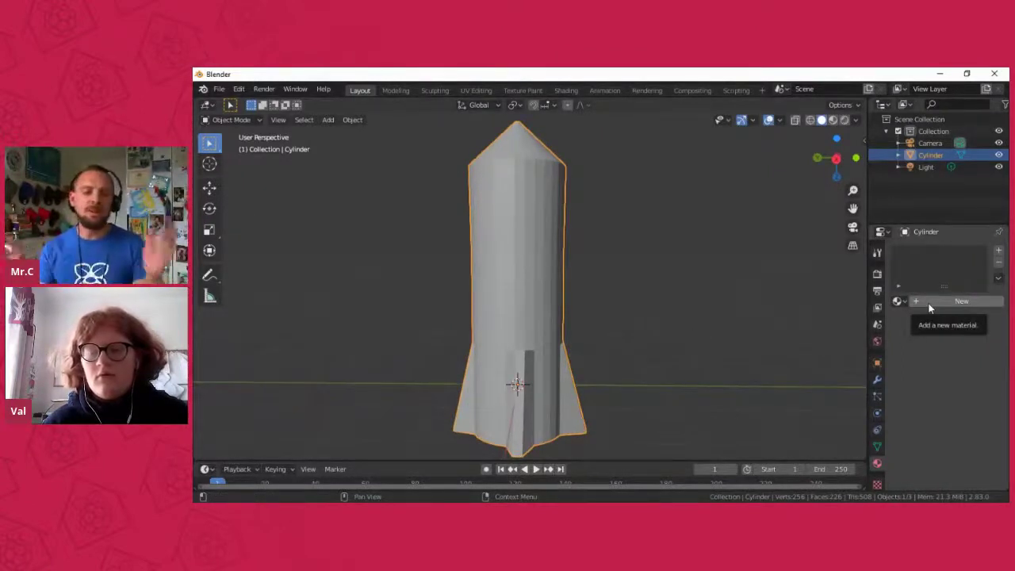
pyautogui.click(929, 302)
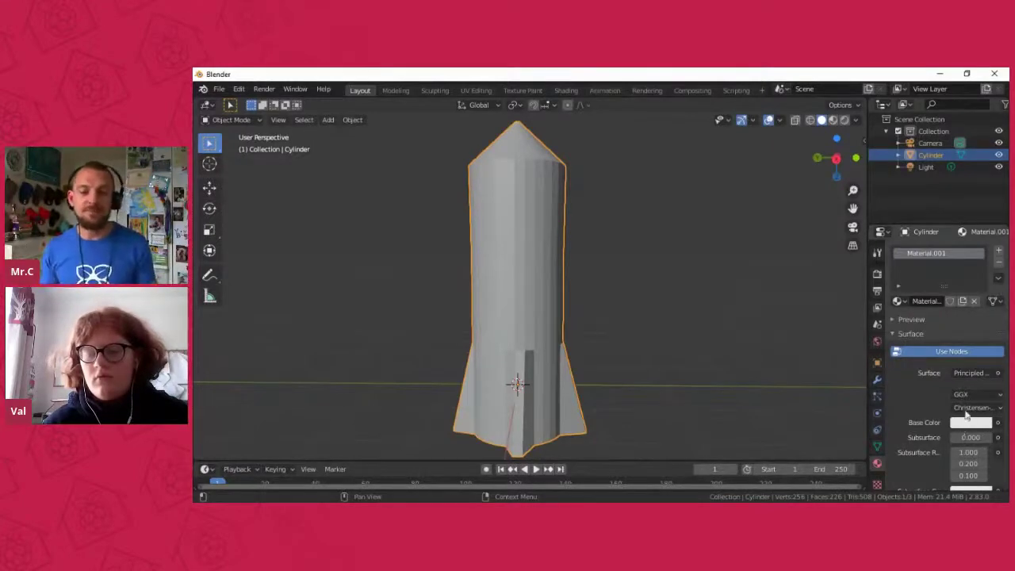
# Step: Look through the new material's Preview, Surface, Volume and Settings sections to locate the base colour setting
pyautogui.scroll(-1, 965, 415)
pyautogui.click(980, 398)
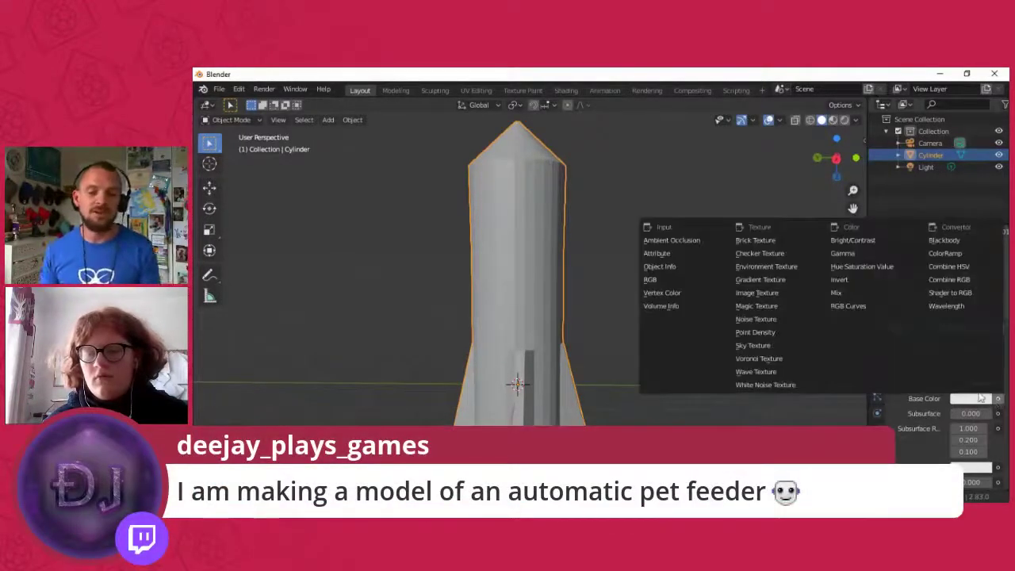
pyautogui.press('Escape')
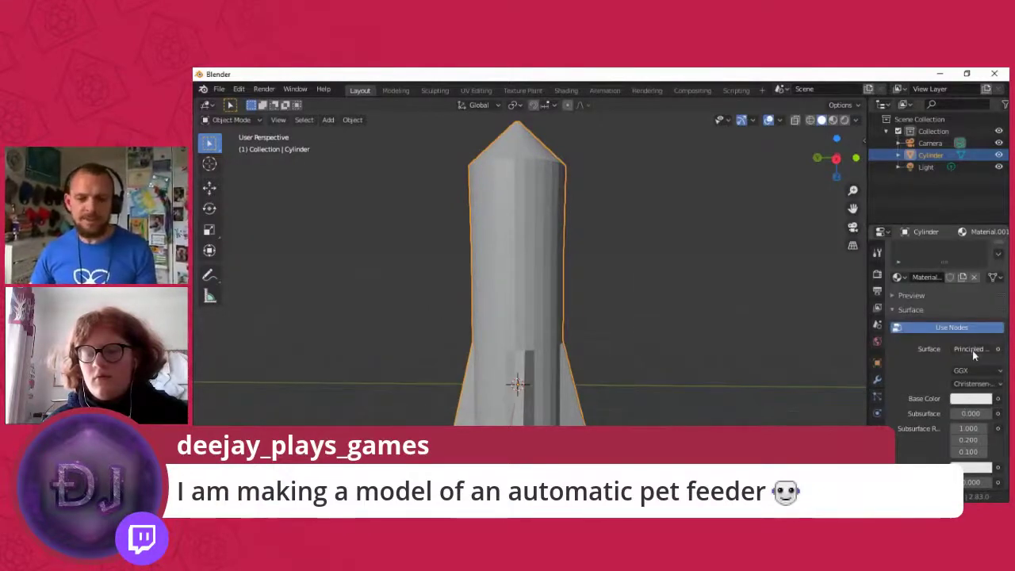
pyautogui.click(937, 312)
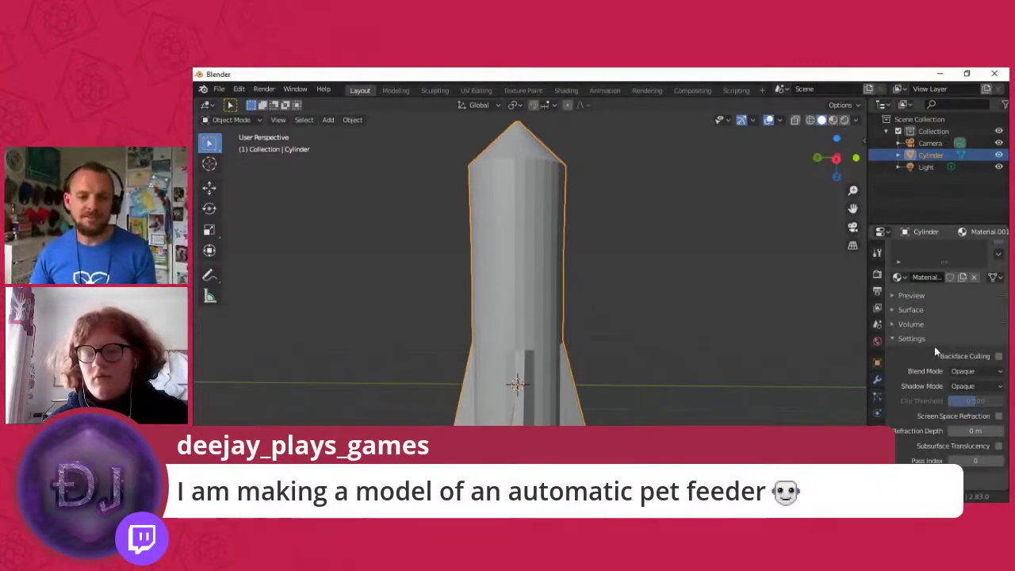
pyautogui.click(931, 342)
pyautogui.click(921, 320)
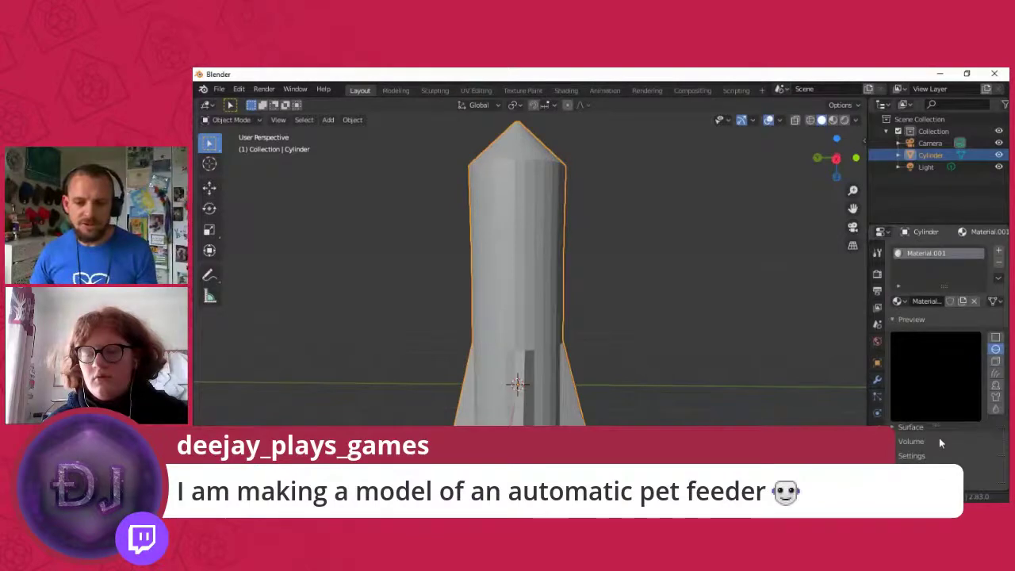
pyautogui.click(911, 320)
pyautogui.click(918, 348)
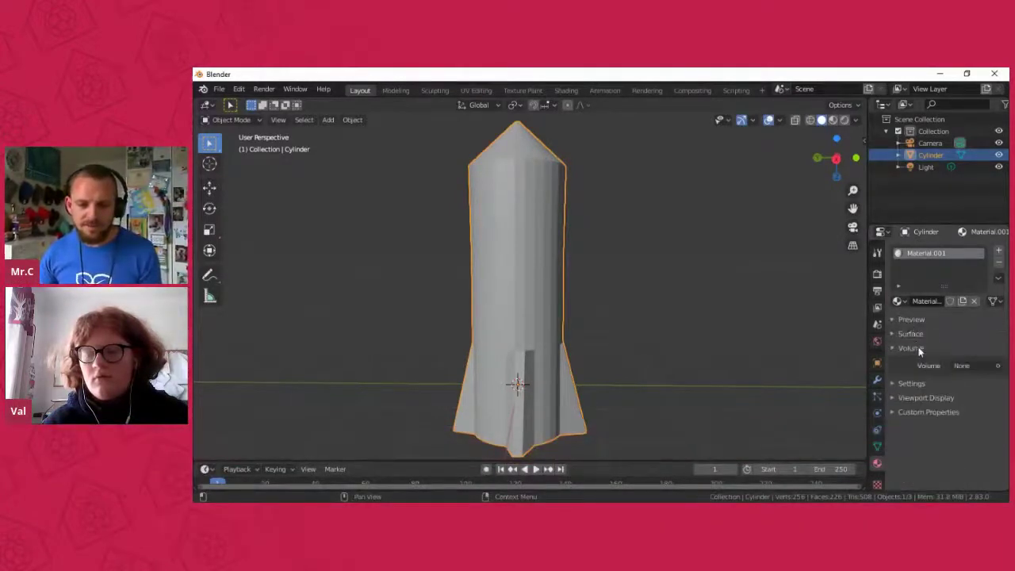
pyautogui.click(910, 334)
pyautogui.scroll(-3, 933, 380)
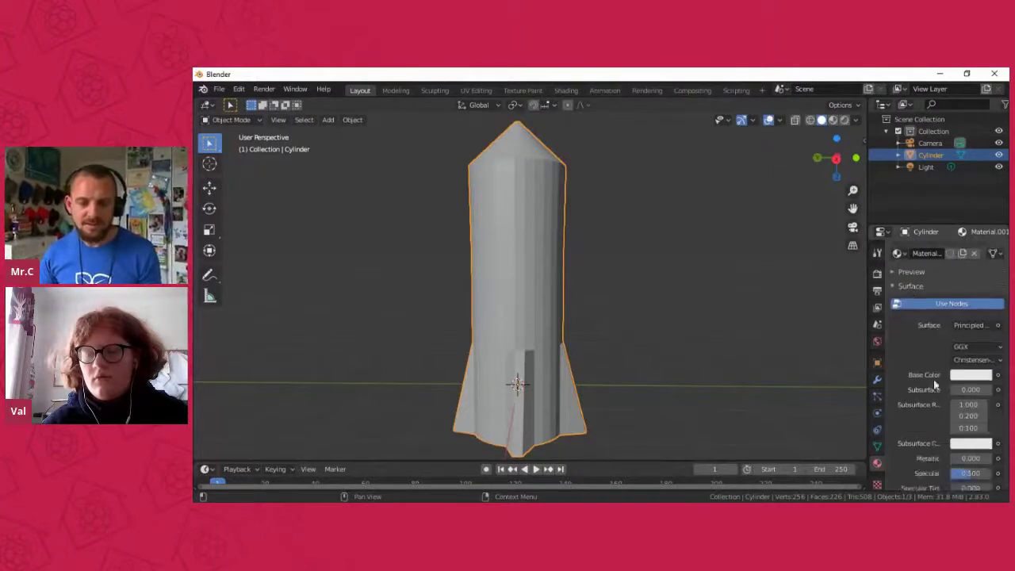
pyautogui.scroll(-2, 933, 379)
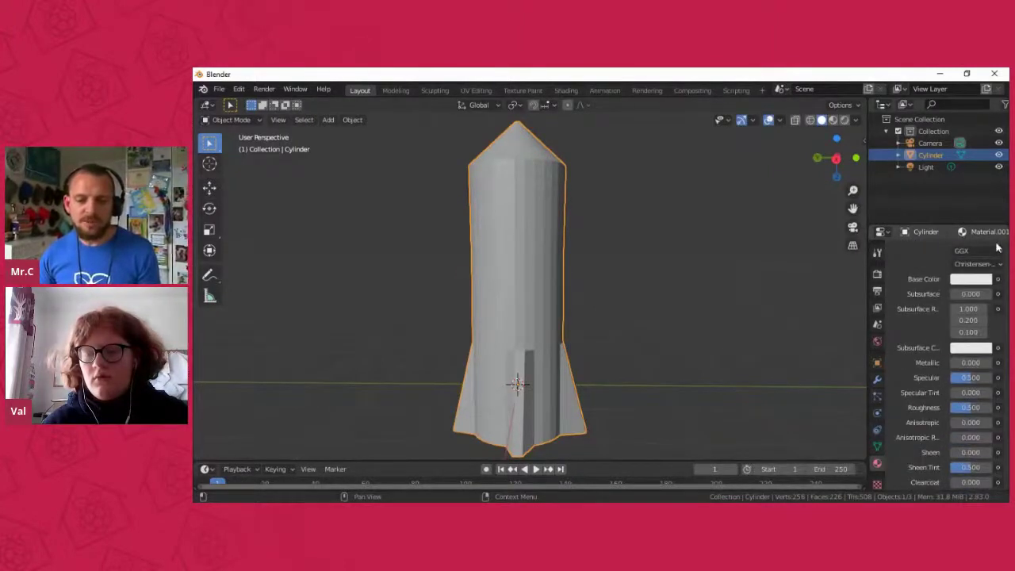
# Step: Try several base colours for the material, including purple and pale pink, ending on pale lavender with hue 0.750 and saturation 0.147
pyautogui.click(984, 281)
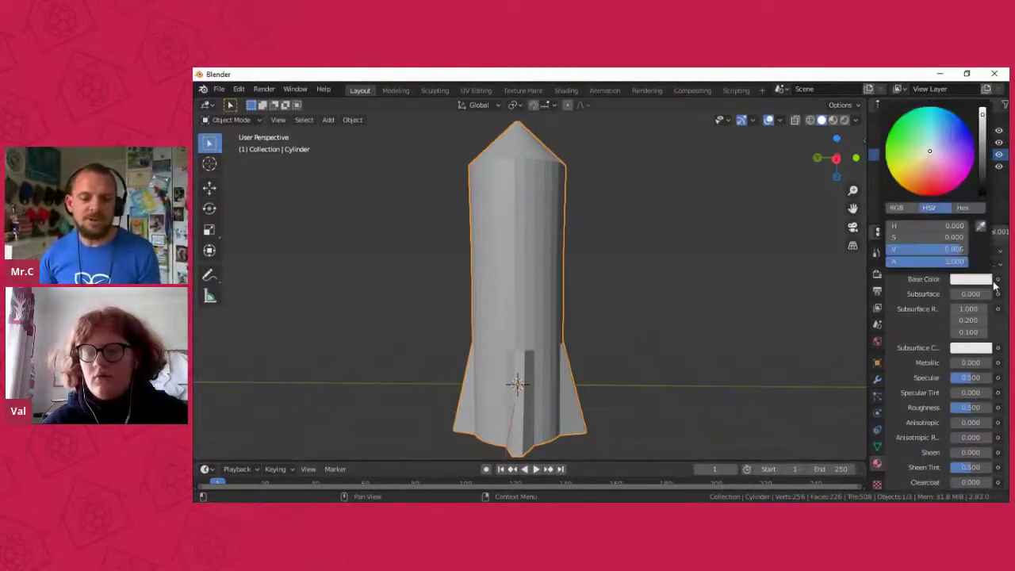
pyautogui.moveTo(948, 143)
pyautogui.mouseDown()
pyautogui.moveTo(953, 129)
pyautogui.moveTo(951, 151)
pyautogui.mouseUp()
pyautogui.click(947, 152)
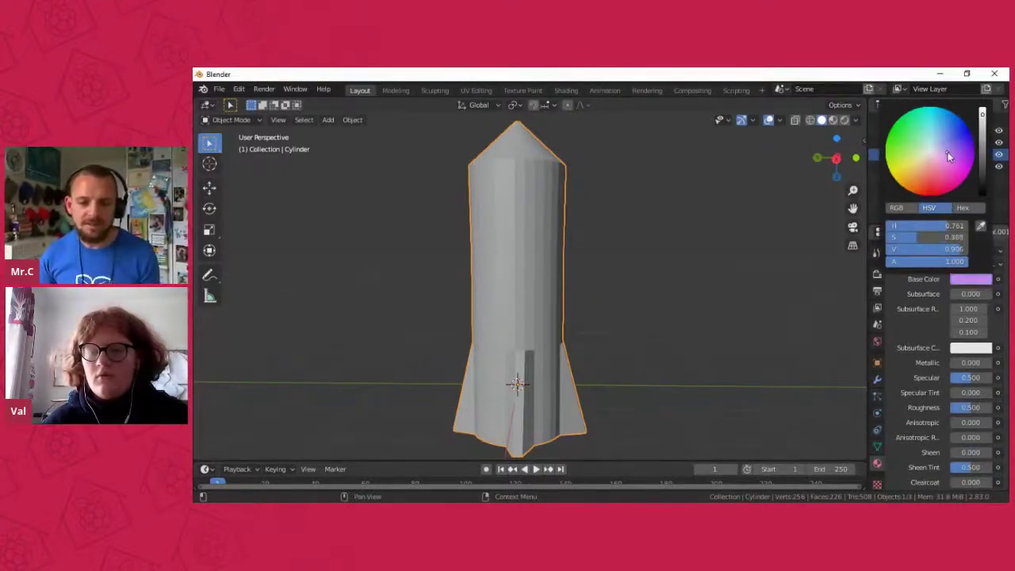
pyautogui.click(956, 143)
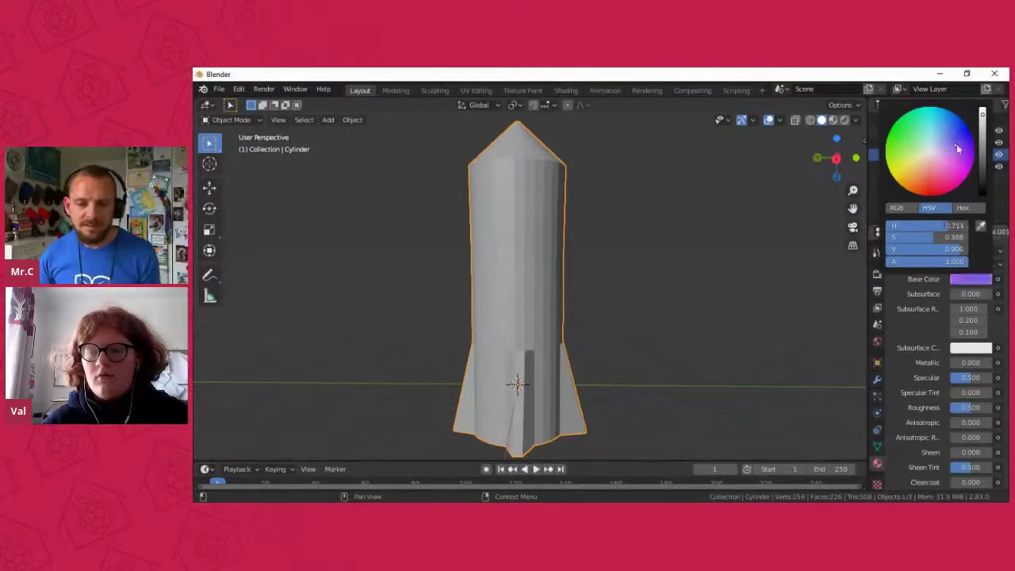
pyautogui.click(953, 149)
pyautogui.click(941, 171)
pyautogui.click(946, 152)
pyautogui.click(945, 152)
pyautogui.click(929, 156)
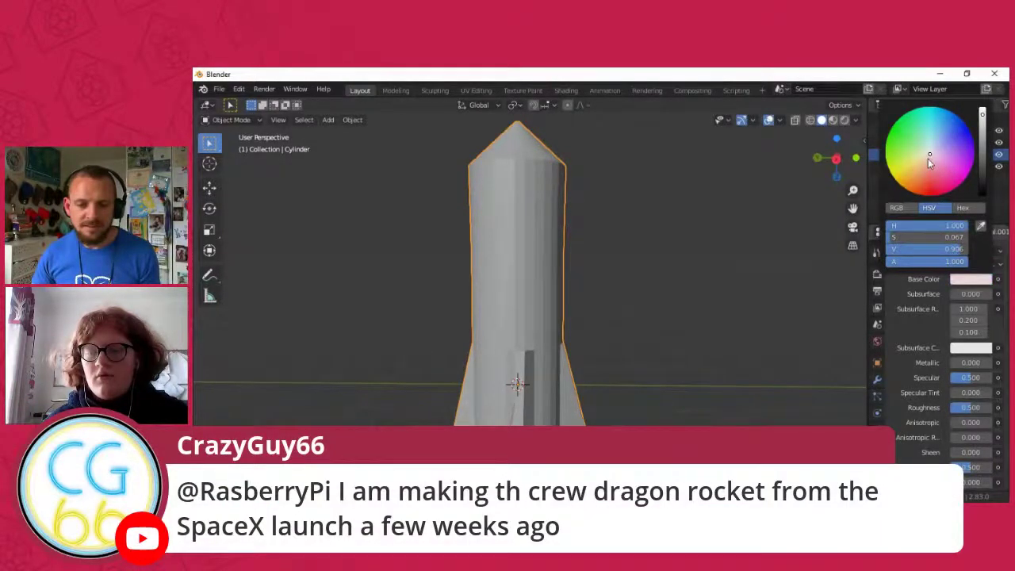
pyautogui.click(911, 149)
pyautogui.click(932, 144)
pyautogui.click(936, 150)
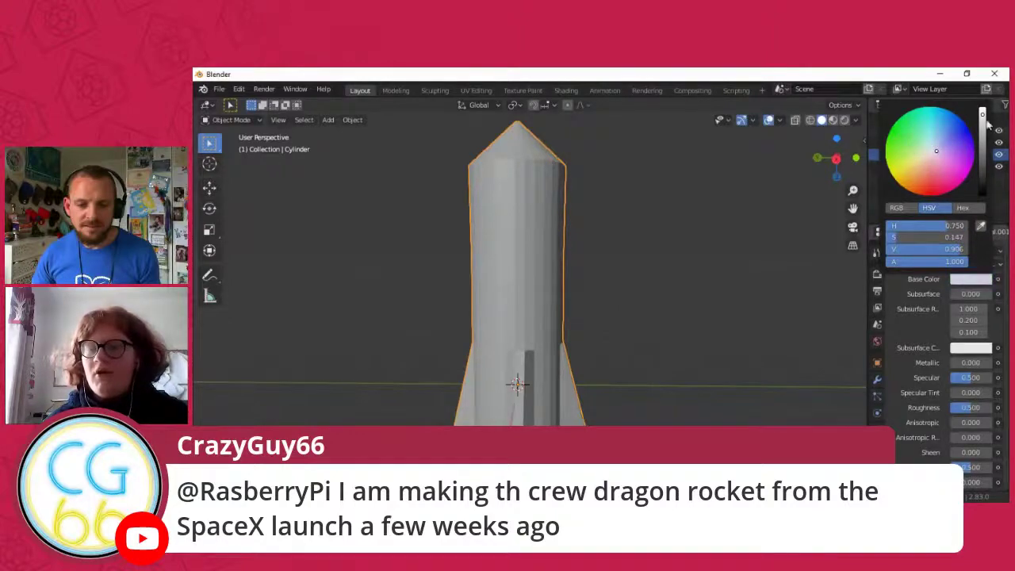
# Step: Raise the base colour's brightness to 1.000 and make it light red in RGB mode, with R 1.000, G 0.159 and B 0.122
pyautogui.moveTo(985, 121); pyautogui.dragTo(984, 107)
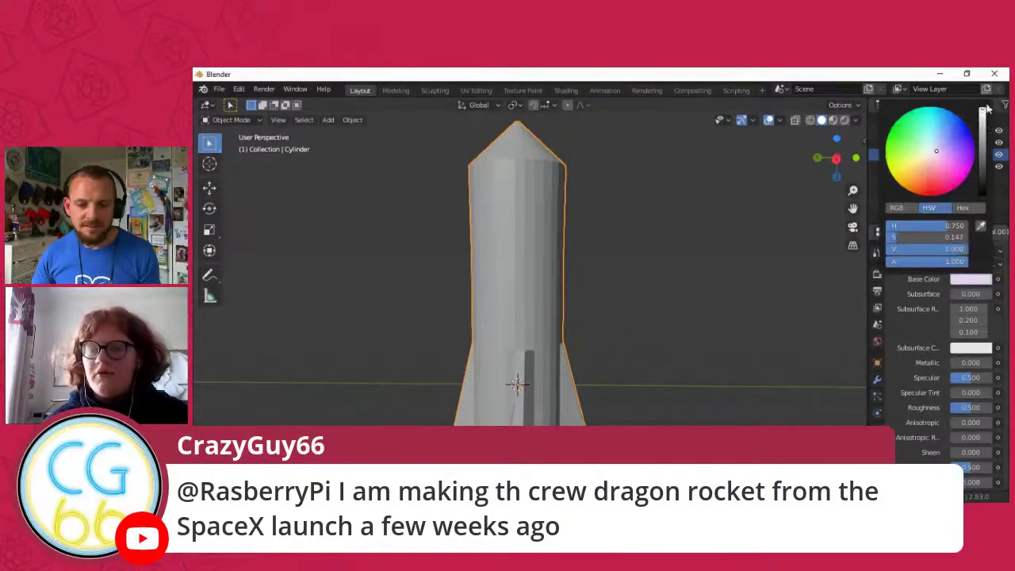
pyautogui.moveTo(928, 170)
pyautogui.mouseDown()
pyautogui.moveTo(936, 132)
pyautogui.moveTo(944, 162)
pyautogui.mouseUp()
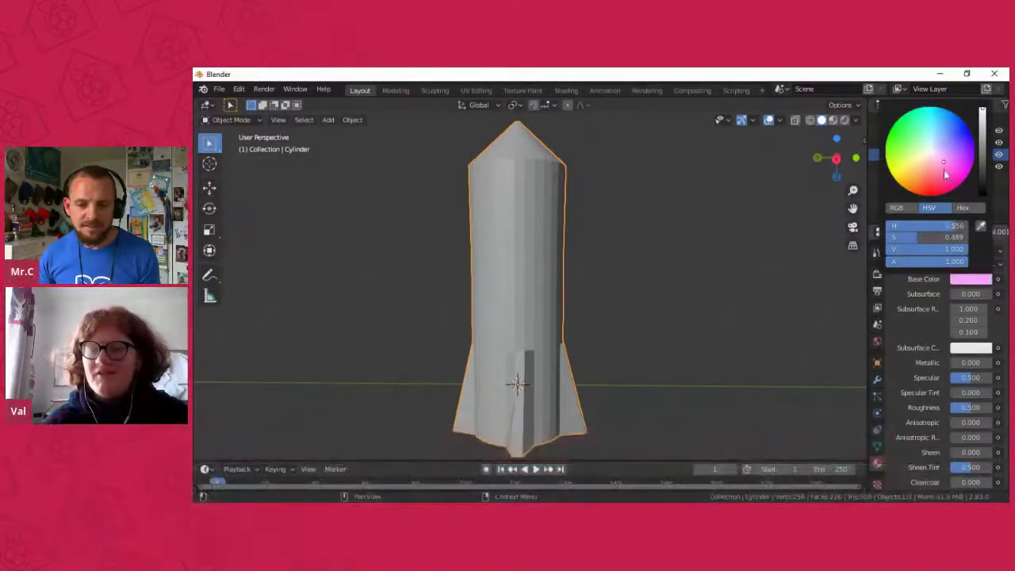
pyautogui.moveTo(944, 169)
pyautogui.mouseDown()
pyautogui.moveTo(913, 165)
pyautogui.moveTo(959, 161)
pyautogui.moveTo(933, 131)
pyautogui.mouseUp()
pyautogui.click(897, 208)
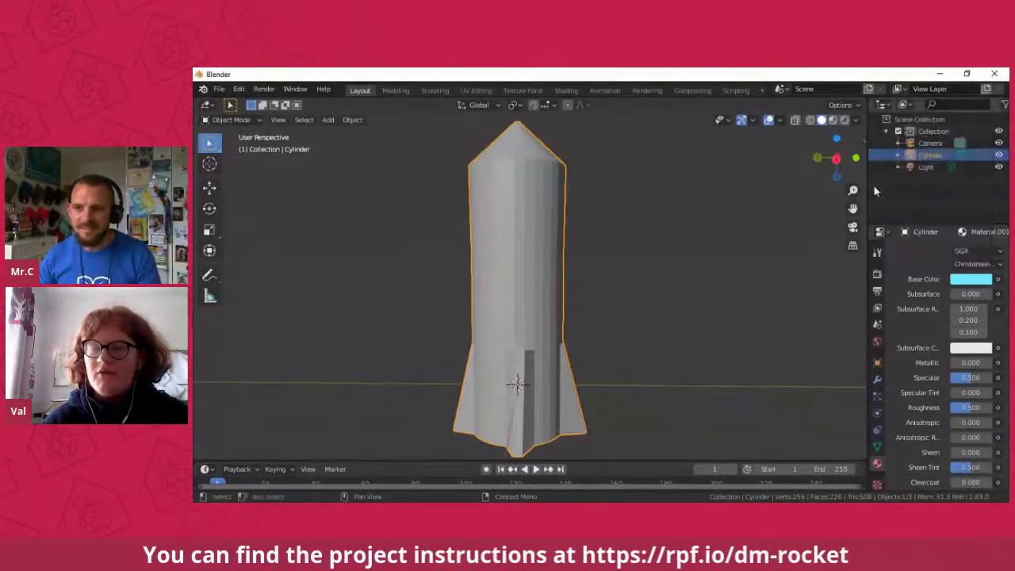
pyautogui.click(970, 279)
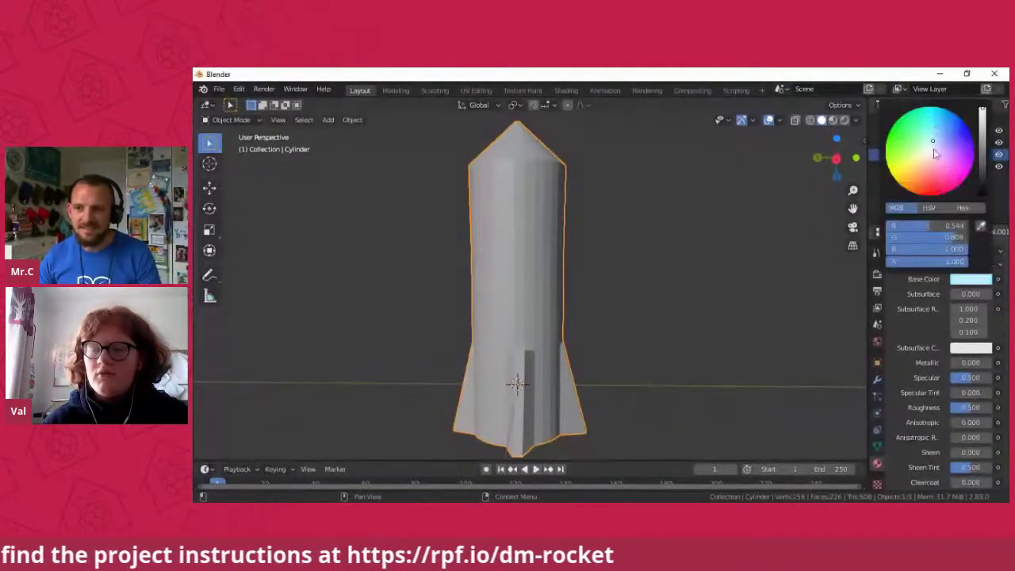
pyautogui.moveTo(936, 154); pyautogui.dragTo(928, 178)
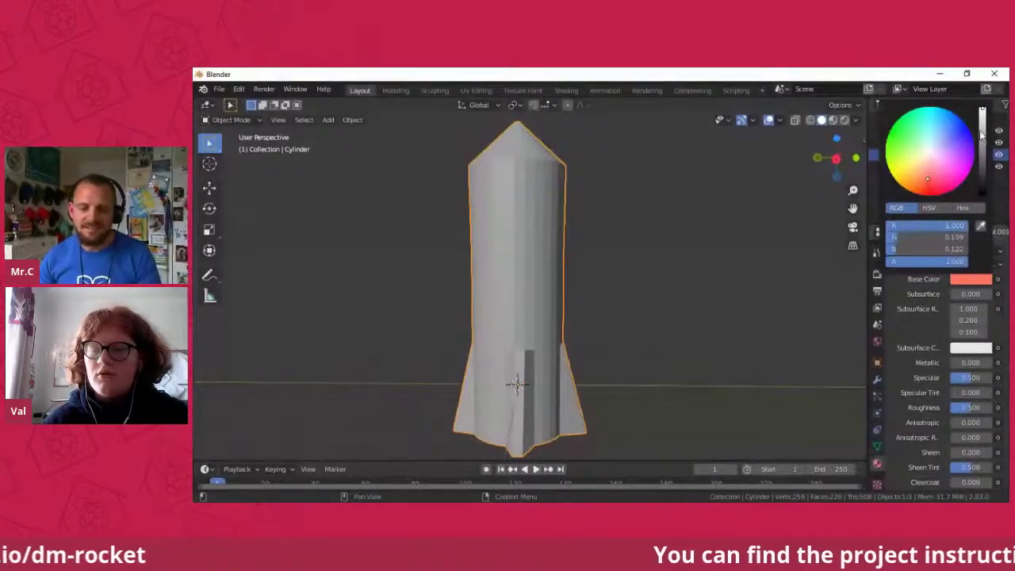
# Step: Change the material's base colour to a fully saturated red and lower its brightness slightly
pyautogui.moveTo(924, 176); pyautogui.dragTo(934, 205)
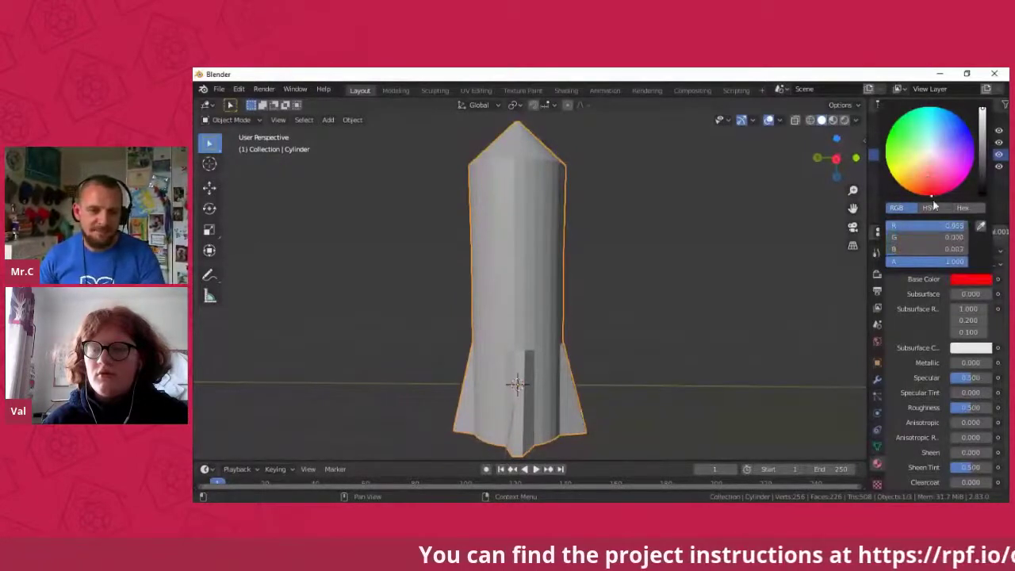
pyautogui.click(983, 120)
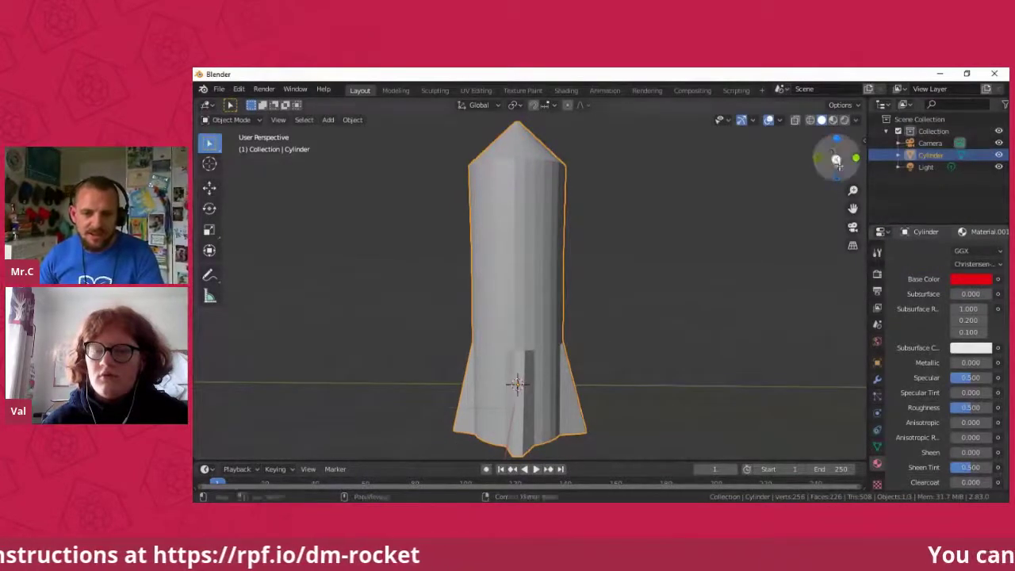
pyautogui.moveTo(836, 158); pyautogui.dragTo(709, 149)
pyautogui.scroll(-5, 942, 318)
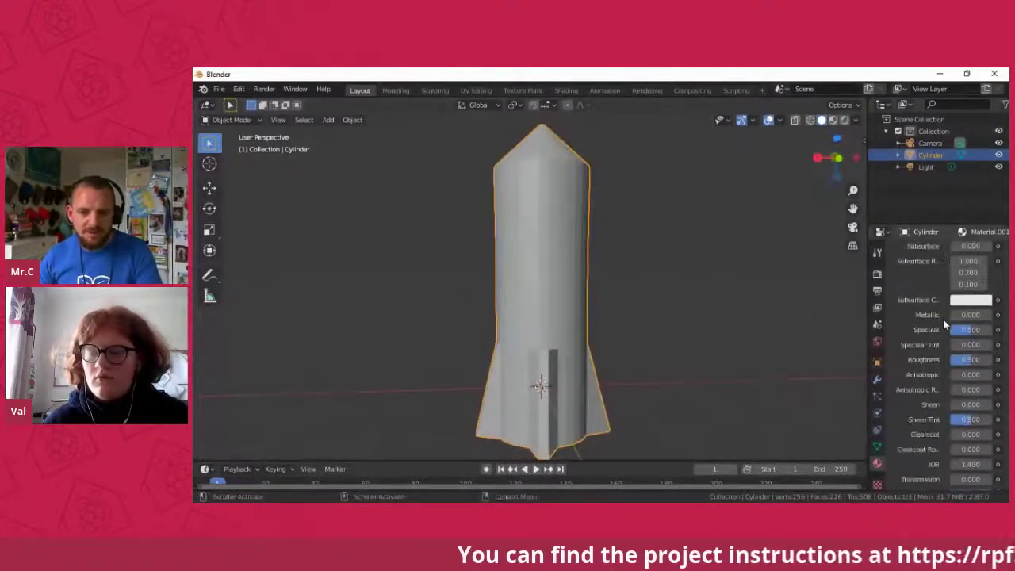
# Step: Rename the rocket's material as "thing"
pyautogui.scroll(10, 923, 350)
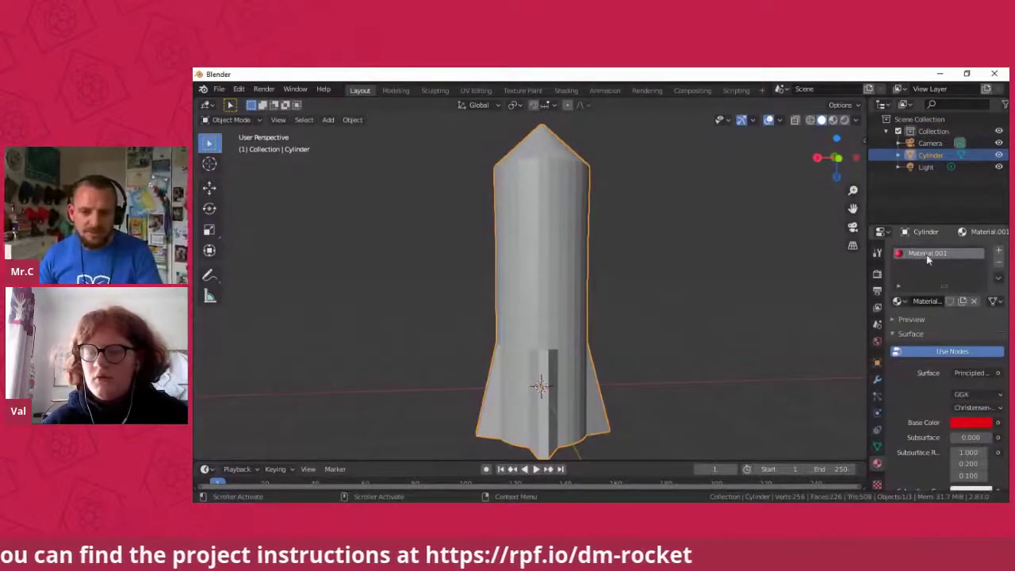
pyautogui.doubleClick(922, 303)
pyautogui.click(973, 288)
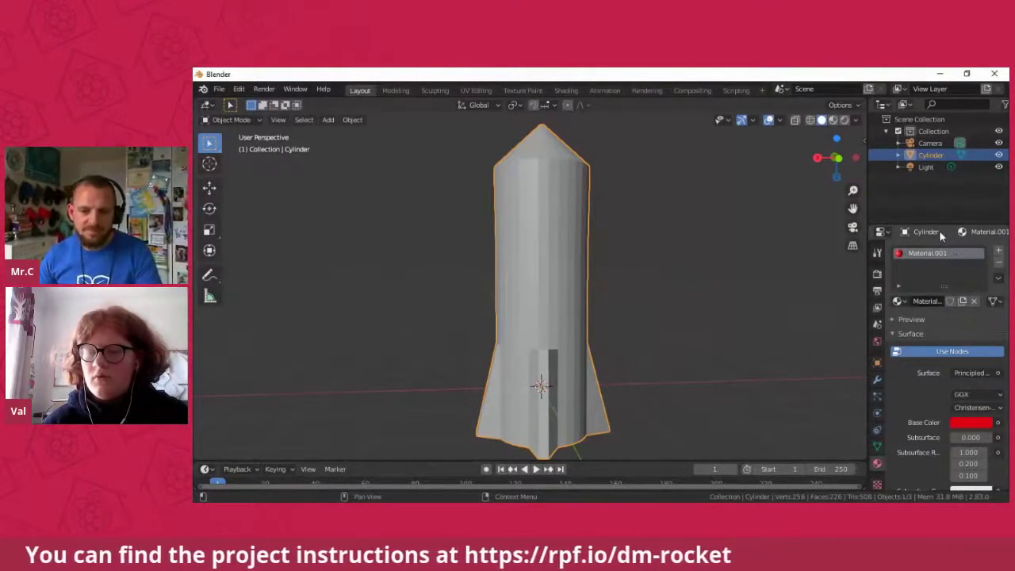
pyautogui.click(929, 302)
pyautogui.press('BackSpace')
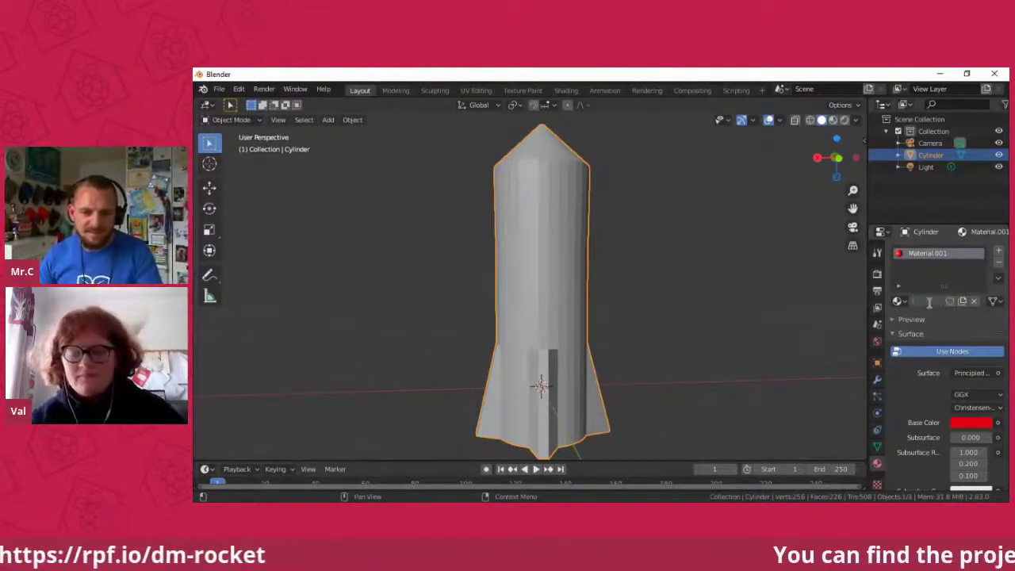
pyautogui.write('bling')
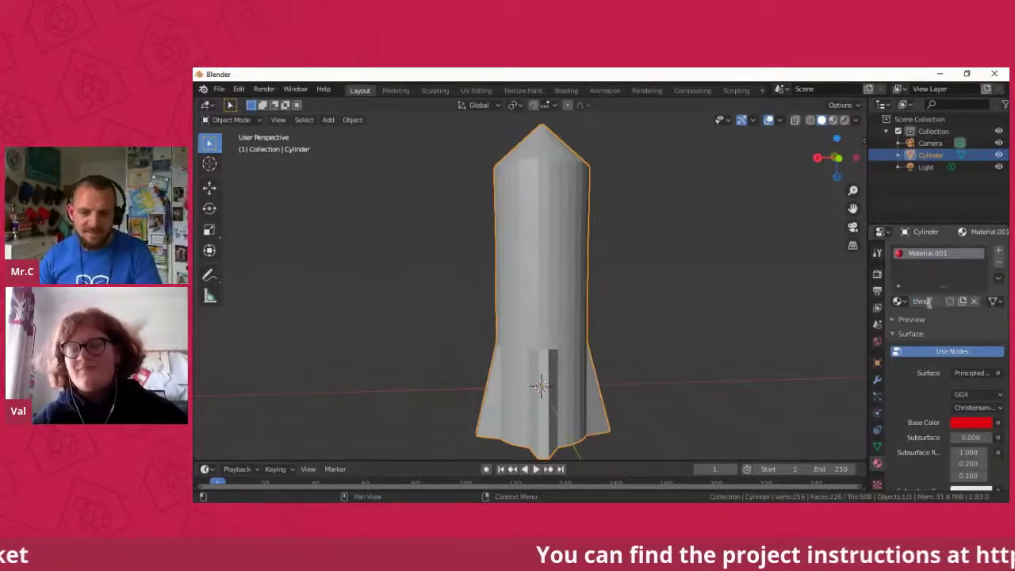
pyautogui.press('Return')
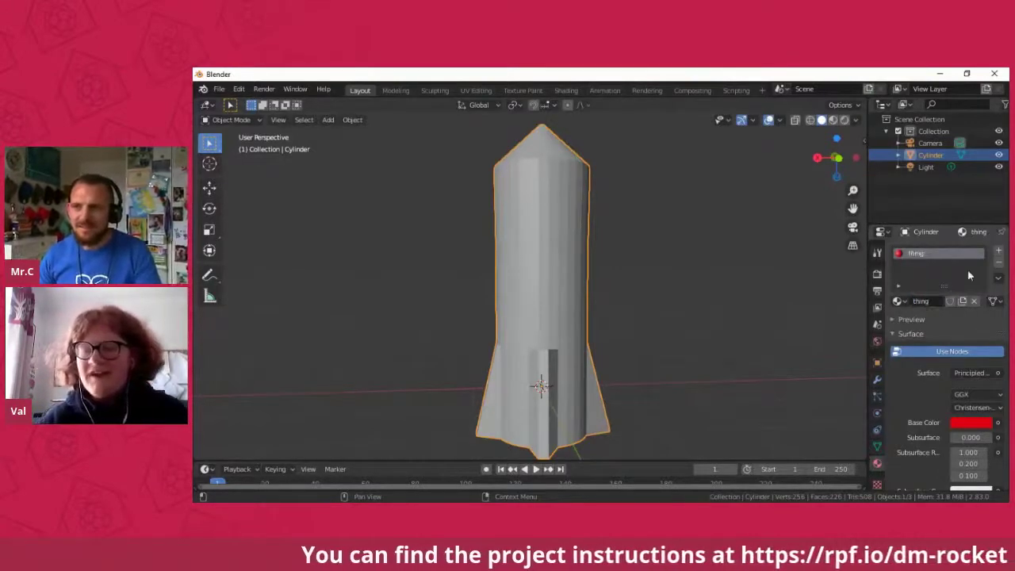
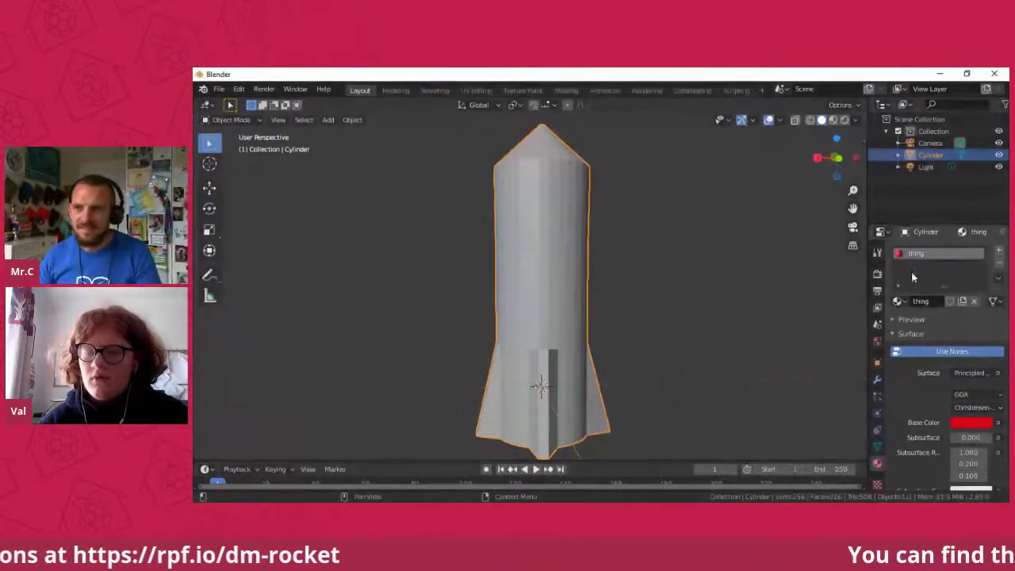
# Step: Look through the material's Preview and Surface settings to examine how the colour is applied to the rocket
pyautogui.scroll(-2, 911, 272)
pyautogui.scroll(-14, 913, 278)
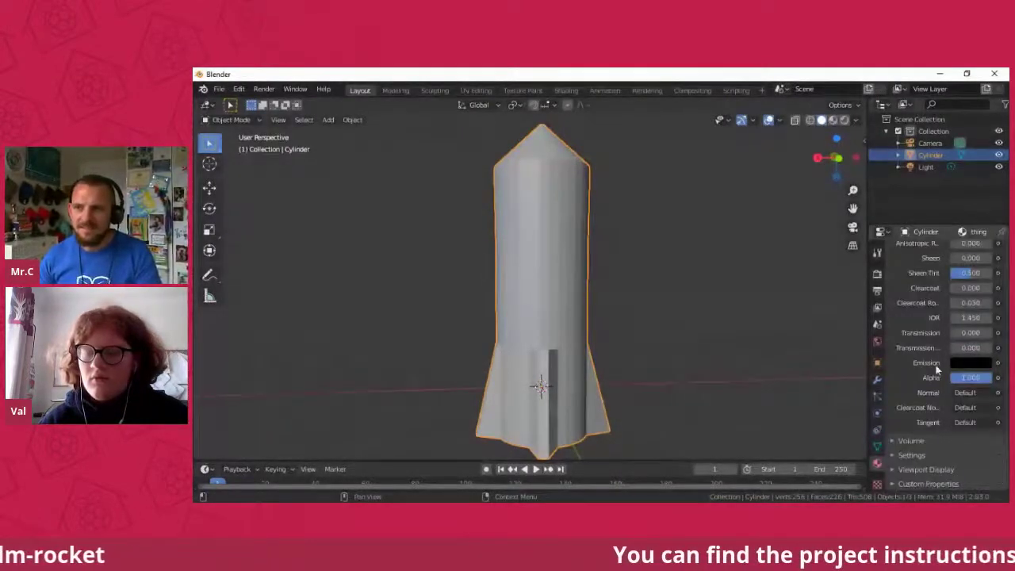
pyautogui.scroll(15, 937, 368)
pyautogui.click(929, 308)
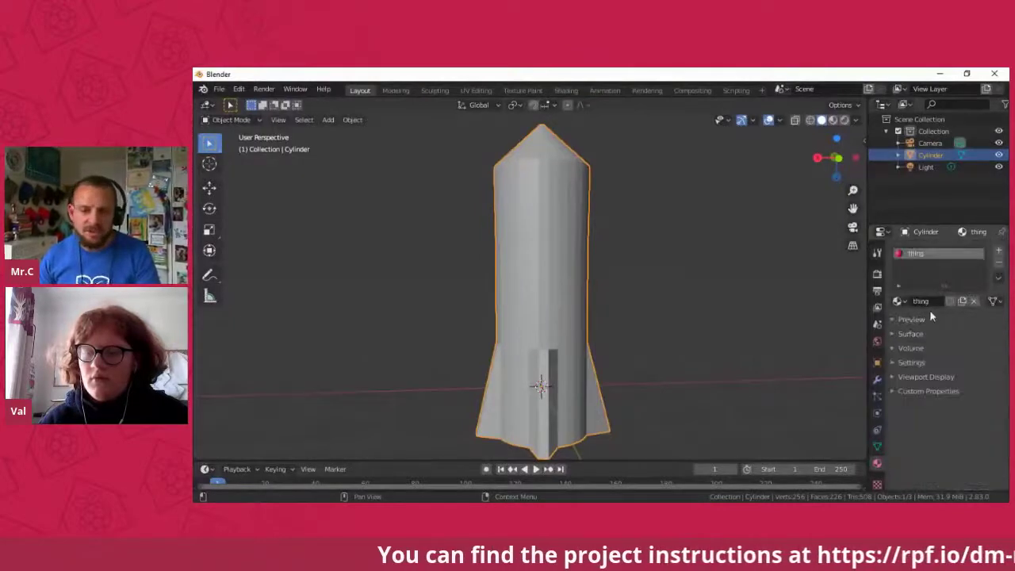
pyautogui.click(931, 317)
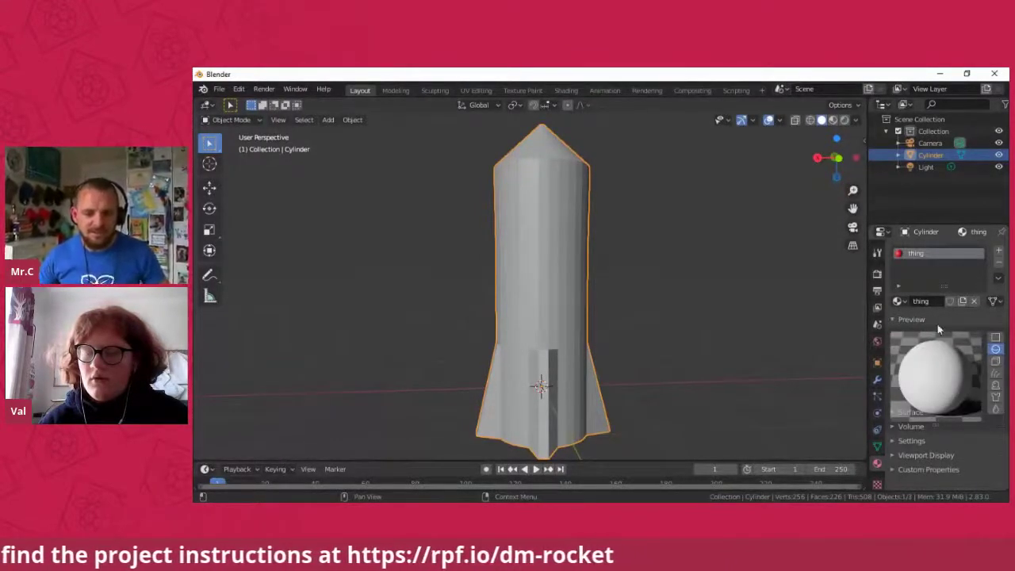
pyautogui.click(925, 318)
pyautogui.click(912, 334)
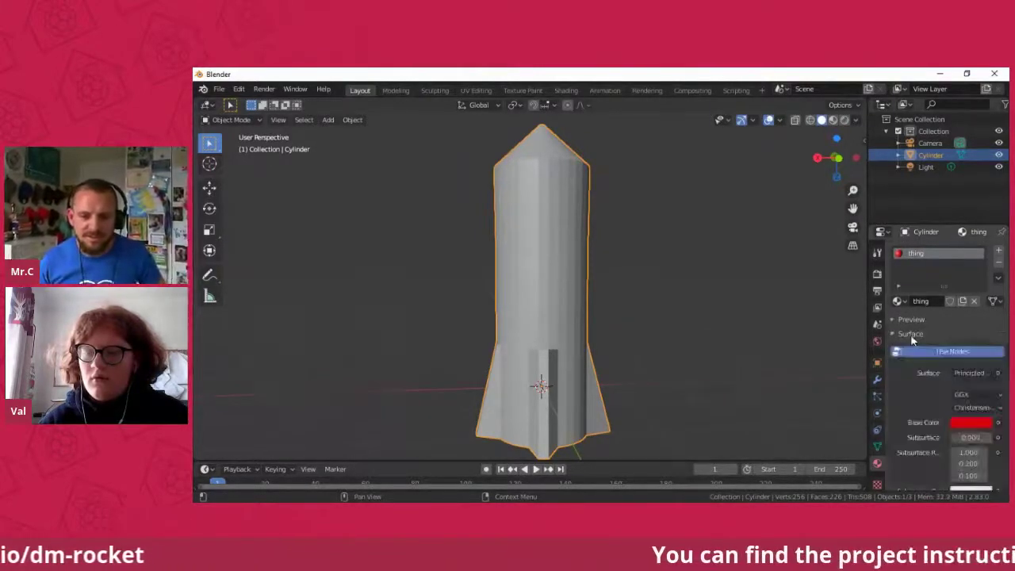
pyautogui.scroll(-3, 923, 335)
pyautogui.scroll(3, 923, 334)
pyautogui.scroll(-4, 923, 333)
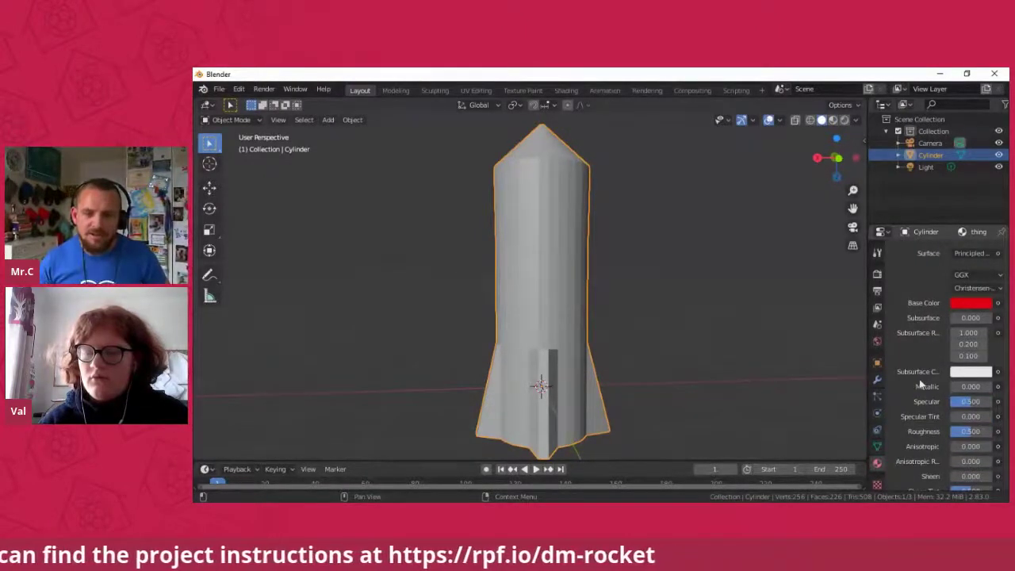
pyautogui.scroll(2, 919, 369)
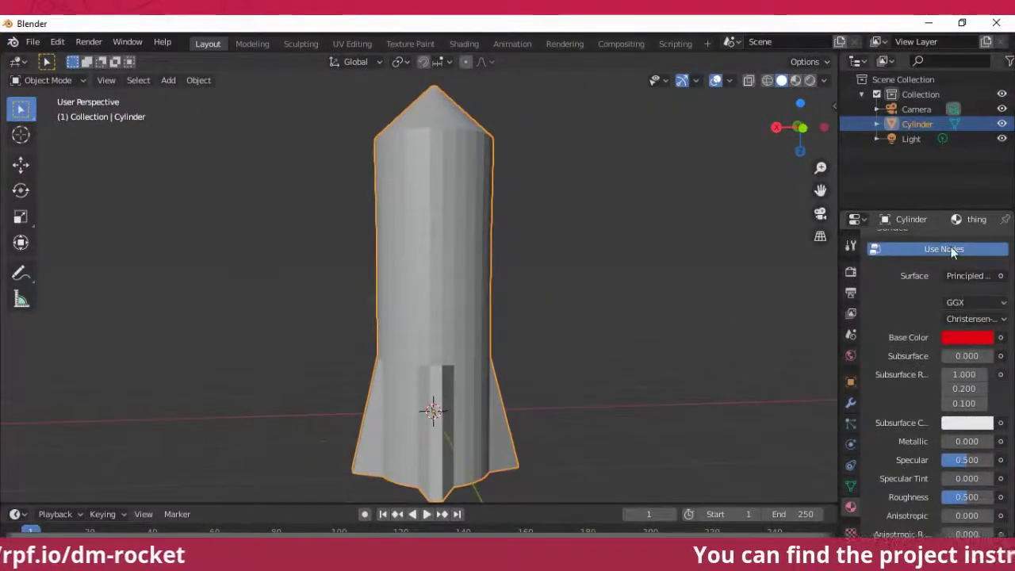
# Step: Turn off Use Nodes for the material and set its base colour to red with R 0.800, G 0.009 and B 0.023
pyautogui.click(951, 251)
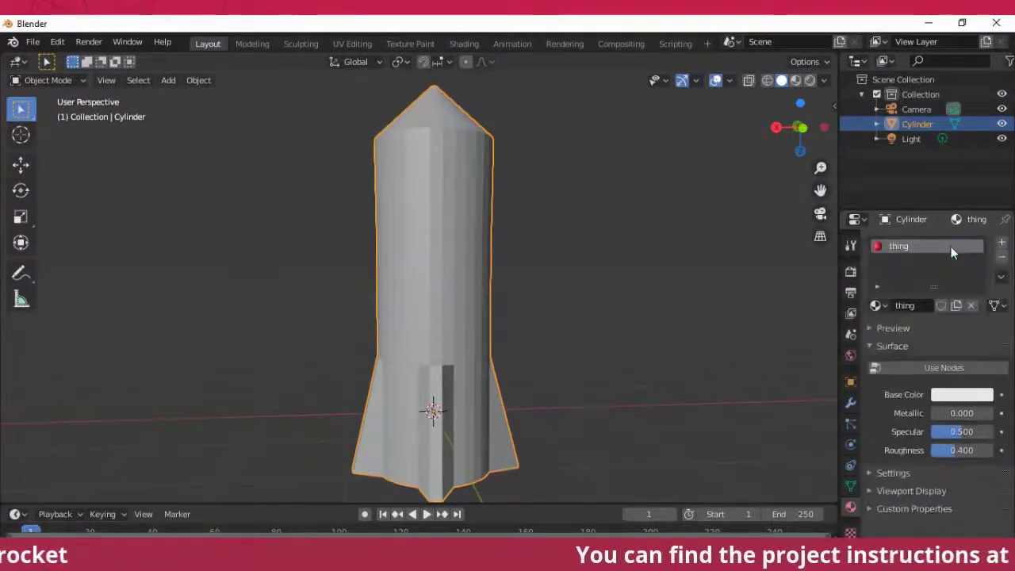
pyautogui.click(955, 396)
pyautogui.click(922, 282)
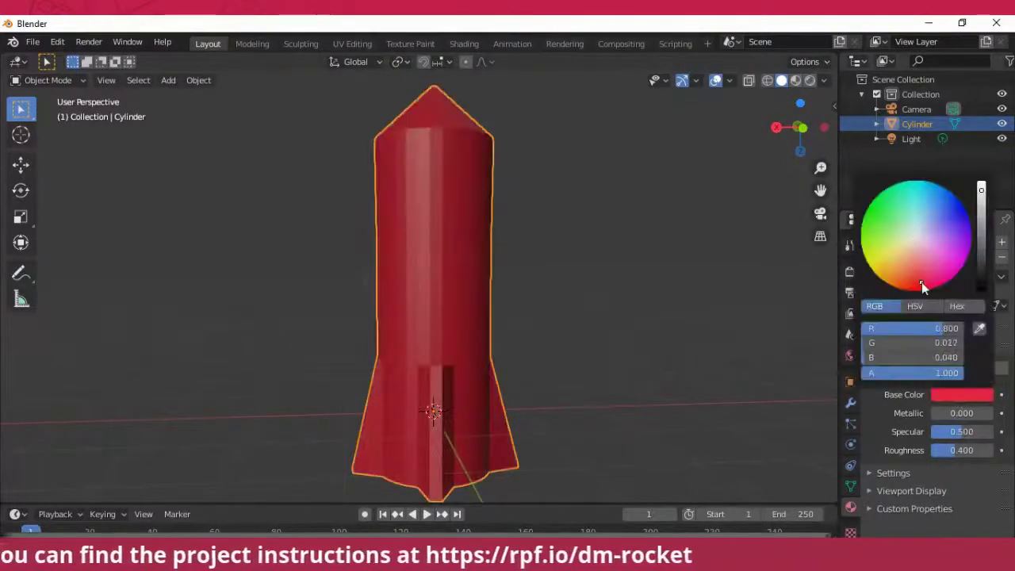
pyautogui.moveTo(921, 281)
pyautogui.mouseDown()
pyautogui.moveTo(921, 267)
pyautogui.moveTo(922, 277)
pyautogui.mouseUp()
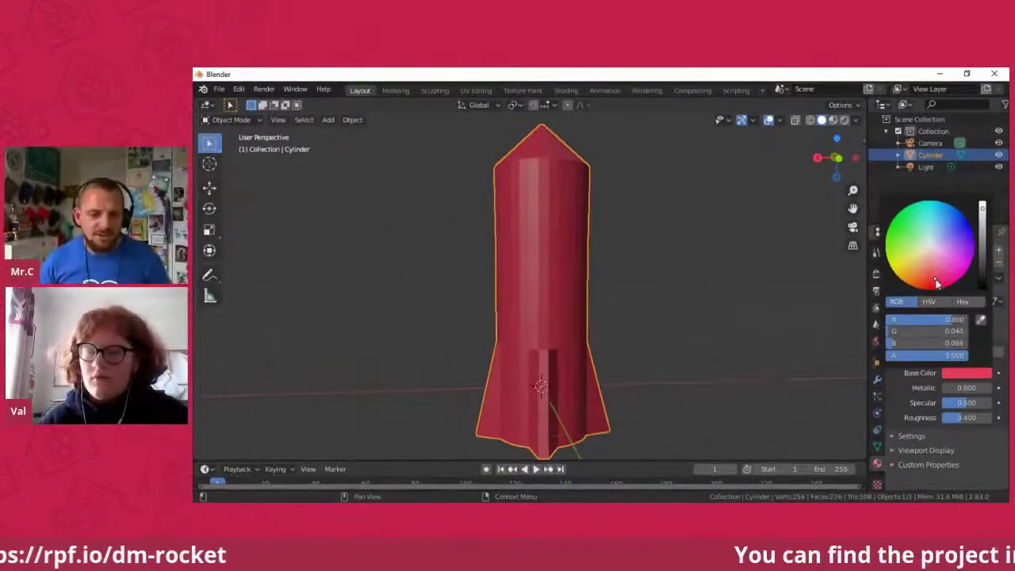
pyautogui.moveTo(922, 276); pyautogui.dragTo(935, 289)
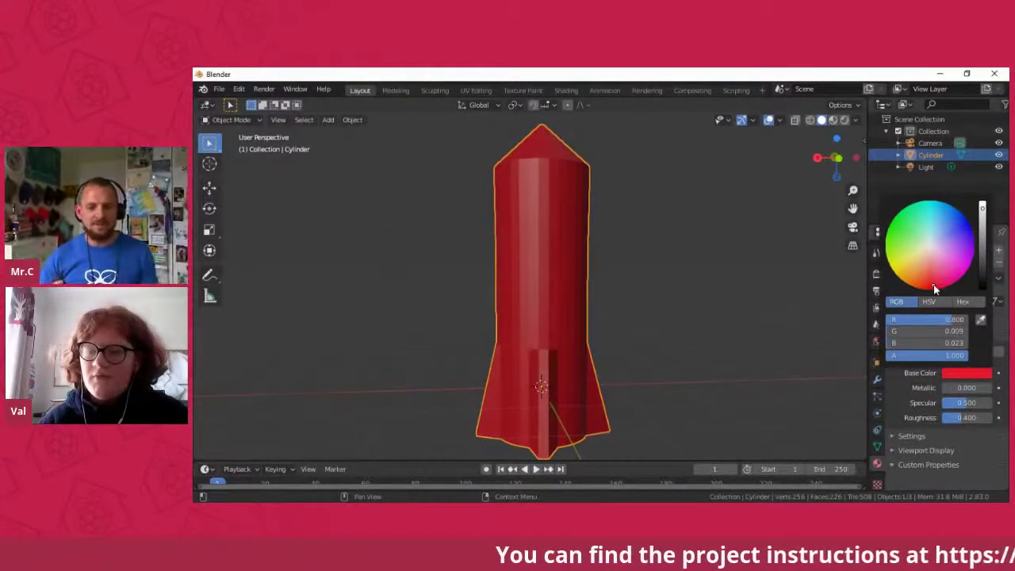
# Step: Try a darker red base colour, restore a bright red, and raise Metallic, Specular and Roughness to 1.000
pyautogui.click(986, 243)
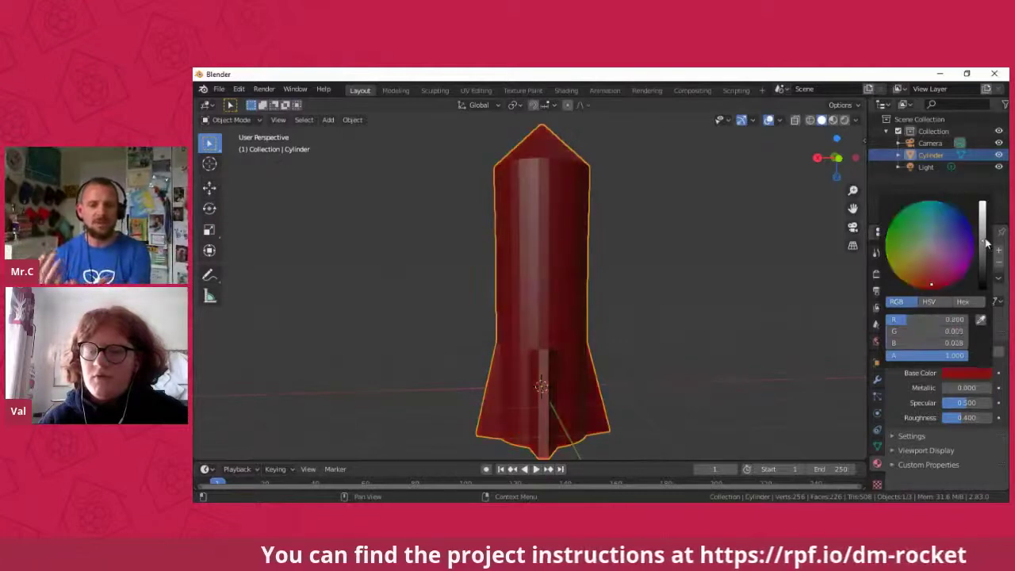
pyautogui.moveTo(985, 243); pyautogui.dragTo(983, 209)
pyautogui.moveTo(967, 268); pyautogui.dragTo(932, 286)
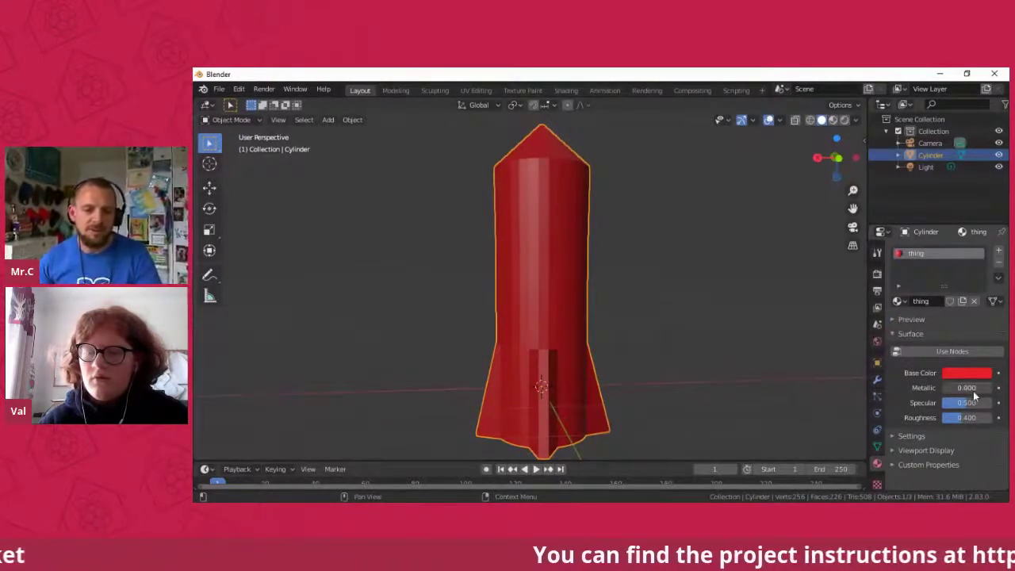
pyautogui.moveTo(975, 393)
pyautogui.mouseDown()
pyautogui.moveTo(1004, 390)
pyautogui.moveTo(198, 386)
pyautogui.moveTo(973, 406)
pyautogui.moveTo(961, 428)
pyautogui.moveTo(991, 419)
pyautogui.moveTo(983, 399)
pyautogui.moveTo(998, 402)
pyautogui.mouseUp()
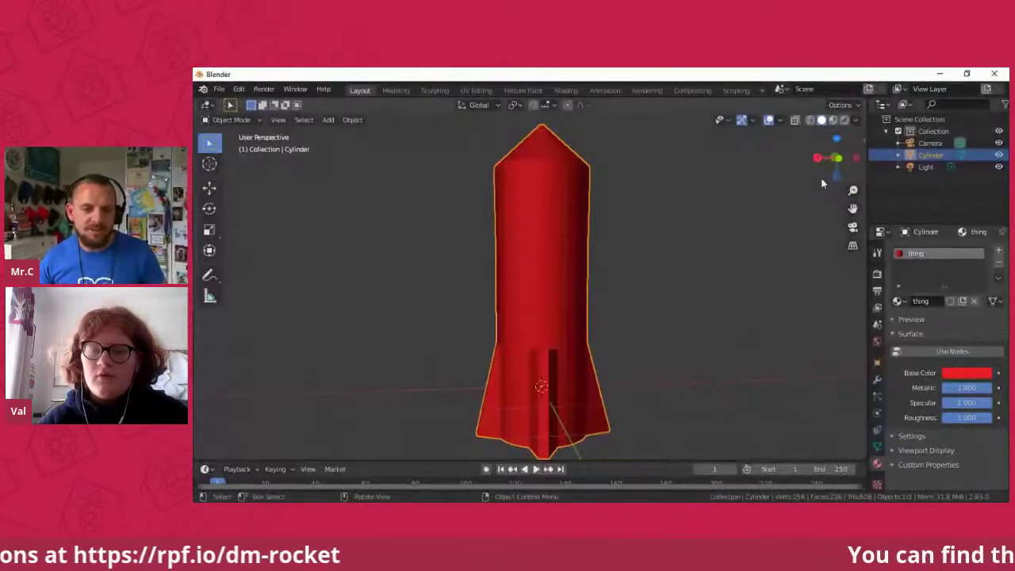
# Step: Switch to Edit Mode and select the side and outer-edge faces of the two fins facing the view
pyautogui.moveTo(828, 173); pyautogui.dragTo(764, 181)
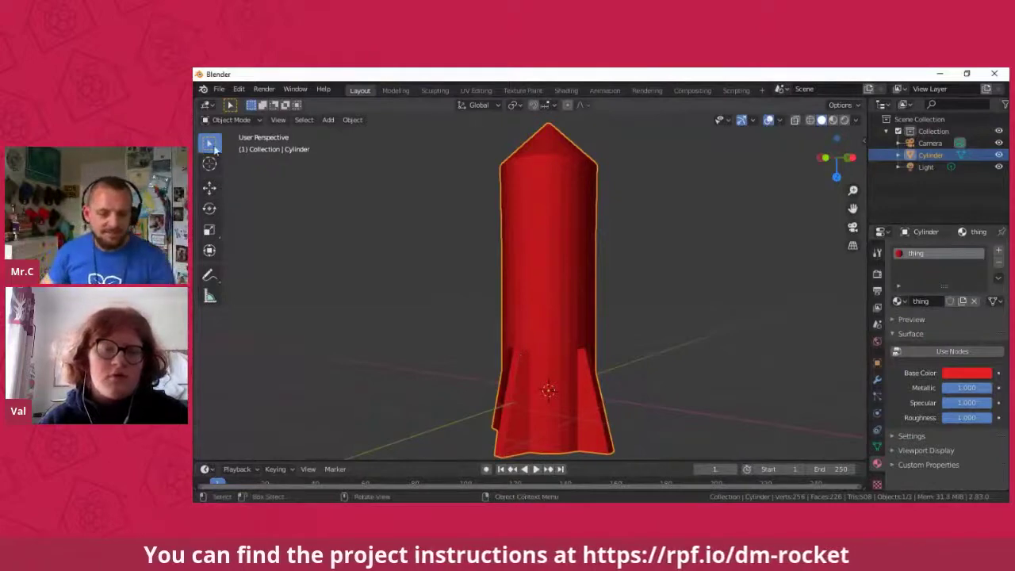
pyautogui.click(233, 120)
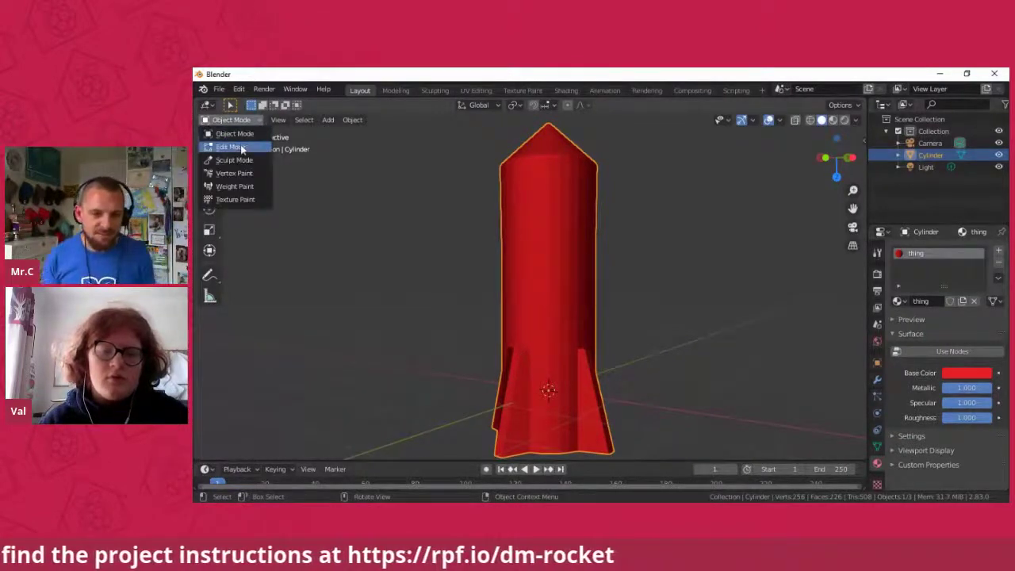
pyautogui.click(231, 146)
pyautogui.click(487, 404)
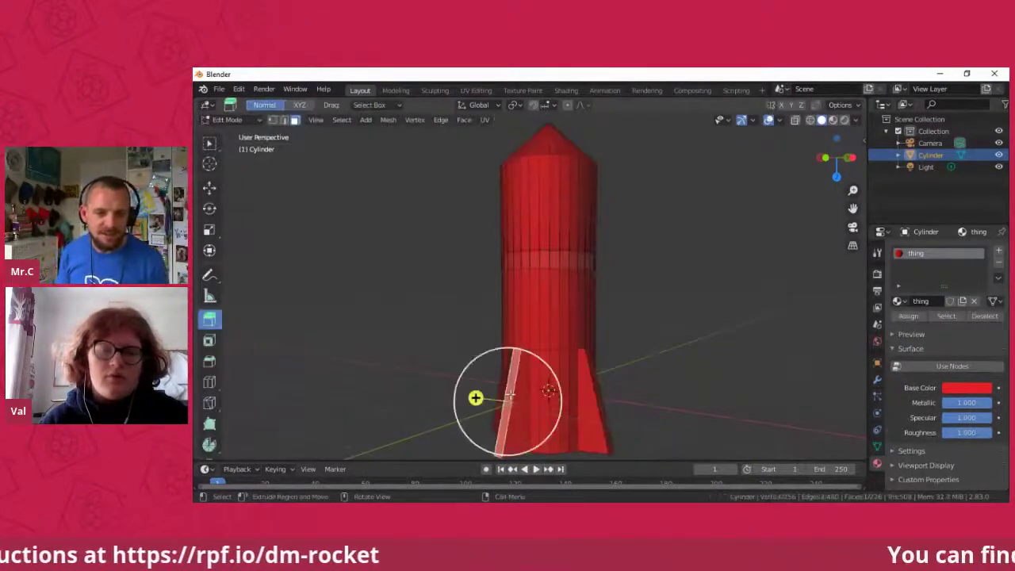
pyautogui.click(532, 409)
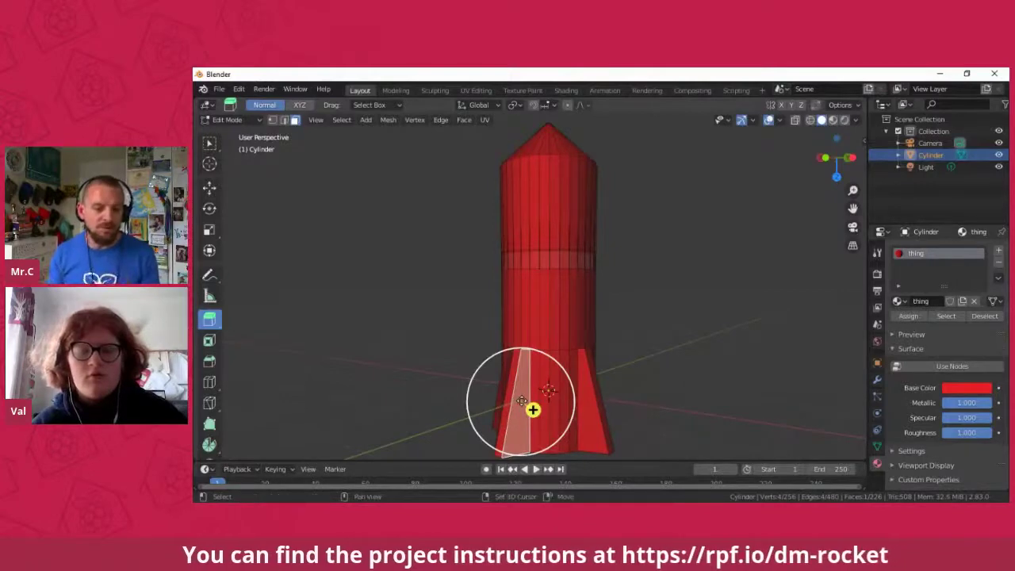
pyautogui.click(503, 403)
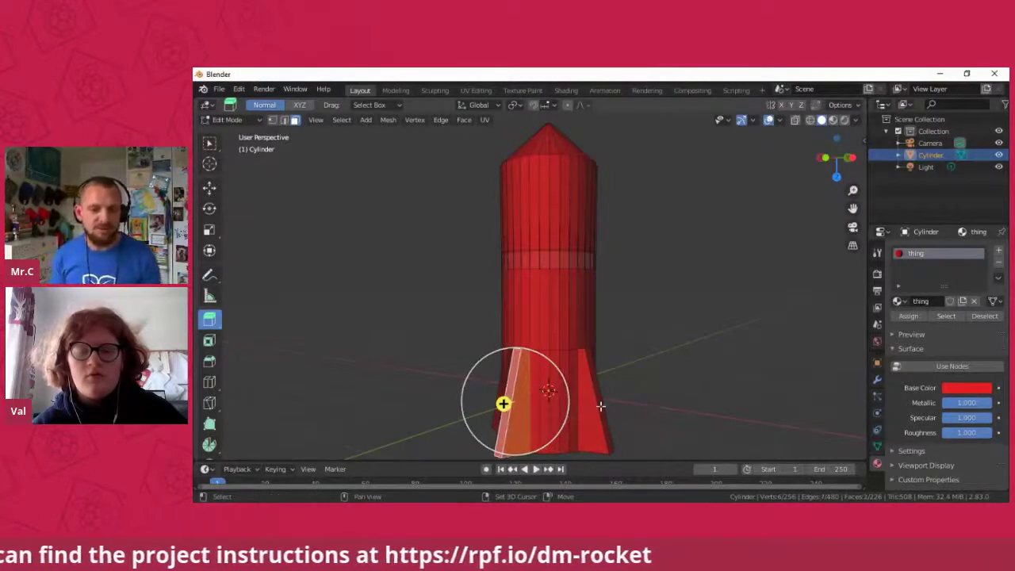
pyautogui.moveTo(515, 400); pyautogui.dragTo(555, 401, button='middle')
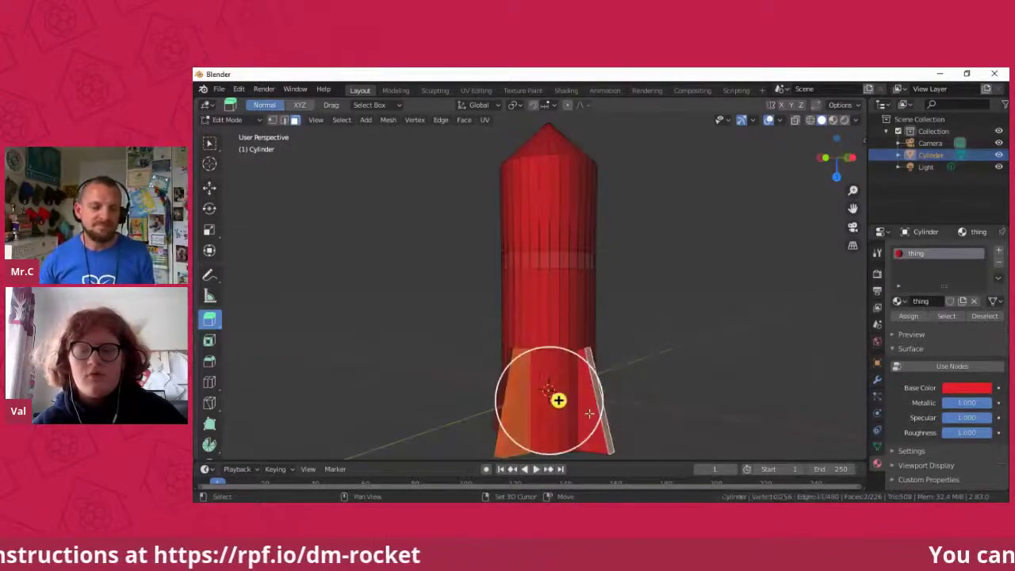
pyautogui.click(560, 403)
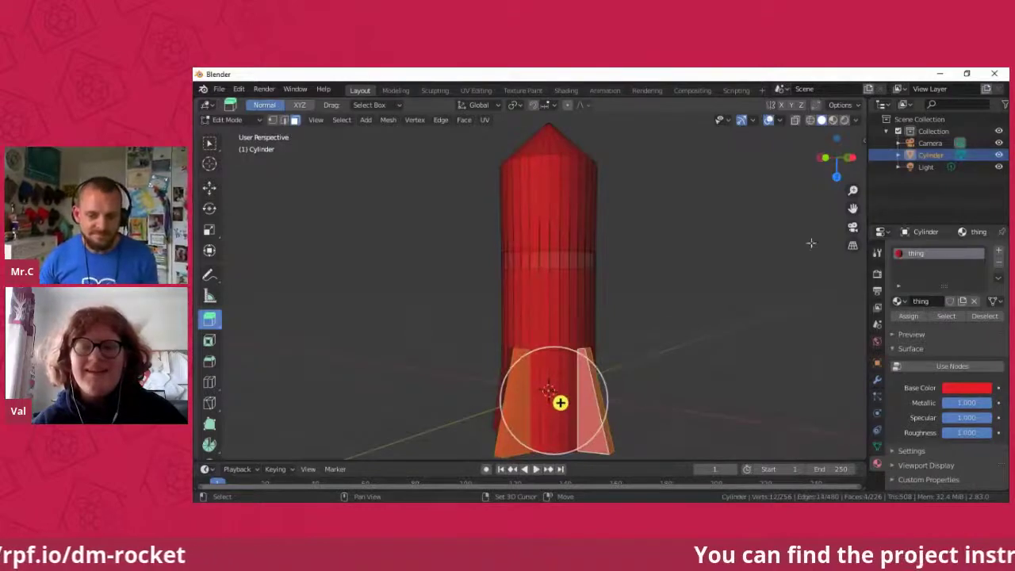
# Step: Extend the selection around the rocket with the unselected side and outer-edge faces of the neighbouring fins
pyautogui.moveTo(850, 173); pyautogui.dragTo(696, 151)
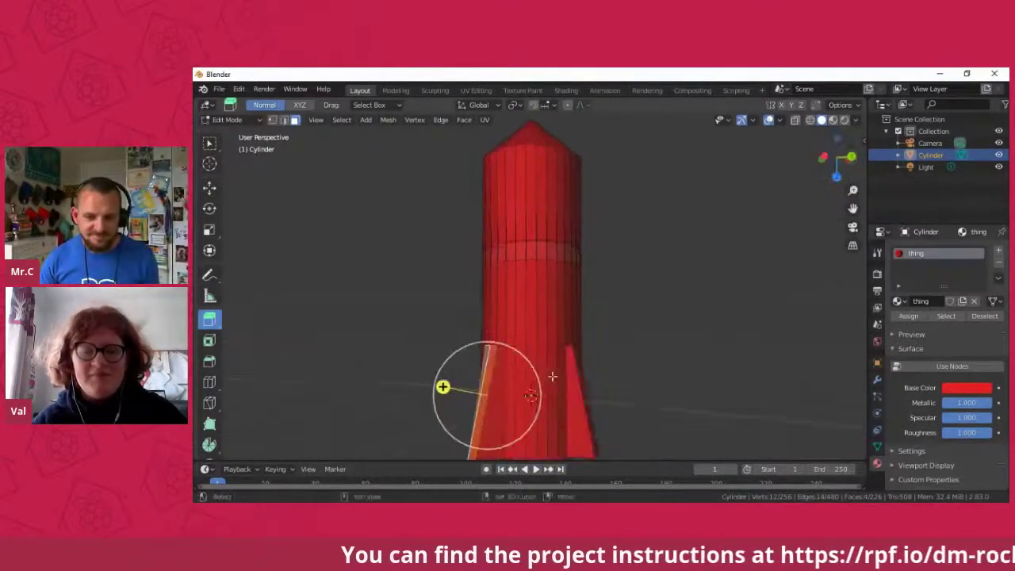
pyautogui.keyDown('shift'); pyautogui.click(499, 406); pyautogui.keyUp('shift')
pyautogui.keyDown('shift'); pyautogui.click(577, 407); pyautogui.keyUp('shift')
pyautogui.keyDown('shift'); pyautogui.click(588, 412); pyautogui.keyUp('shift')
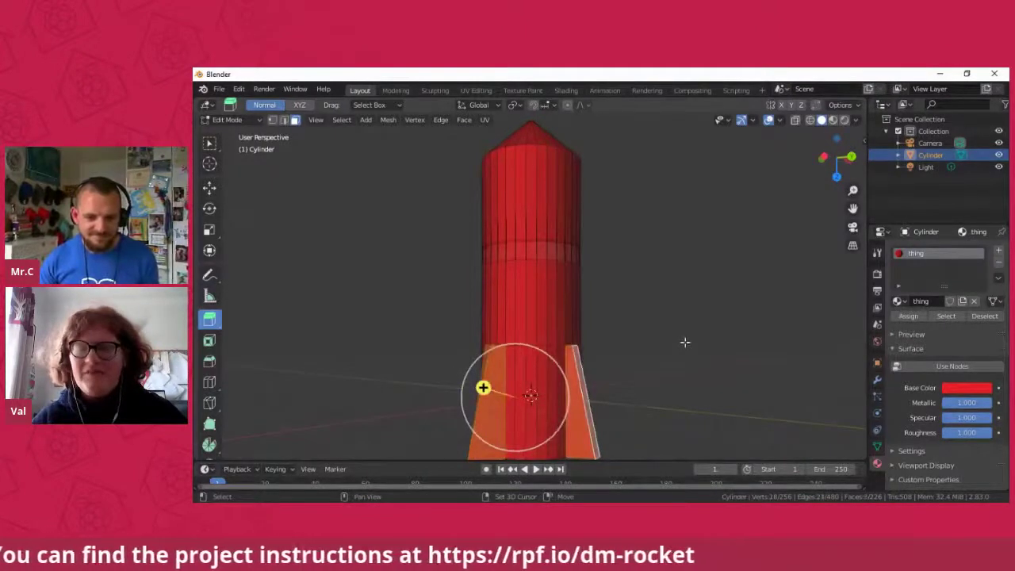
pyautogui.moveTo(846, 153); pyautogui.dragTo(688, 155)
pyautogui.keyDown('shift'); pyautogui.click(480, 412); pyautogui.keyUp('shift')
pyautogui.keyDown('shift'); pyautogui.click(543, 409); pyautogui.keyUp('shift')
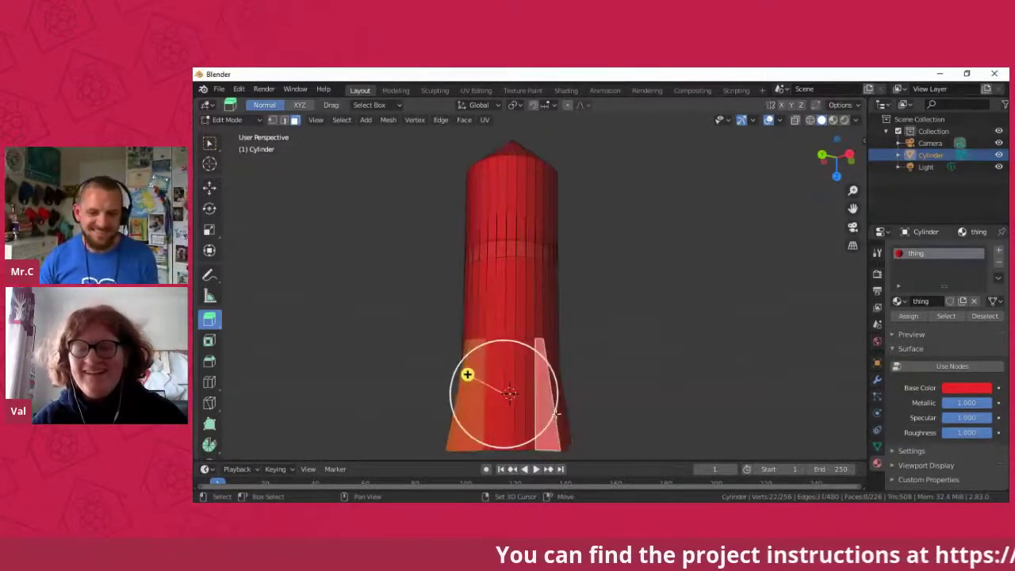
pyautogui.keyDown('shift'); pyautogui.click(560, 415); pyautogui.keyUp('shift')
# Step: Add the last unselected side and outer-edge fin faces to the selection so that all four fins are covered
pyautogui.moveTo(845, 158); pyautogui.dragTo(721, 167)
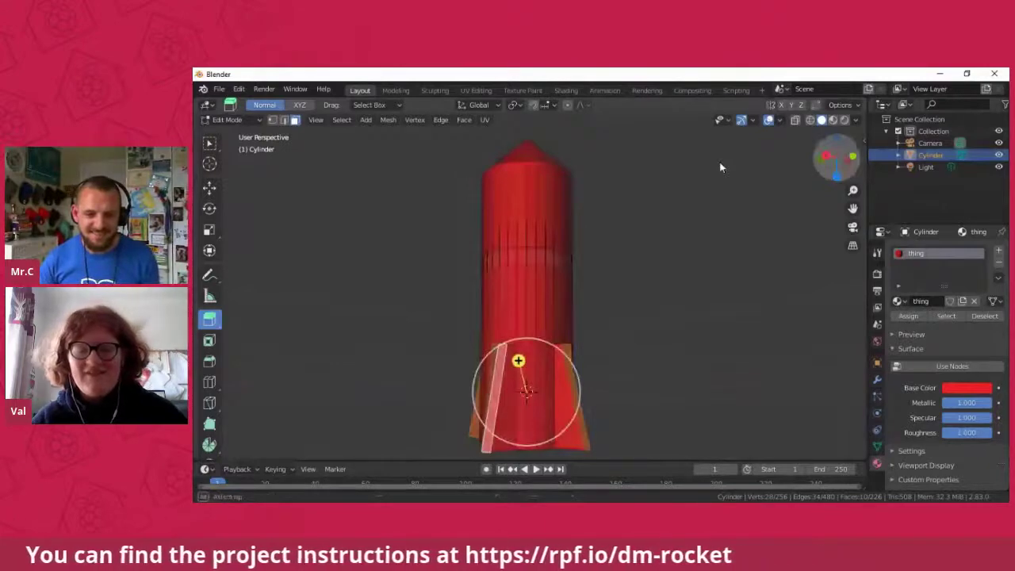
pyautogui.moveTo(720, 166); pyautogui.dragTo(501, 419)
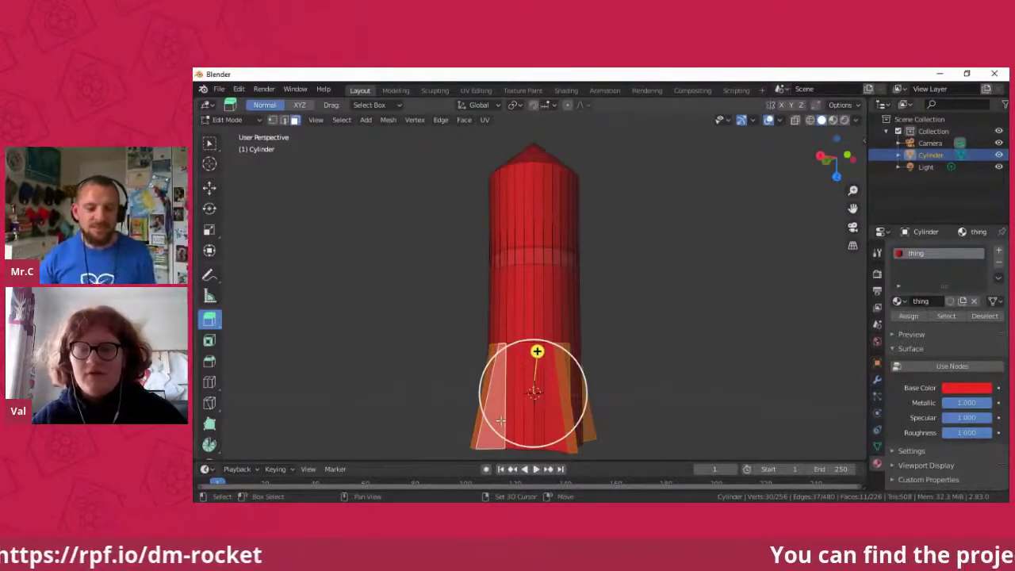
pyautogui.keyDown('shift'); pyautogui.click(554, 421); pyautogui.keyUp('shift')
pyautogui.moveTo(838, 159); pyautogui.dragTo(807, 161)
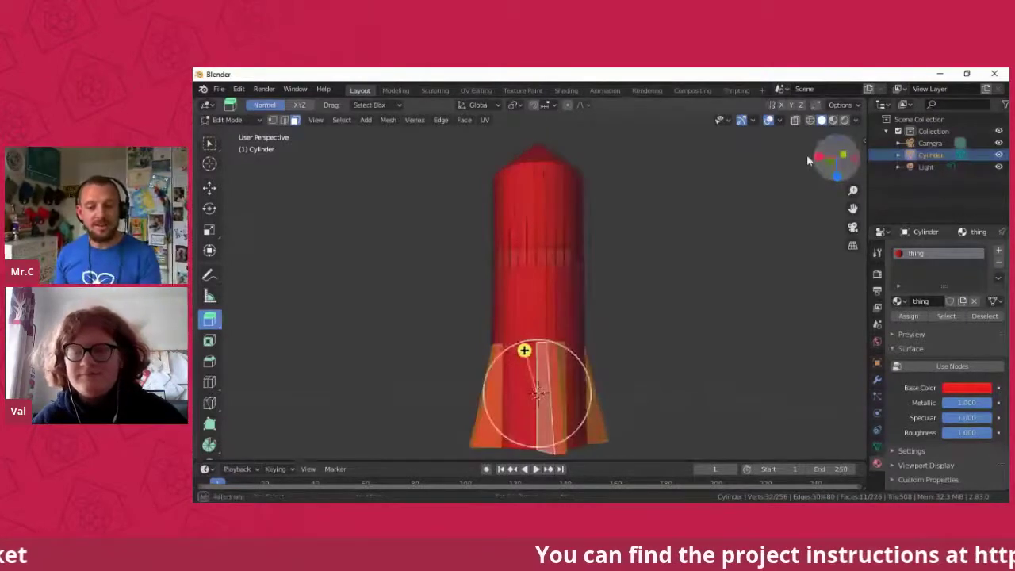
pyautogui.moveTo(806, 158); pyautogui.dragTo(840, 156)
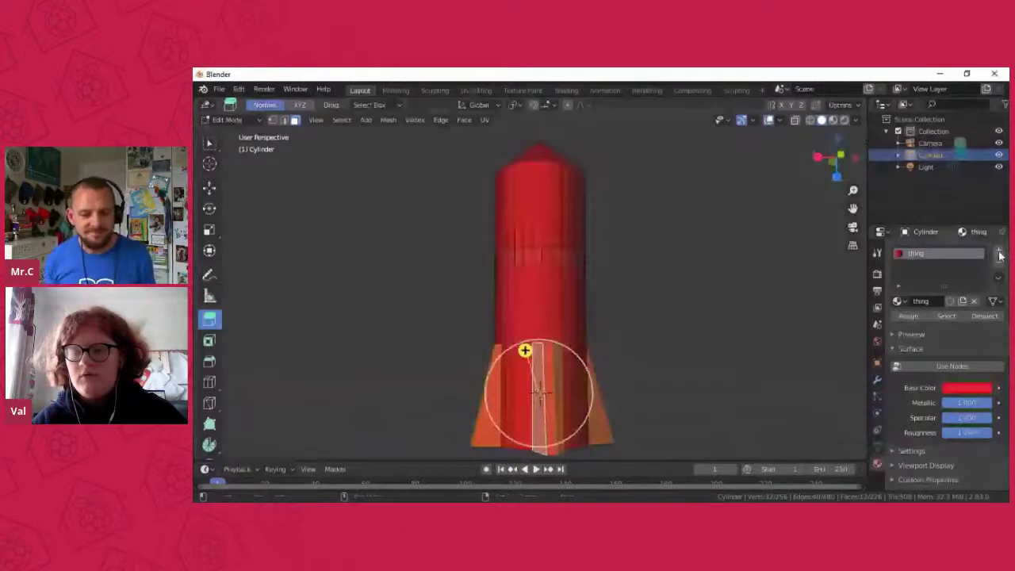
# Step: Assign a second material slot with a new material to the fin faces, turn off Use Nodes and open its base colour
pyautogui.click(999, 254)
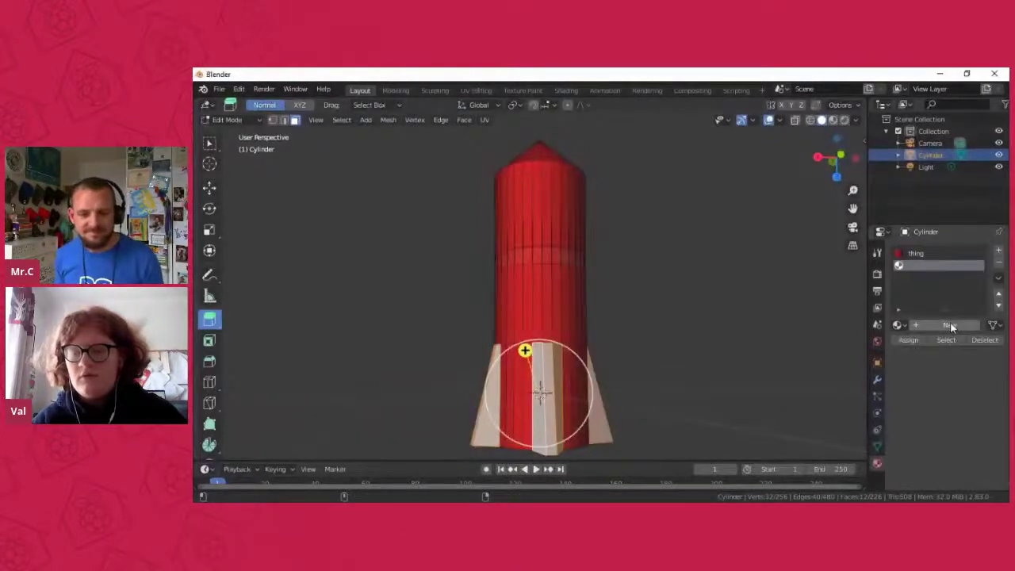
pyautogui.click(949, 323)
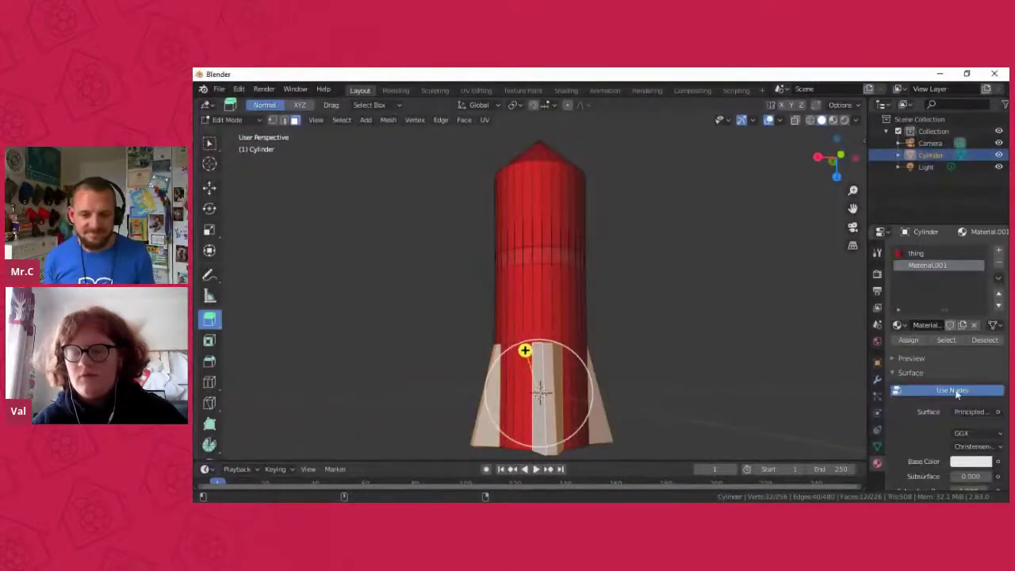
pyautogui.scroll(-2, 959, 397)
pyautogui.click(973, 413)
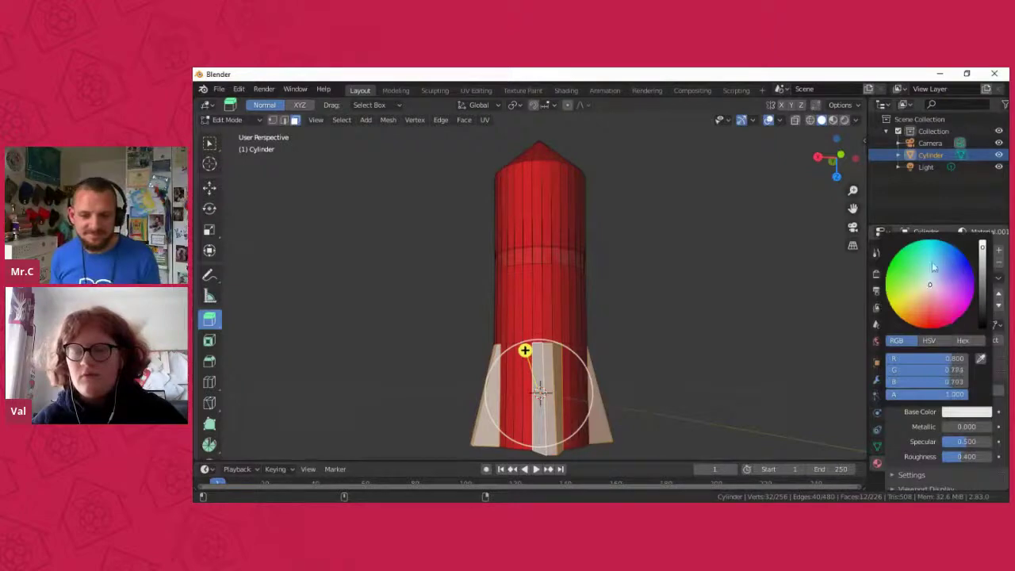
# Step: Try cyan, blue and purple base colours of varying brightness on the fins
pyautogui.click(925, 287)
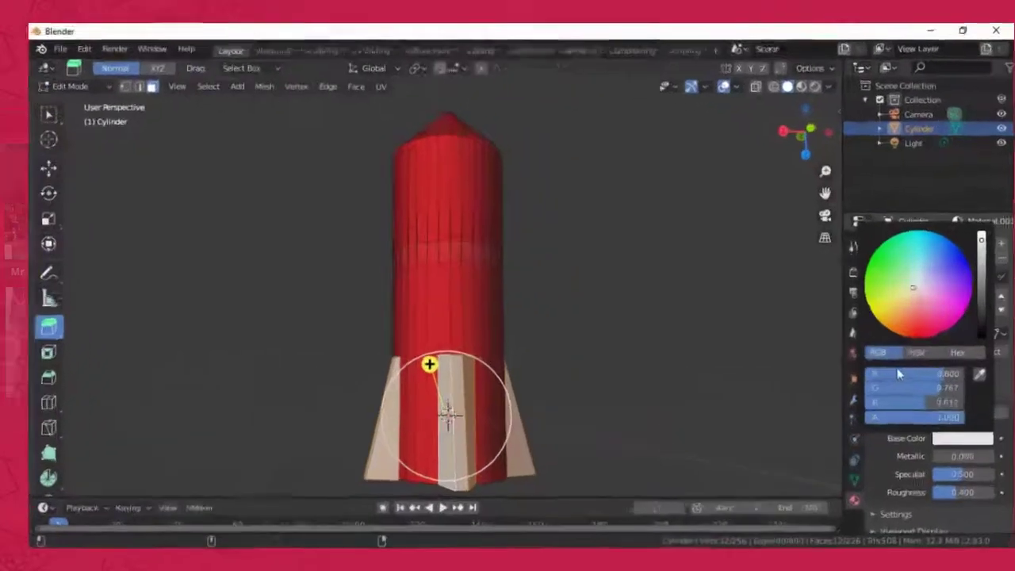
pyautogui.moveTo(898, 374); pyautogui.dragTo(916, 195)
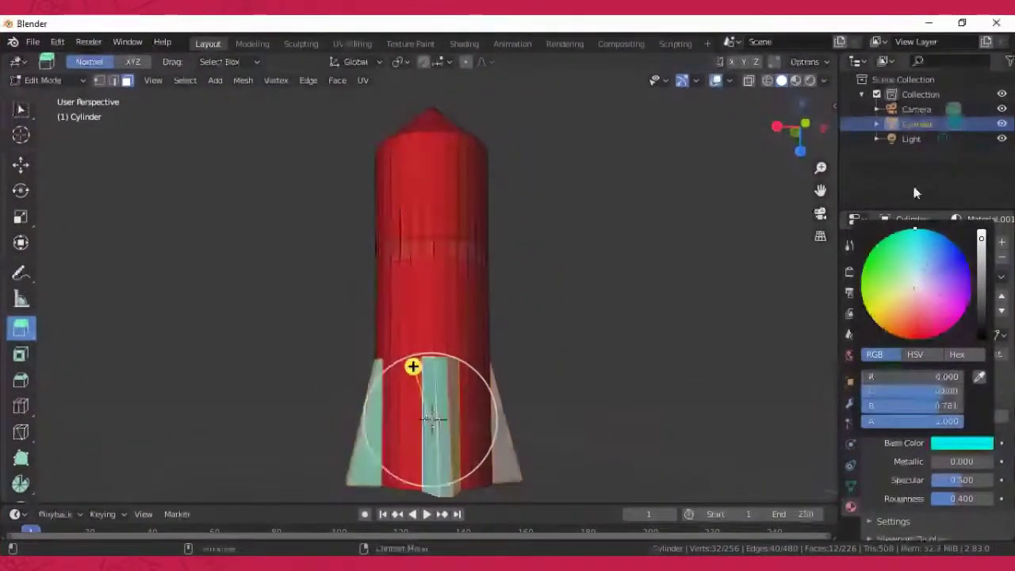
pyautogui.click(900, 286)
pyautogui.moveTo(900, 282); pyautogui.dragTo(900, 277)
pyautogui.click(966, 262)
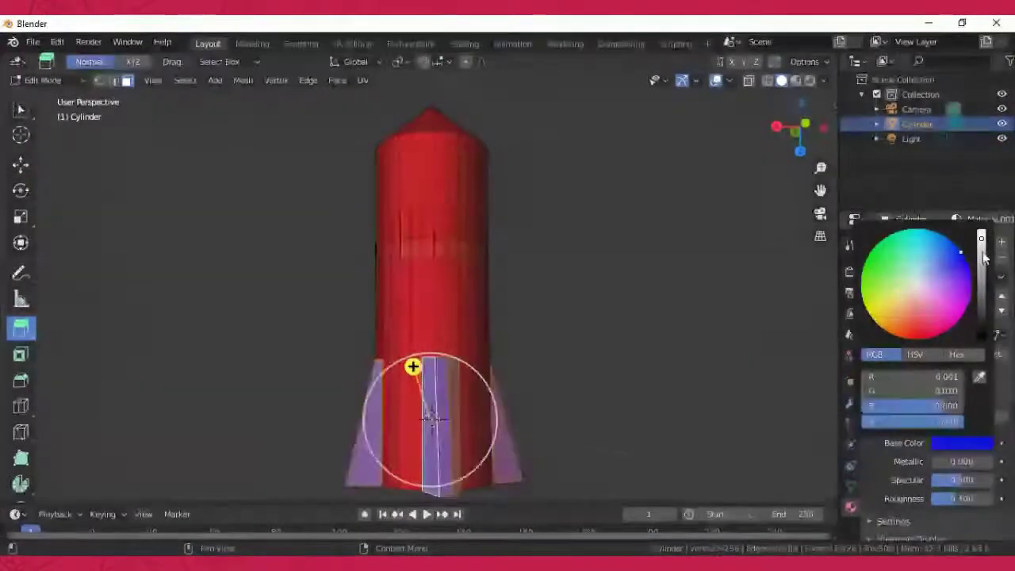
pyautogui.click(981, 246)
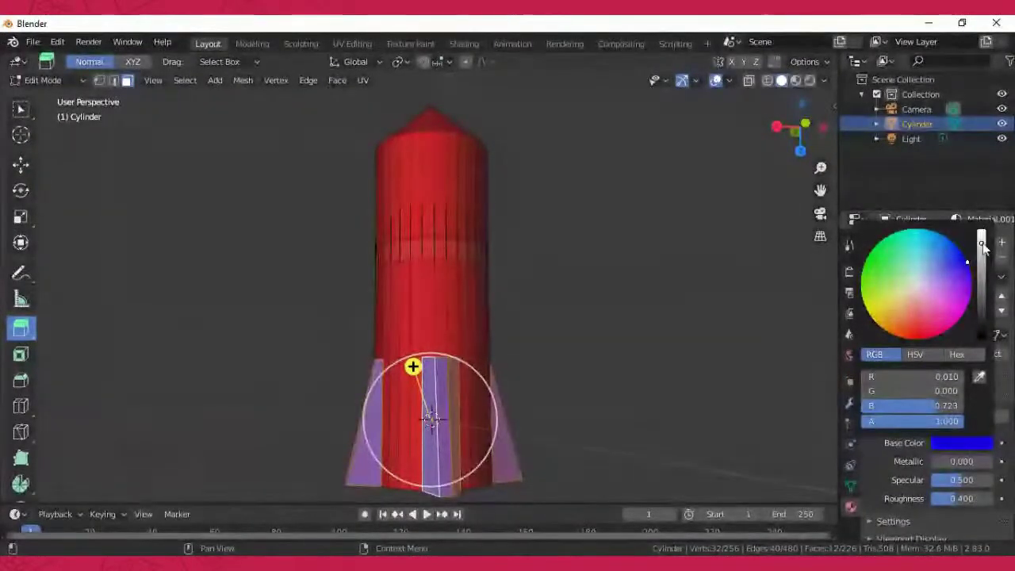
pyautogui.click(981, 231)
pyautogui.click(965, 280)
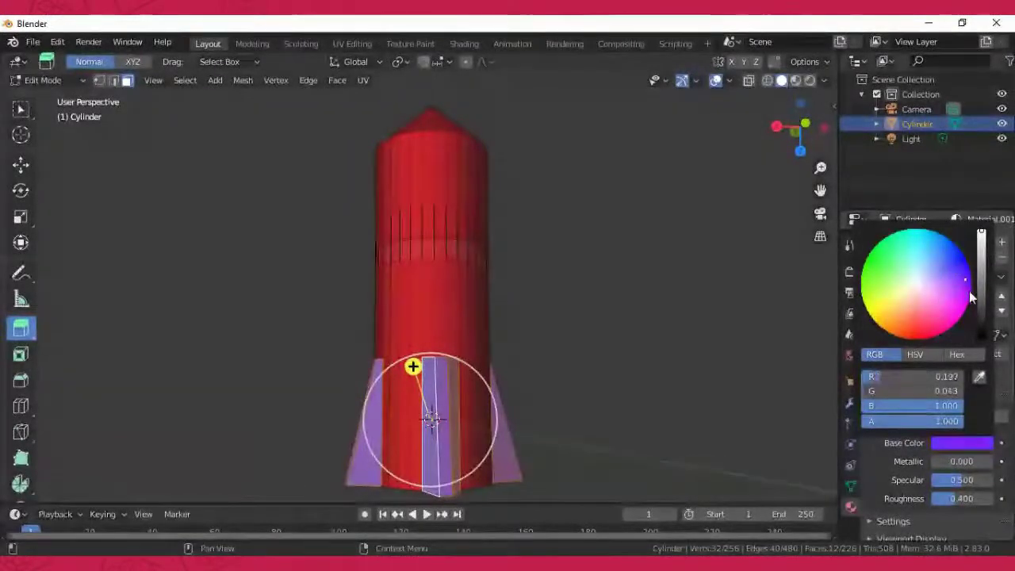
# Step: Set the fin material's base colour to yellow with R 1.000, G 0.709 and B 0.000, and Metallic, Specular and Roughness to 1.000
pyautogui.moveTo(971, 297)
pyautogui.mouseDown()
pyautogui.moveTo(955, 317)
pyautogui.moveTo(864, 285)
pyautogui.moveTo(858, 367)
pyautogui.moveTo(870, 355)
pyautogui.moveTo(870, 320)
pyautogui.mouseUp()
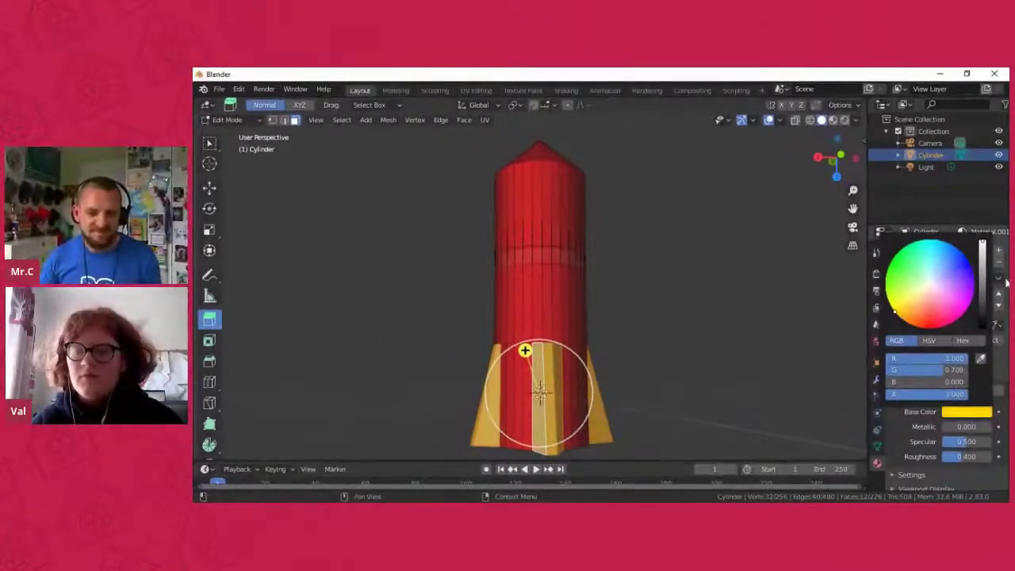
pyautogui.click(1004, 267)
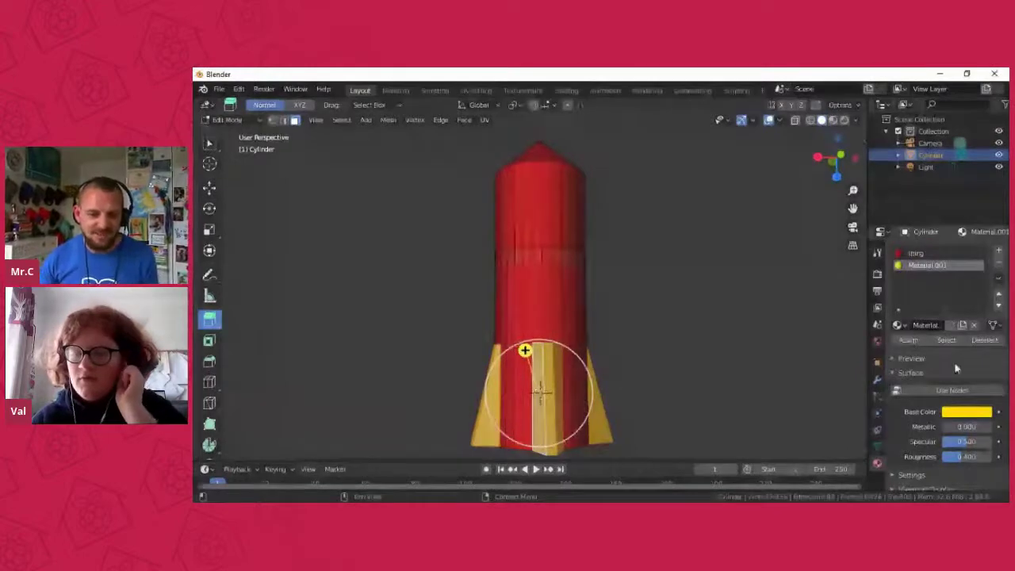
pyautogui.moveTo(960, 426)
pyautogui.mouseDown()
pyautogui.moveTo(1011, 441)
pyautogui.moveTo(995, 445)
pyautogui.mouseUp()
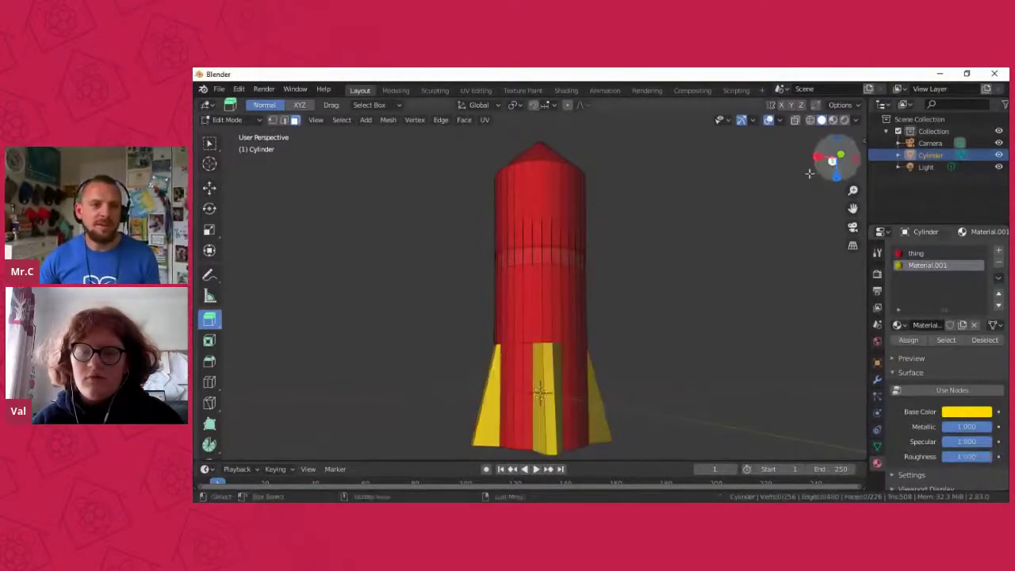
# Step: Select the flat face on the underside of the rocket, including the fin ends
pyautogui.moveTo(809, 172); pyautogui.dragTo(467, 266)
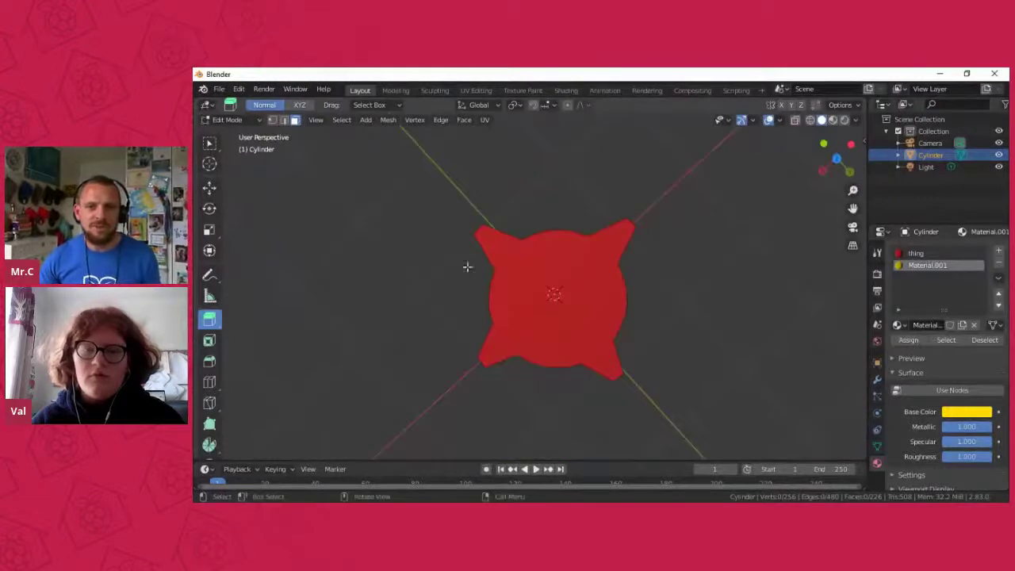
pyautogui.press('a')
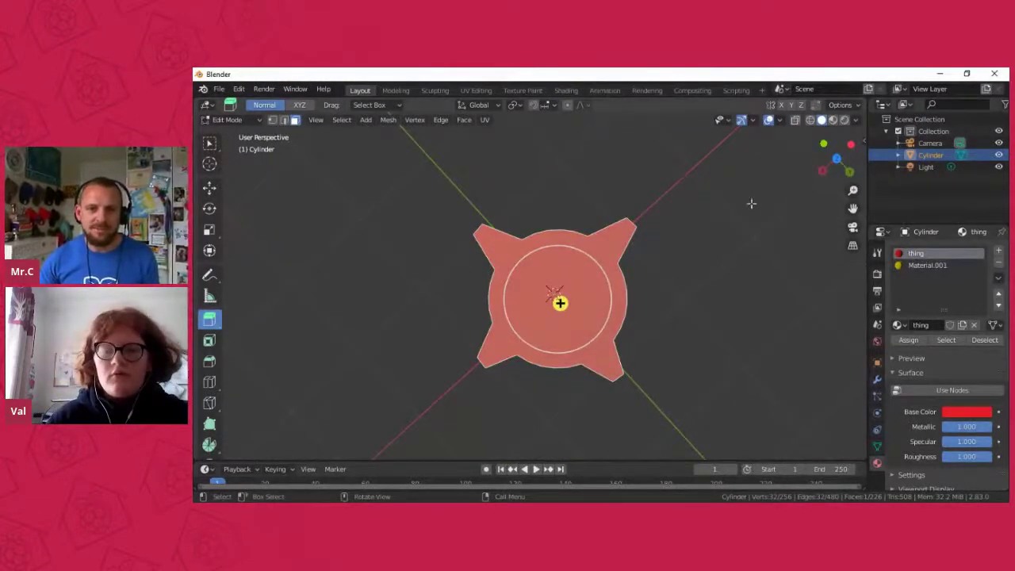
pyautogui.moveTo(750, 204); pyautogui.dragTo(793, 157)
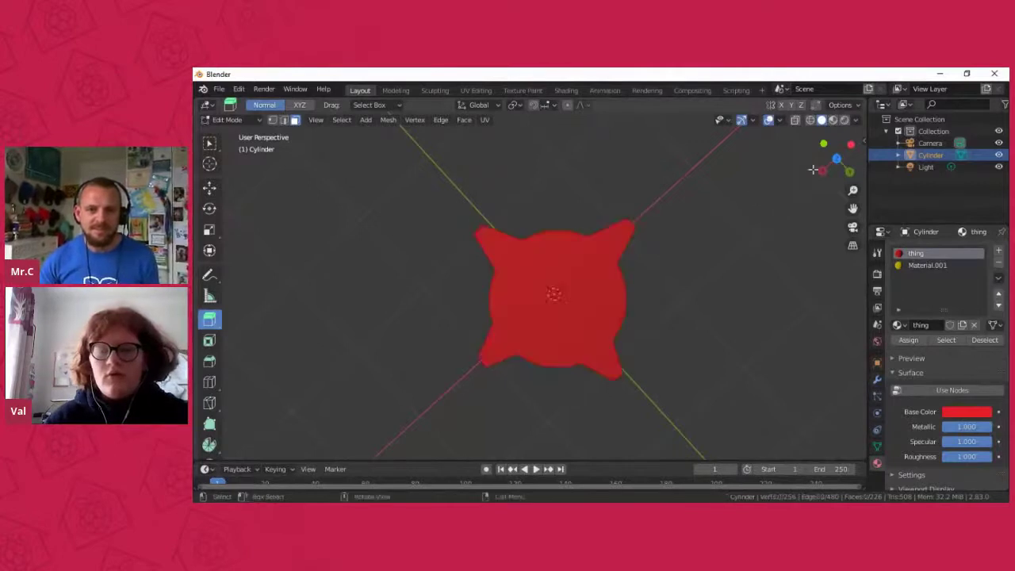
pyautogui.click(559, 303)
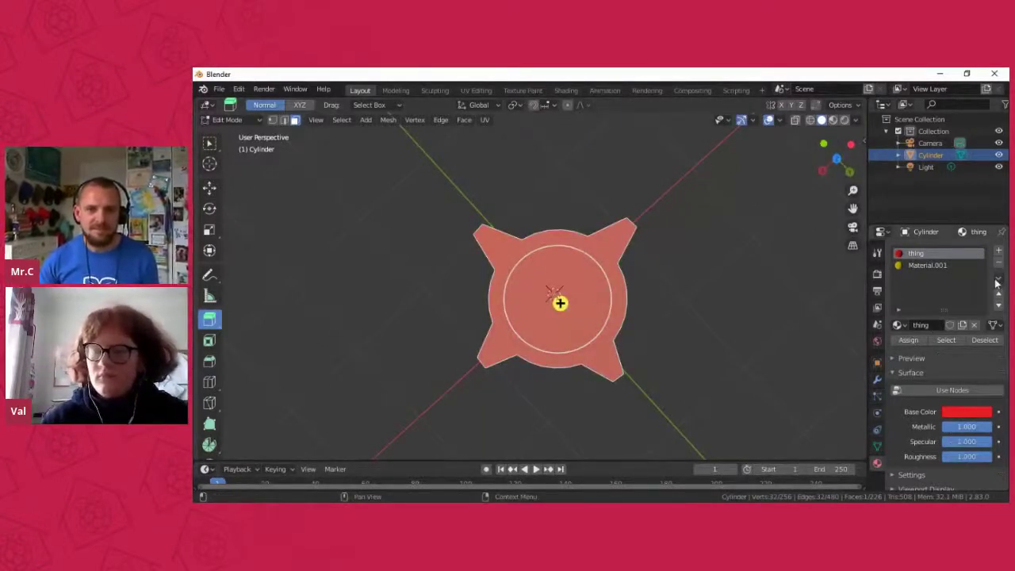
# Step: Add a third material slot with a new material and turn off Use Nodes for it
pyautogui.click(998, 250)
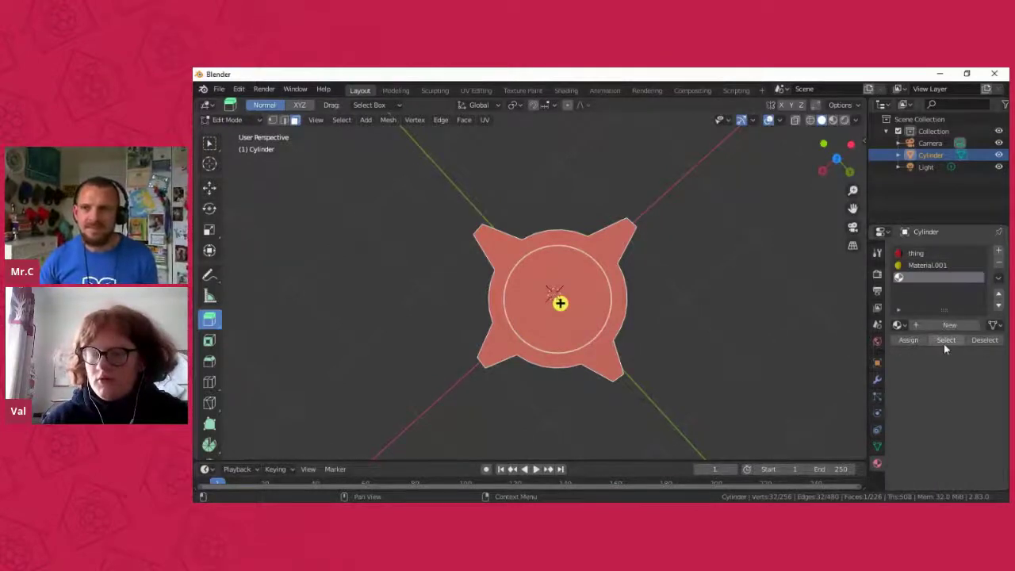
pyautogui.click(949, 324)
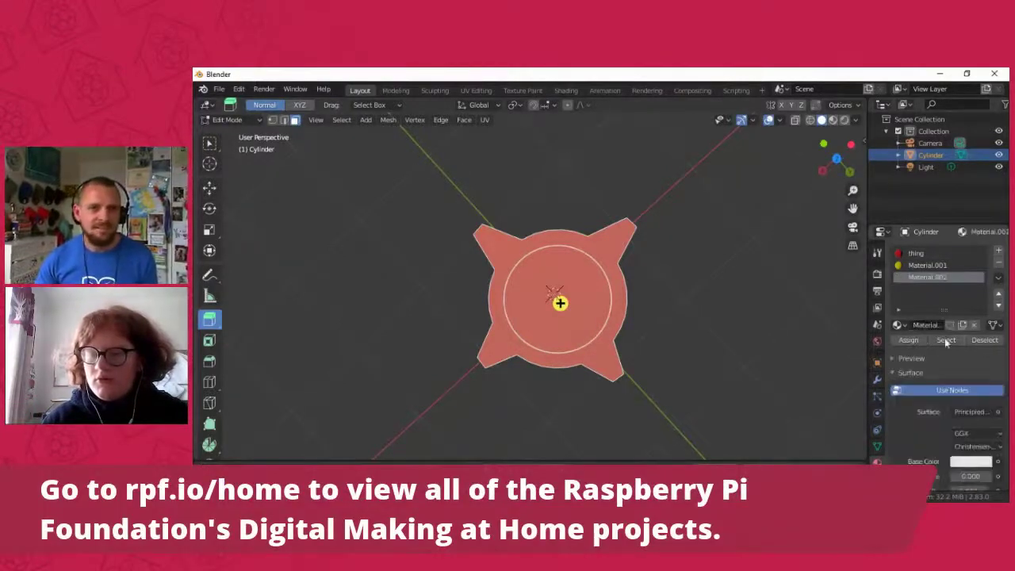
pyautogui.scroll(-2, 902, 393)
# Step: Try green and blue base colours for the new material and assign it to the underside face
pyautogui.click(951, 411)
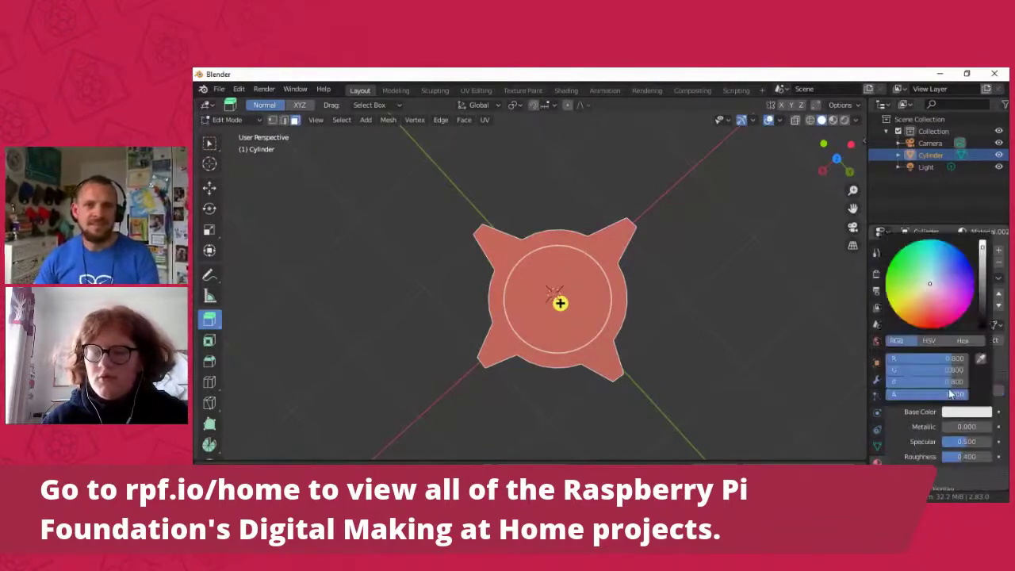
pyautogui.moveTo(922, 273); pyautogui.dragTo(876, 233)
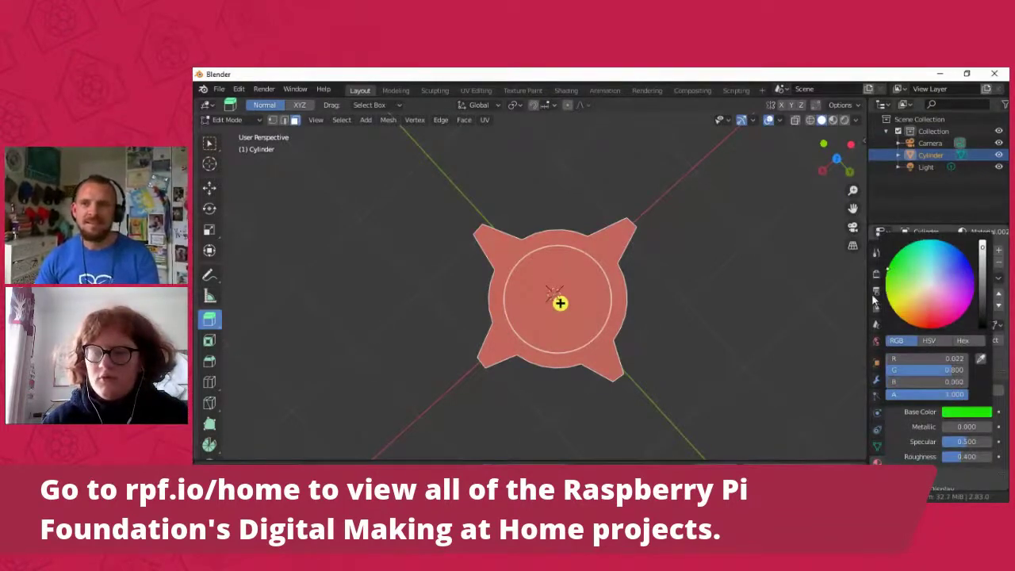
pyautogui.click(945, 278)
pyautogui.click(922, 327)
pyautogui.moveTo(923, 327)
pyautogui.mouseDown()
pyautogui.moveTo(980, 303)
pyautogui.moveTo(982, 263)
pyautogui.mouseUp()
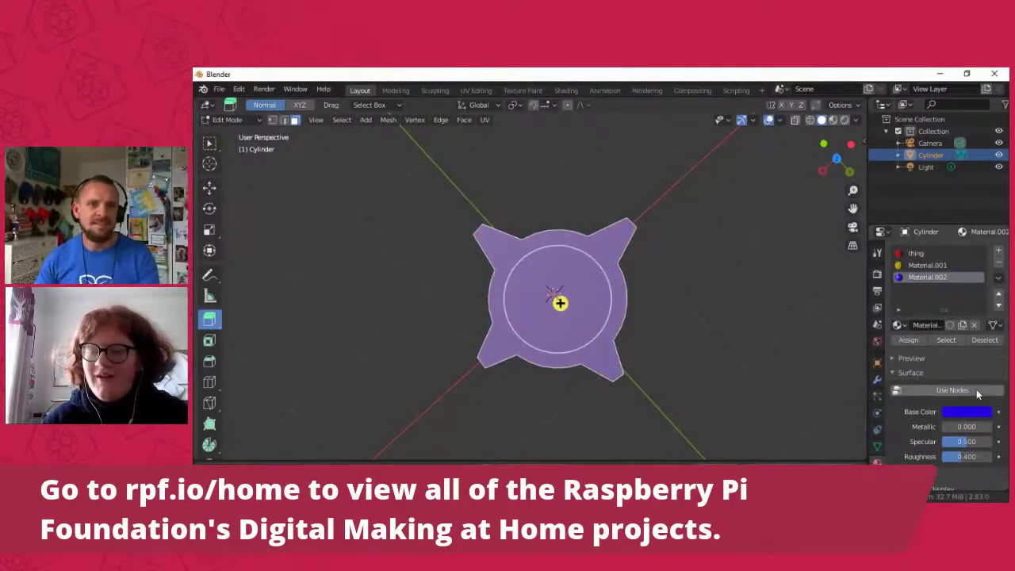
# Step: Set the underside material's base colour to light blue, with Metallic 1.000, Specular 0.977 and Roughness 1.000
pyautogui.click(966, 412)
pyautogui.moveTo(972, 272); pyautogui.dragTo(935, 269)
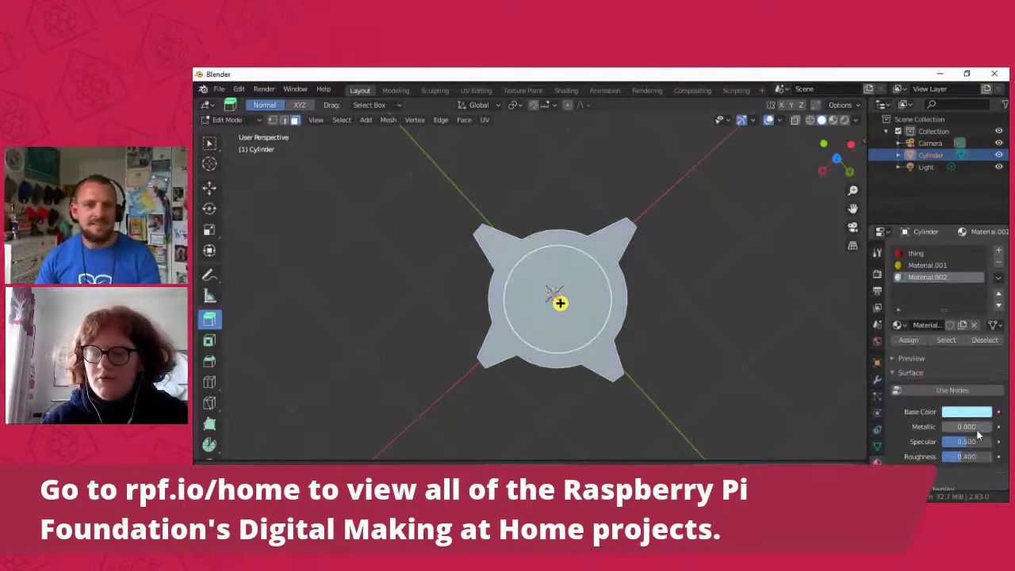
pyautogui.moveTo(976, 430)
pyautogui.mouseDown()
pyautogui.moveTo(996, 430)
pyautogui.moveTo(991, 458)
pyautogui.mouseUp()
pyautogui.moveTo(712, 313); pyautogui.dragTo(694, 362)
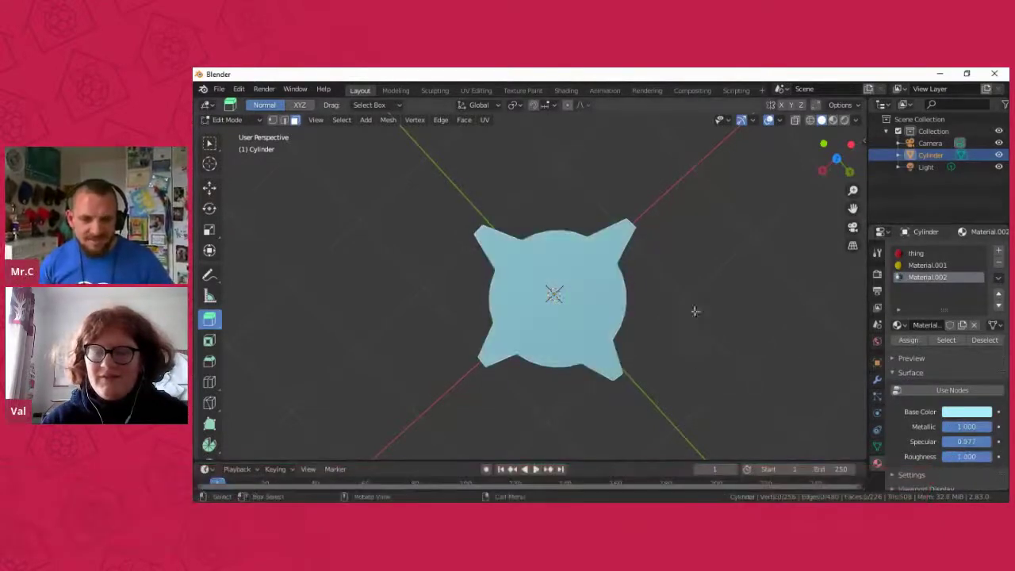
# Step: Select a vertical strip of four body faces between two fins, from below the nose cone to the rocket's base
pyautogui.moveTo(826, 176); pyautogui.dragTo(827, 185)
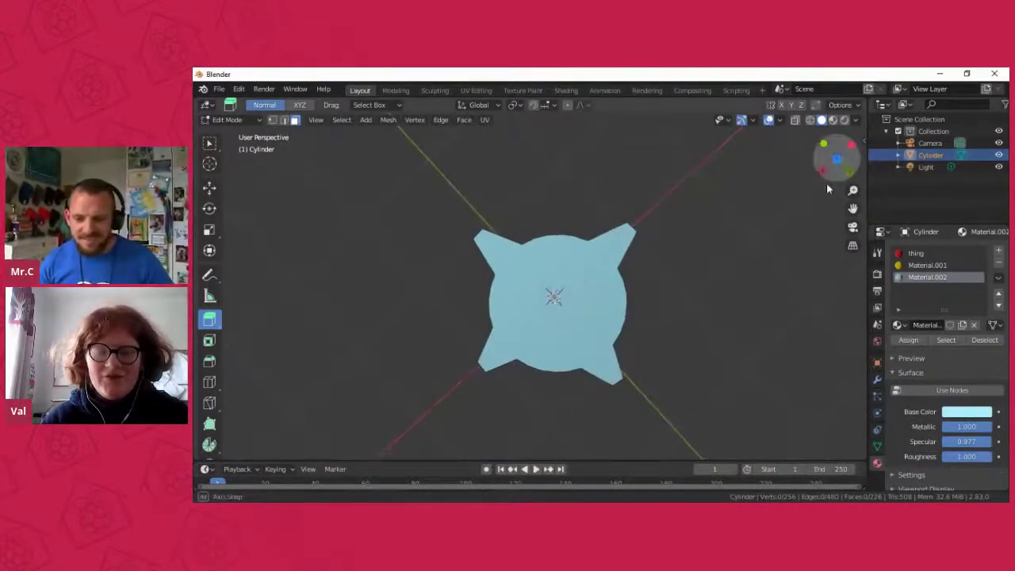
pyautogui.moveTo(826, 182); pyautogui.dragTo(420, 298)
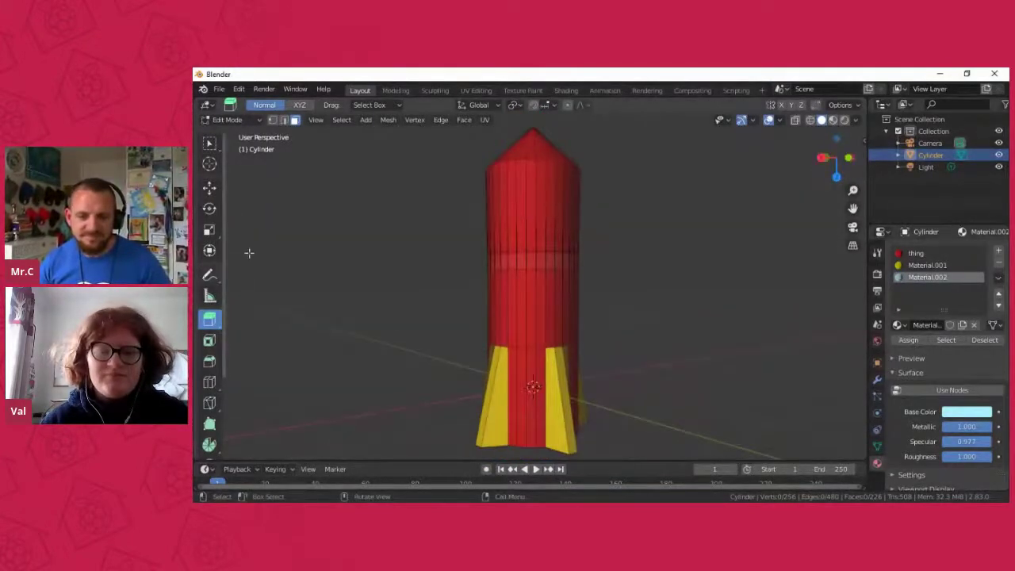
pyautogui.click(515, 203)
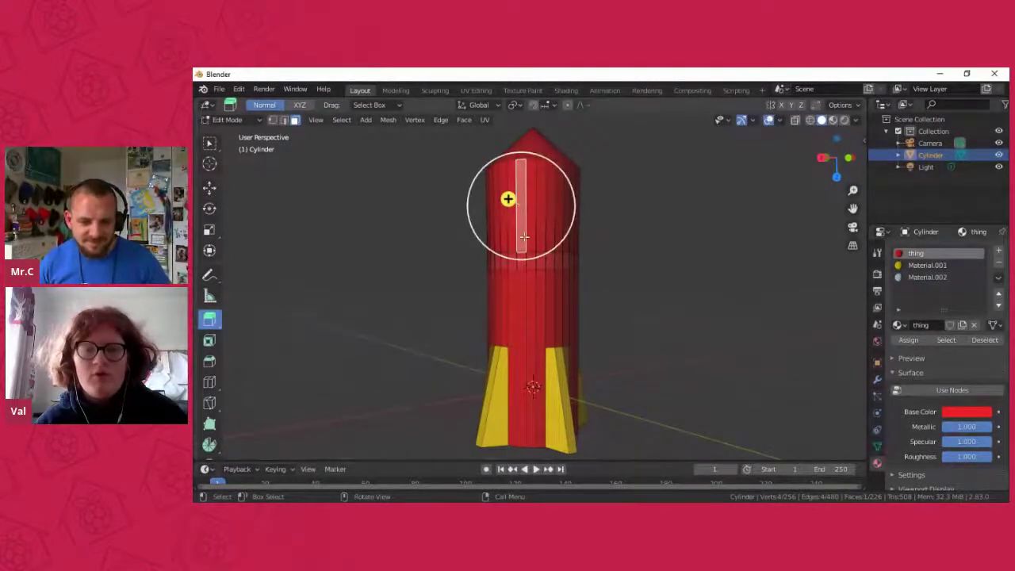
pyautogui.keyDown('shift'); pyautogui.click(523, 263); pyautogui.keyUp('shift')
pyautogui.keyDown('shift'); pyautogui.click(522, 307); pyautogui.keyUp('shift')
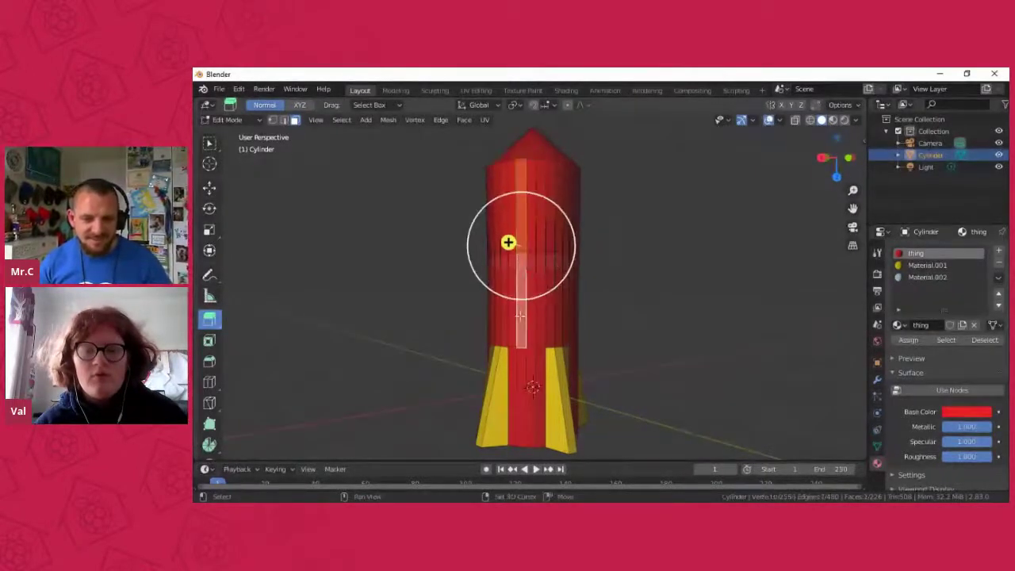
pyautogui.keyDown('shift'); pyautogui.click(520, 365); pyautogui.keyUp('shift')
pyautogui.keyDown('shift'); pyautogui.click(532, 387); pyautogui.keyUp('shift')
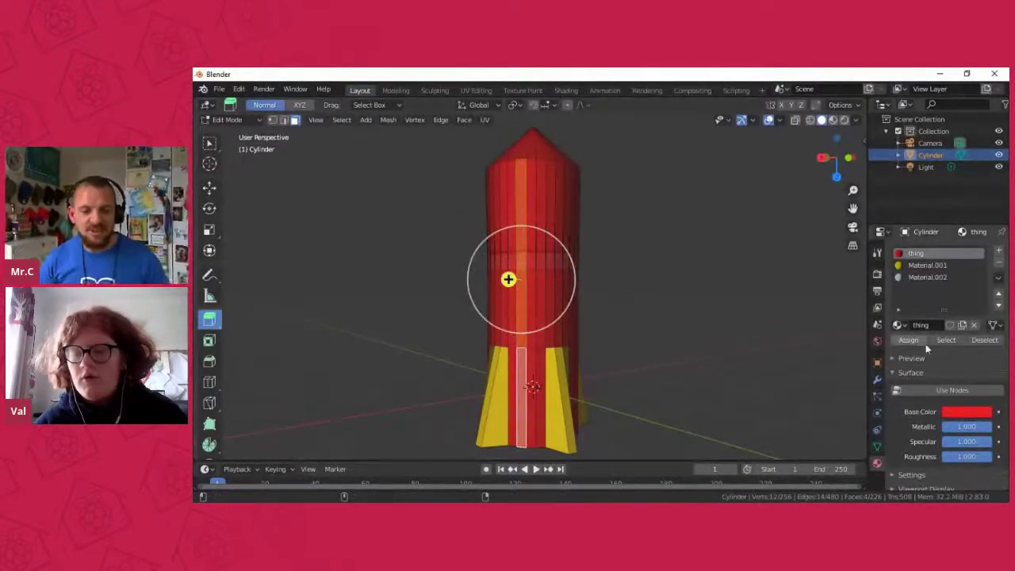
# Step: Add a fourth material slot with a new material, Use Nodes off and an orange-red base colour, and assign it to the selected strip
pyautogui.click(998, 251)
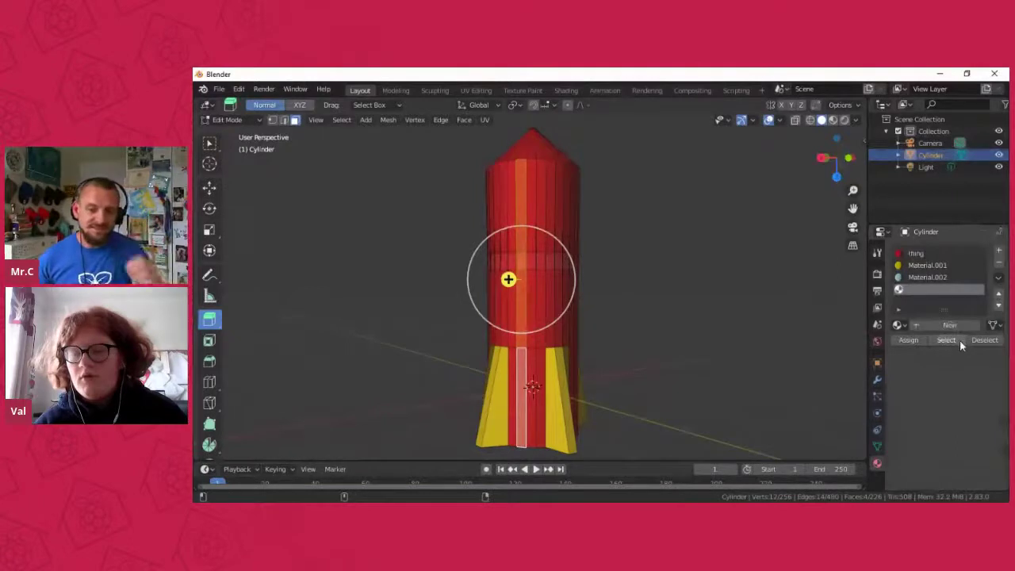
pyautogui.click(949, 325)
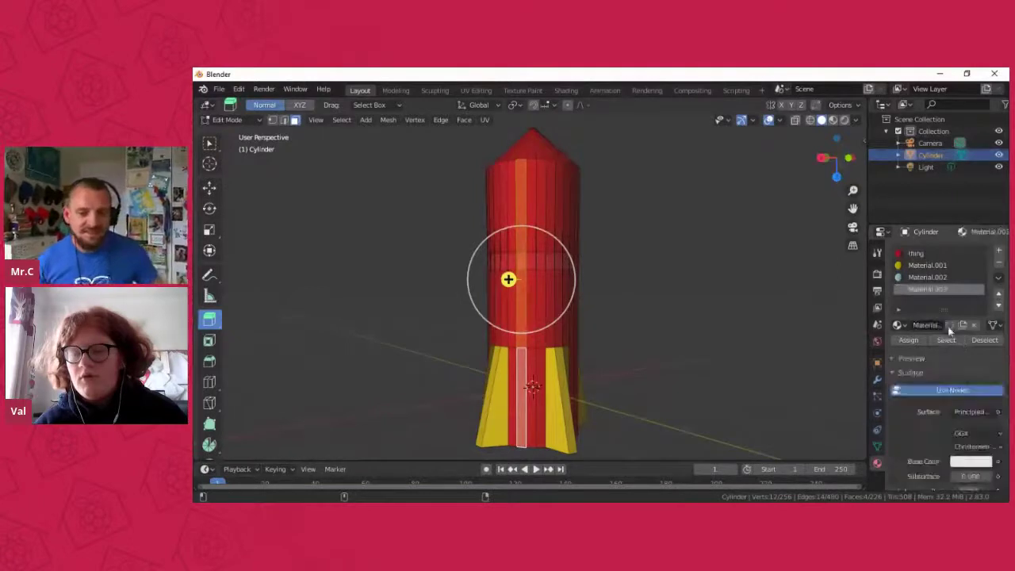
pyautogui.click(955, 390)
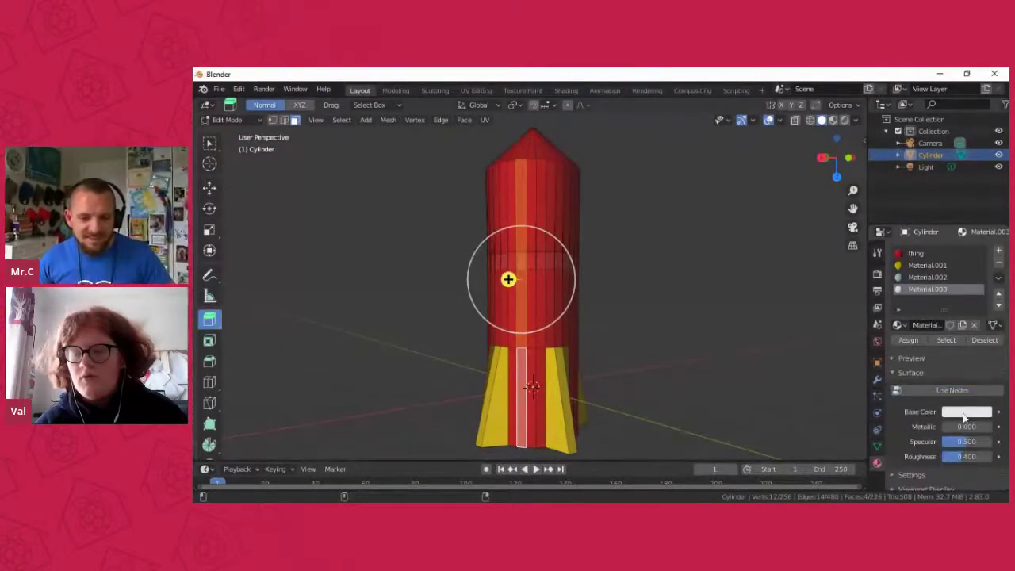
pyautogui.click(984, 418)
pyautogui.click(930, 286)
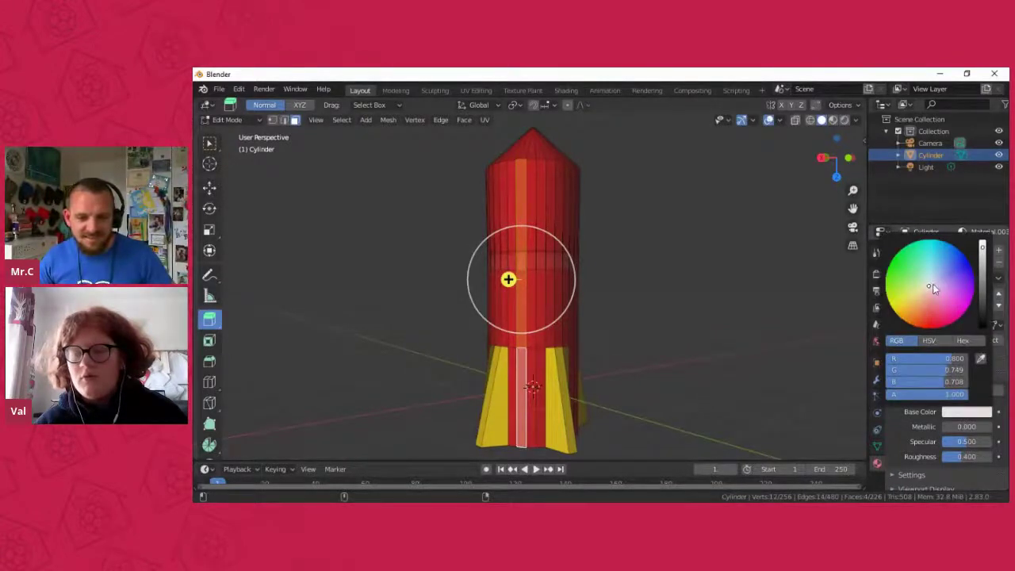
pyautogui.click(918, 325)
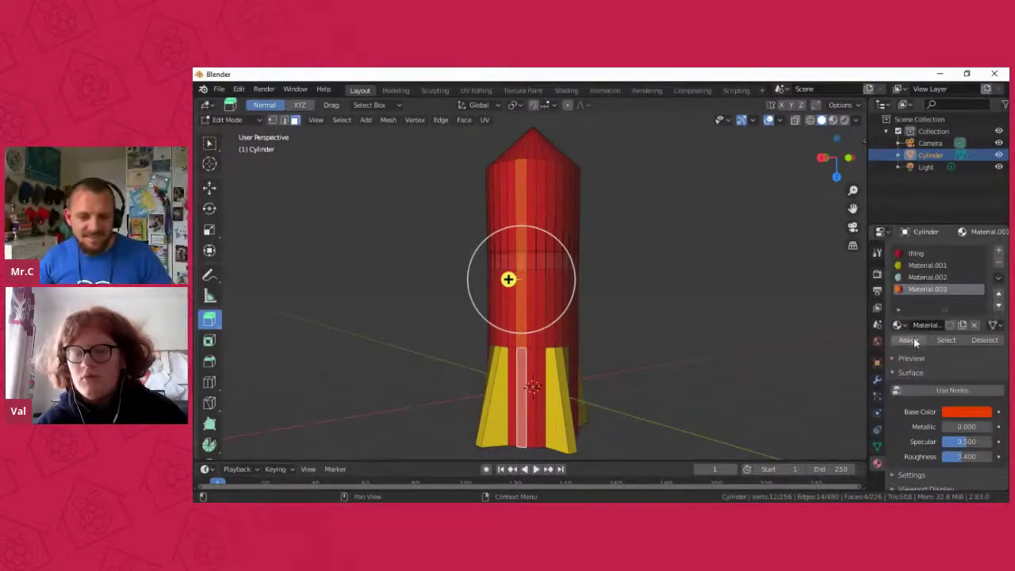
# Step: Set the orange-red material's Metallic, Specular and Roughness to 1.000 and clear the face selection
pyautogui.moveTo(979, 446); pyautogui.dragTo(216, 446)
pyautogui.moveTo(947, 426); pyautogui.dragTo(991, 428)
pyautogui.moveTo(966, 460); pyautogui.dragTo(233, 477)
pyautogui.click(782, 341)
pyautogui.moveTo(755, 329); pyautogui.dragTo(716, 329)
pyautogui.press('Escape')
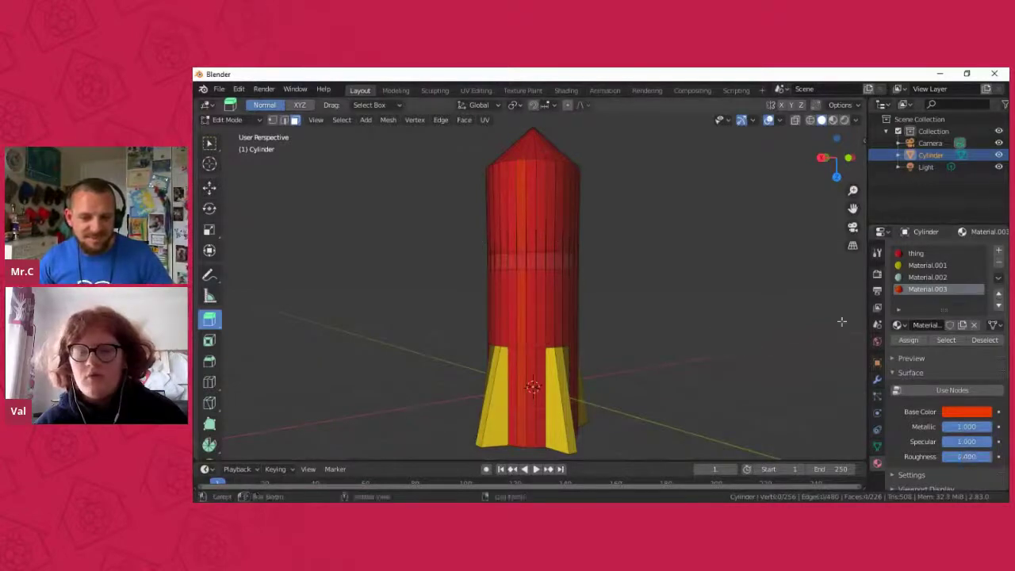
# Step: Assign Material.003 to a second vertical strip of four body faces between the same two fins
pyautogui.moveTo(846, 173); pyautogui.dragTo(880, 238)
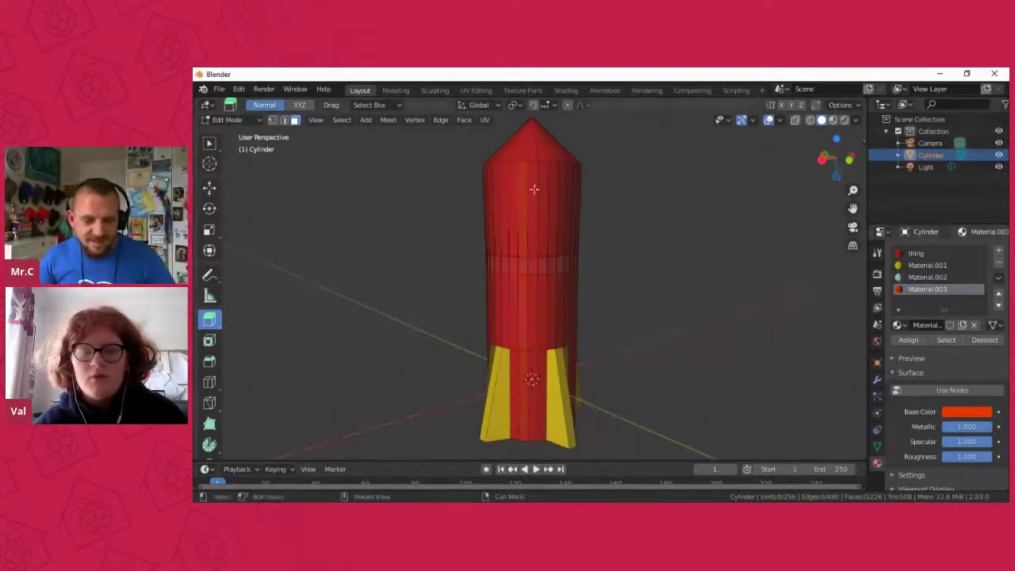
pyautogui.click(552, 213)
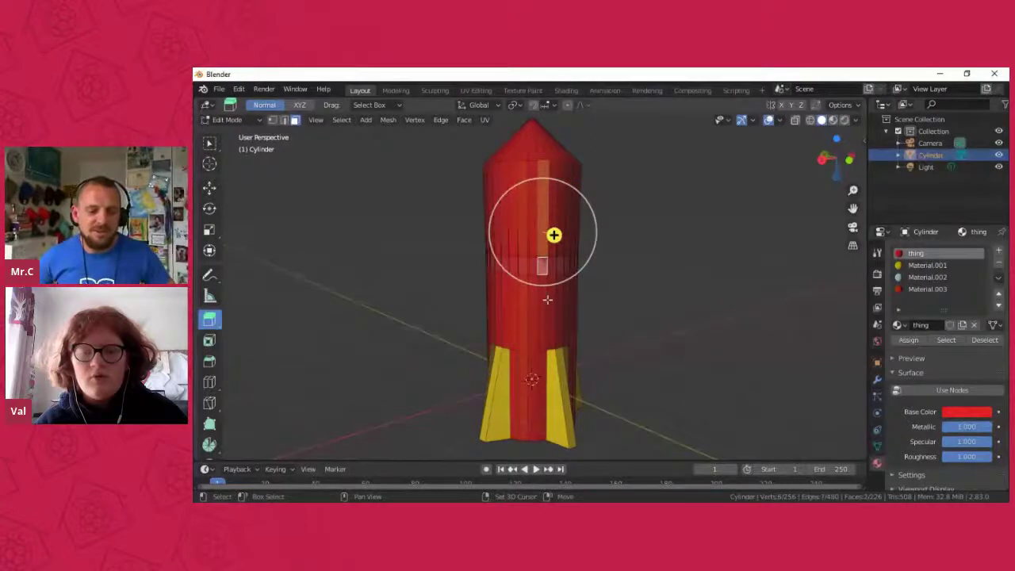
pyautogui.keyDown('alt'); pyautogui.click(553, 293); pyautogui.keyUp('alt')
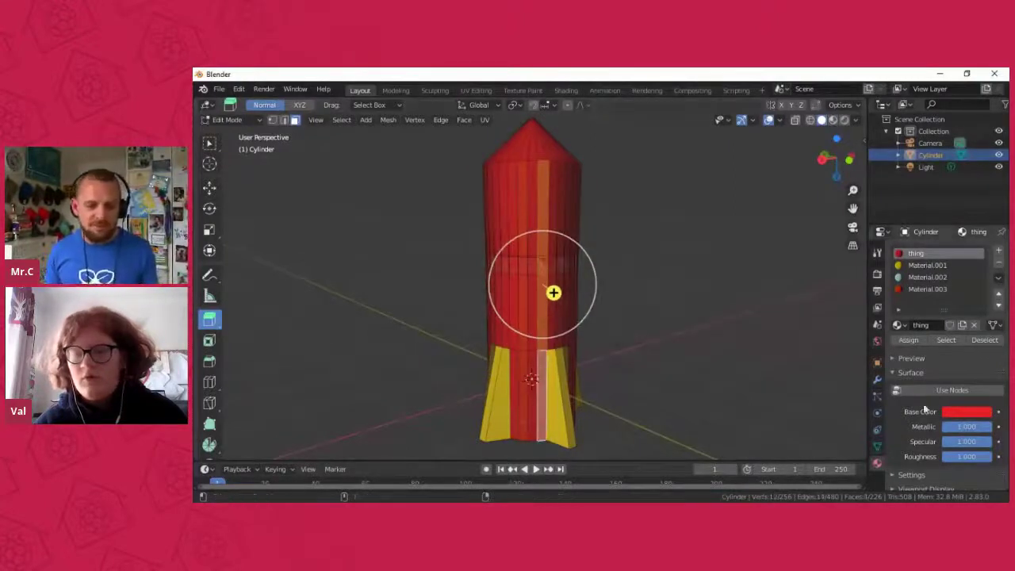
pyautogui.click(926, 289)
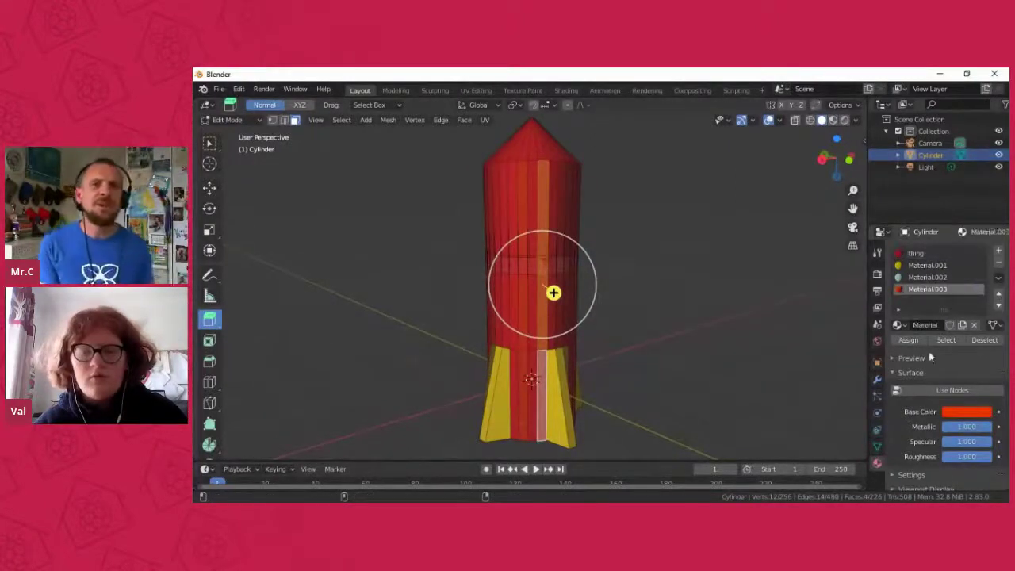
pyautogui.keyDown('alt'); pyautogui.click(561, 272); pyautogui.keyUp('alt')
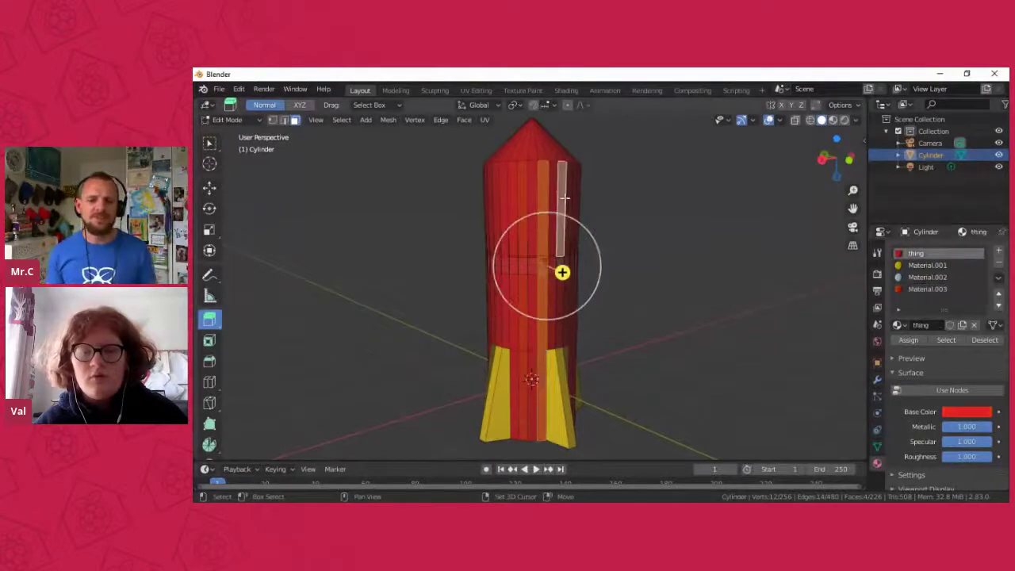
pyautogui.keyDown('shift'); pyautogui.click(569, 288); pyautogui.keyUp('shift')
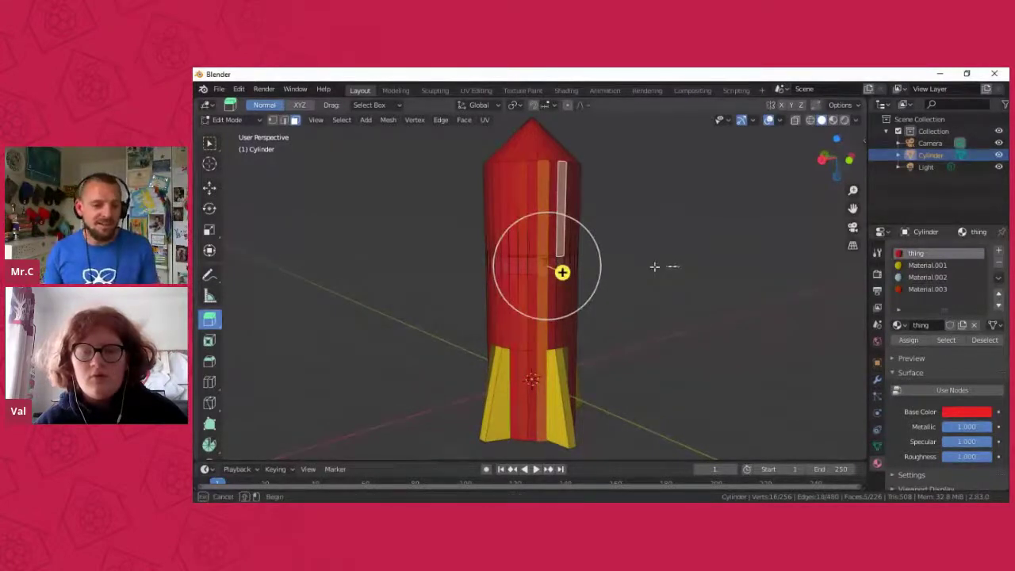
pyautogui.hotkey('alt', 'a')
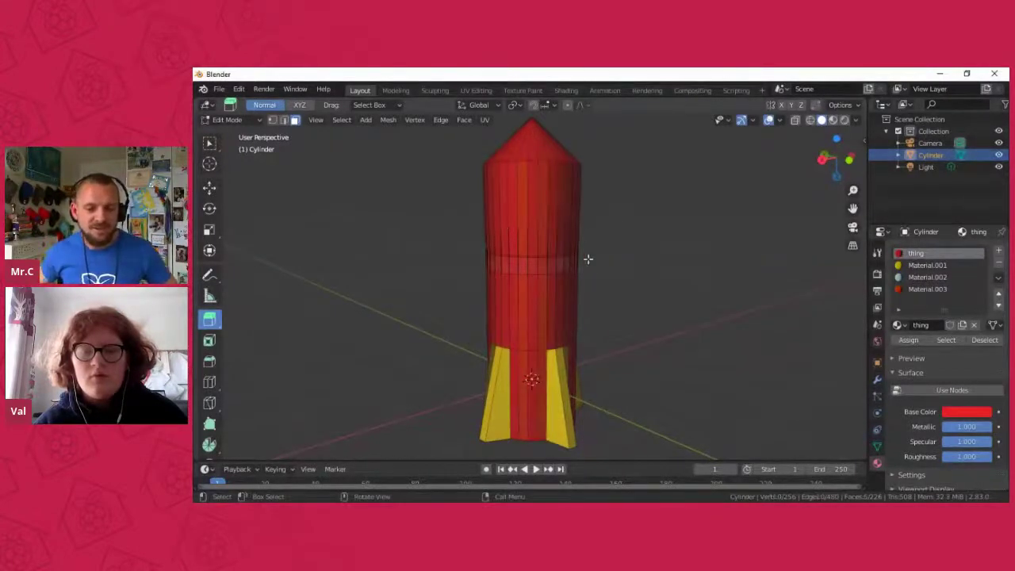
# Step: Assign Material.003 to the vertical strip of three body faces directly above a fin, up to the nose cone
pyautogui.moveTo(836, 160); pyautogui.dragTo(677, 163)
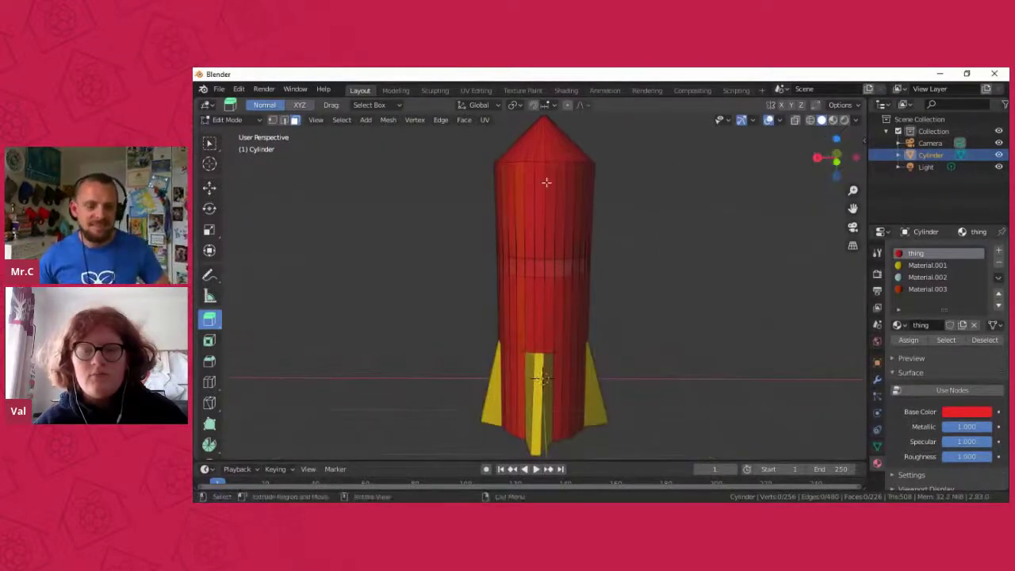
pyautogui.press('c')
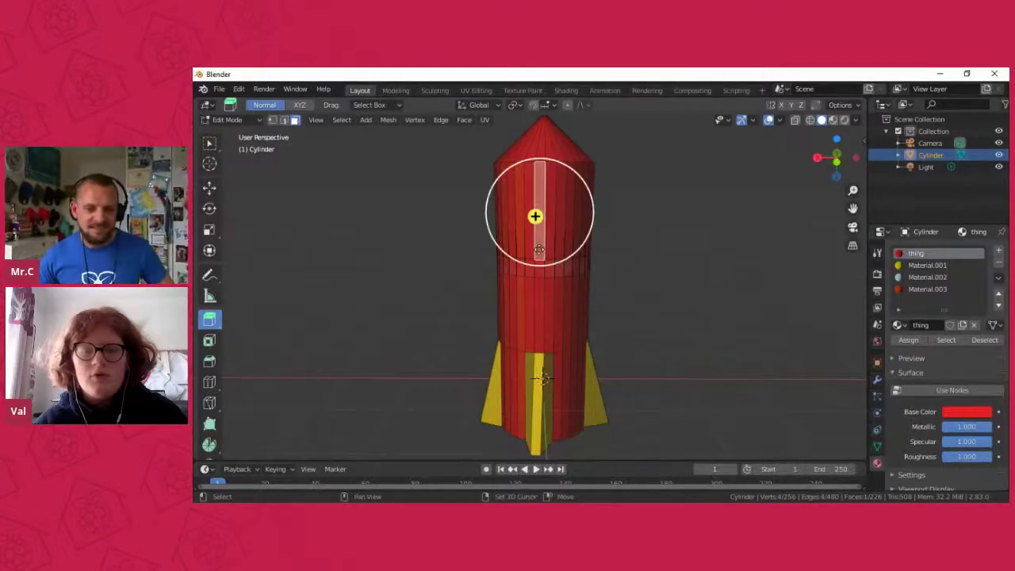
pyautogui.press('Escape')
pyautogui.press('c')
pyautogui.moveTo(532, 274); pyautogui.dragTo(543, 232)
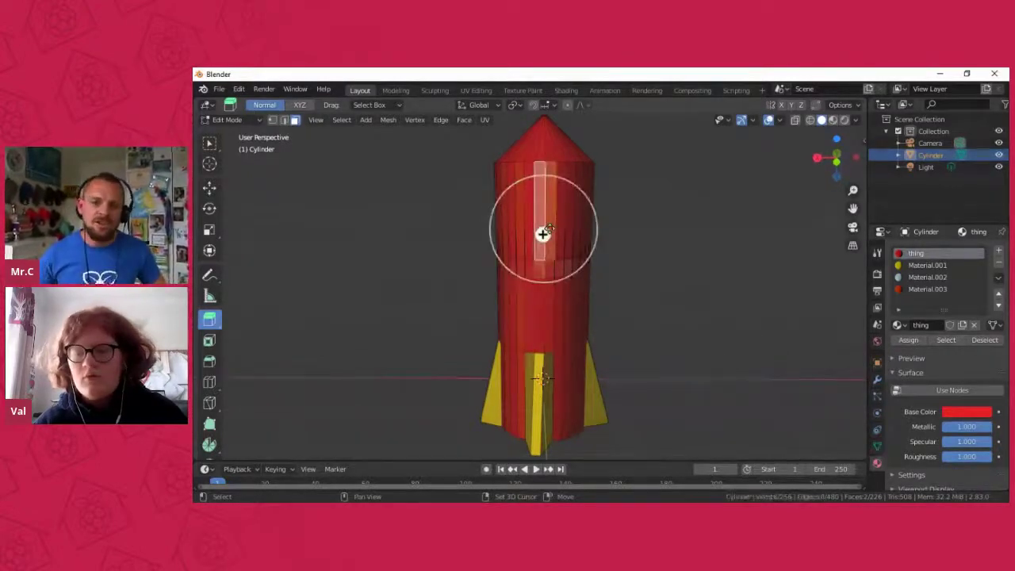
pyautogui.moveTo(542, 234); pyautogui.dragTo(535, 261)
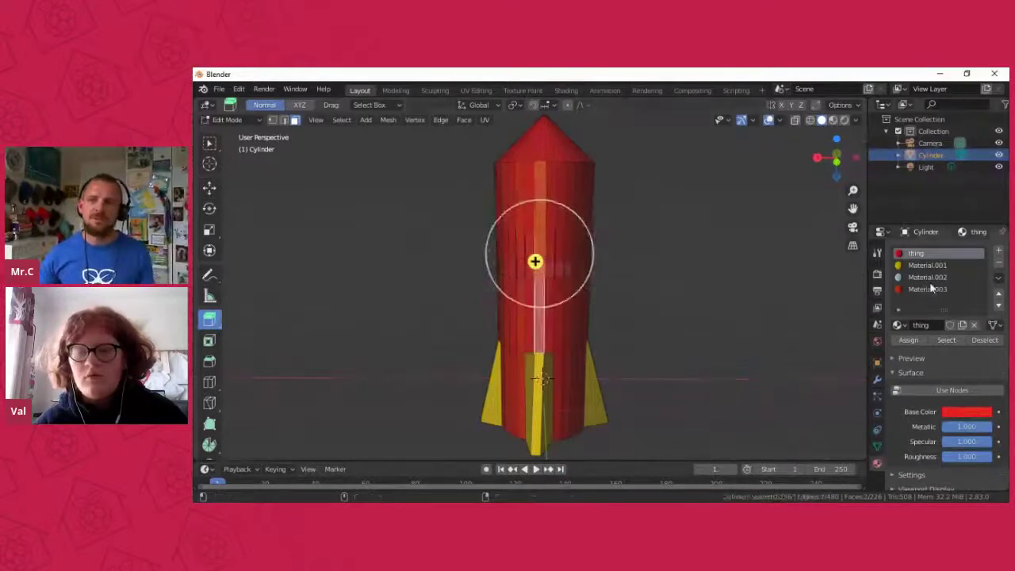
pyautogui.click(944, 288)
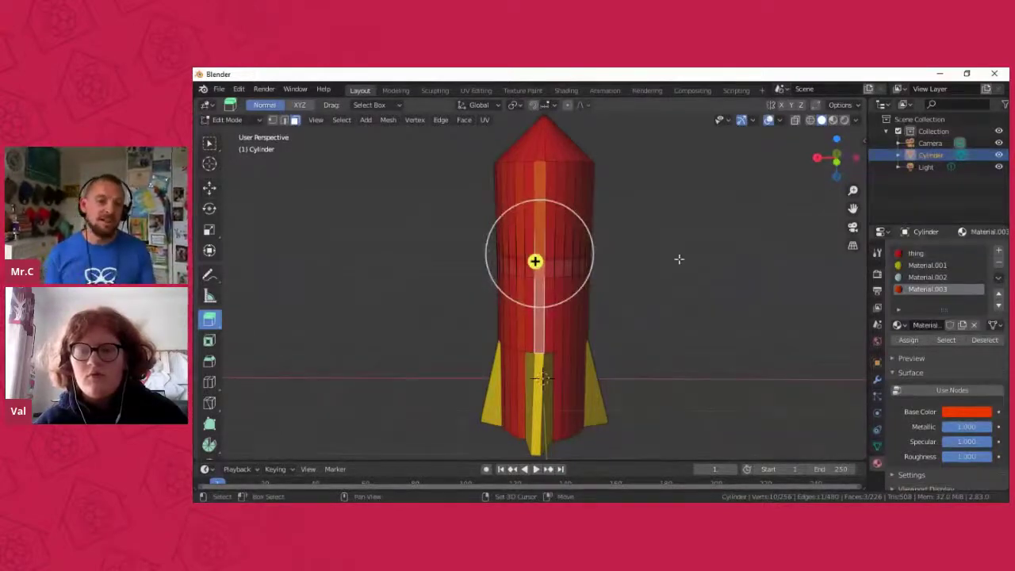
# Step: Assign Material.003 to a full-height strip of four body faces beside the next fin and set the material's Roughness to 1.000
pyautogui.moveTo(836, 159); pyautogui.dragTo(779, 165)
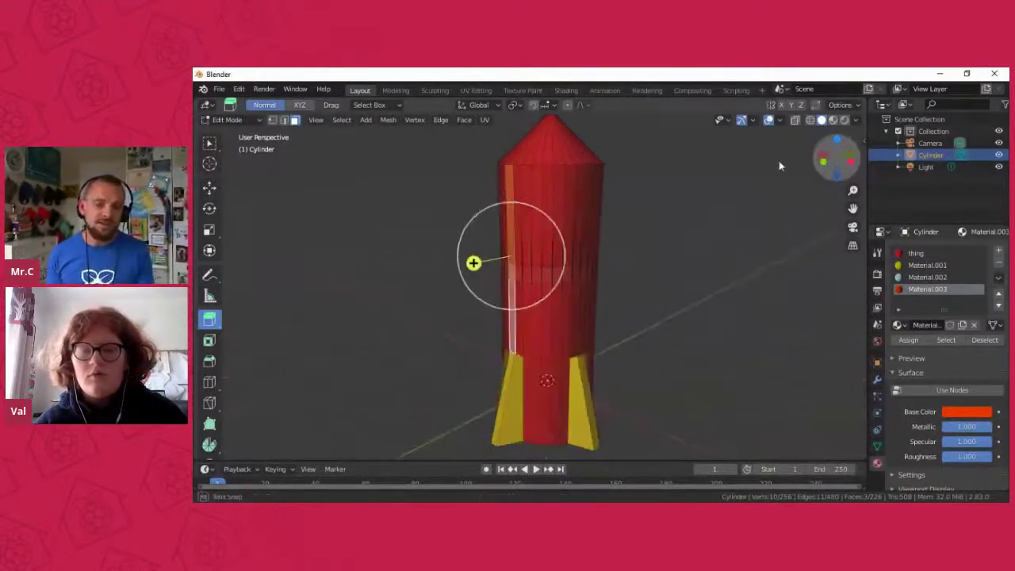
pyautogui.click(532, 208)
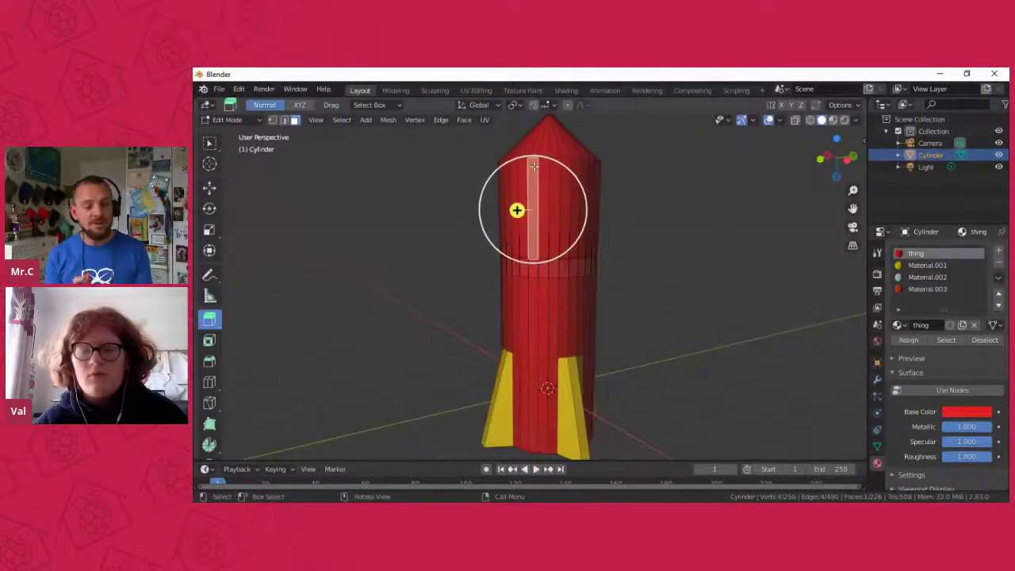
pyautogui.click(523, 208)
pyautogui.moveTo(848, 171); pyautogui.dragTo(214, 177)
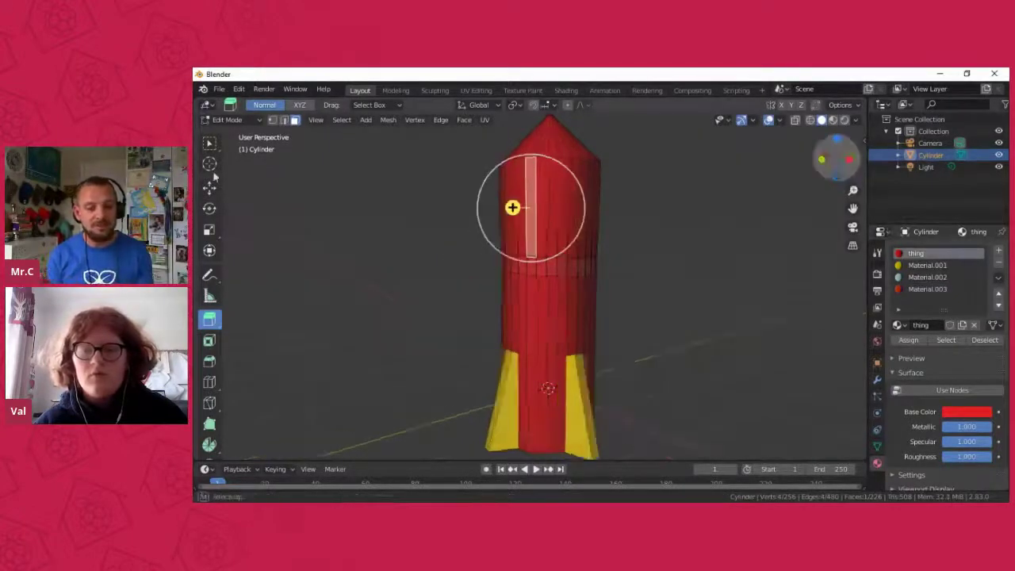
pyautogui.moveTo(512, 208); pyautogui.dragTo(547, 204, button='middle')
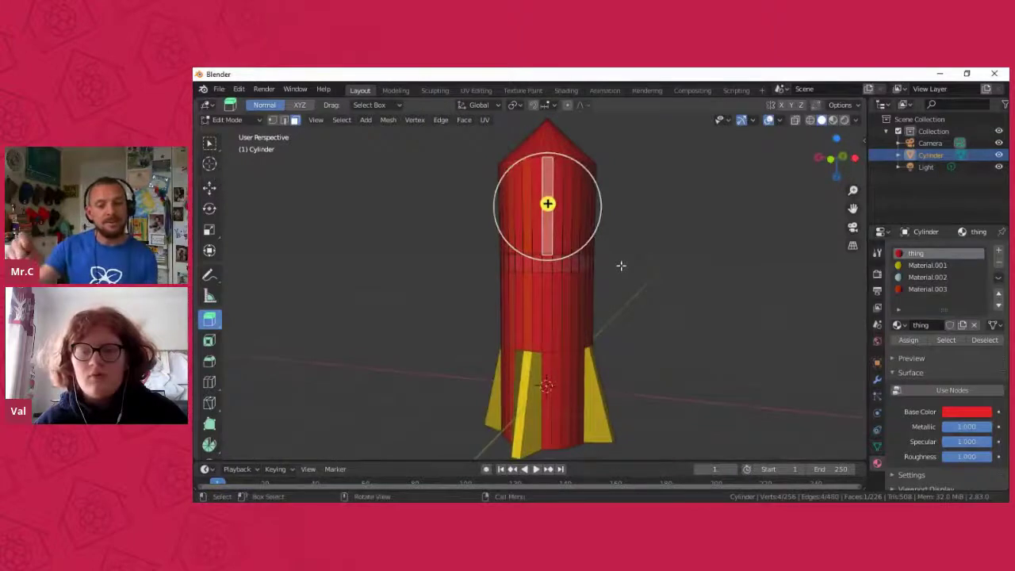
pyautogui.click(555, 265)
pyautogui.keyDown('shift'); pyautogui.click(559, 266); pyautogui.keyUp('shift')
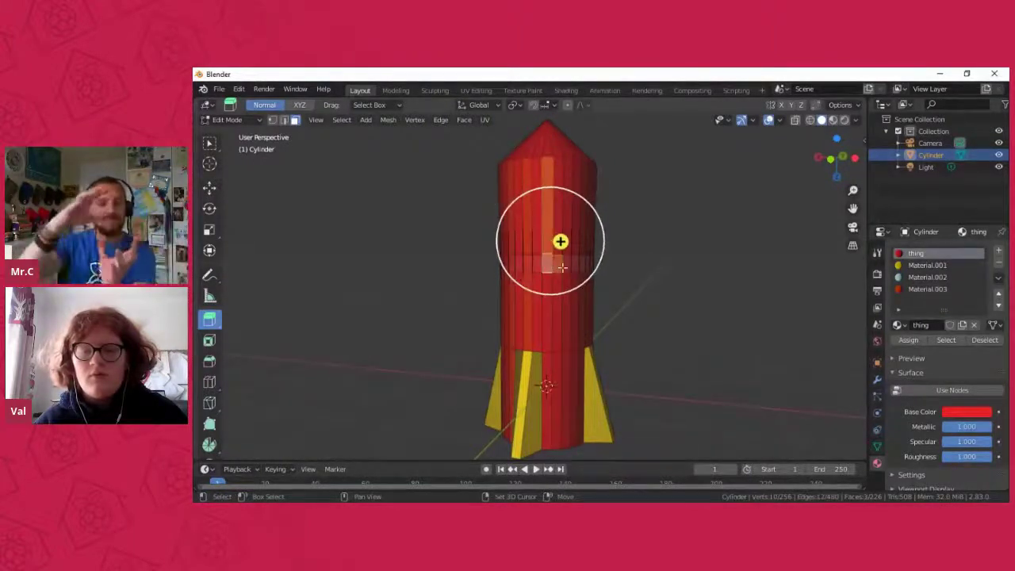
pyautogui.keyDown('shift'); pyautogui.click(565, 268); pyautogui.keyUp('shift')
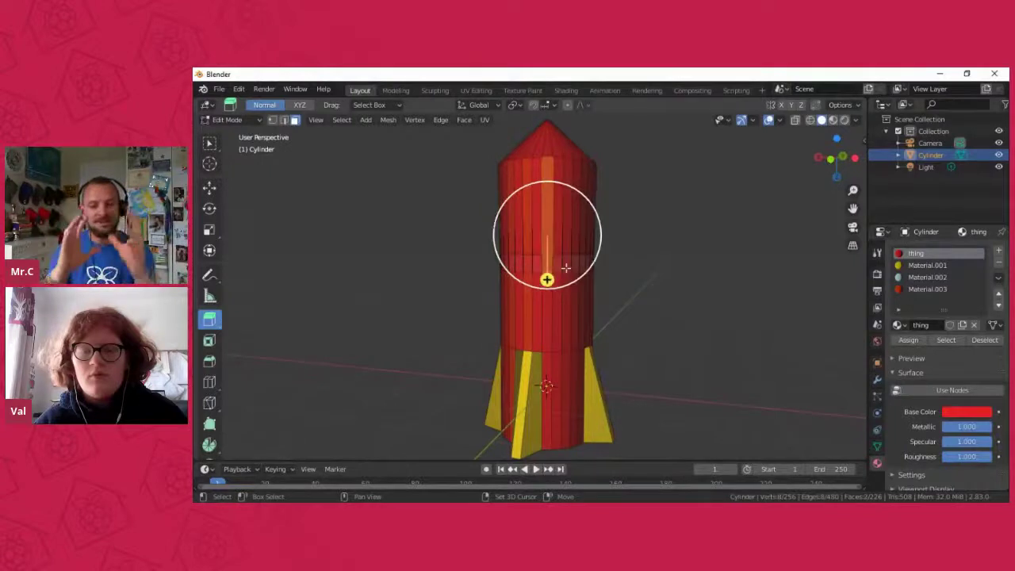
pyautogui.keyDown('shift'); pyautogui.click(546, 311); pyautogui.keyUp('shift')
pyautogui.keyDown('shift'); pyautogui.click(547, 374); pyautogui.keyUp('shift')
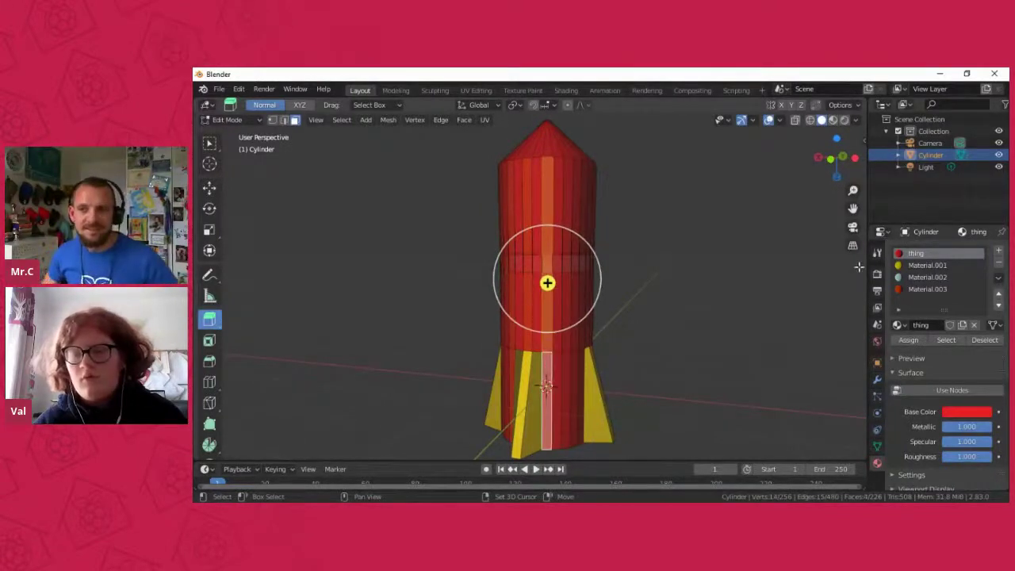
pyautogui.click(926, 288)
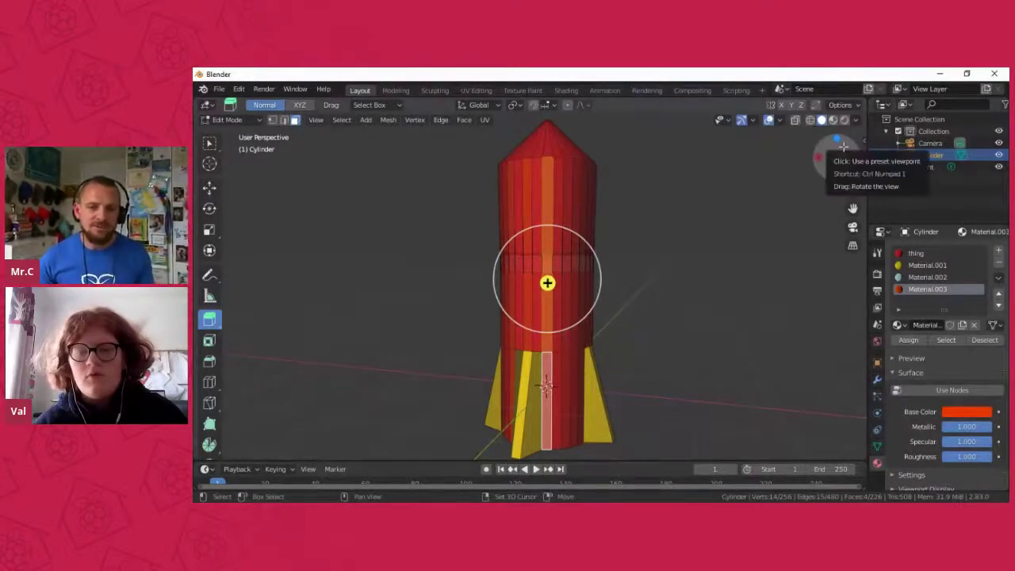
pyautogui.moveTo(843, 145); pyautogui.dragTo(817, 145)
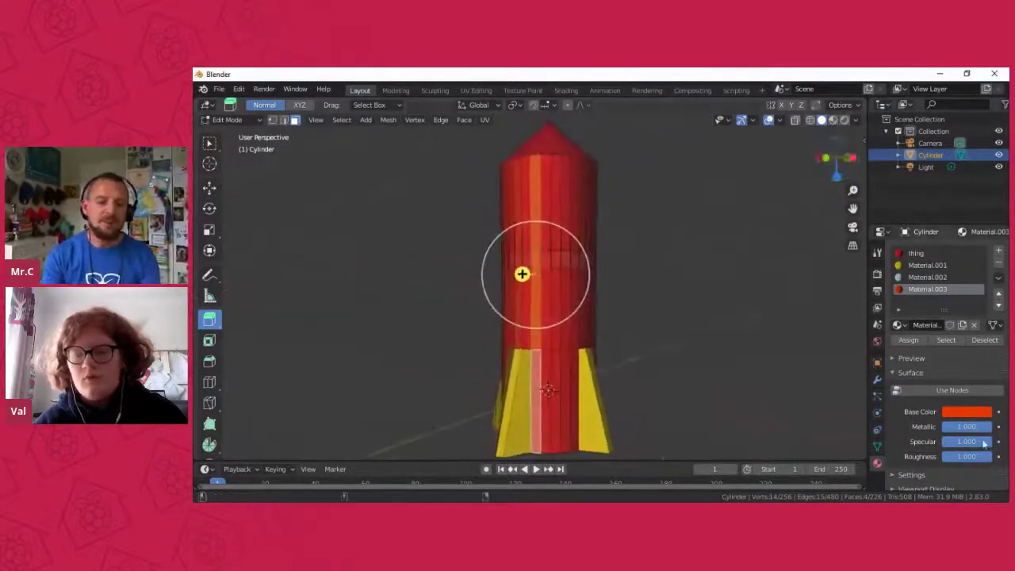
pyautogui.moveTo(949, 458)
pyautogui.mouseDown()
pyautogui.moveTo(902, 468)
pyautogui.moveTo(976, 457)
pyautogui.moveTo(907, 456)
pyautogui.moveTo(997, 460)
pyautogui.moveTo(202, 462)
pyautogui.moveTo(1007, 461)
pyautogui.mouseUp()
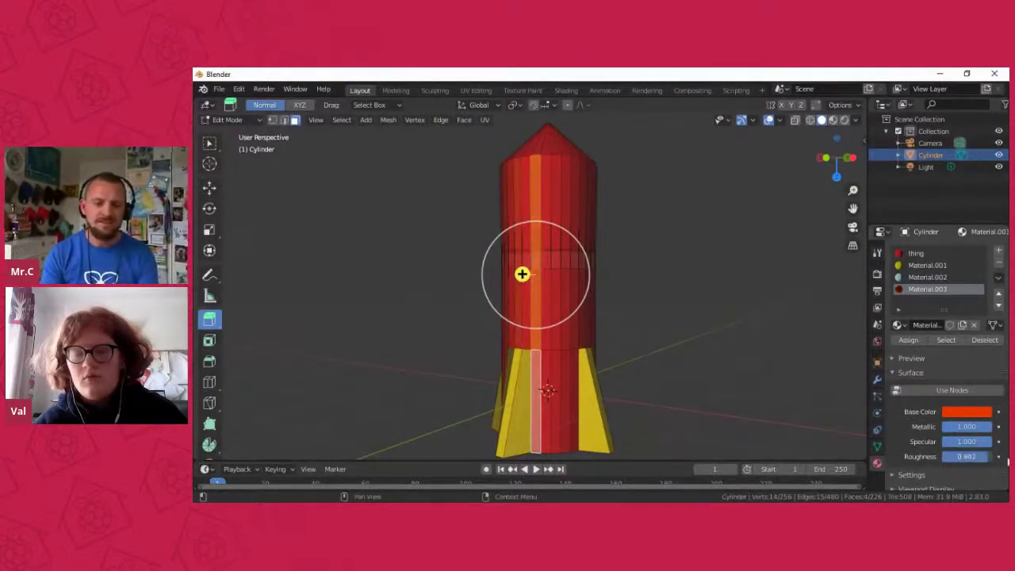
# Step: Add a parallel strip of four body faces between the same fins to the selection, assign Material.003 to it, and clear the selection
pyautogui.keyDown('shift'); pyautogui.click(559, 184); pyautogui.keyUp('shift')
pyautogui.keyDown('alt'); pyautogui.click(560, 269); pyautogui.keyUp('alt')
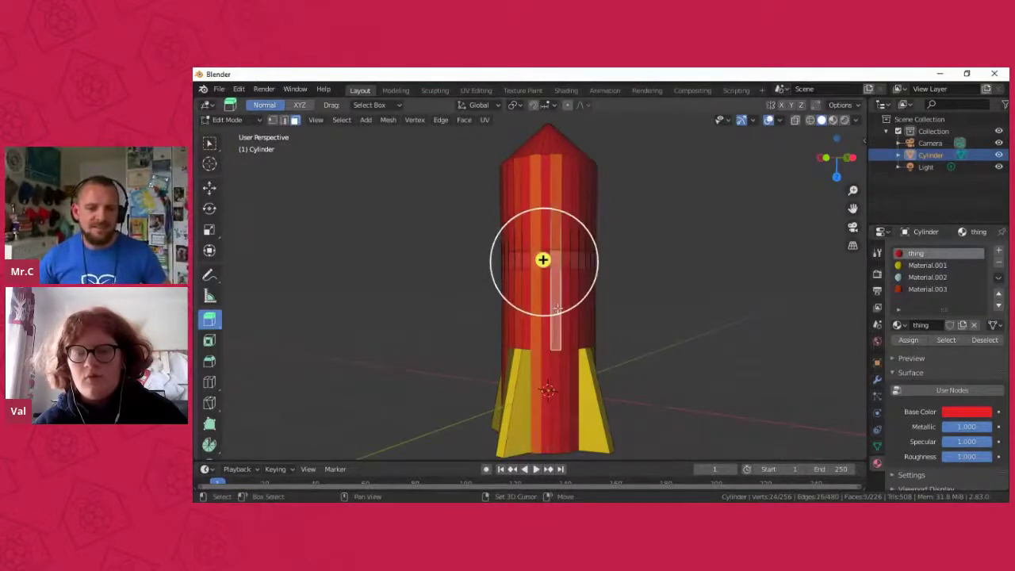
pyautogui.keyDown('alt'); pyautogui.click(556, 372); pyautogui.keyUp('alt')
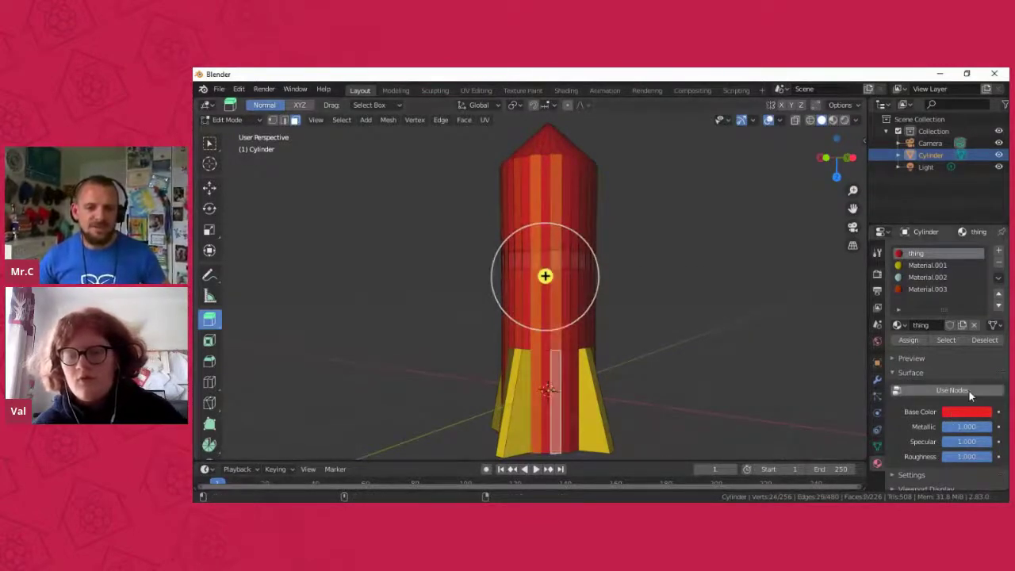
pyautogui.click(929, 289)
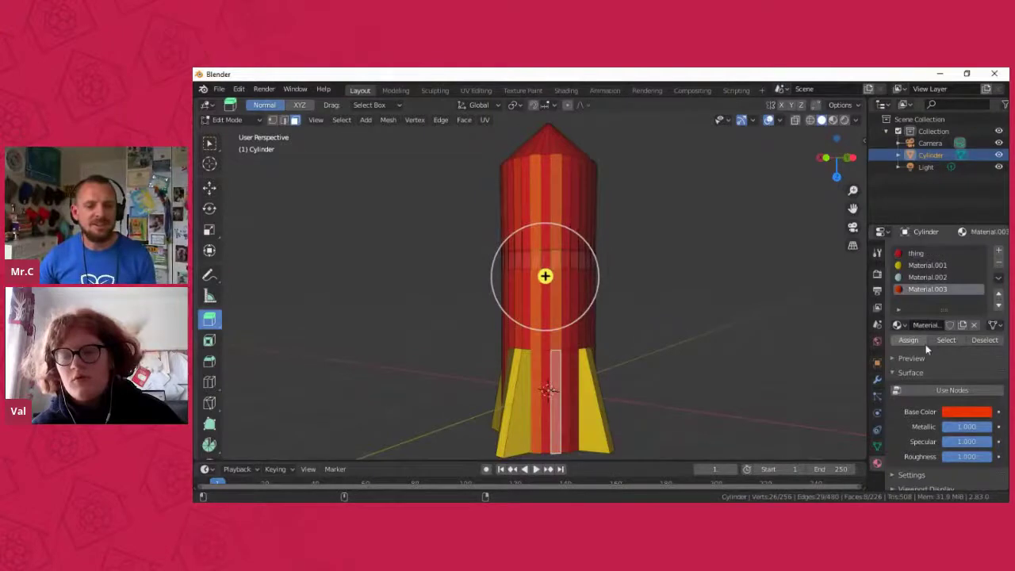
pyautogui.click(918, 341)
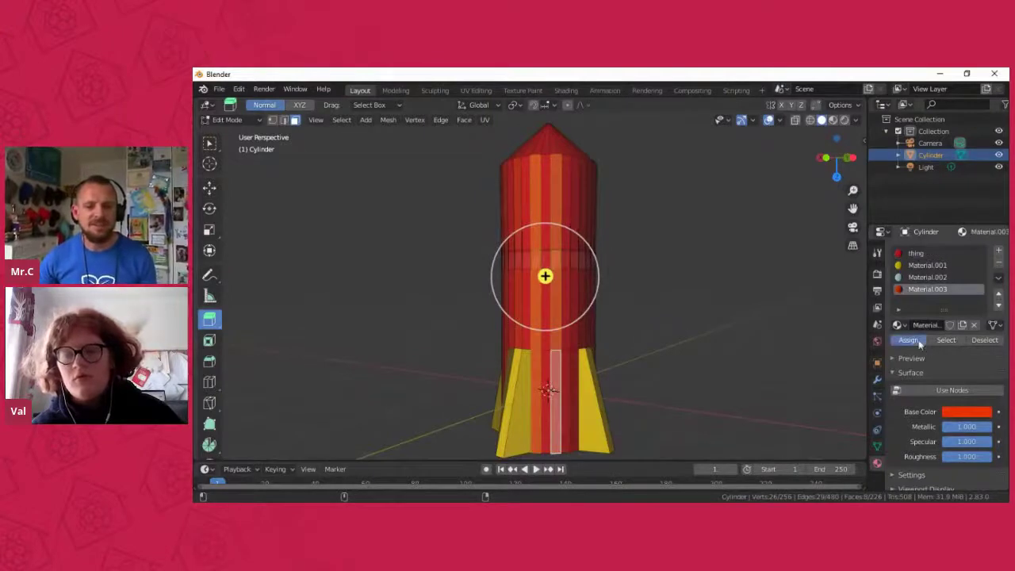
pyautogui.click(713, 285)
pyautogui.moveTo(828, 173); pyautogui.dragTo(797, 183)
# Step: Set the Roughness of the yellow fin material, Material.001, to 0.744
pyautogui.click(927, 277)
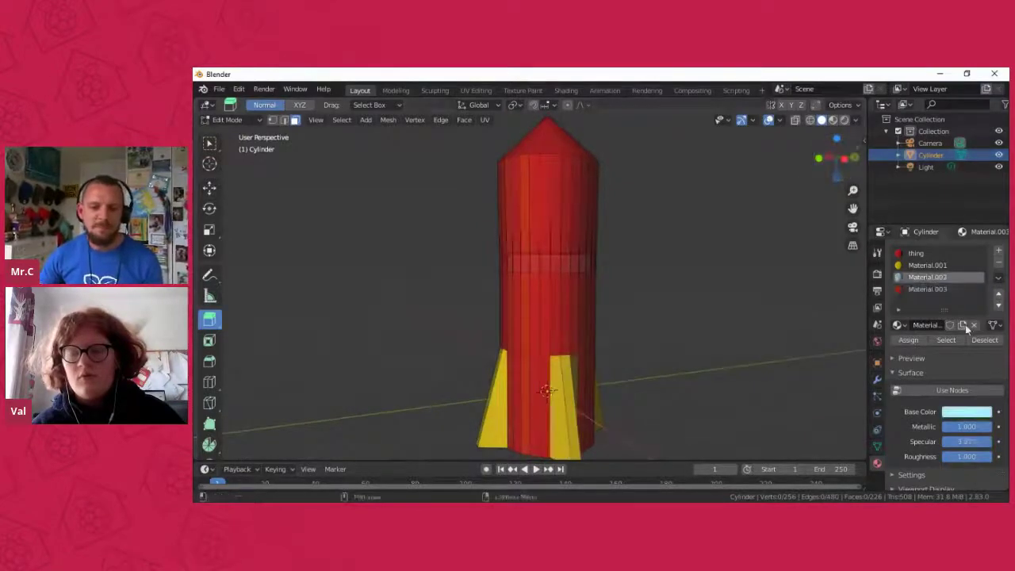
pyautogui.click(927, 264)
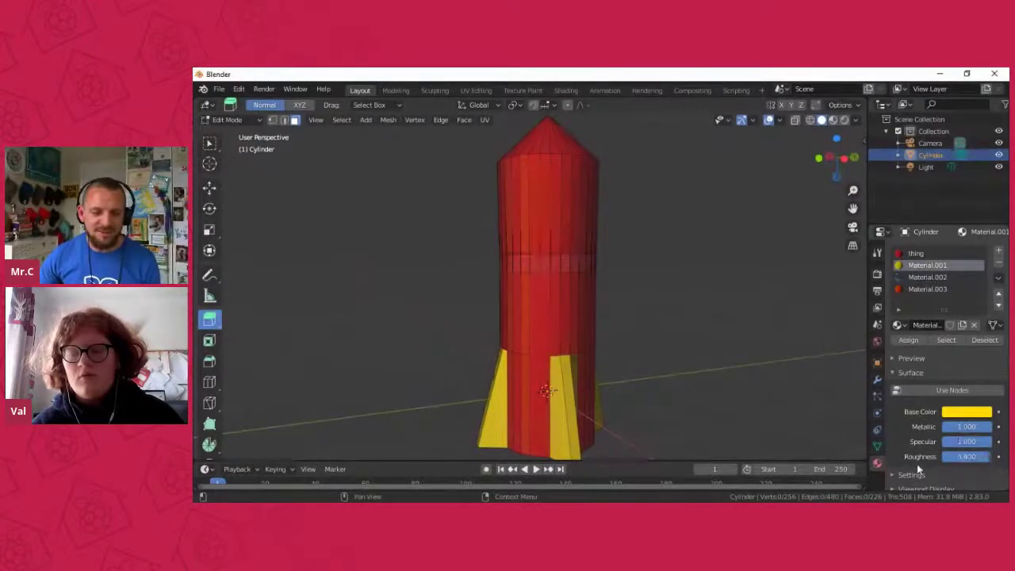
pyautogui.moveTo(917, 465)
pyautogui.mouseDown()
pyautogui.moveTo(877, 467)
pyautogui.moveTo(967, 465)
pyautogui.moveTo(945, 461)
pyautogui.mouseUp()
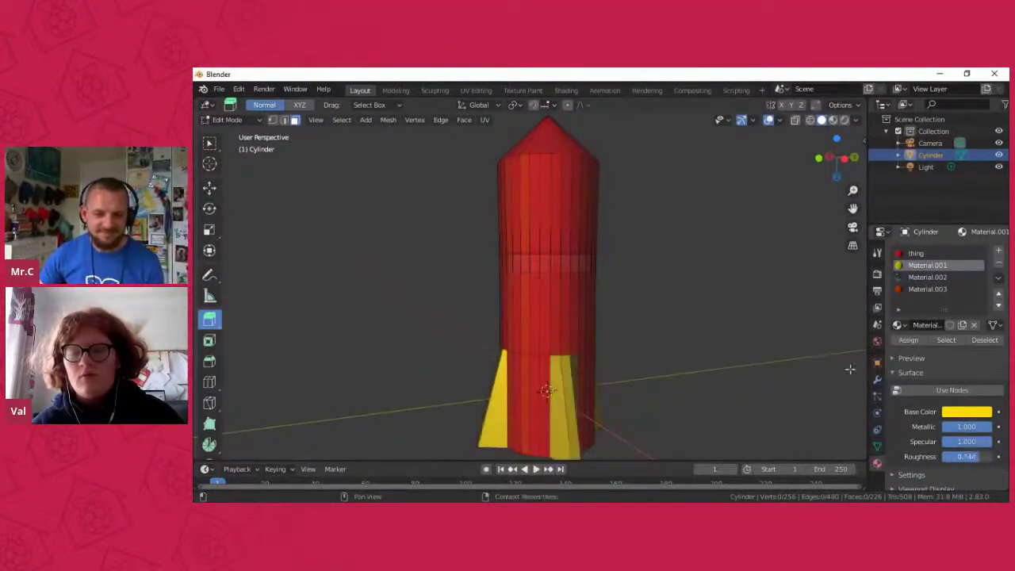
# Step: Set the Roughness of the red body material, thing, to 0.698
pyautogui.click(955, 253)
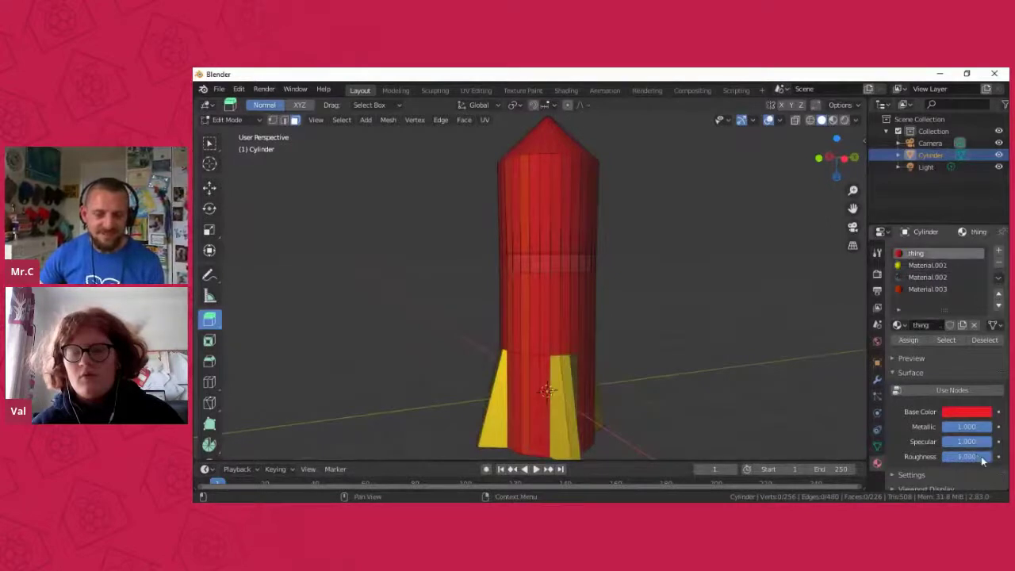
pyautogui.moveTo(981, 456); pyautogui.dragTo(958, 469)
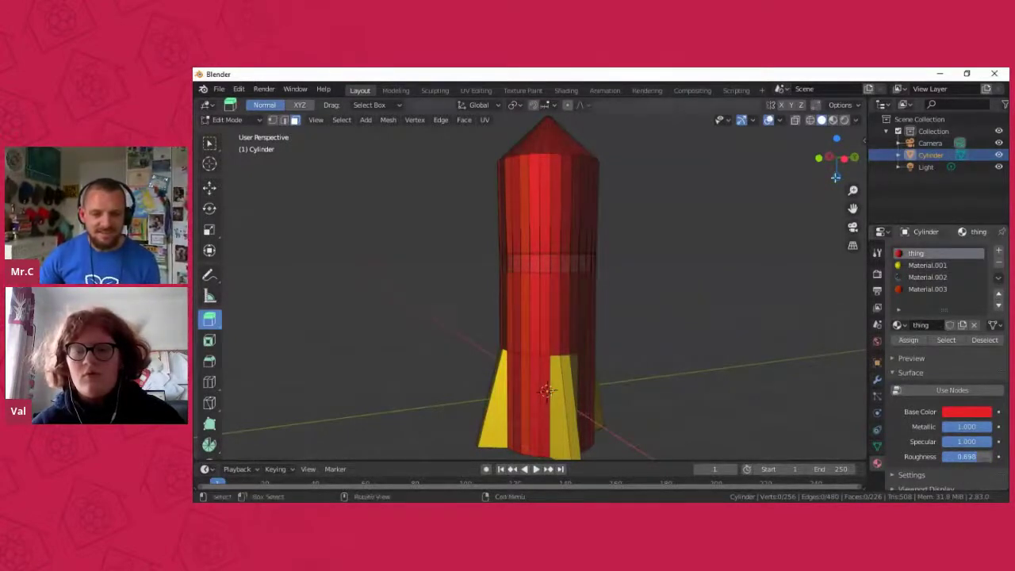
# Step: Assign Material.003 to a full-height vertical strip of four body faces beside the fin and clear the selection
pyautogui.moveTo(835, 175); pyautogui.dragTo(780, 218)
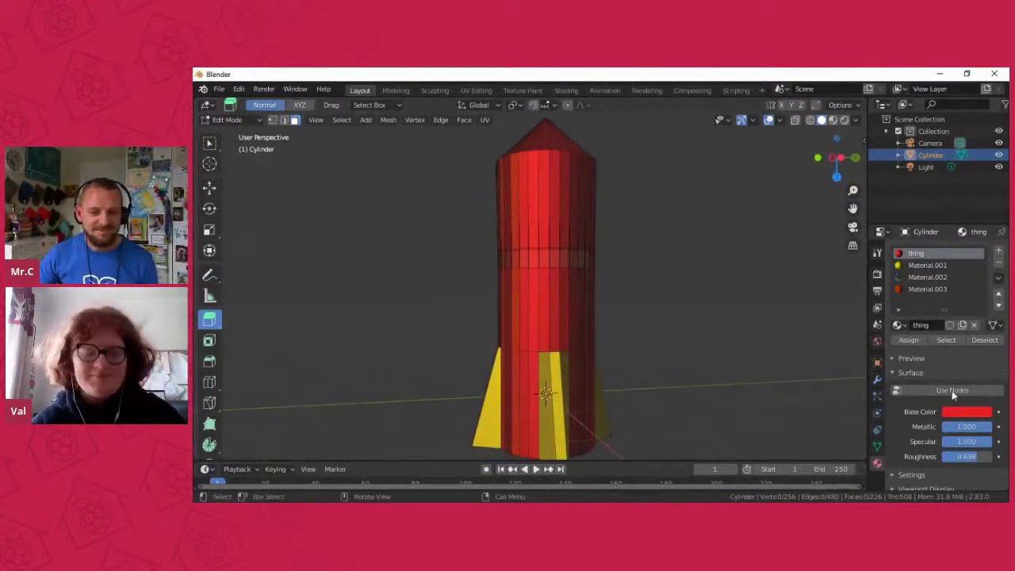
pyautogui.press('c')
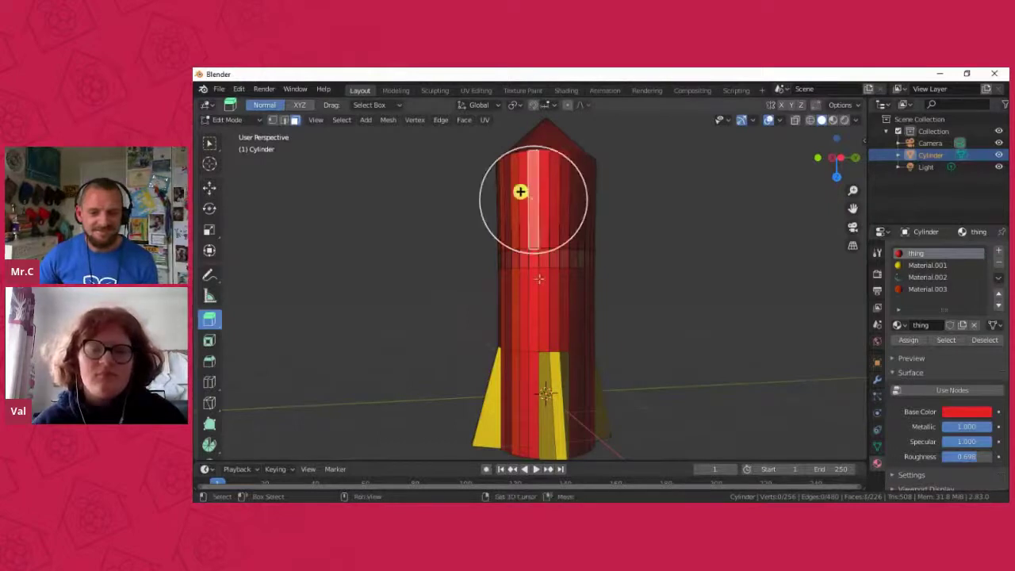
pyautogui.moveTo(521, 217); pyautogui.dragTo(520, 238)
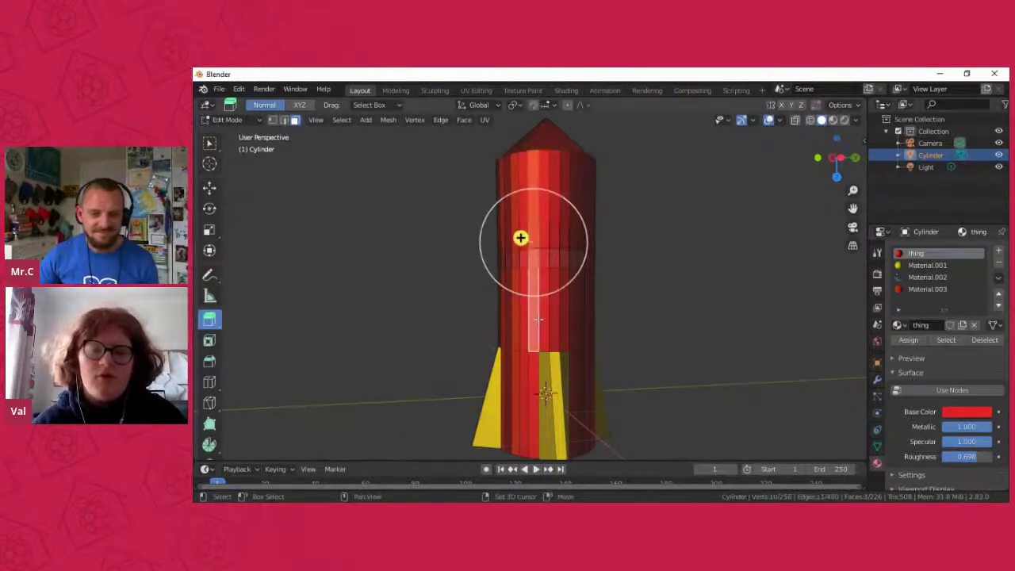
pyautogui.keyDown('shift'); pyautogui.click(531, 374); pyautogui.keyUp('shift')
pyautogui.click(935, 289)
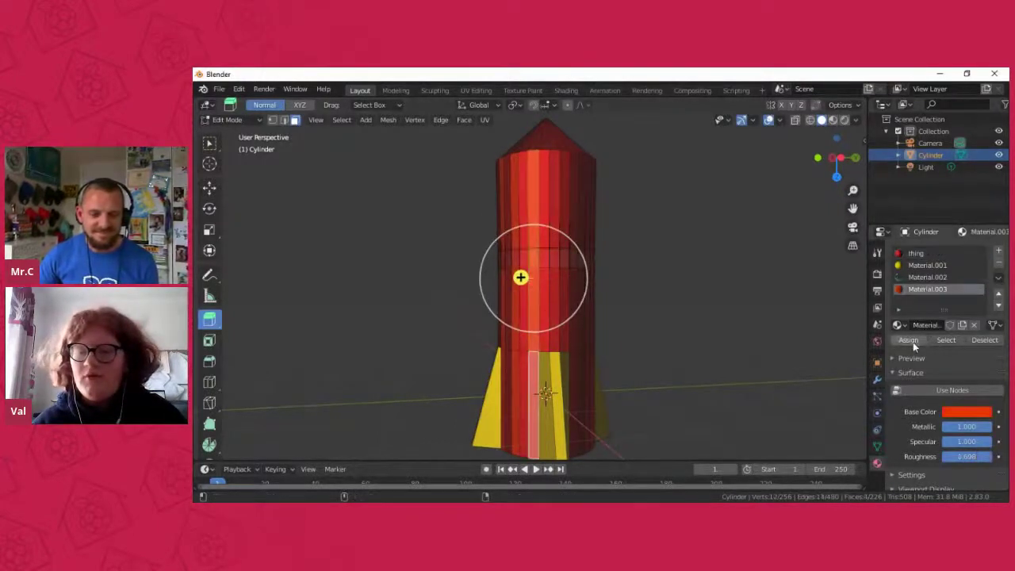
pyautogui.click(912, 343)
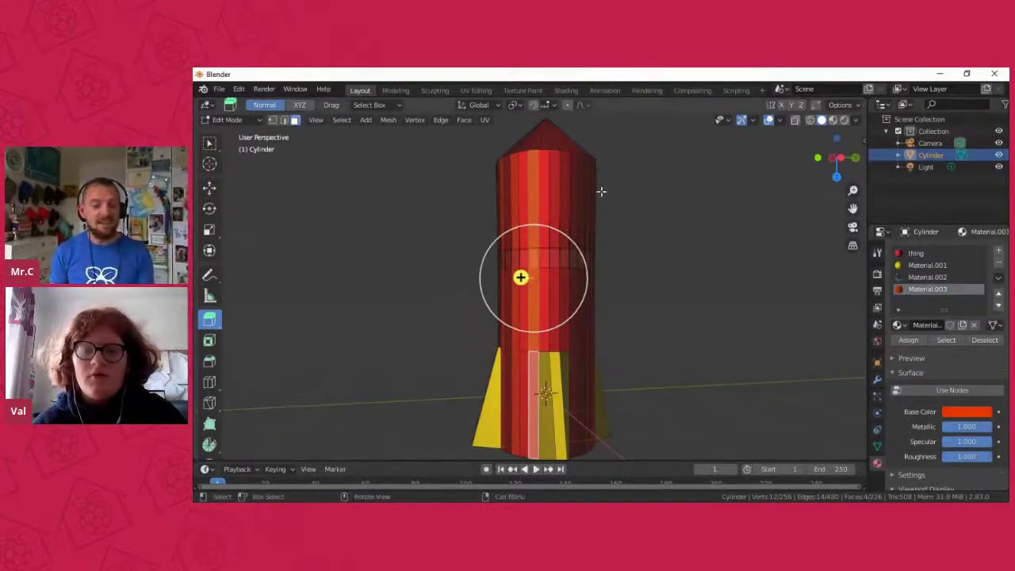
pyautogui.click(704, 231)
# Step: Assign Material.003 to two body faces directly above the next fin, up to the nose cone, and clear the selection
pyautogui.moveTo(836, 162); pyautogui.dragTo(817, 177)
pyautogui.click(540, 307)
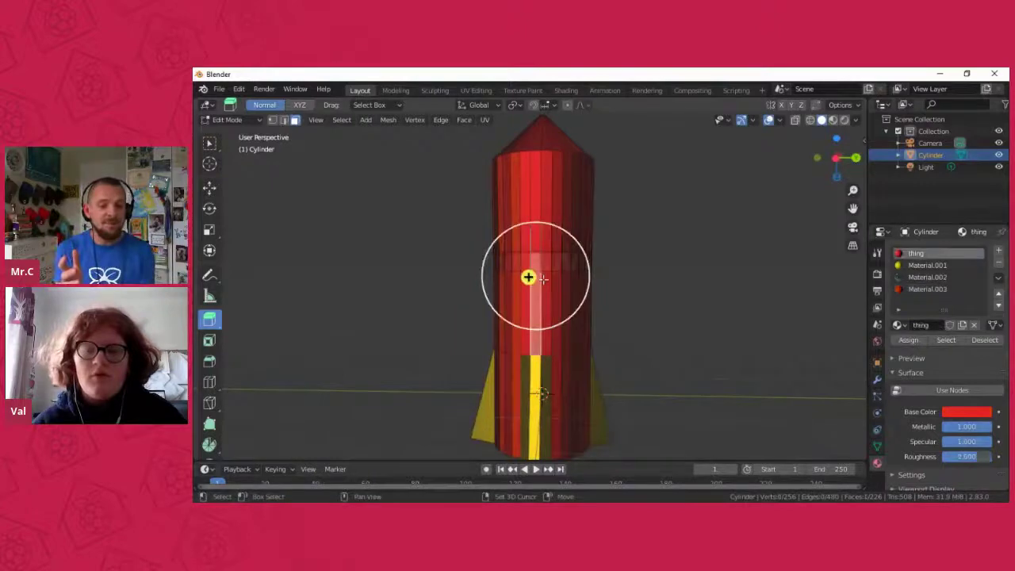
pyautogui.keyDown('shift'); pyautogui.click(540, 247); pyautogui.keyUp('shift')
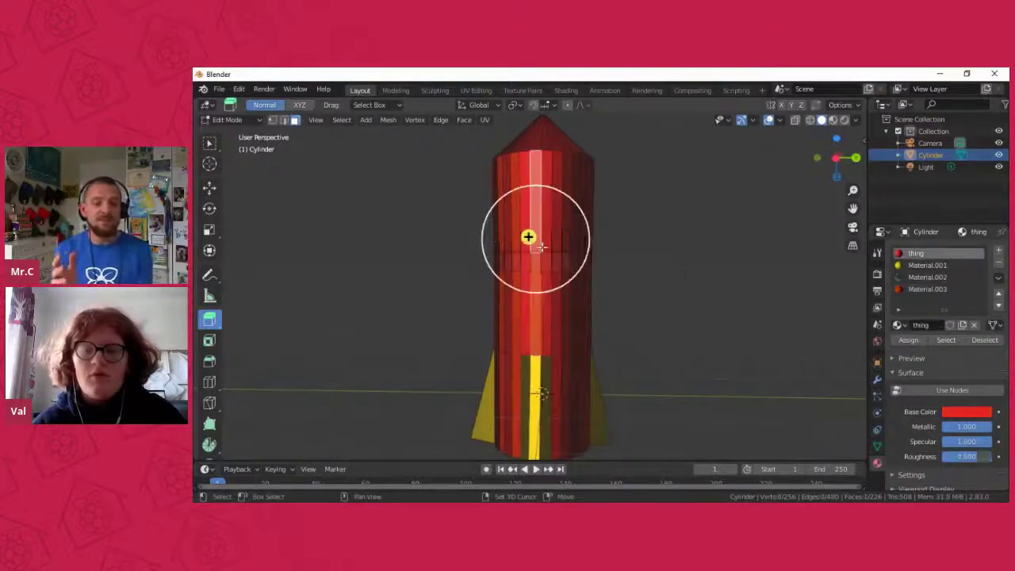
pyautogui.click(929, 290)
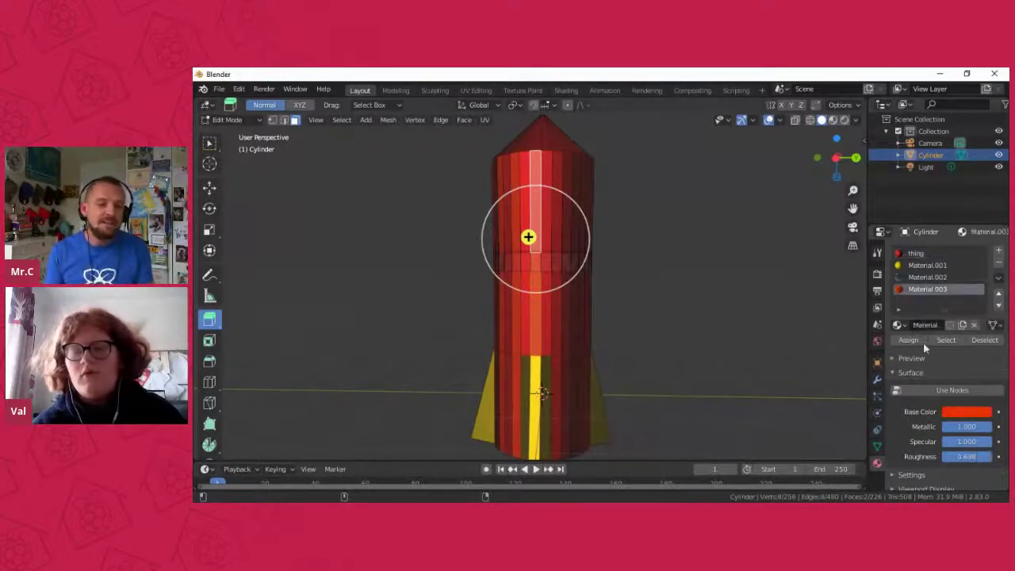
pyautogui.click(908, 340)
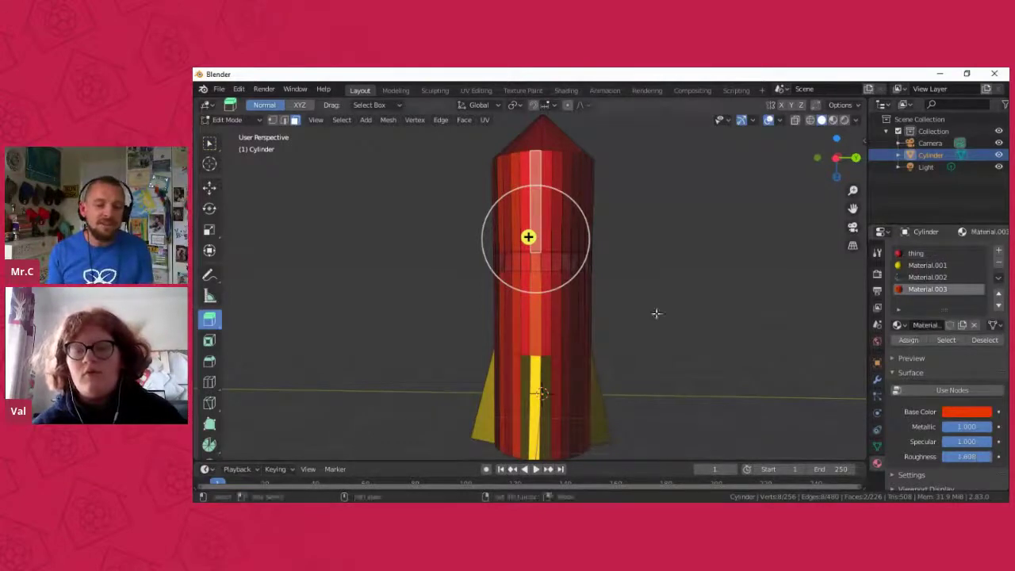
pyautogui.click(836, 206)
# Step: Reselect the body faces in the strip above the same fin, assign Material.003 to them, and clear the selection
pyautogui.press('c')
pyautogui.click(528, 276)
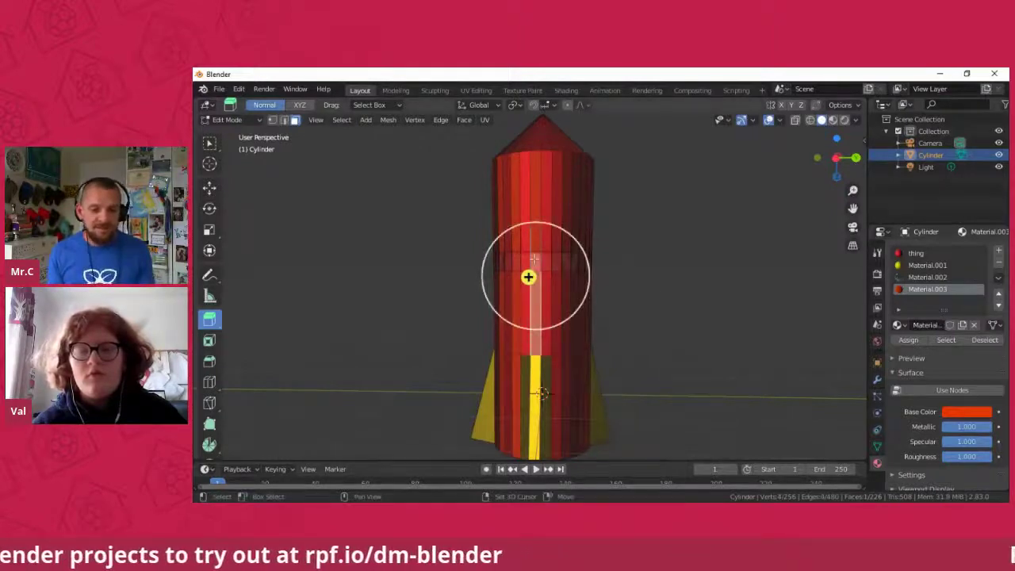
pyautogui.click(539, 250)
pyautogui.moveTo(528, 197); pyautogui.dragTo(528, 235)
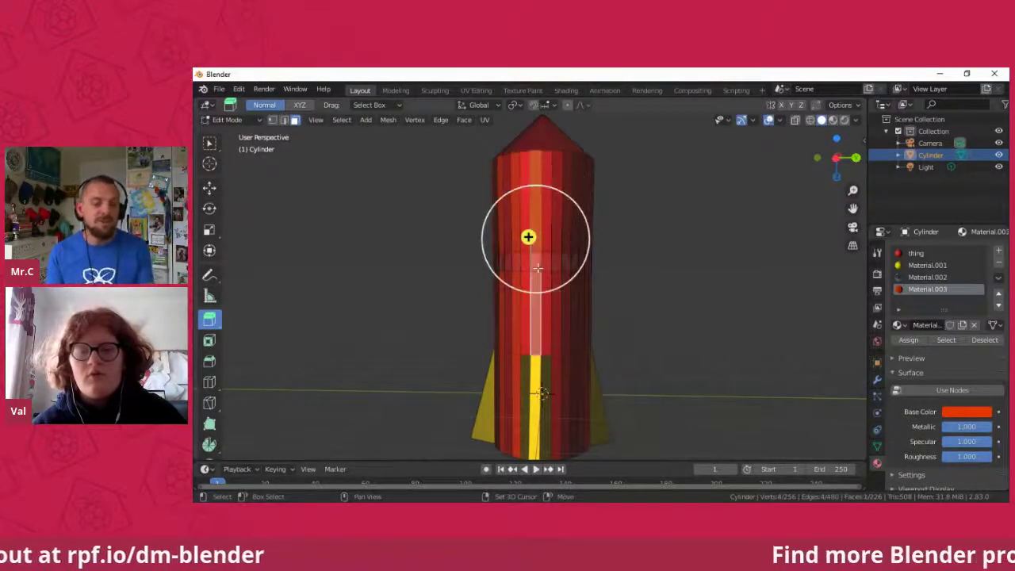
pyautogui.click(913, 341)
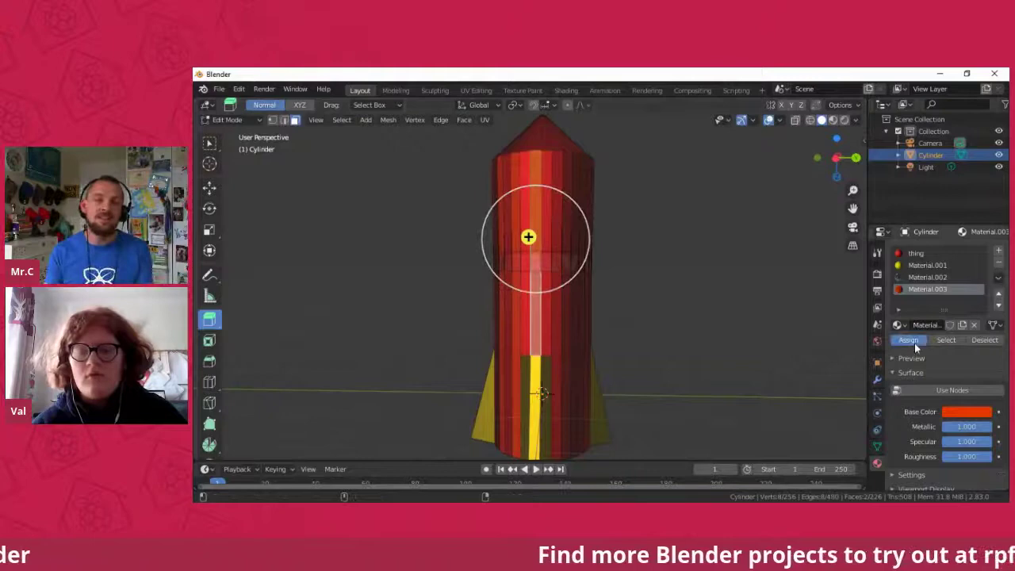
pyautogui.click(662, 306)
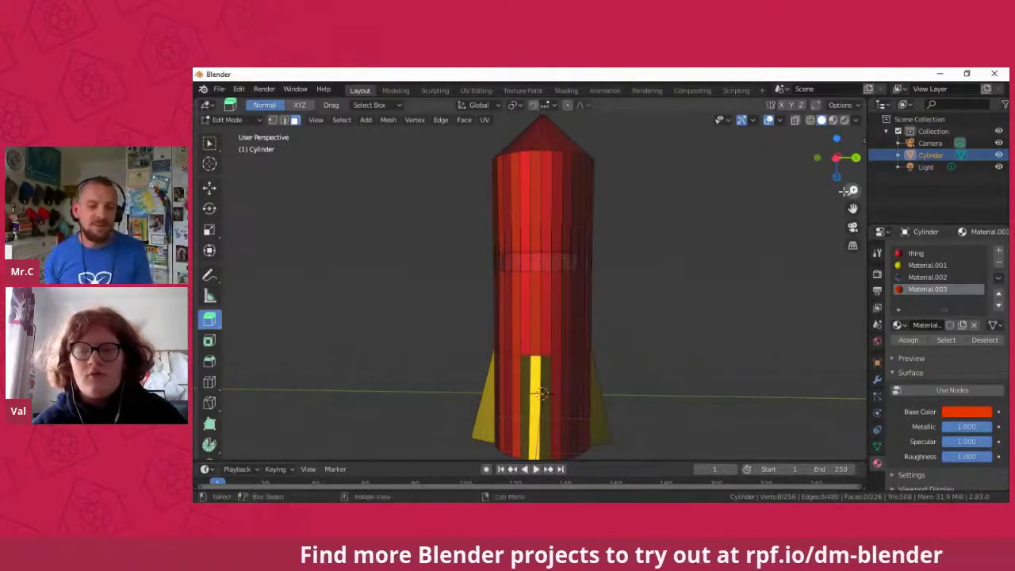
# Step: Inspect the coloured rocket's body stripes, fins and nose cone from all sides
pyautogui.moveTo(836, 158); pyautogui.dragTo(688, 188)
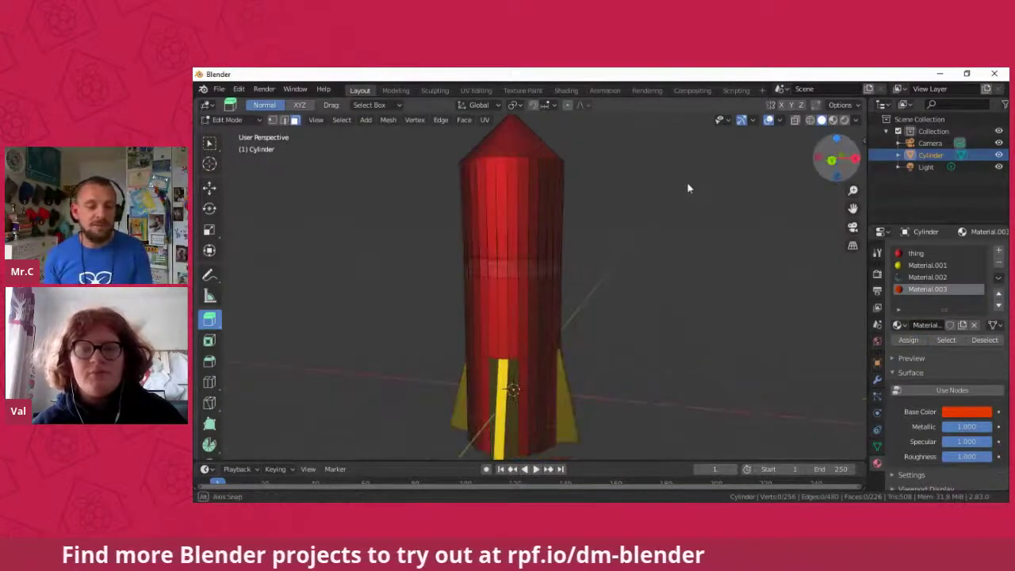
pyautogui.moveTo(687, 181); pyautogui.dragTo(373, 181, button='middle')
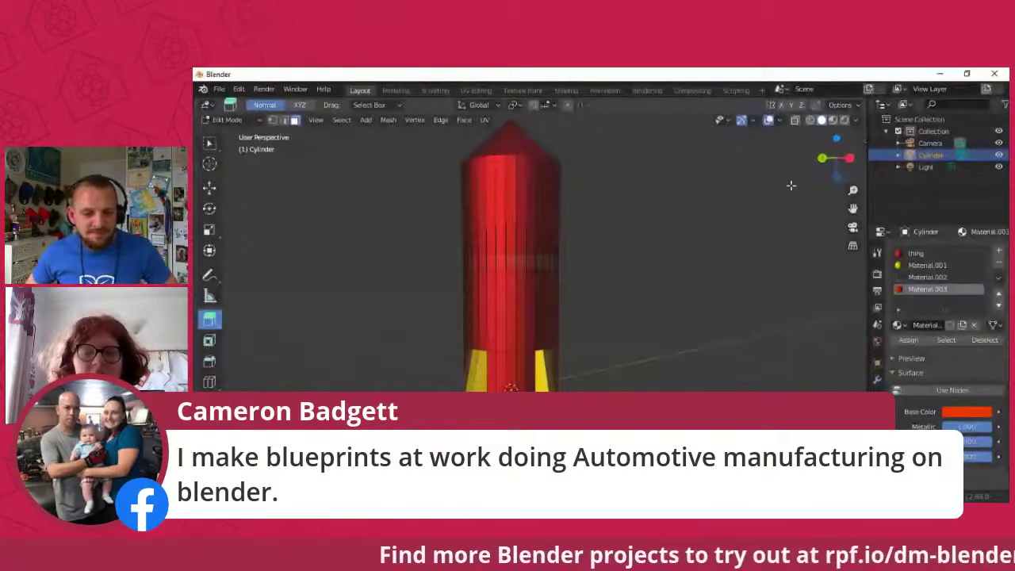
pyautogui.moveTo(824, 173); pyautogui.dragTo(309, 178)
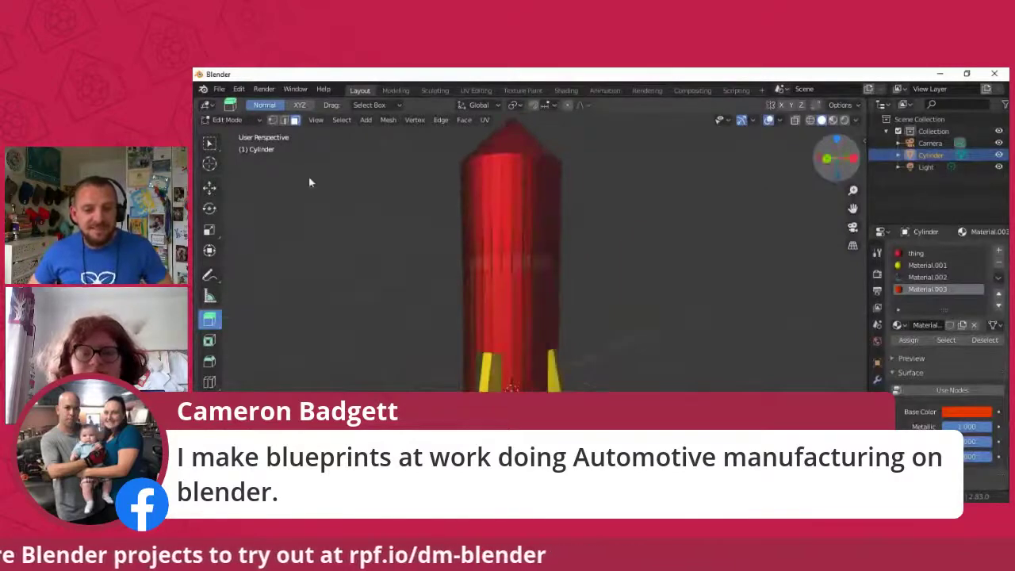
pyautogui.moveTo(309, 182); pyautogui.dragTo(633, 229, button='middle')
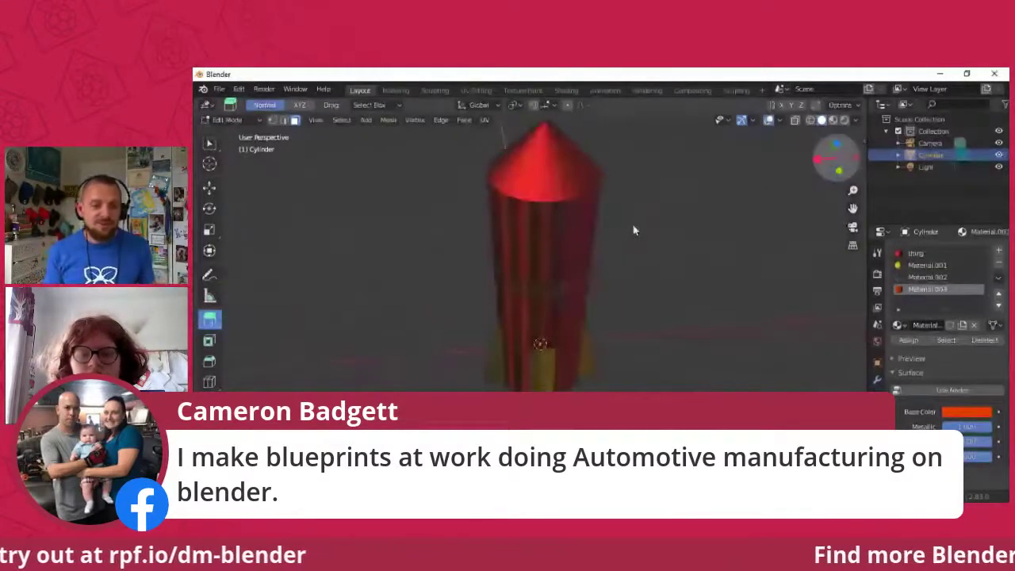
pyautogui.moveTo(633, 230); pyautogui.dragTo(619, 175, button='middle')
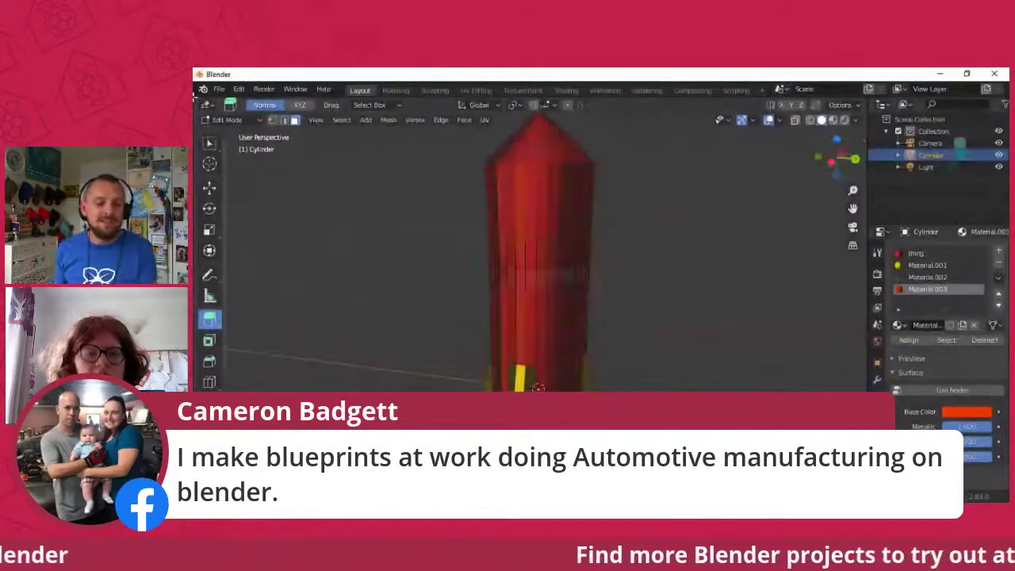
# Step: Start saving the rocket file, browse to the Downloads folder, and cancel the file dialog
pyautogui.click(218, 88)
pyautogui.click(276, 169)
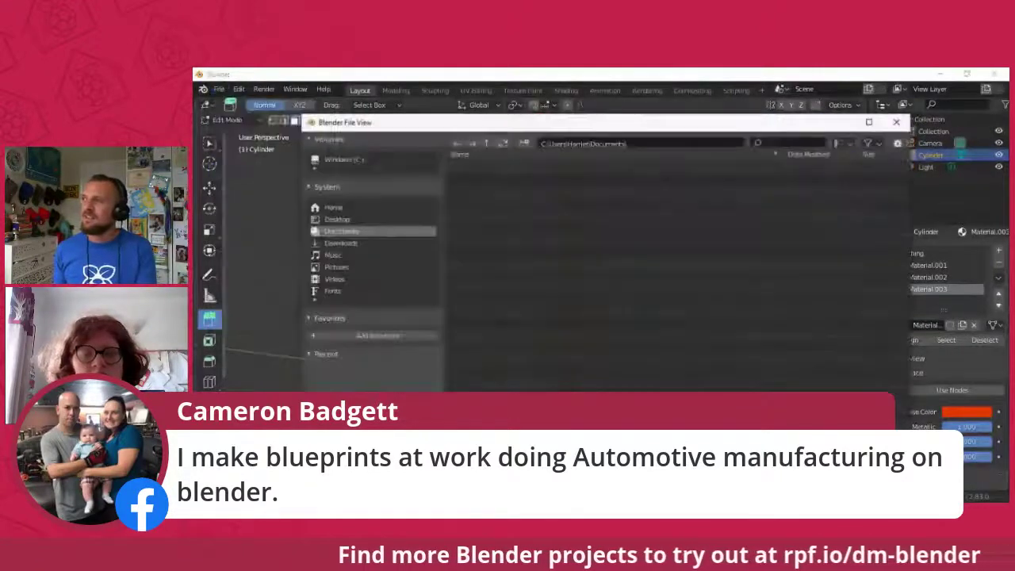
pyautogui.click(341, 243)
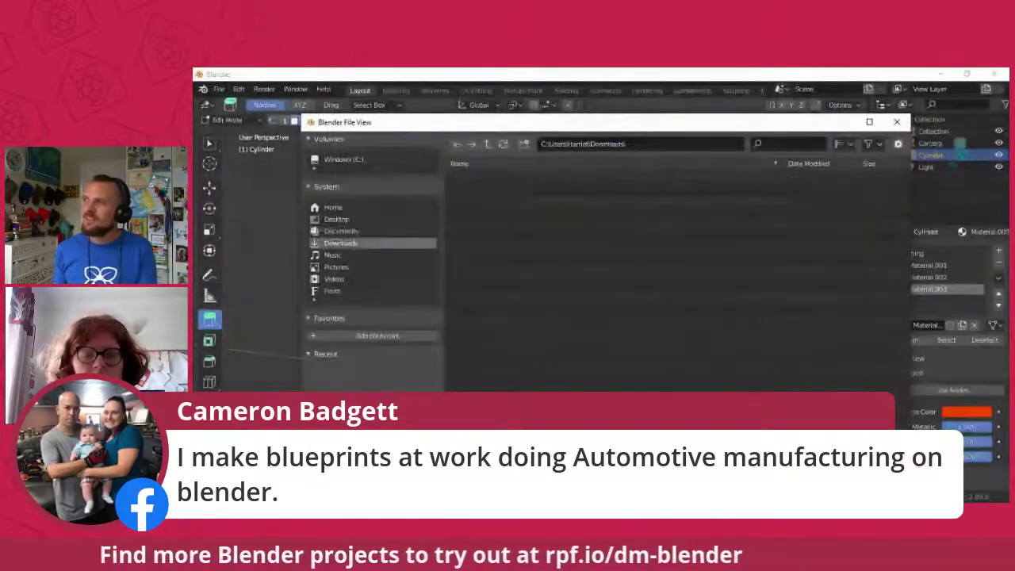
pyautogui.scroll(-2, 507, 266)
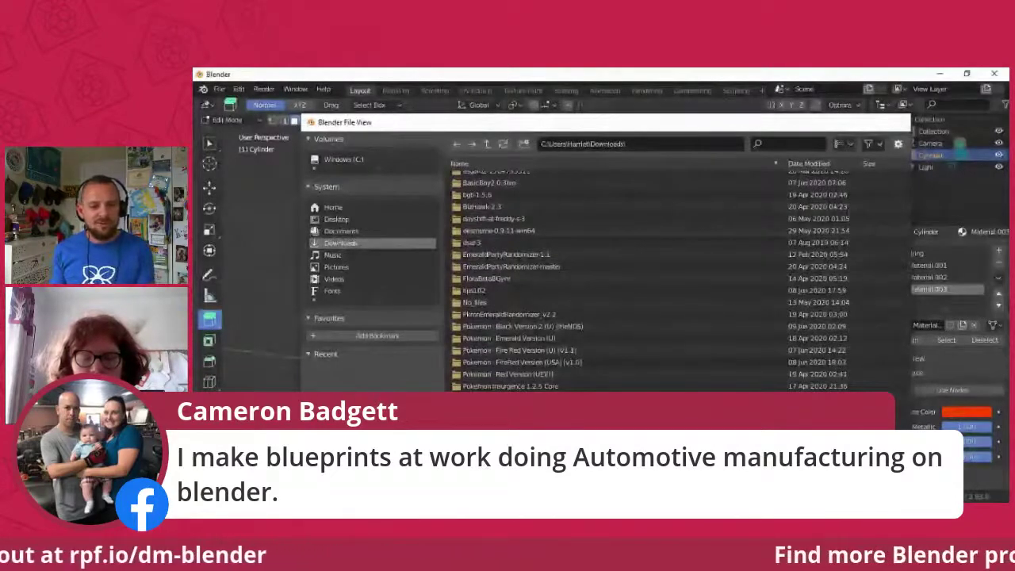
pyautogui.press('Escape')
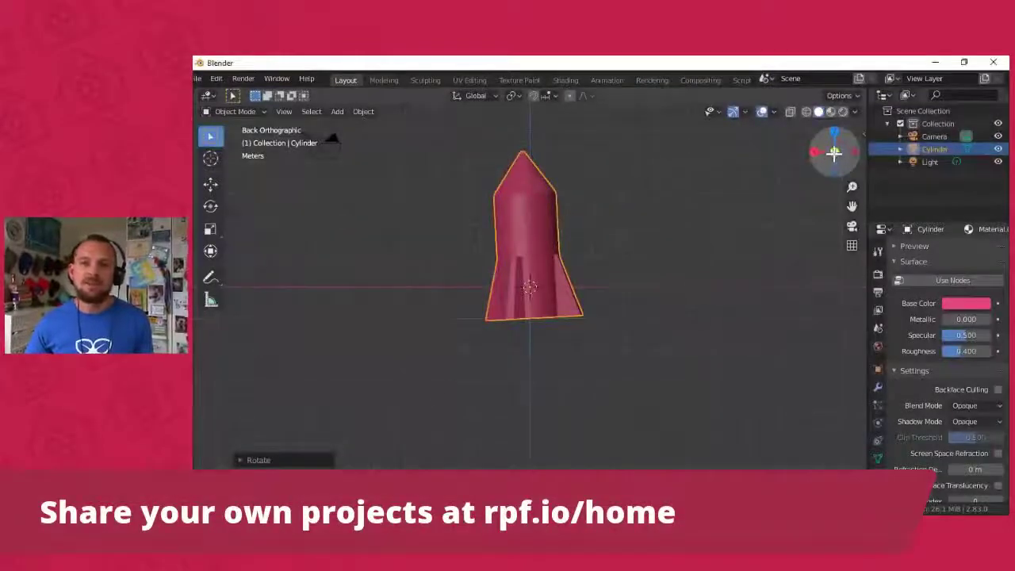
pyautogui.moveTo(833, 152); pyautogui.dragTo(242, 238)
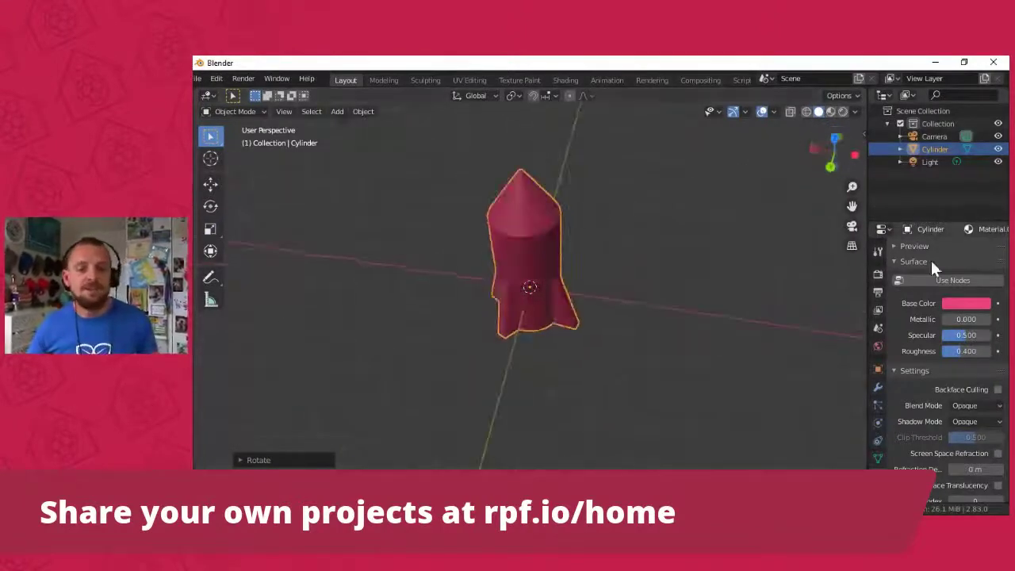